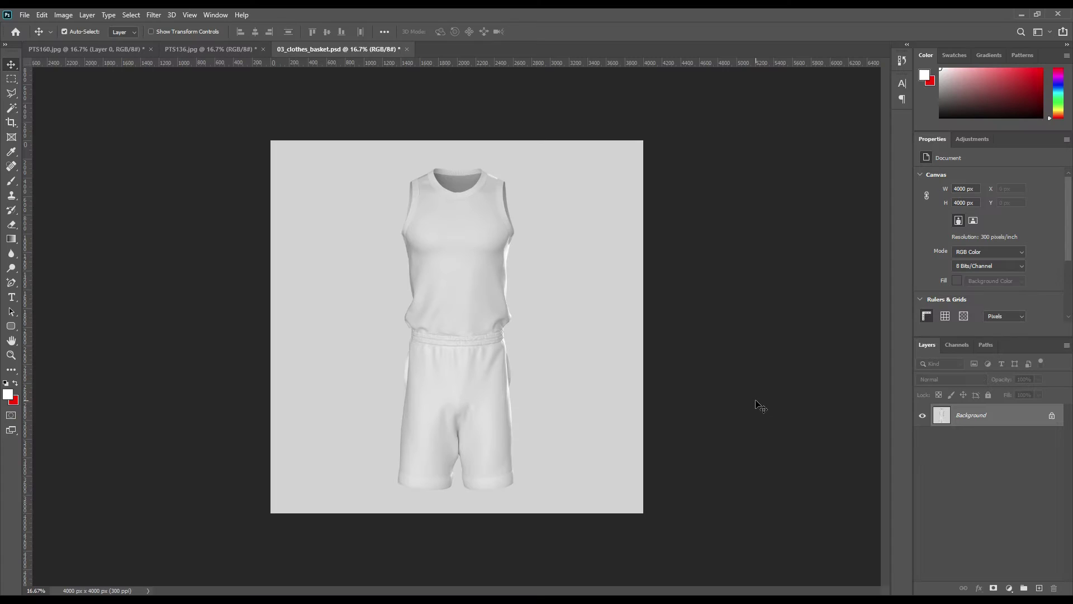
Start a Pen tool shape outline at the outer corner of the jersey's left shoulder, placing its first two anchor points
left_click(756, 402)
left_click(12, 284)
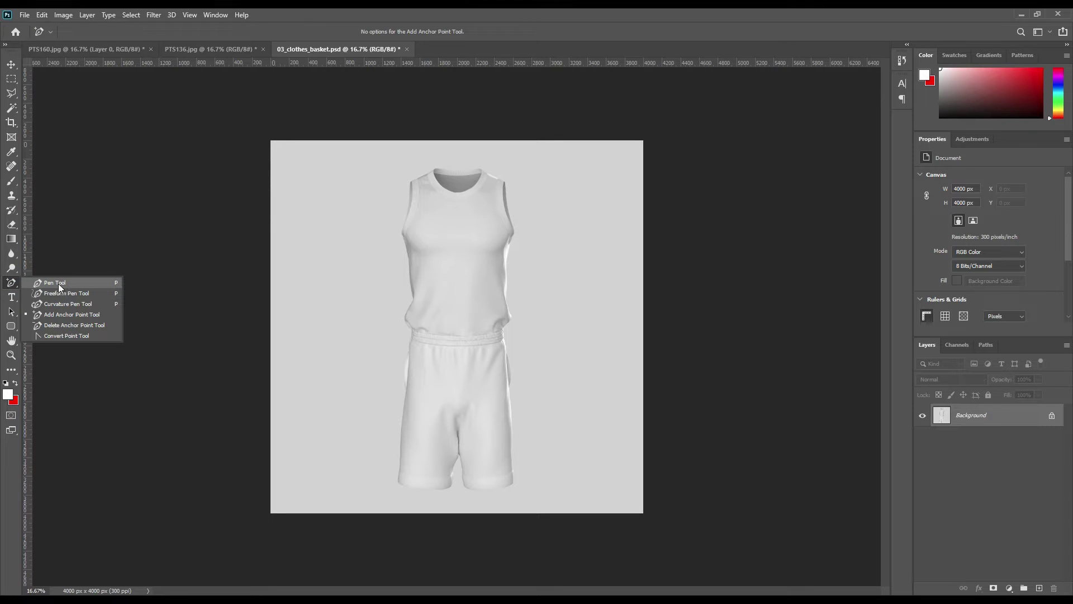
left_click(66, 283)
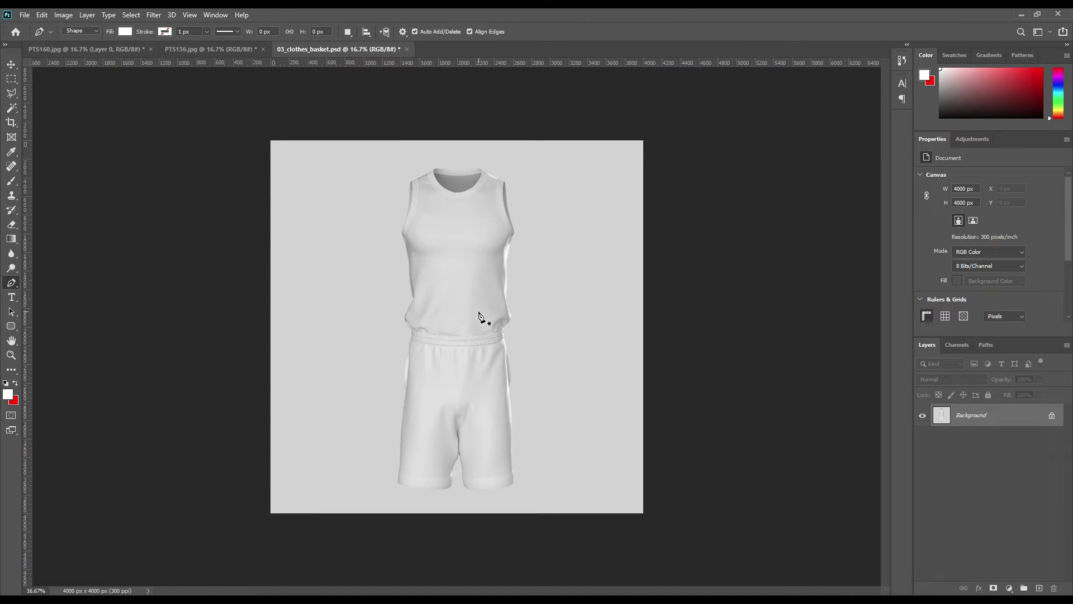
scroll(478, 311, "up", 4)
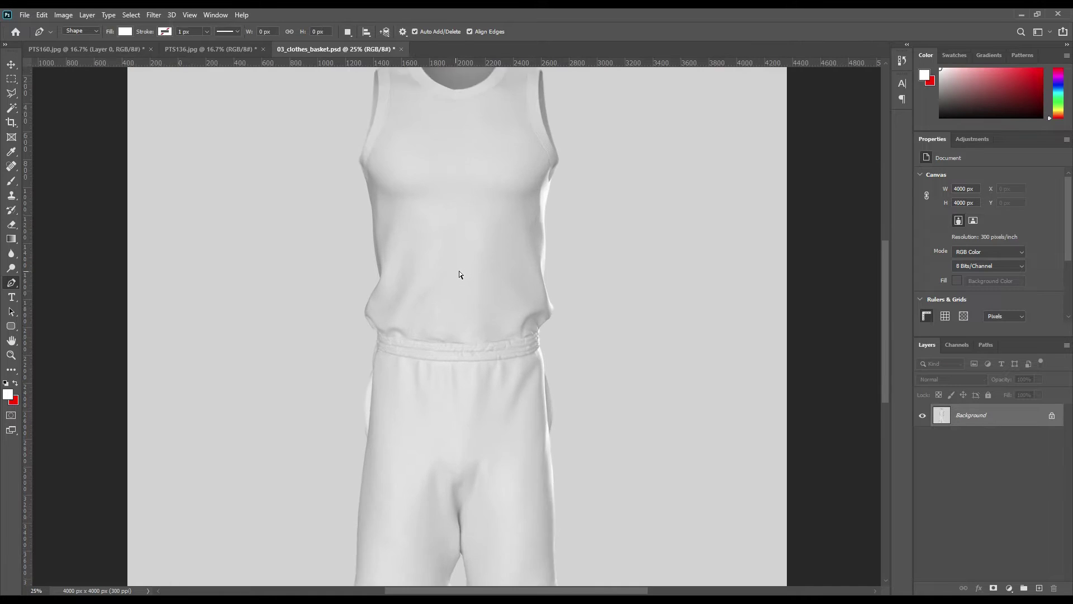
key("ctrl+plus")
left_click_drag(420, 194, 447, 469)
left_click_drag(431, 292, 469, 520)
left_click_drag(427, 290, 446, 398)
scroll(334, 208, "up", 5)
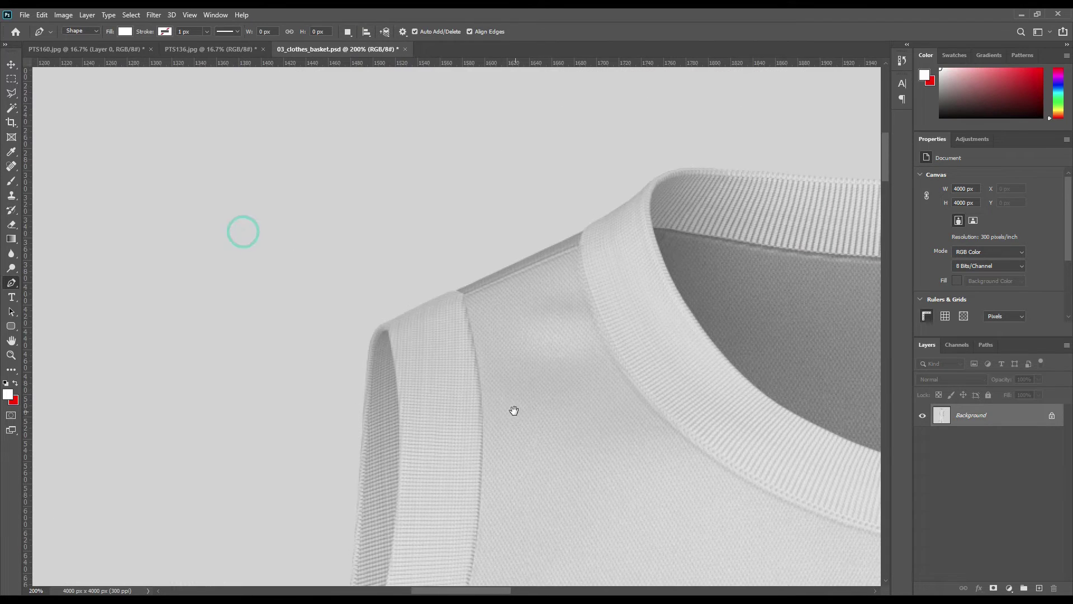
left_click(389, 325)
left_click(368, 360)
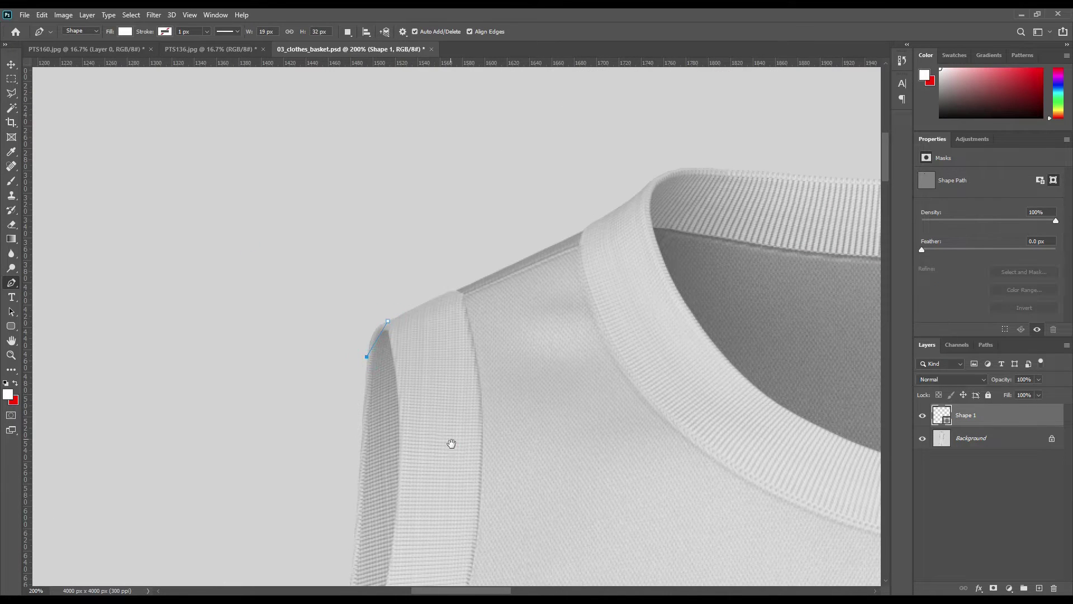
Continue the outline with straight segments down the left armhole and side of the jersey to the notch above the waist bulge
scroll(465, 413, "down", 5)
left_click(296, 369)
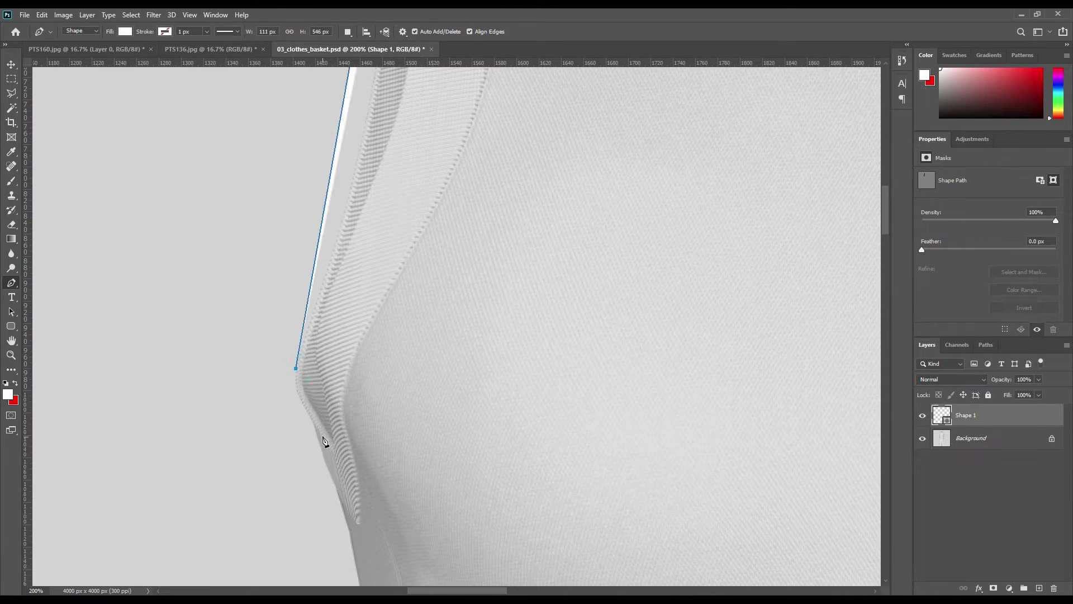
left_click(317, 437)
scroll(395, 391, "down", 6)
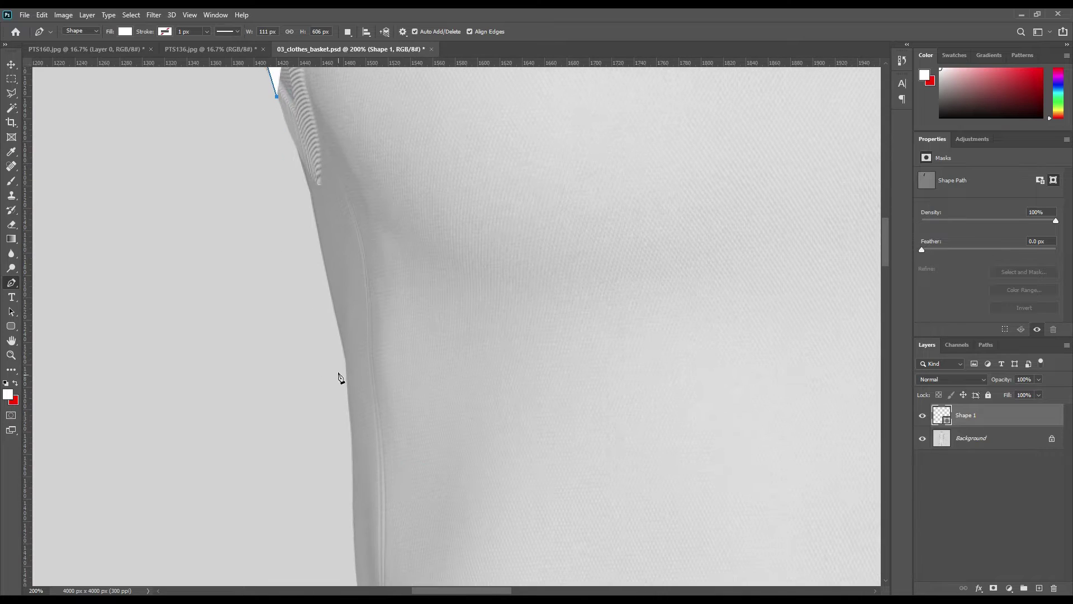
left_click(347, 364)
left_click_drag(446, 472, 420, 406)
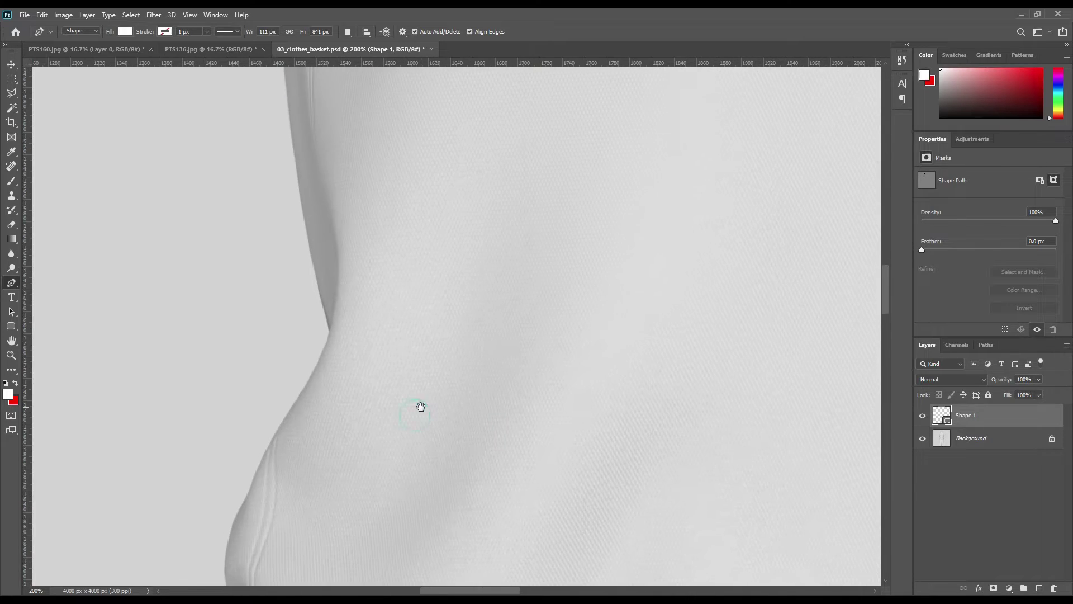
left_click(330, 334)
Extend the outline along the left end of the waistband and onto the top of the shorts
scroll(455, 351, "down", 6)
left_click(398, 295)
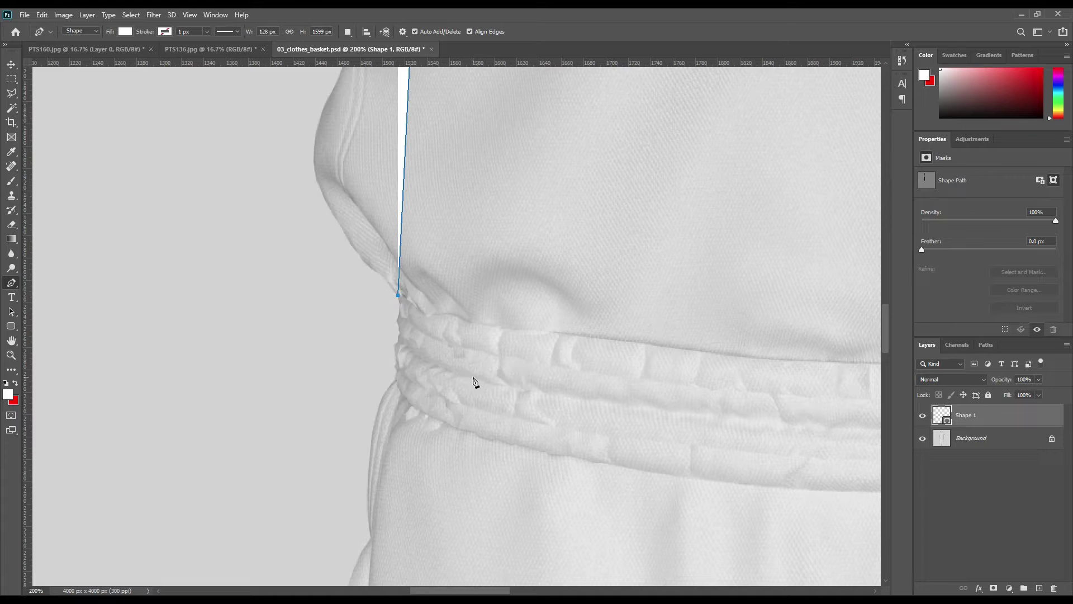
left_click(396, 385)
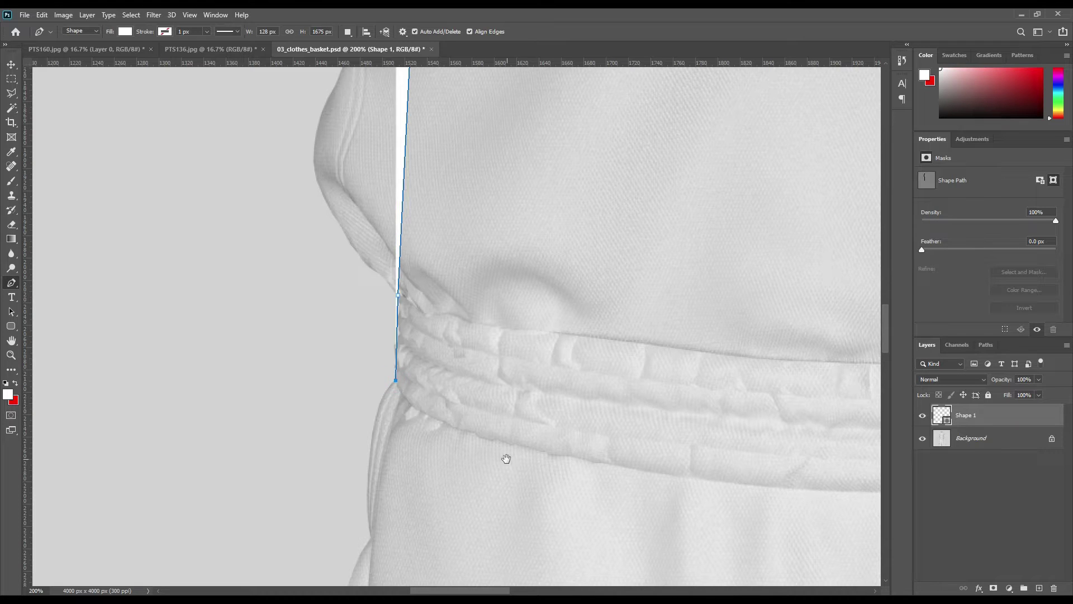
scroll(506, 455, "down", 5)
left_click(380, 200)
Extend the outline down the outer edge of the shorts' left leg to its hem corner
scroll(462, 297, "down", 5)
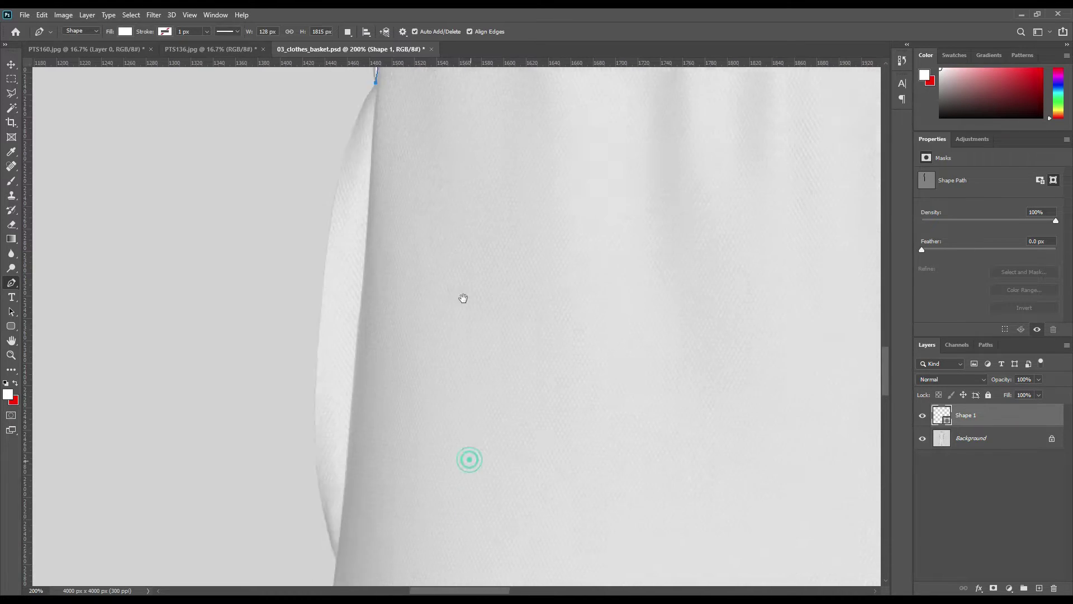
left_click(336, 316)
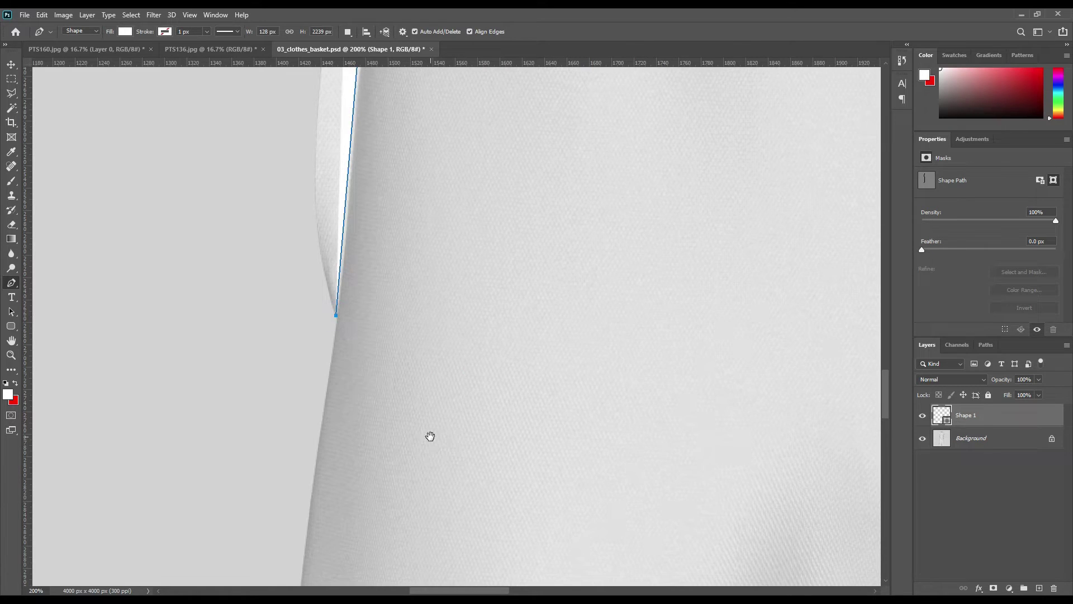
scroll(430, 436, "down", 14)
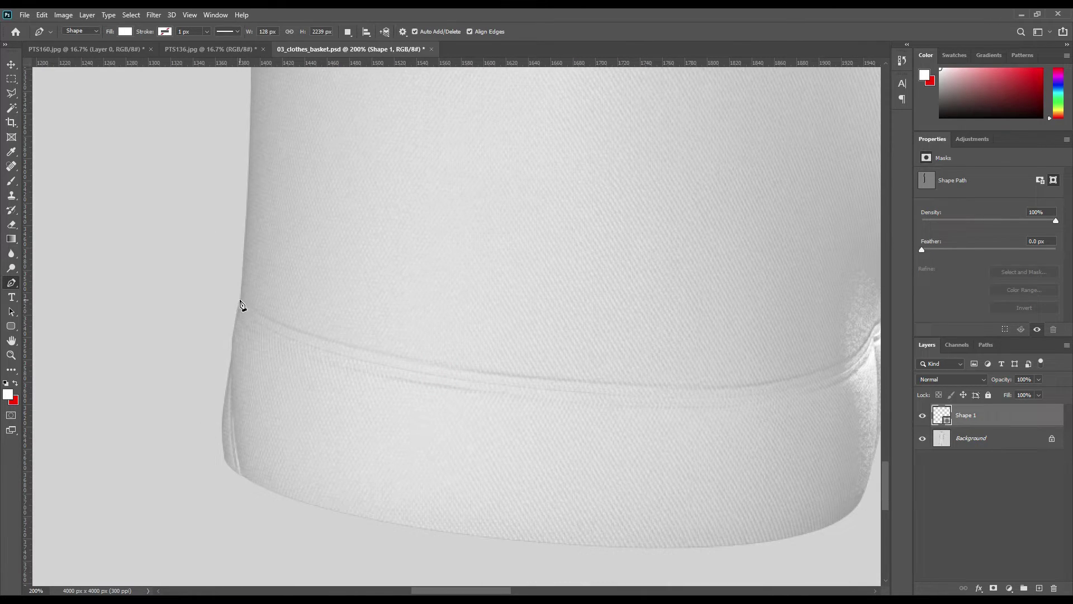
left_click(240, 301)
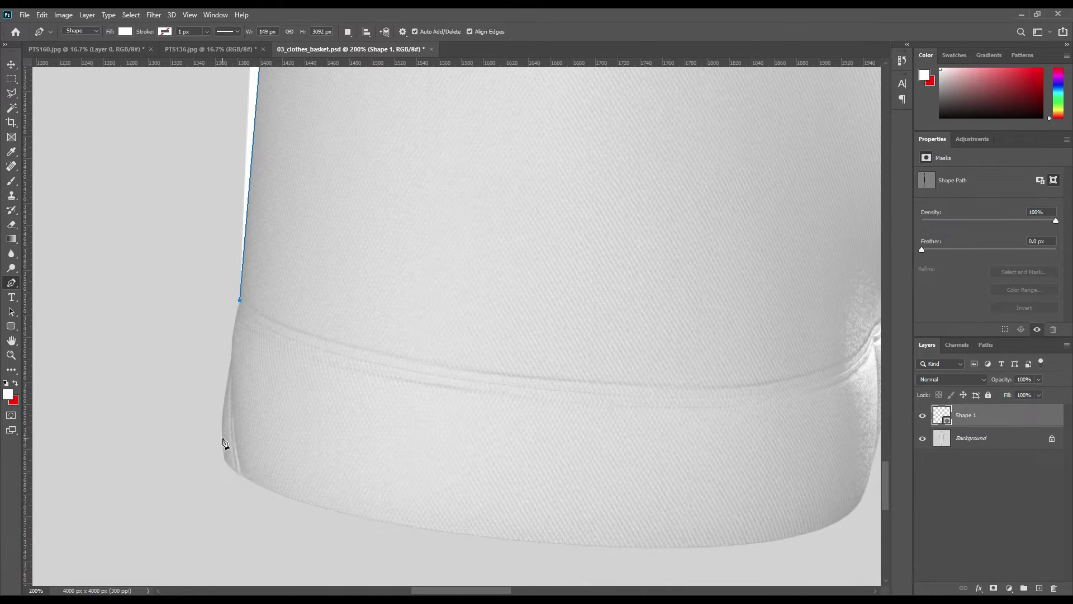
left_click(243, 481)
Outline the left leg's hem and inner edge up to the crotch, and set the shape layer's opacity to 0%
left_click_drag(485, 509, 262, 455)
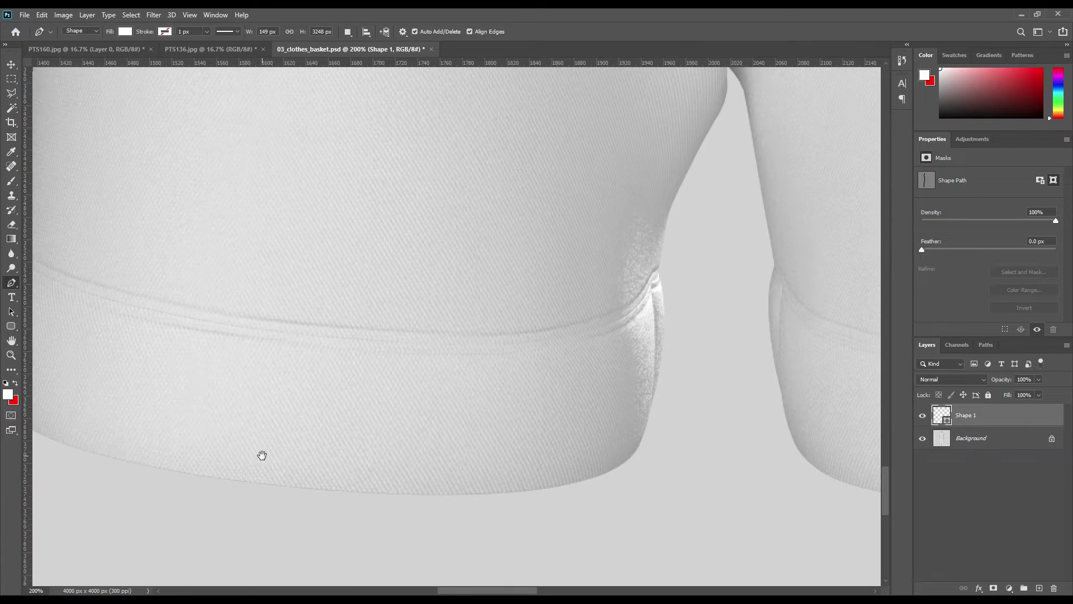
left_click(597, 482)
left_click(658, 280)
left_click_drag(747, 148, 611, 426)
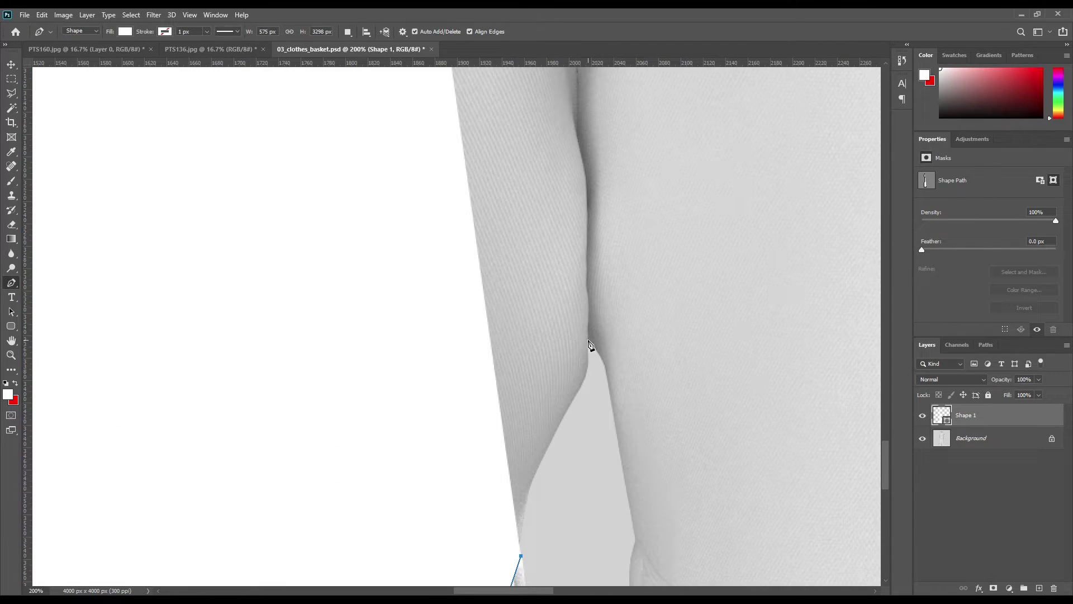
left_click(588, 341)
left_click_drag(691, 436, 611, 235)
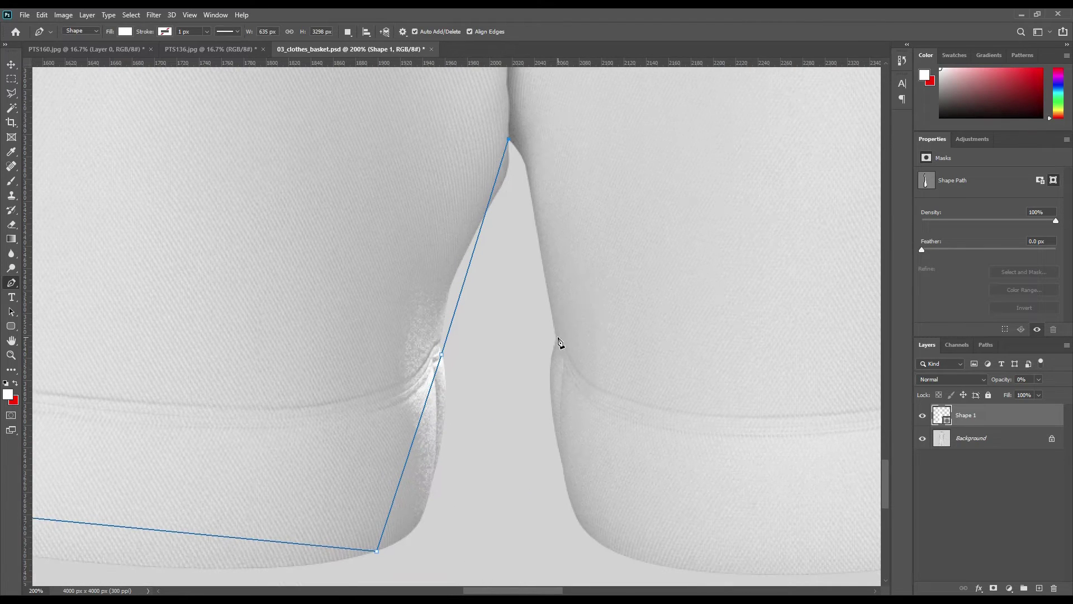
Outline the inner edge and hem of the shorts' right leg, ending at the outer hem seam
left_click(558, 345)
left_click(638, 565)
left_click_drag(766, 548, 276, 325)
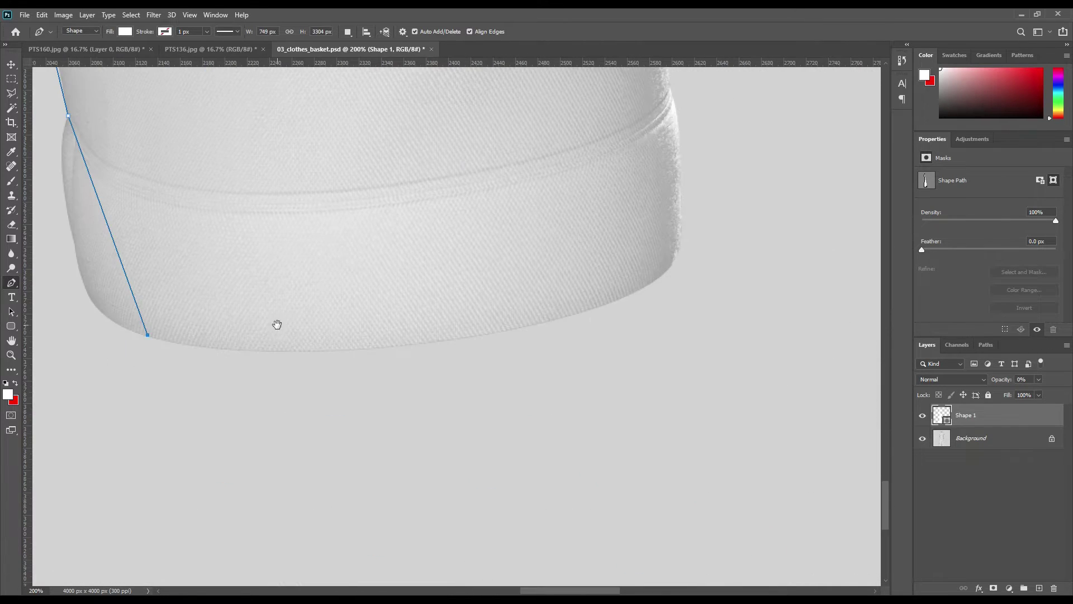
left_click(621, 301)
scroll(662, 291, "up", 5)
left_click(664, 344)
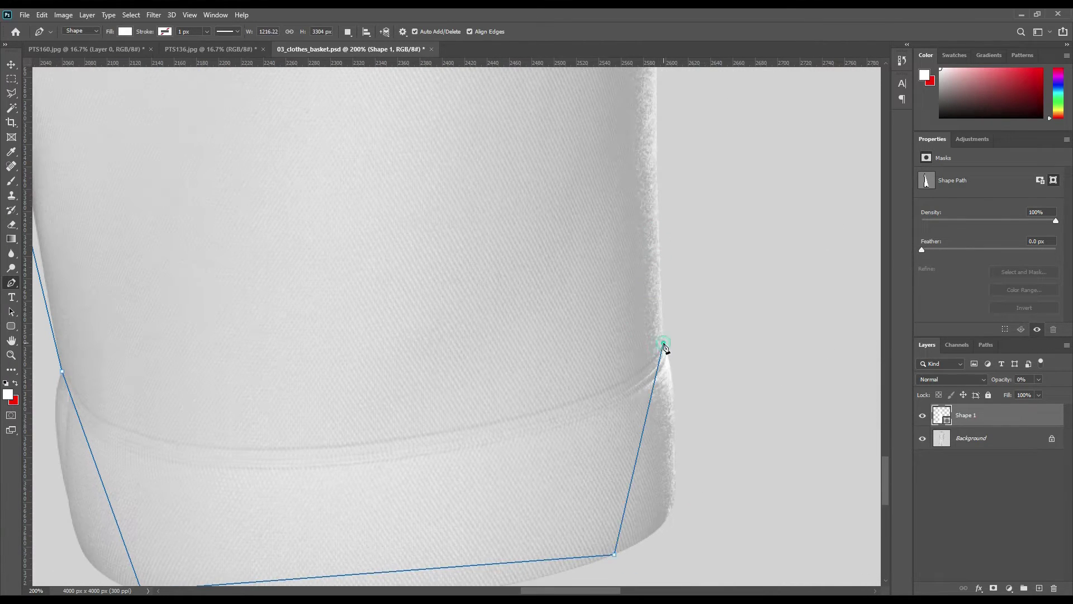
Continue the outline up the right outer side of the shorts to the lower edge of the waistband
scroll(671, 235, "up", 8)
scroll(676, 296, "down", 8)
left_click(665, 438)
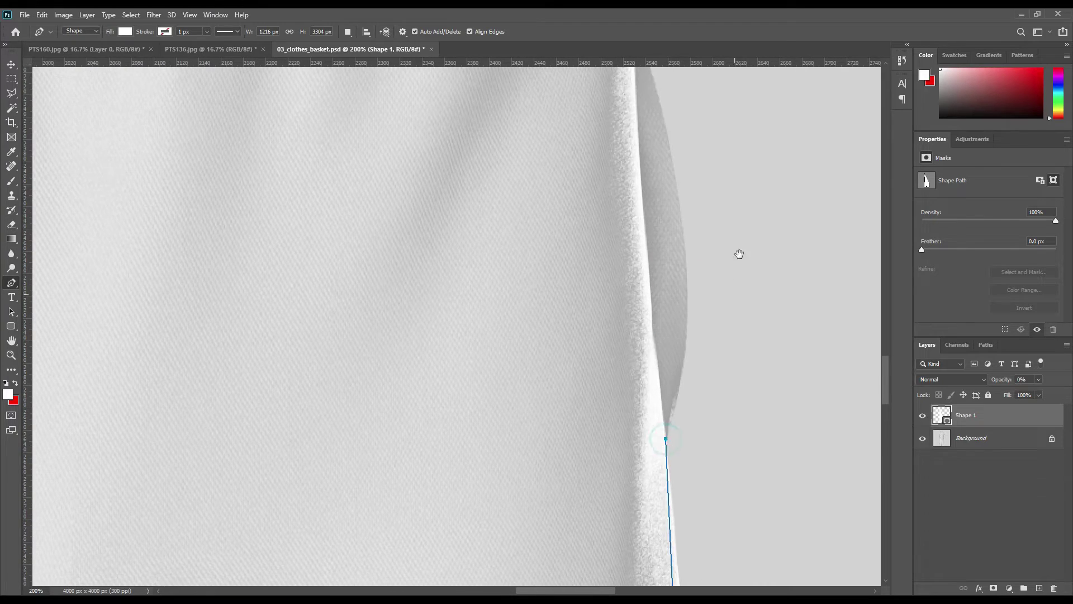
scroll(698, 307, "up", 5)
left_click(642, 331)
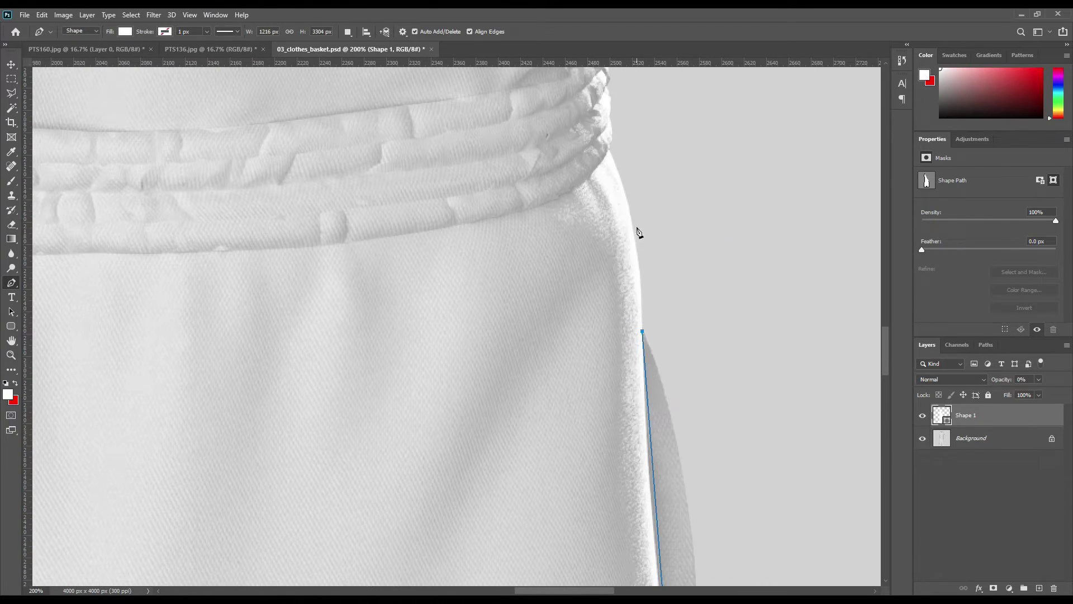
left_click(612, 155)
Outline the right end of the waistband and the jersey's fabric bulge above it
scroll(700, 445, "up", 8)
left_click(634, 340)
scroll(693, 453, "up", 5)
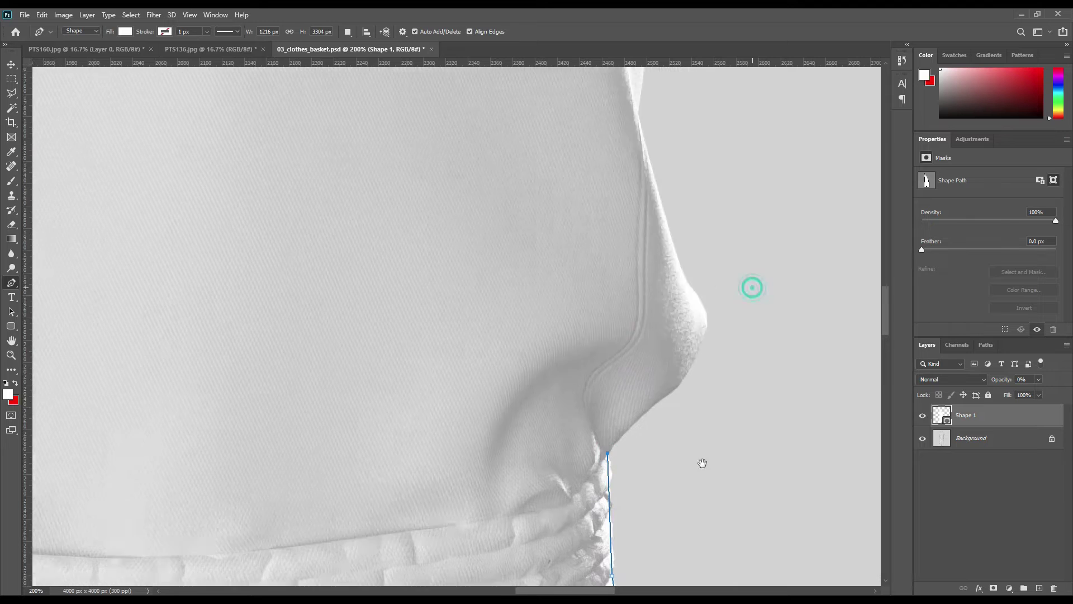
left_click(676, 360)
left_click(620, 180)
Continue the outline up the jersey's right side to the outer edge of the armhole
scroll(687, 454, "up", 5)
scroll(687, 454, "up", 5)
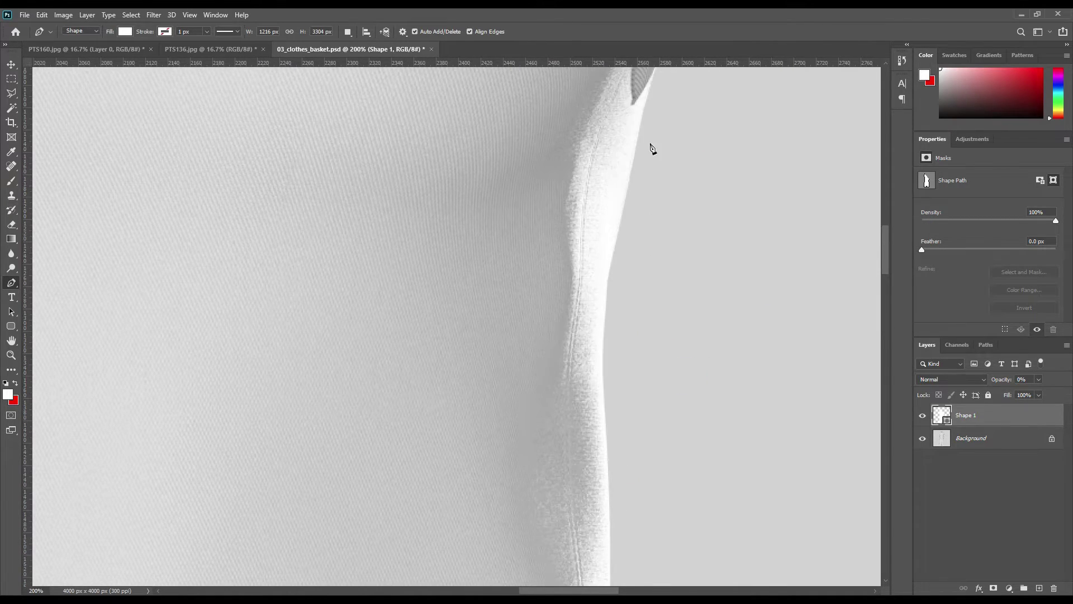
left_click(633, 339)
left_click(677, 190)
scroll(713, 310, "up", 5)
scroll(713, 310, "up", 8)
Place anchor points over the right armhole corner and along the right shoulder to the top of the collar
left_click(684, 297)
left_click(658, 244)
left_click(596, 215)
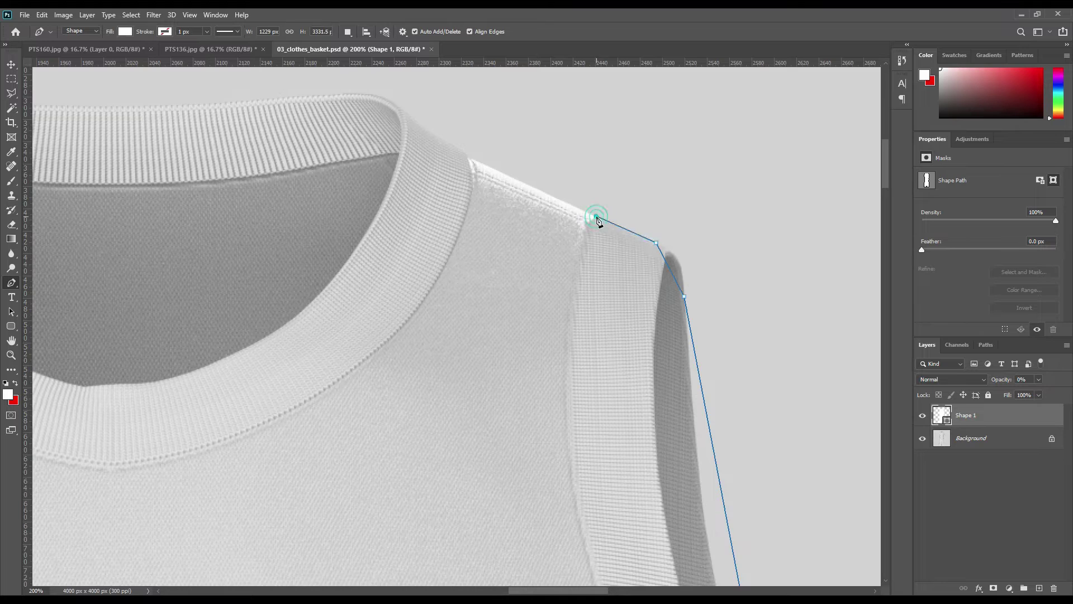
left_click(471, 160)
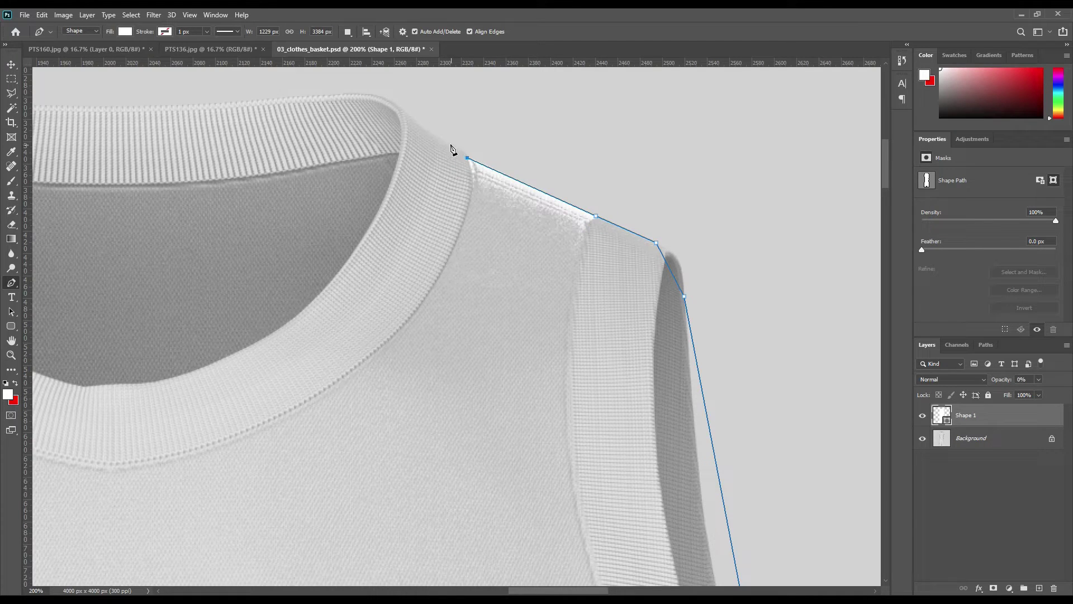
left_click(414, 118)
left_click(346, 91)
Carry the outline across the back collar and along the left shoulder, closing the path at its first anchor point
scroll(227, 199, "left", 5)
left_click(428, 108)
left_click(340, 138)
left_click(291, 169)
left_click(164, 230)
left_click(97, 261)
left_click_drag(370, 333, 434, 333)
key("ctrl+plus")
key("ctrl+plus")
left_click_drag(288, 271, 260, 354)
key("ctrl+0")
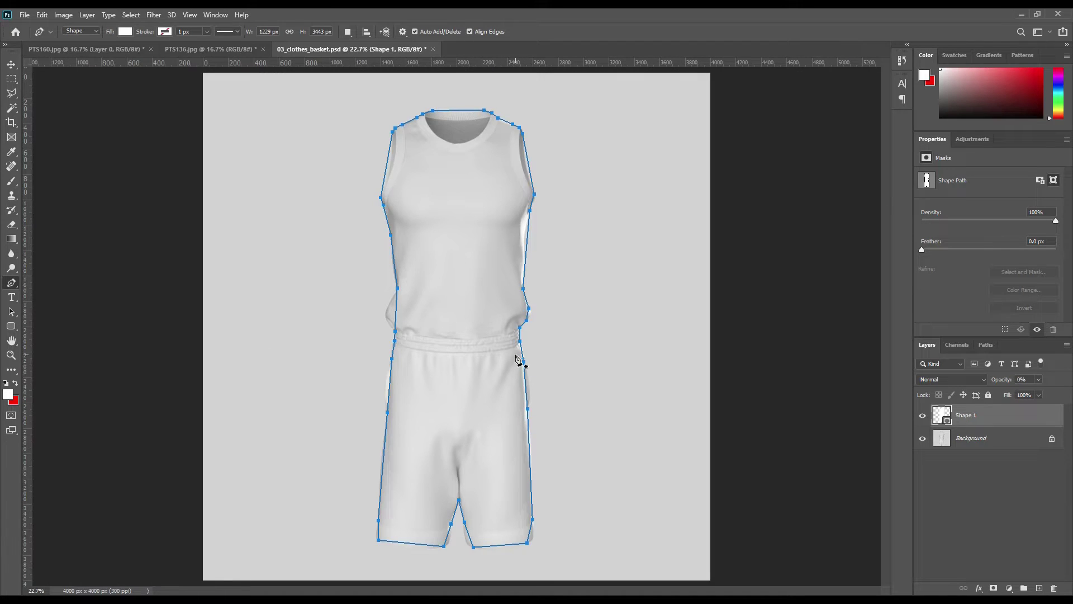
With the Add Anchor Point tool, add a point on the left armhole corner and curve the path around it
scroll(457, 187, "up", 6)
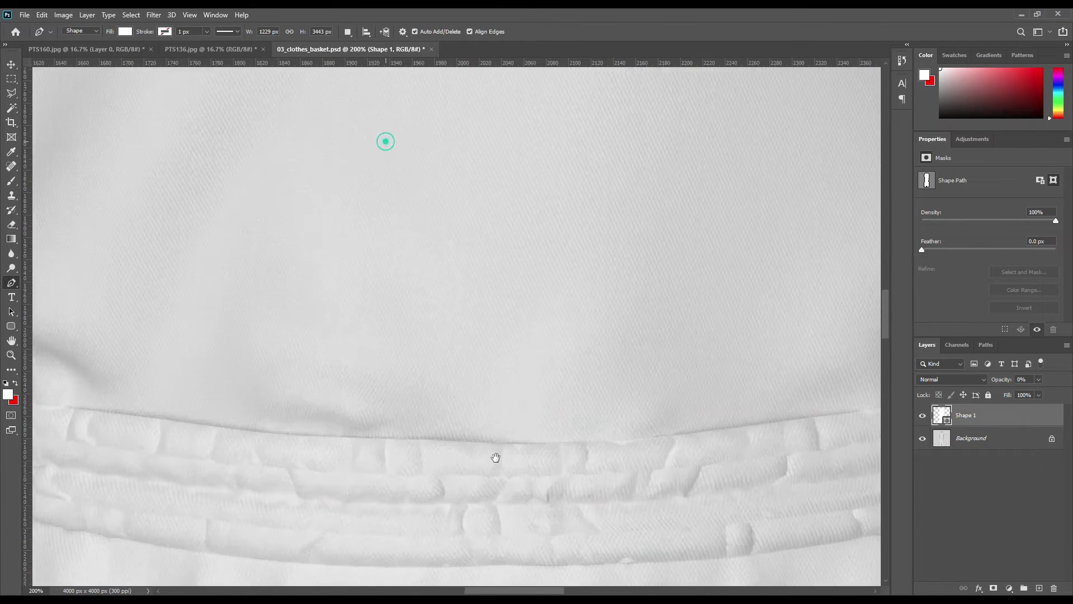
left_click_drag(495, 457, 506, 492)
left_click_drag(380, 202, 449, 470)
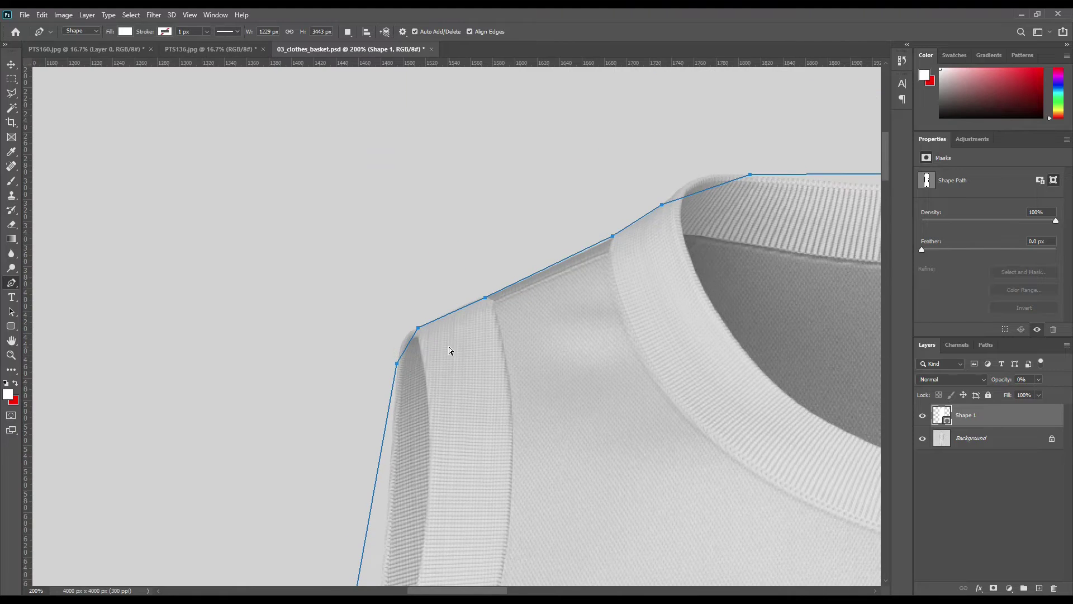
key("ctrl+plus")
right_click(14, 283)
left_click(47, 315)
key("ctrl+plus")
left_click_drag(373, 388, 369, 327)
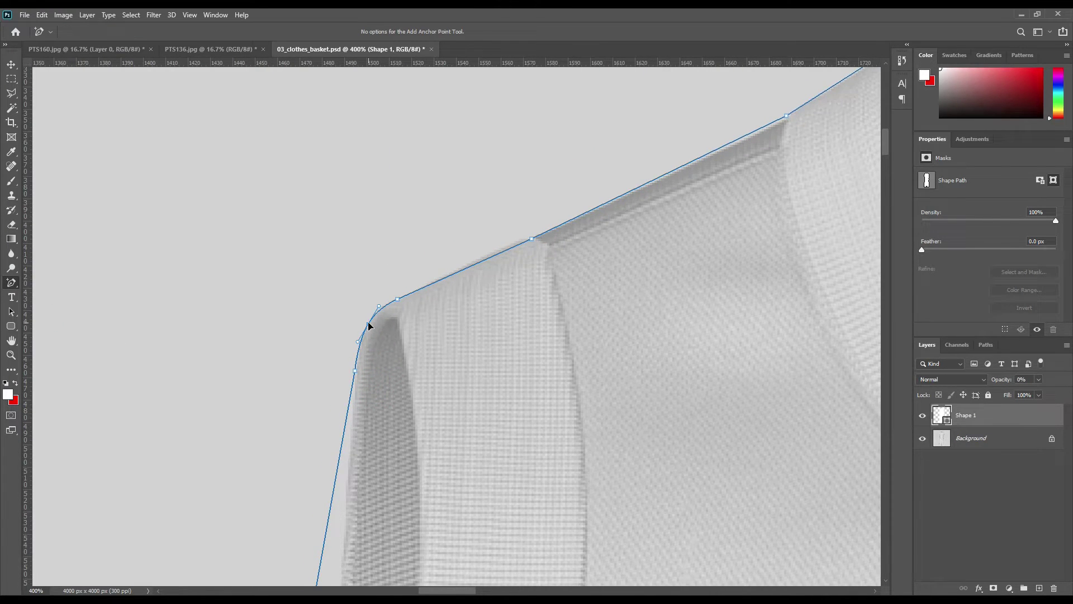
Add and adjust anchor points along the left armband top and shoulder seam so the path follows the fabric edge
left_click(493, 256)
key("Up")
key("Up")
key("Up")
key("Down")
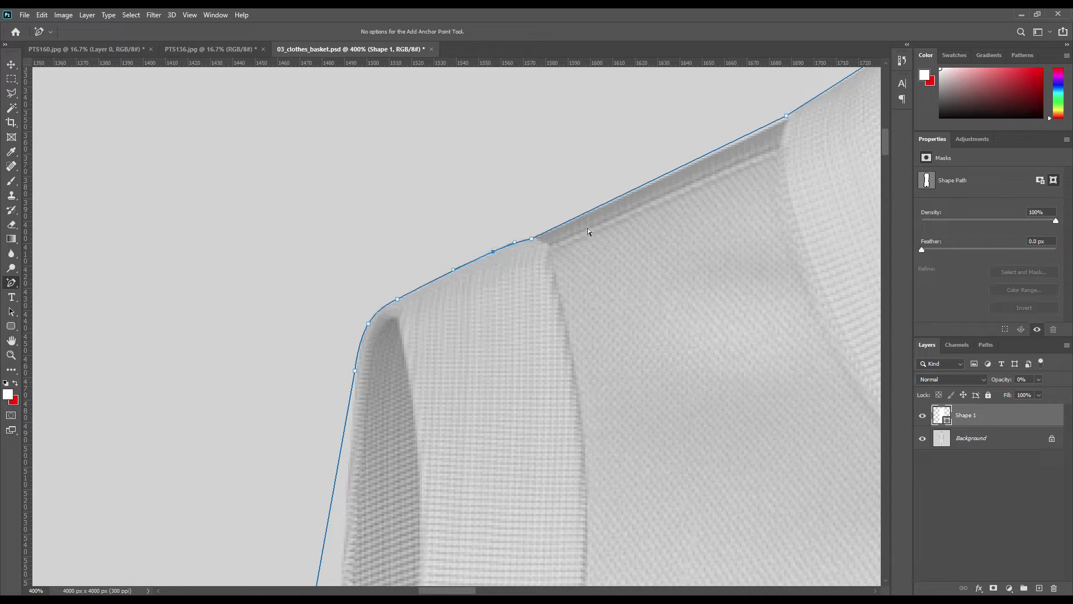
left_click(638, 192)
left_click(706, 157)
left_click_drag(786, 116, 786, 119)
Add anchor points along the left side of the collar and curve the path around the collar's upper corner
left_click_drag(705, 259, 339, 441)
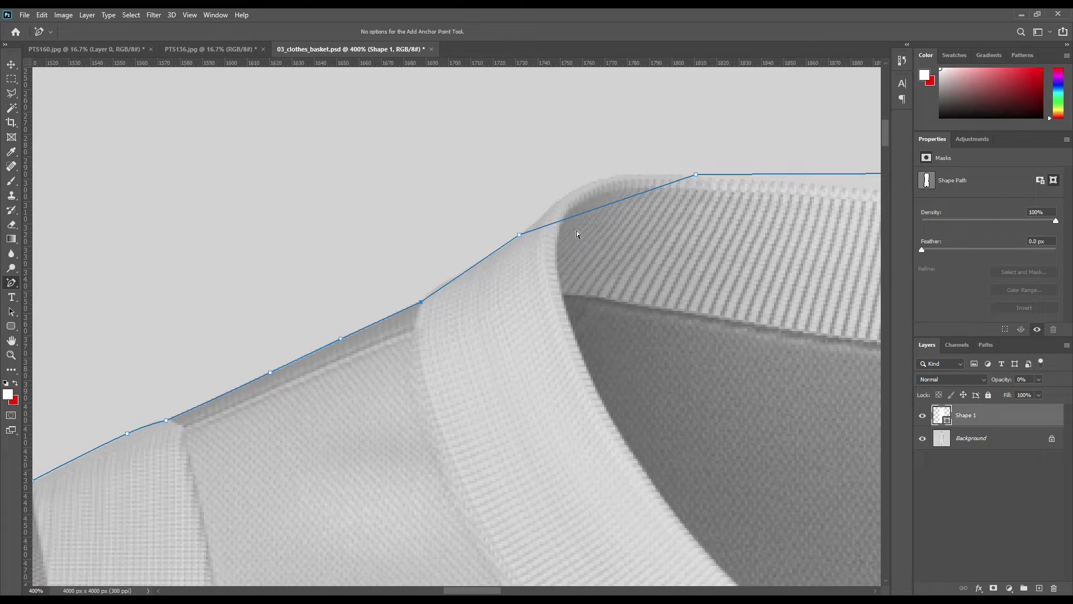
left_click(433, 294)
key("Up")
key("Up")
left_click(482, 259)
key("Down")
left_click_drag(592, 210, 589, 185)
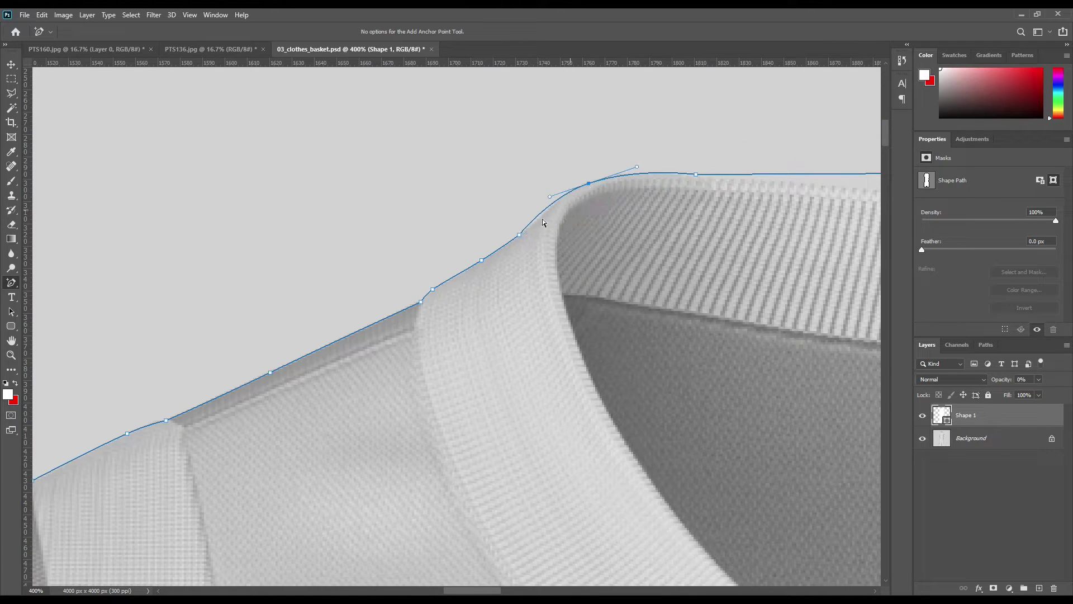
Add anchor points along the back collar edge and bend the path down to follow its curve
left_click_drag(810, 233, 284, 272)
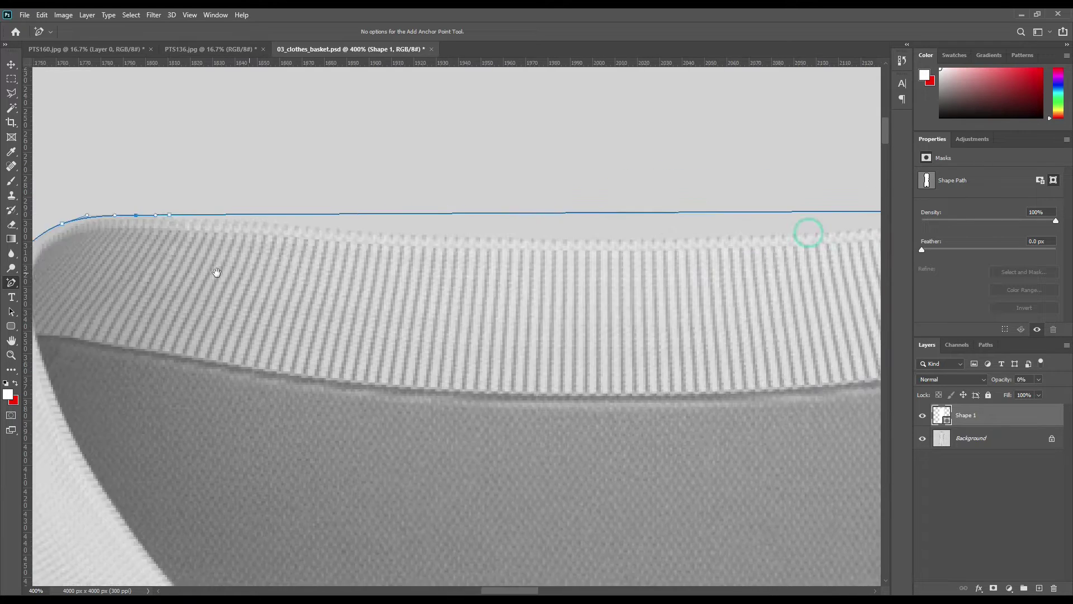
left_click_drag(508, 210, 511, 235)
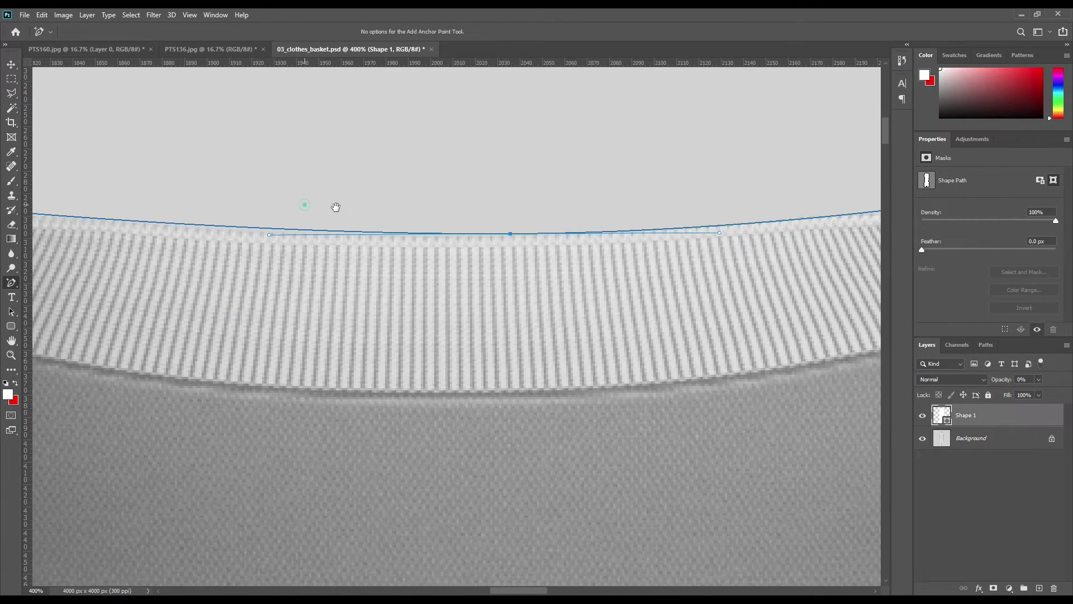
left_click_drag(336, 207, 634, 208)
left_click_drag(342, 215, 343, 218)
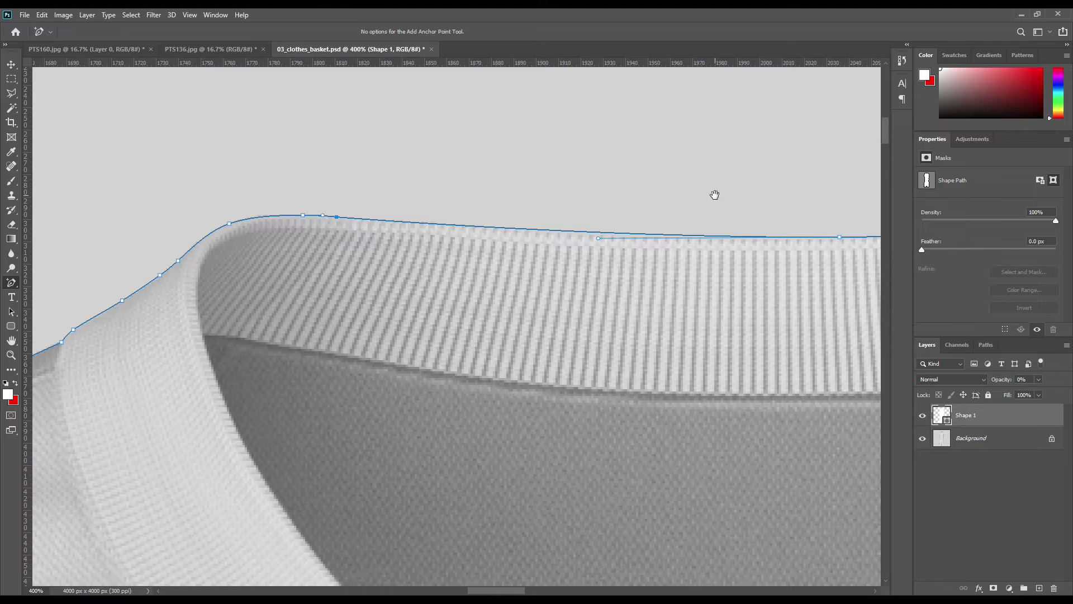
Add anchor points at the right end of the back collar and curve the path around its corner toward the shoulder
left_click_drag(715, 195, 561, 199)
left_click(367, 245)
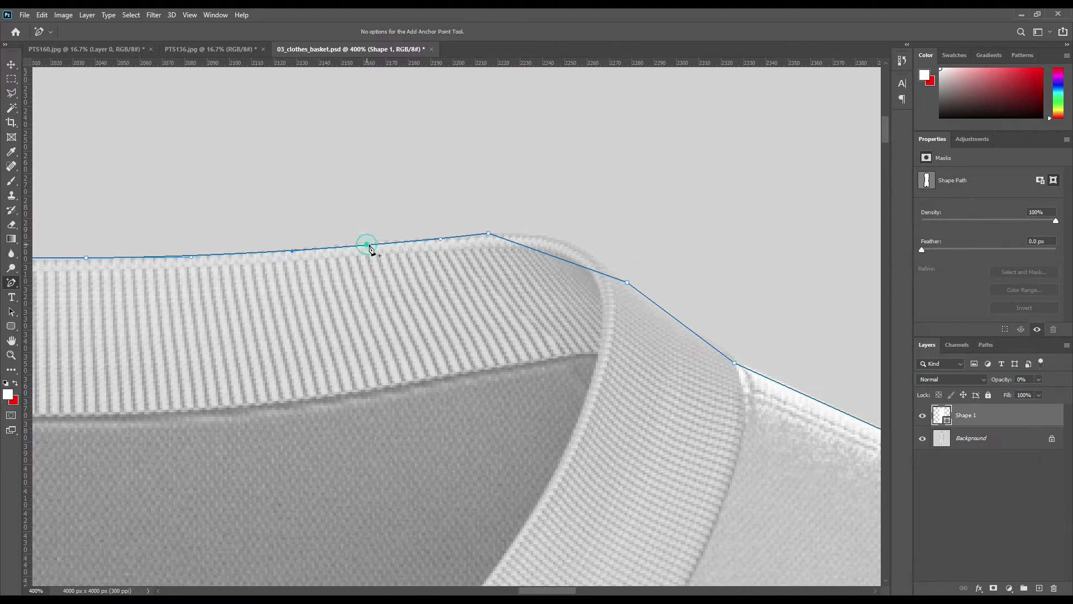
left_click_drag(553, 253, 604, 271)
left_click_drag(722, 291, 575, 237)
left_click(451, 205)
left_click(528, 263)
Nudge the anchor point at the right shoulder's armband seam to fit the top edge of the fabric
left_click_drag(807, 325, 487, 199)
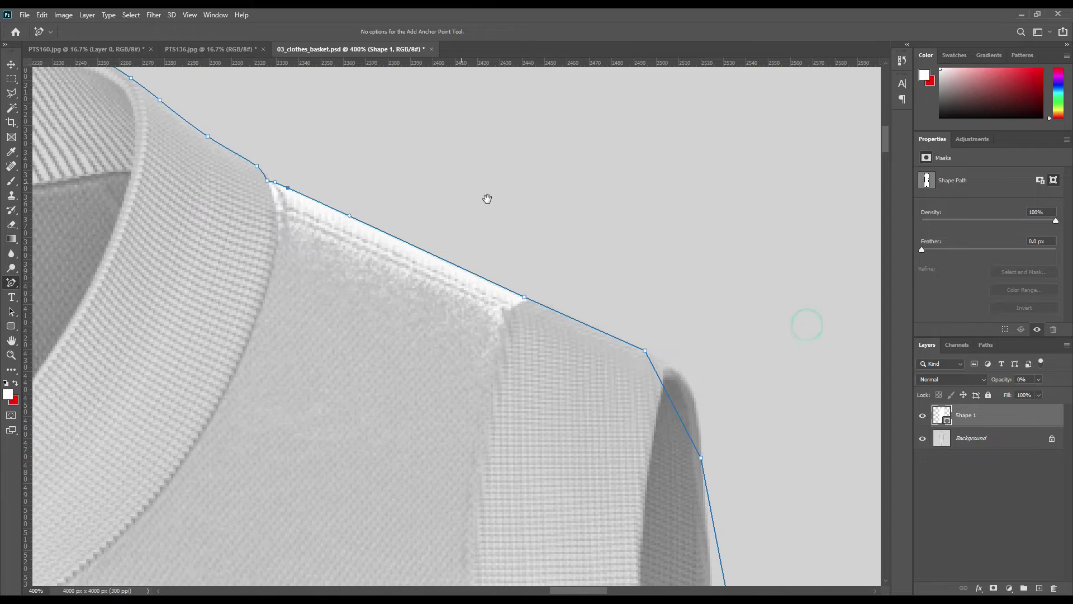
left_click(525, 297)
key("Right")
key("Right")
key("Right")
key("Down")
key("Left")
Add anchor points around the right shoulder's outer corner and down the armhole, curving the path along the armband edge
left_click_drag(667, 391, 689, 382)
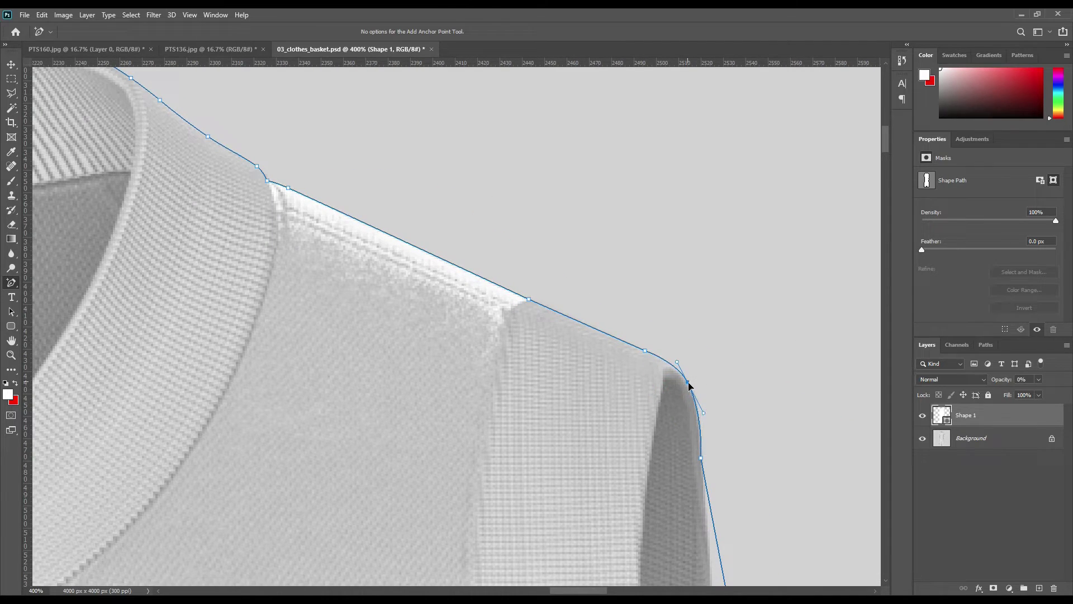
left_click(701, 437)
left_click_drag(769, 441, 688, 167)
left_click_drag(765, 566, 611, 470)
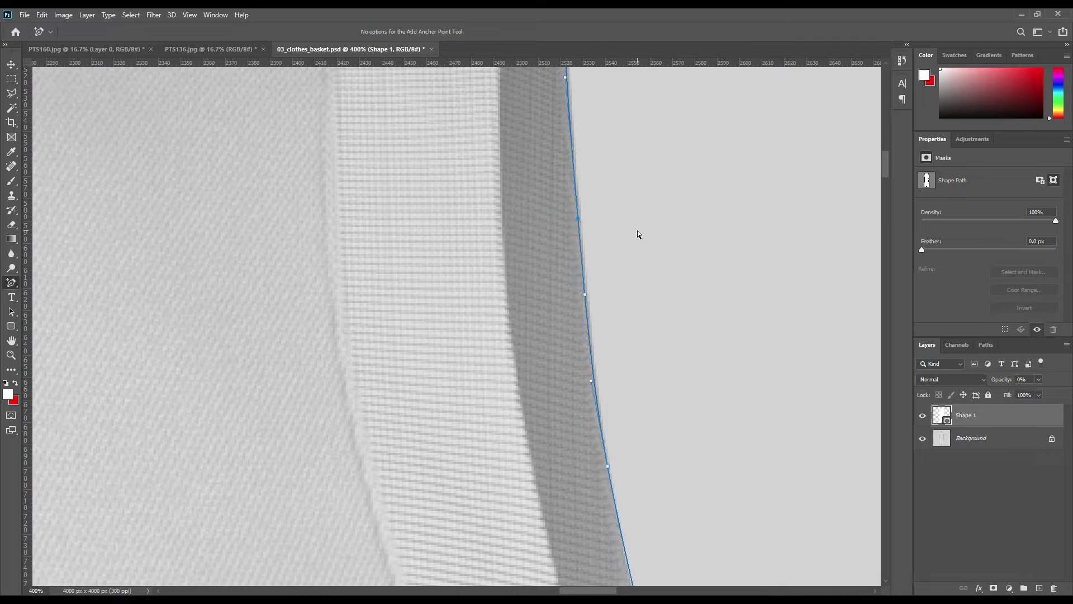
left_click_drag(659, 159, 632, 280)
left_click_drag(535, 278, 527, 276)
scroll(558, 328, "down", 2)
left_click(538, 327)
Curve the path around the outward bulge at the bottom of the right armband and in toward the underarm
left_click_drag(676, 490, 656, 331)
left_click_drag(513, 306, 544, 326)
left_click_drag(518, 391, 506, 388)
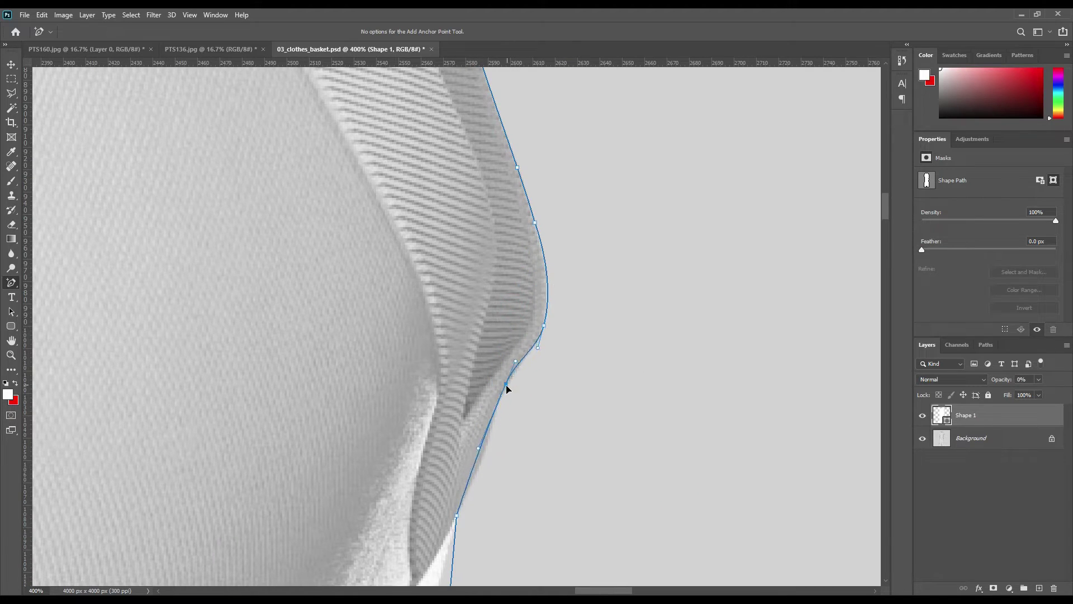
left_click_drag(606, 475, 606, 334)
left_click_drag(479, 317, 481, 316)
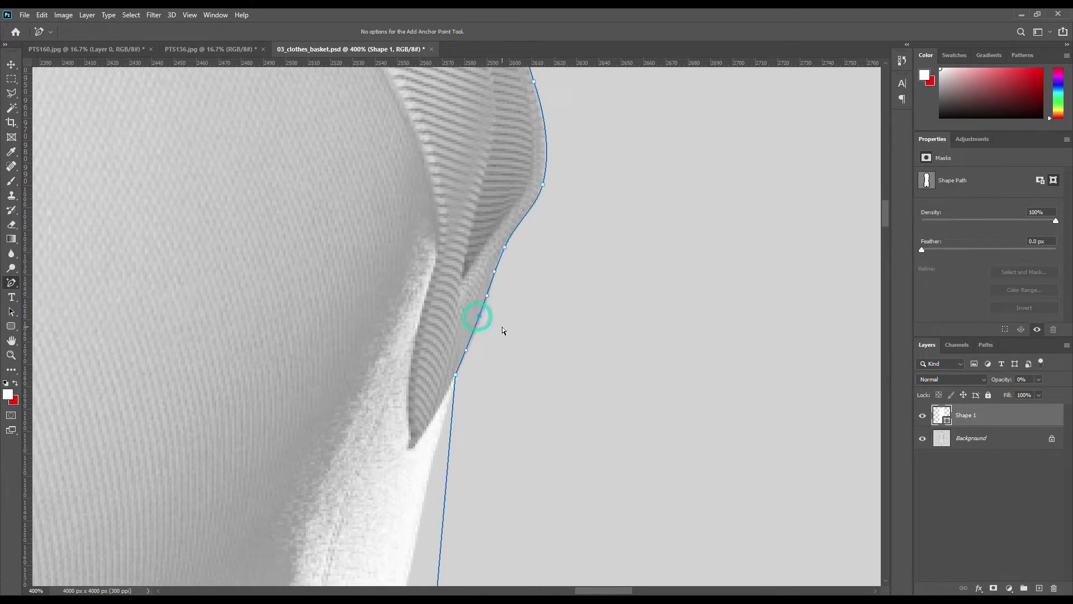
Add and adjust anchor points below the right underarm so the path bends in along the jersey's side
left_click_drag(581, 500, 583, 234)
left_click_drag(426, 510, 365, 539)
left_click_drag(398, 333, 404, 333)
key("Right")
key("Right")
left_click_drag(442, 187, 440, 186)
left_click_drag(378, 470, 381, 468)
Add two anchor points along the jersey's right side and nudge them horizontally onto the fabric edge
left_click_drag(508, 525, 496, 302)
left_click(351, 441)
key("shift+Right")
key("Right")
key("Right")
key("Right")
key("Right")
key("Left")
left_click(373, 106)
key("Left")
key("Left")
key("Left")
key("Right")
Add two anchor points slightly higher on the jersey's right side and nudge them to match the edge
left_click_drag(479, 243, 531, 407)
left_click(426, 393)
key("Right")
left_click(421, 236)
key("Left")
key("Up")
key("Up")
key("Up")
key("Up")
Add anchor points on the jersey's lower right side and curve the path around the fabric bulge above the waistband
left_click_drag(534, 458, 492, 73)
left_click_drag(539, 441, 552, 401)
left_click_drag(525, 486, 503, 215)
left_click(432, 384)
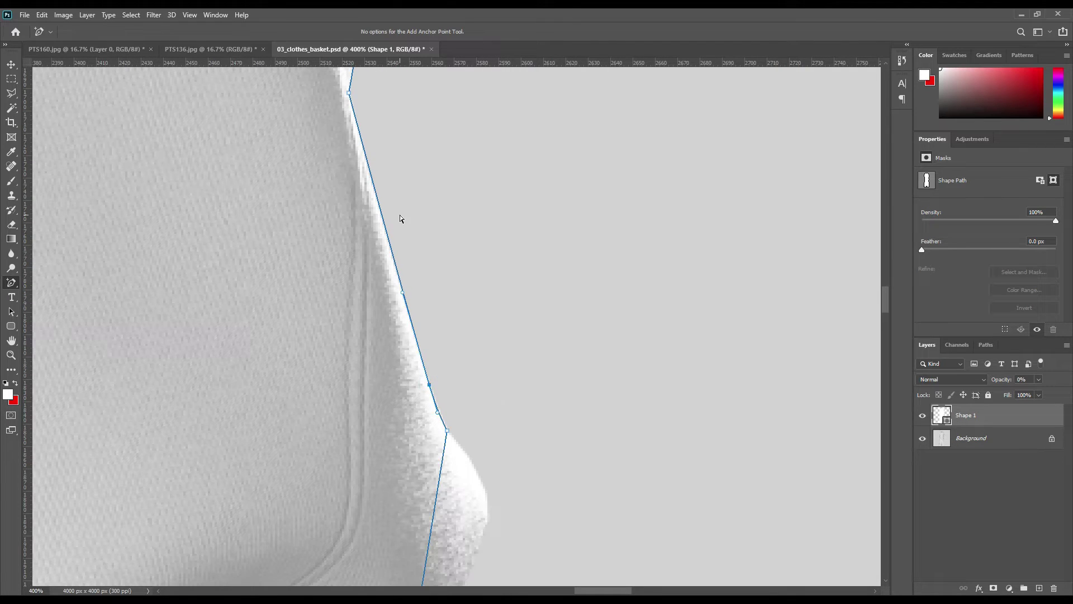
left_click_drag(584, 493, 472, 275)
left_click_drag(371, 244, 425, 246)
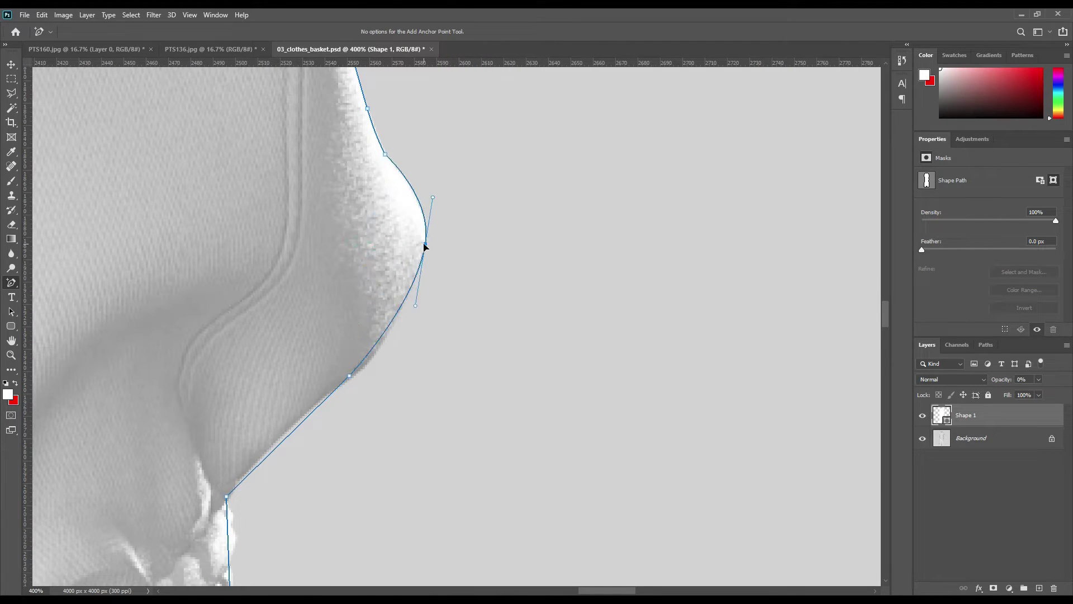
left_click(401, 175)
left_click(386, 152)
Add and nudge anchor points where the bulge turns inward so the path fits its lower corner
left_click(367, 364)
left_click(350, 376)
key("Left")
key("Left")
key("Down")
key("Down")
key("Left")
key("Down")
left_click(369, 363)
key("Up")
key("Right")
Refine the path along the bulge's slanted underside down to the point where it meets the waistband
left_click(290, 434)
key("Up")
key("Up")
key("Up")
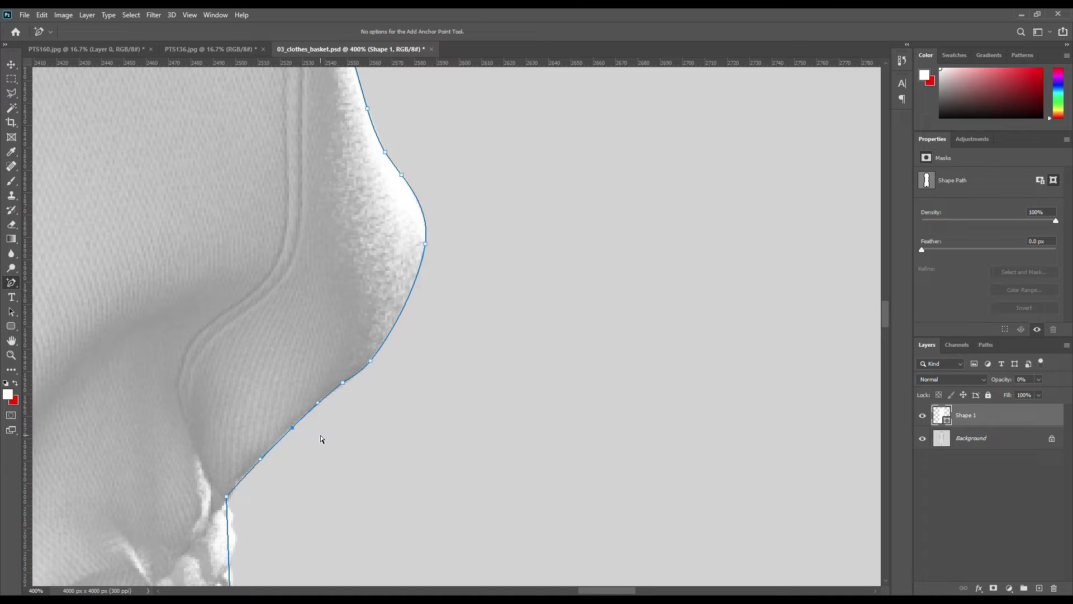
left_click(240, 479)
key("Up")
left_click_drag(226, 497, 226, 503)
Add anchor points at the top of the waistband's right edge and nudge them around the first fabric fold
scroll(469, 434, "down", 5)
scroll(472, 385, "left", 3)
left_click(375, 240)
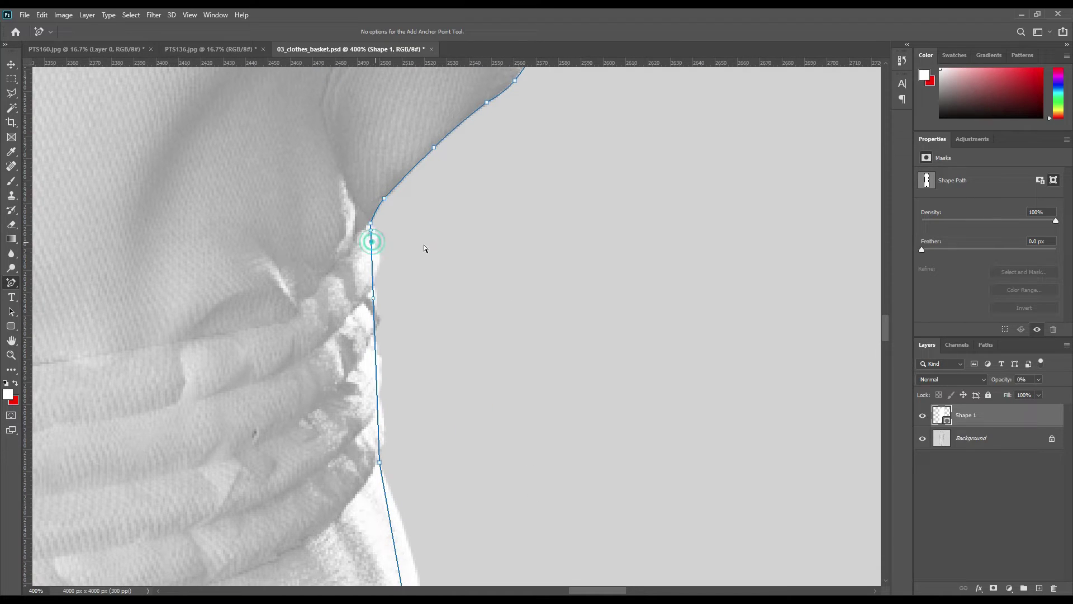
key("Right")
left_click(378, 246)
key("Left")
left_click(376, 259)
key("Right")
key("Right")
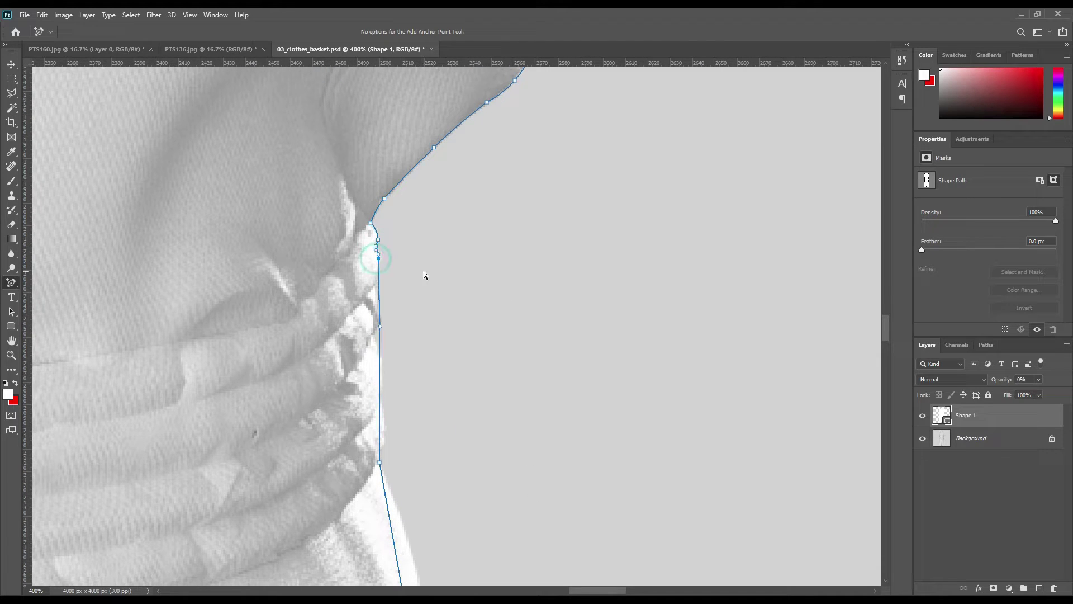
Add and nudge anchor points around the second fold on the waistband's right edge
left_click(381, 284)
key("Left")
key("Left")
key("Left")
left_click(376, 309)
key("Right")
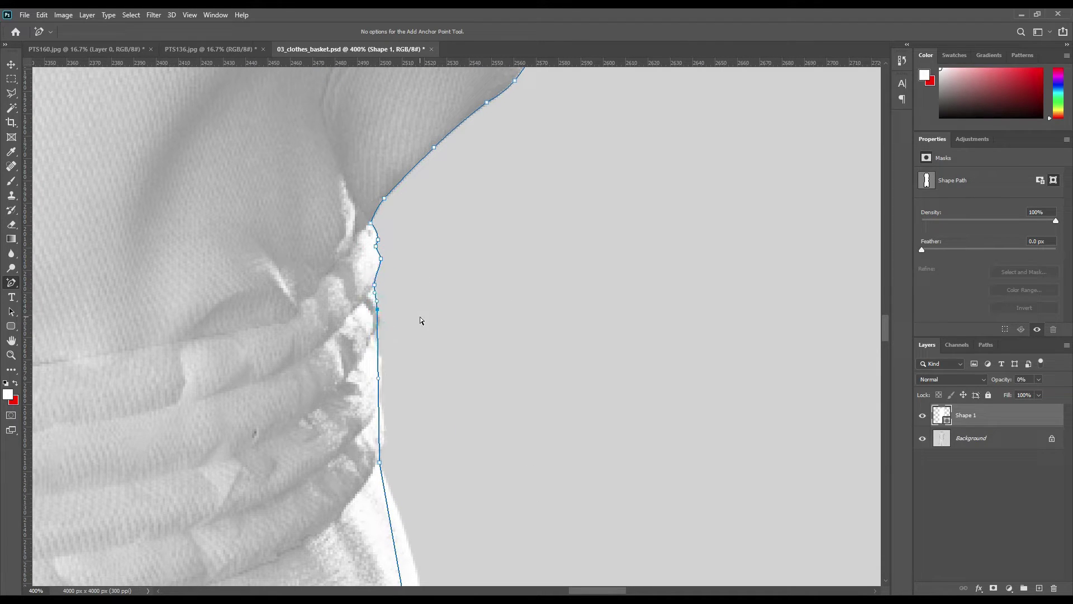
left_click(378, 320)
key("Right")
key("Right")
key("Left")
Pull the path into the notch midway down the waistband's right edge and back out along the next fold
left_click(379, 337)
key("Left")
key("Left")
key("Left")
left_click(374, 353)
key("Right")
key("Right")
key("Right")
left_click(375, 345)
key("Right")
Add and nudge anchor points along the lower folds of the waistband's right edge down to its bottom corner
left_click(380, 360)
left_click(381, 361)
left_click(381, 380)
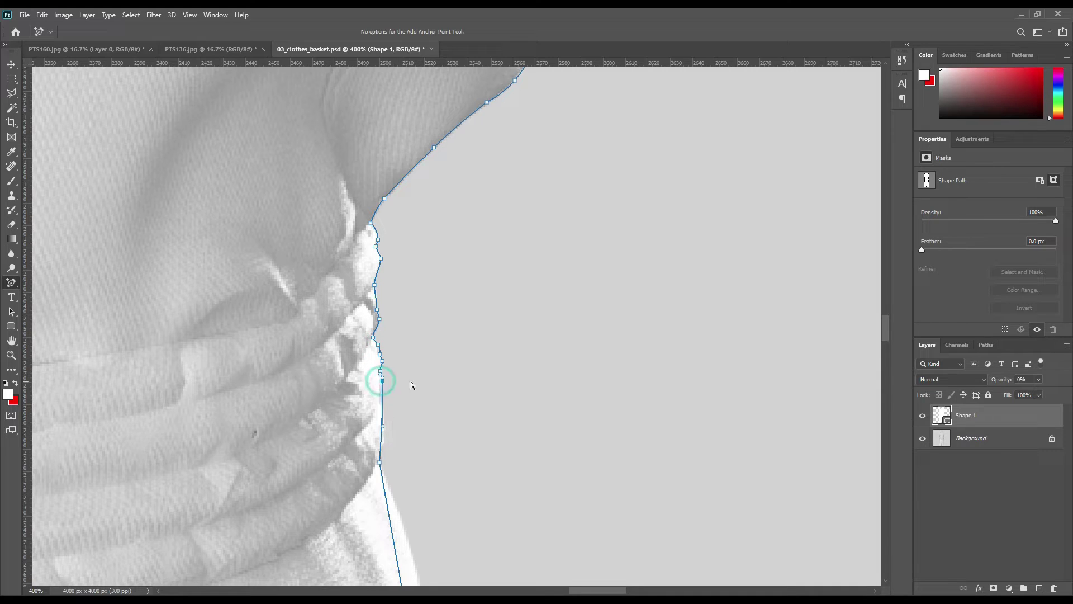
left_click(381, 397)
left_click(382, 421)
key("Right")
left_click(383, 443)
key("Left")
key("Up")
key("Up")
key("Up")
left_click(380, 448)
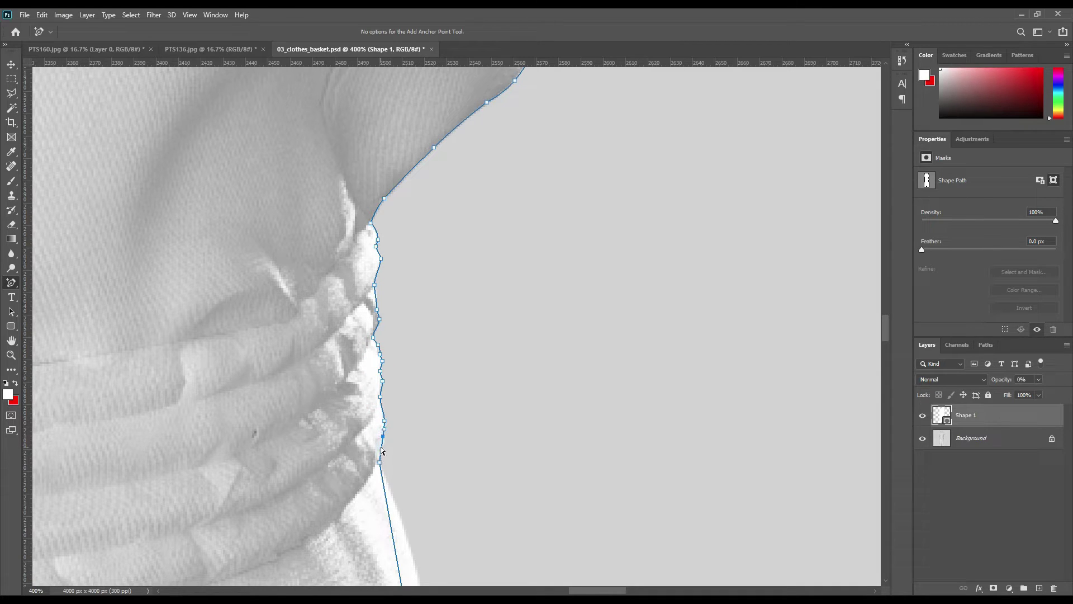
Curve the path outward along the right hip of the shorts directly below the waistband
left_click_drag(511, 475, 479, 150)
left_click(377, 307)
left_click_drag(378, 307, 391, 286)
left_click(408, 386)
Curve the path around the shaded rear fabric on the shorts' right side and add a point at its top
left_click_drag(488, 479, 397, 72)
left_click(350, 381)
left_click_drag(351, 385, 421, 408)
left_click(360, 96)
left_click_drag(443, 134, 495, 320)
left_click(372, 174)
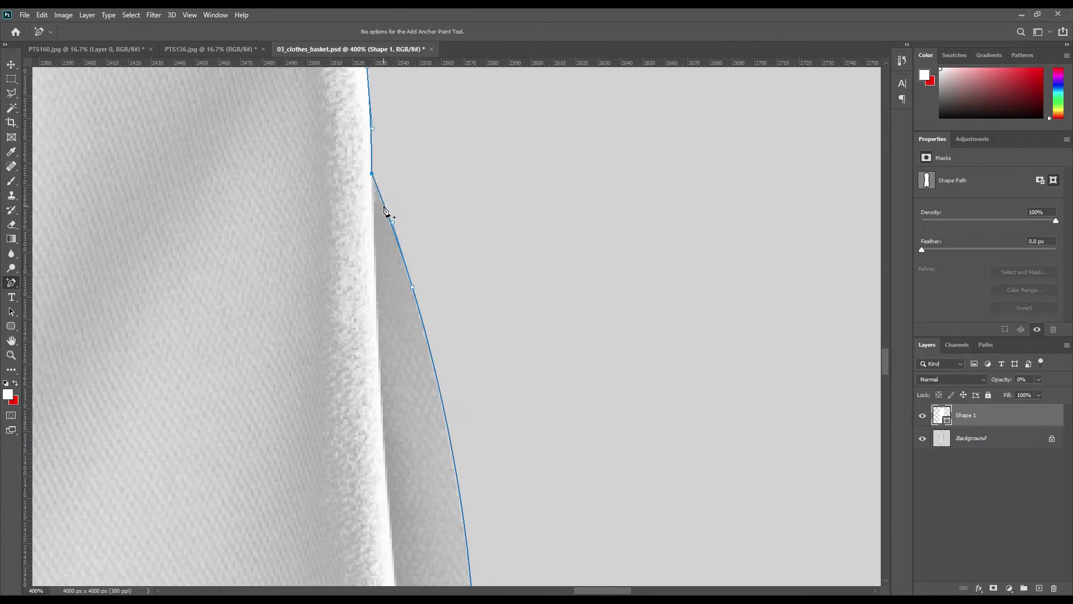
Adjust the path along the lower part of the shaded rear fabric to where it rejoins the shorts' front edge
left_click_drag(537, 441, 510, 326)
left_click(417, 240)
key("Right")
key("Right")
key("Right")
key("Right")
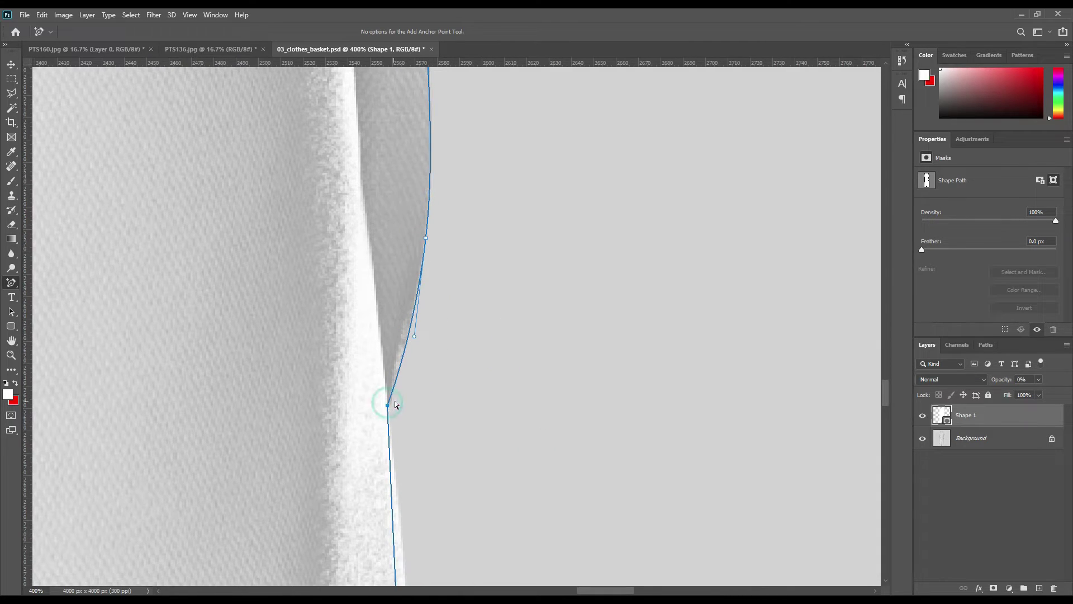
left_click(403, 354)
Add an anchor point farther down the shorts' right edge and nudge it outward onto the fabric
left_click_drag(501, 546, 498, 341)
left_click(432, 450)
key("Right")
key("Right")
key("Right")
key("Right")
key("Right")
key("Right")
key("Right")
key("Right")
key("Right")
key("Right")
key("Right")
key("Right")
Add two more anchor points along the shorts' right edge to keep the path on its gentle curve
left_click_drag(536, 427, 515, 401)
left_click(439, 186)
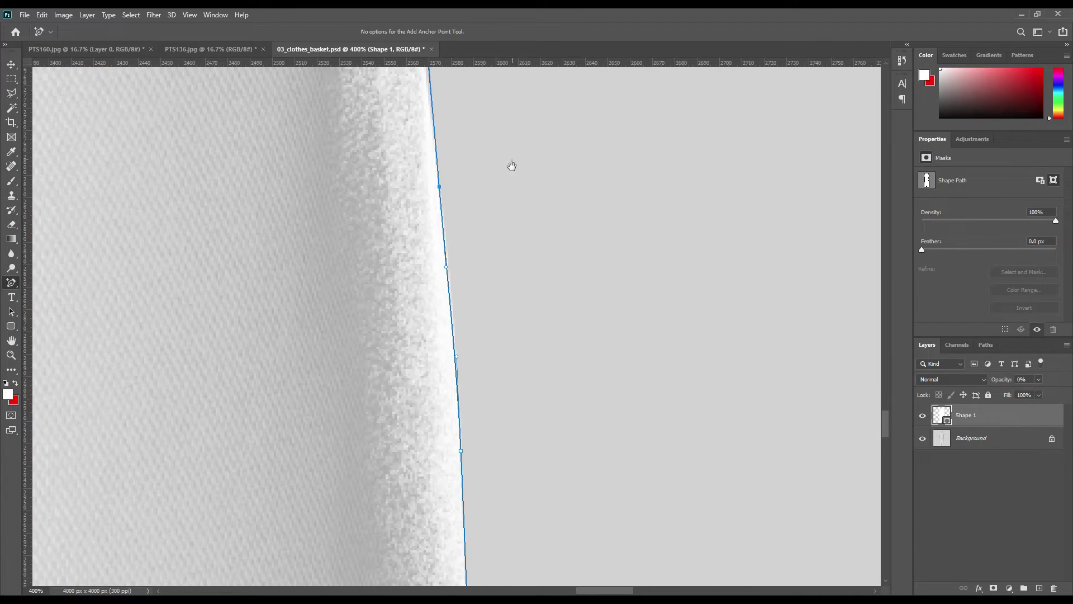
left_click_drag(511, 166, 515, 354)
left_click(431, 258)
left_click_drag(545, 468, 529, 256)
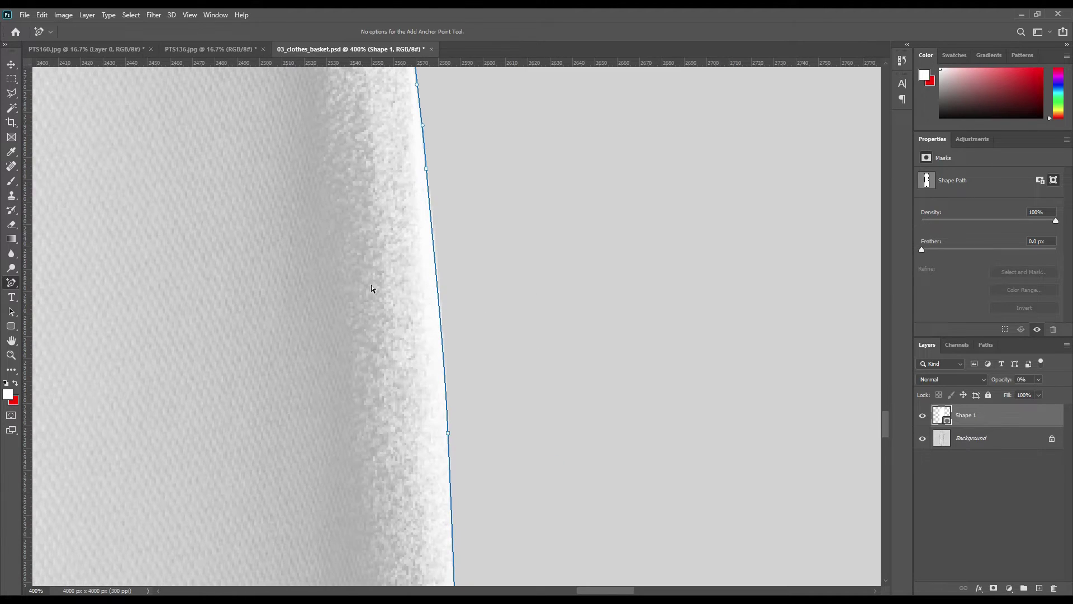
Add three anchor points down the shorts' right edge and shift each onto the fabric outline
left_click_drag(433, 259, 438, 259)
left_click_drag(565, 494, 548, 334)
left_click_drag(429, 278, 433, 277)
left_click_drag(575, 482, 542, 447)
left_click_drag(445, 402, 435, 402)
left_click_drag(549, 478, 527, 376)
Curve the path around the right leg's lower outer corner and fit it along the side edge up to the hem seam
left_click_drag(340, 401, 416, 465)
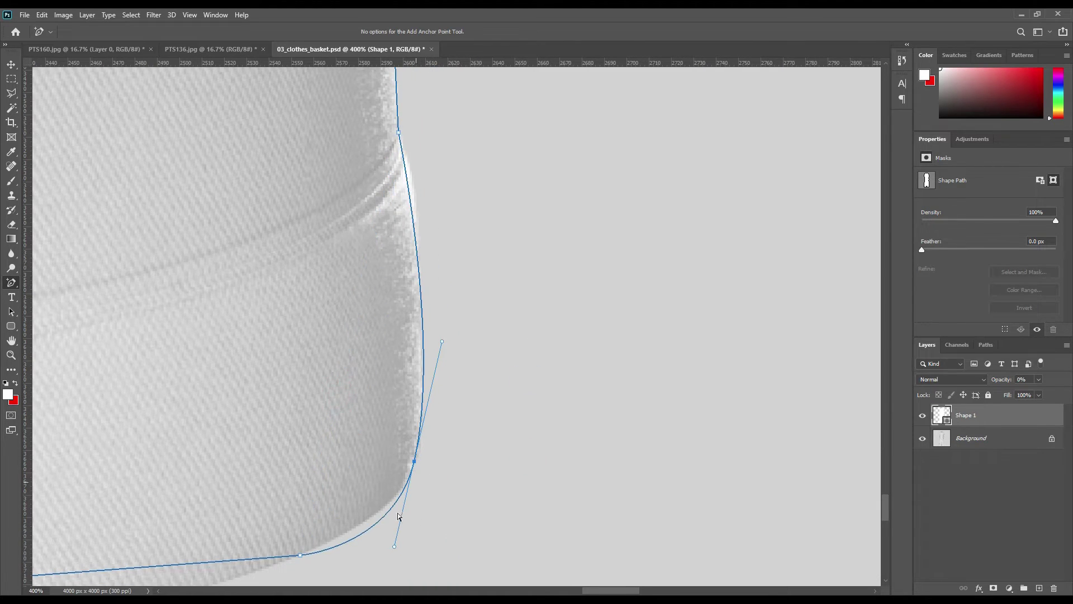
left_click_drag(395, 551, 406, 522)
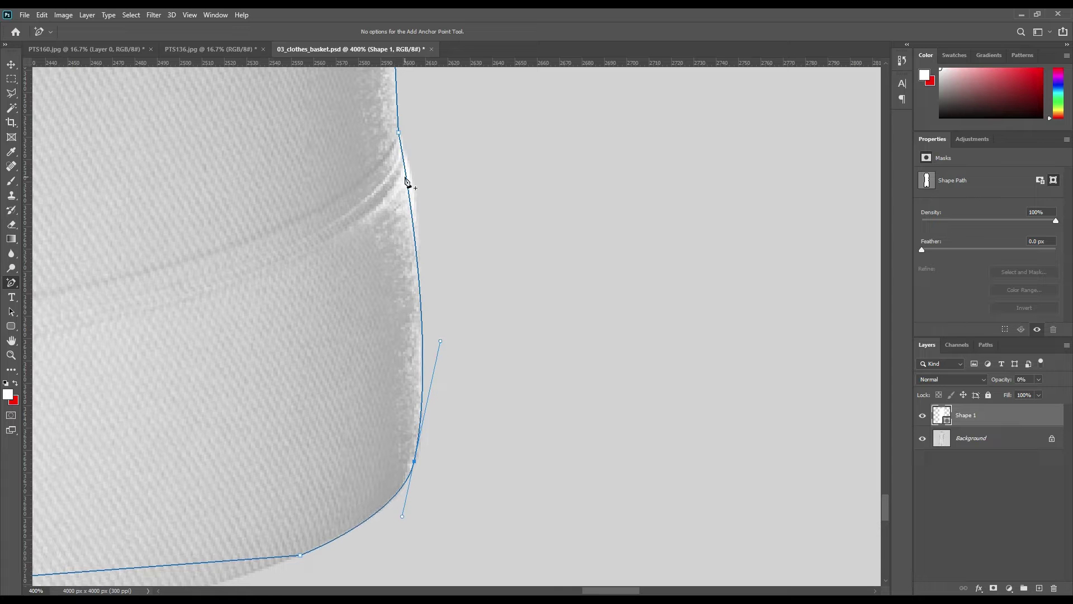
left_click_drag(407, 179, 413, 177)
left_click_drag(424, 351, 420, 354)
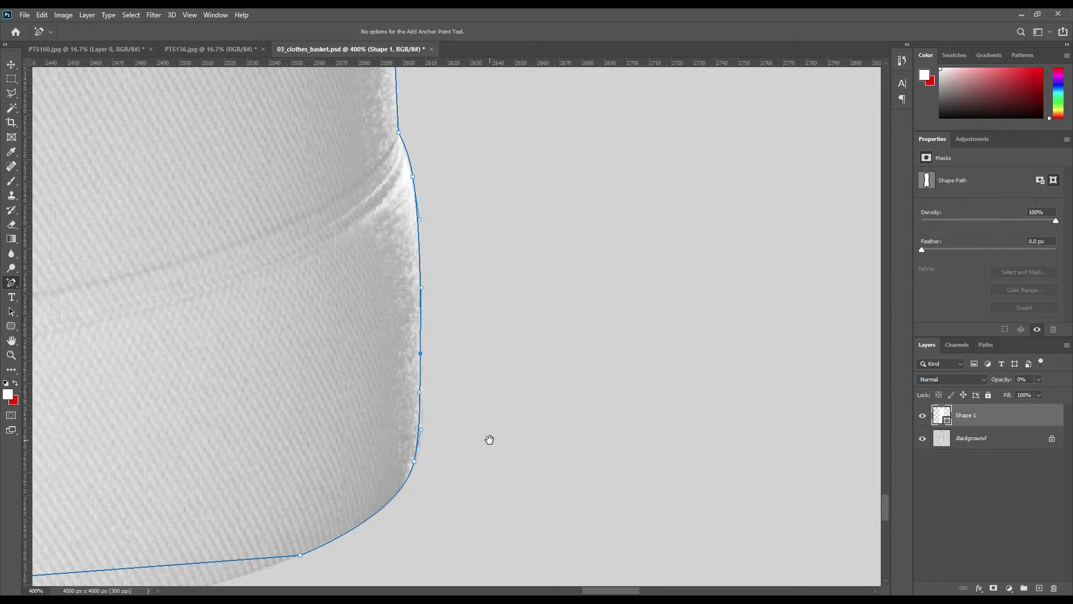
Pull the path down onto the right leg's bottom hem with two curved anchor points
left_click_drag(489, 440, 760, 270)
left_click_drag(223, 514, 484, 491)
left_click(424, 396)
left_click_drag(425, 399, 414, 456)
left_click_drag(321, 379, 863, 310)
left_click_drag(591, 385, 588, 397)
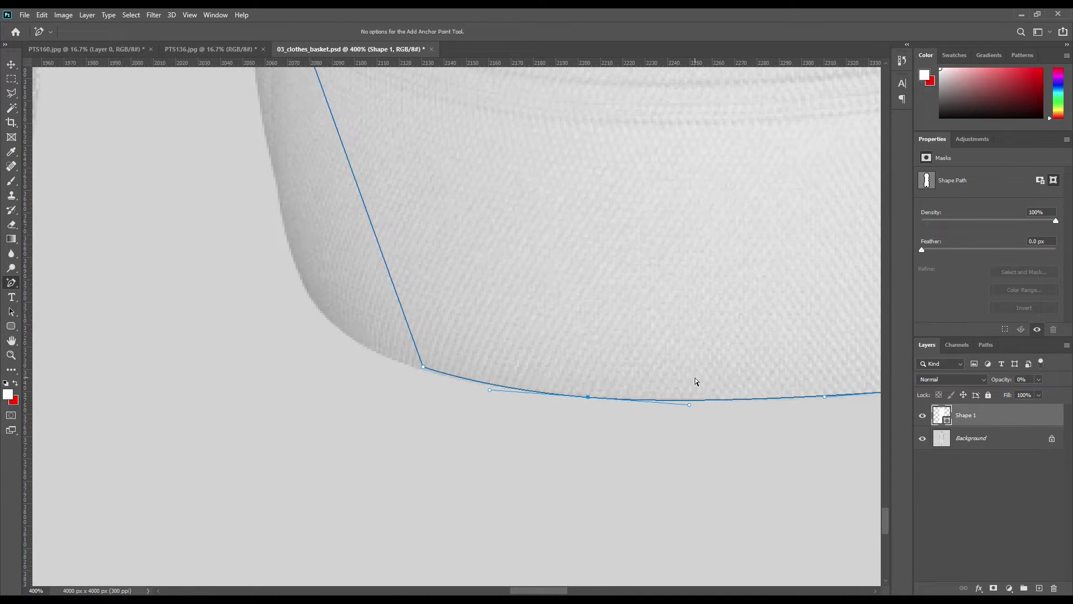
Curve the path around the right leg's lower inner corner and add a point to round it
left_click(423, 368)
left_click_drag(394, 286, 304, 282)
left_click(370, 350)
key("Up")
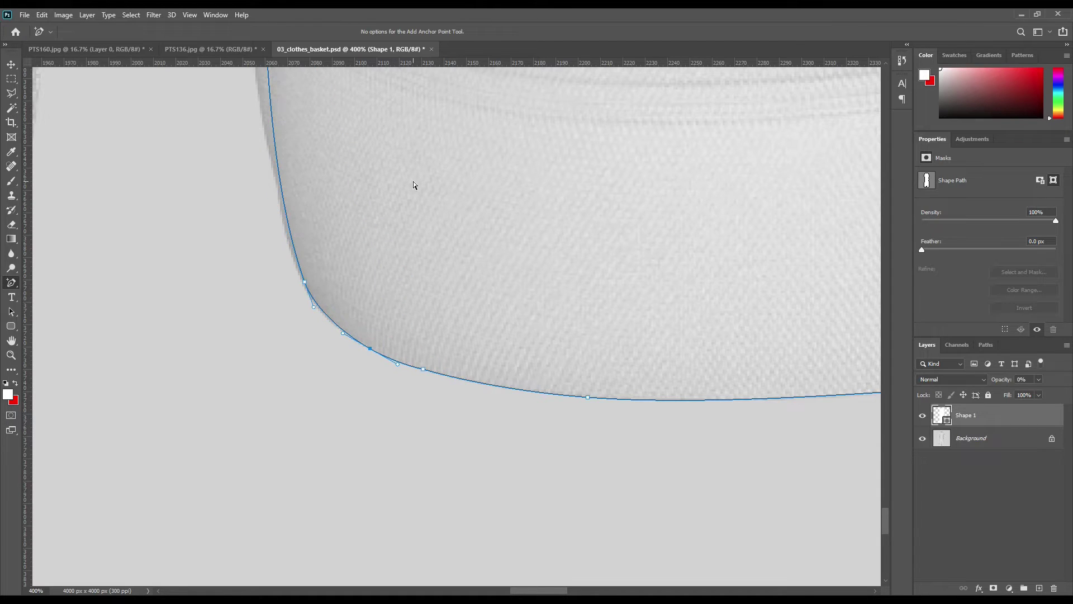
Fit the path to the right leg's inner edge around the hem seam with additional anchor points
left_click_drag(365, 182, 481, 351)
left_click(419, 450)
key("Left")
left_click_drag(381, 185, 366, 178)
left_click(391, 355)
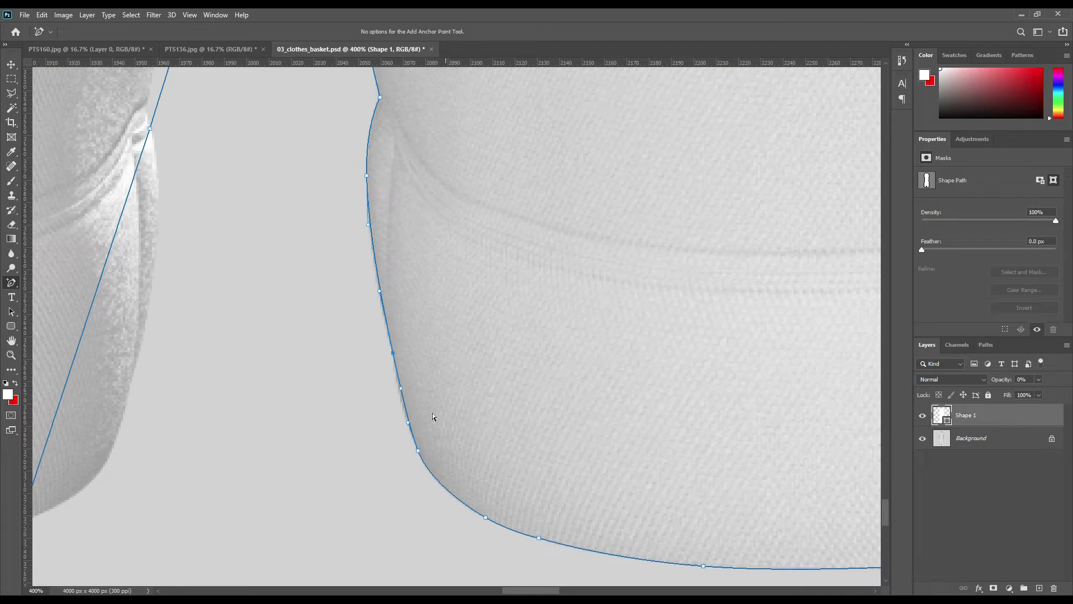
left_click(380, 297)
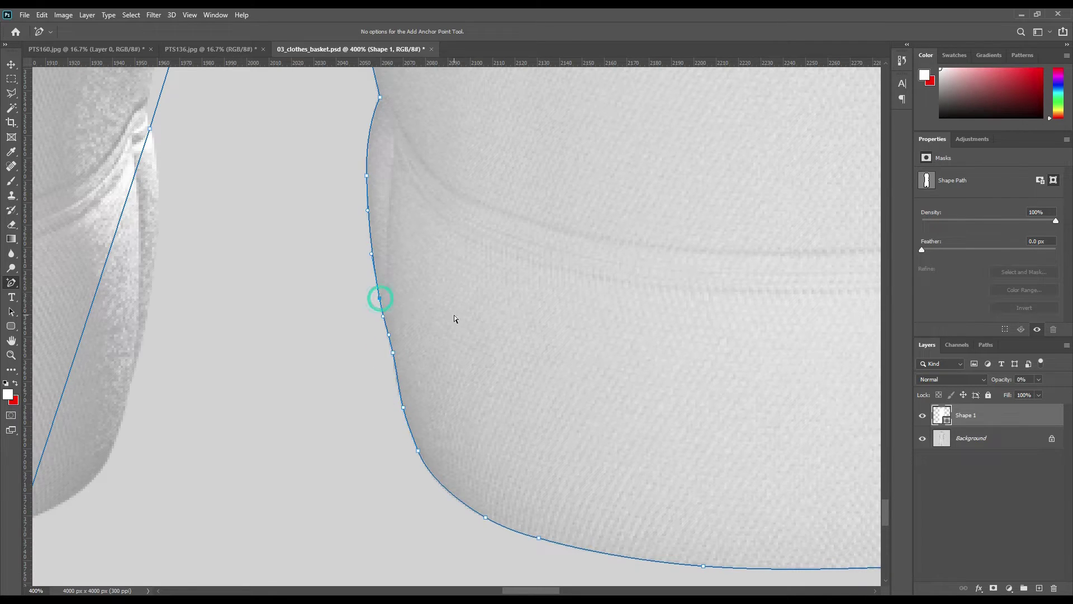
Shape the path to both sides of the upper gap between the legs, adding anchor points beneath the crotch
left_click_drag(518, 143, 481, 403)
left_click_drag(298, 194, 319, 193)
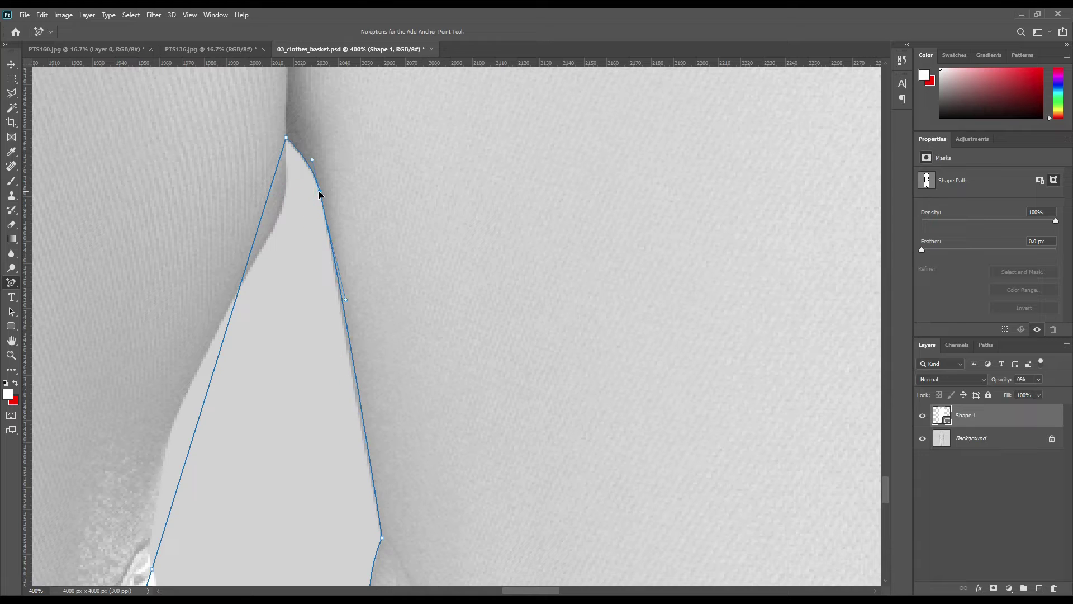
left_click(362, 414)
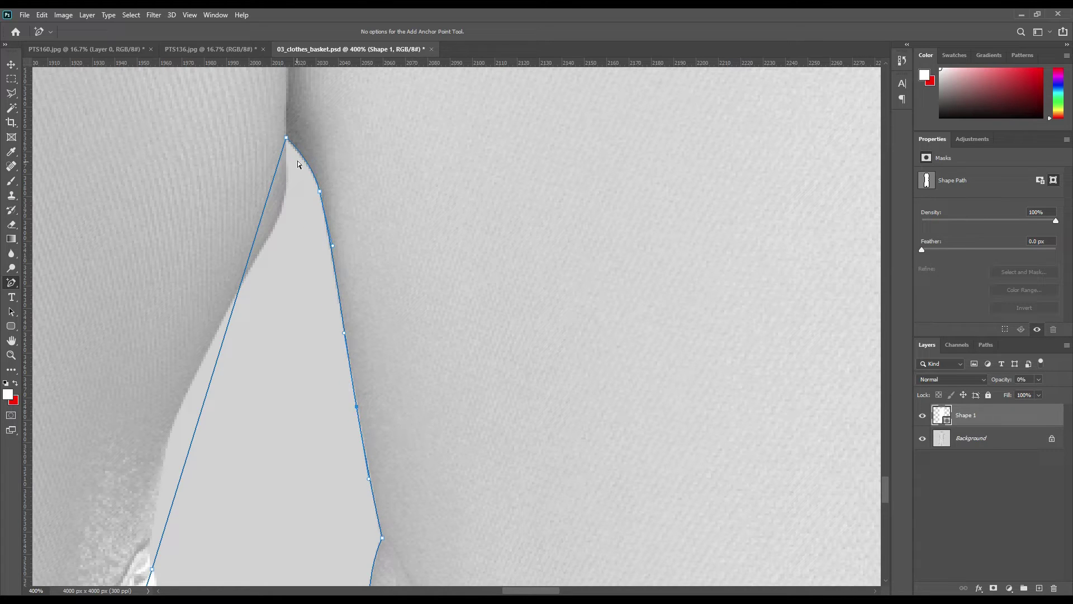
mouse_move(267, 205)
left_mouse_down()
mouse_move(285, 203)
mouse_move(281, 218)
left_mouse_up()
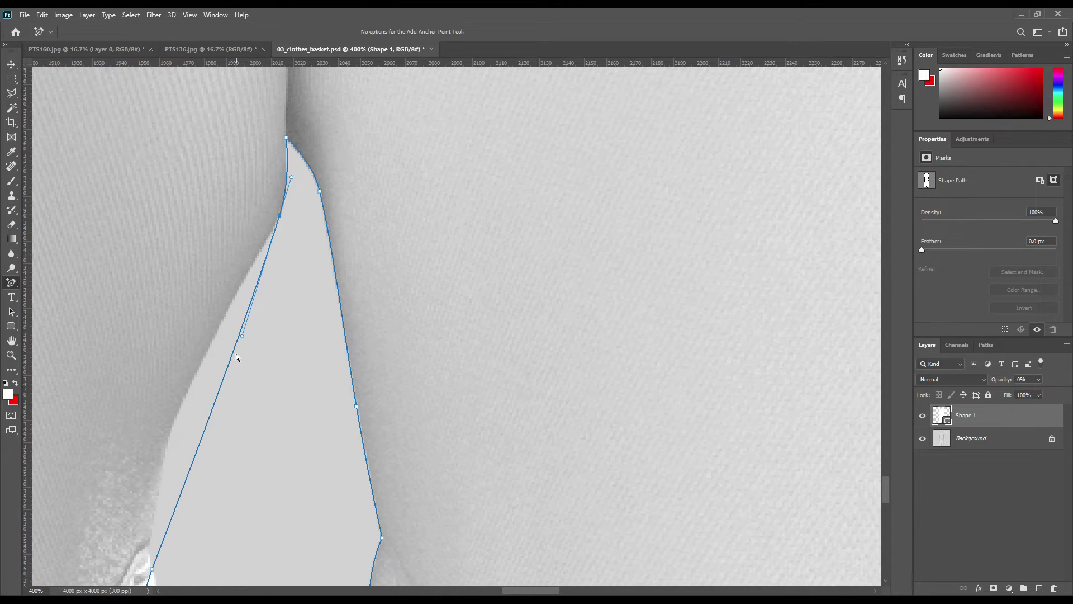
left_click_drag(230, 357, 179, 414)
left_click_drag(249, 278, 246, 275)
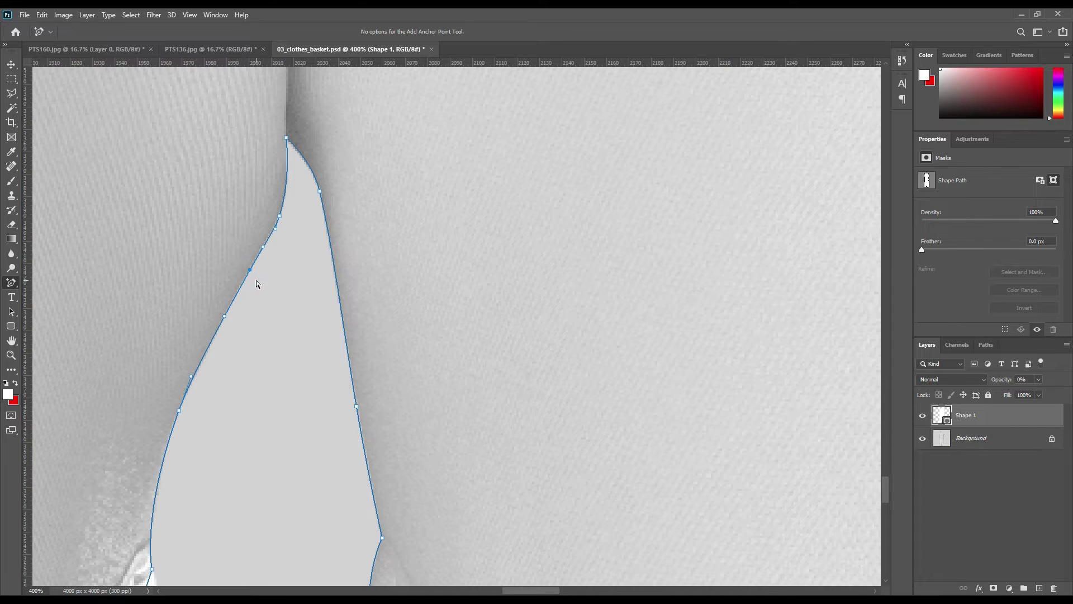
Curve the path down the left leg's inner edge and around its lower inner corner
left_click_drag(263, 467, 401, 179)
left_click_drag(373, 439, 412, 243)
left_click_drag(250, 324, 297, 388)
mouse_move(323, 180)
left_mouse_down()
mouse_move(336, 195)
mouse_move(334, 176)
left_mouse_up()
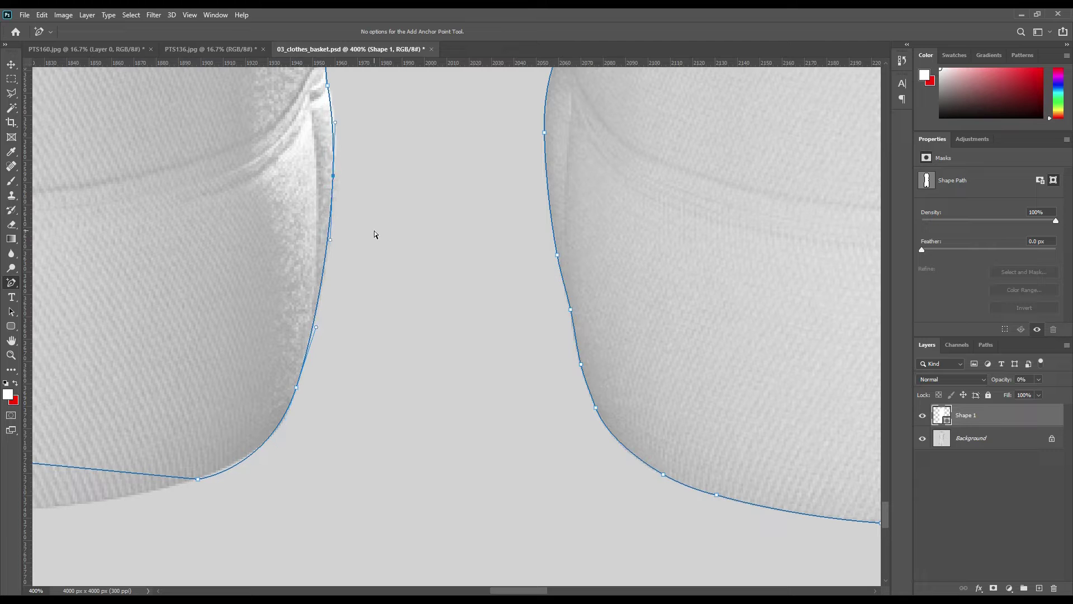
left_click(236, 464)
left_click_drag(282, 429, 280, 435)
Bend the straight path segment down onto the left leg's bottom hem and refine its curve
scroll(174, 415, "down", 3)
scroll(190, 419, "left", 10)
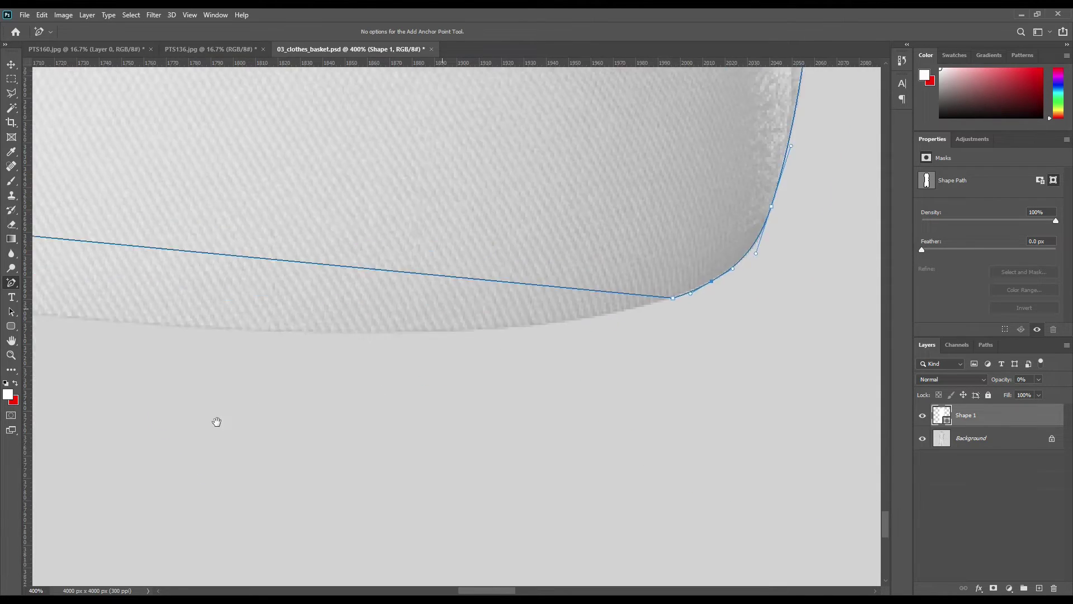
left_click_drag(360, 238, 348, 318)
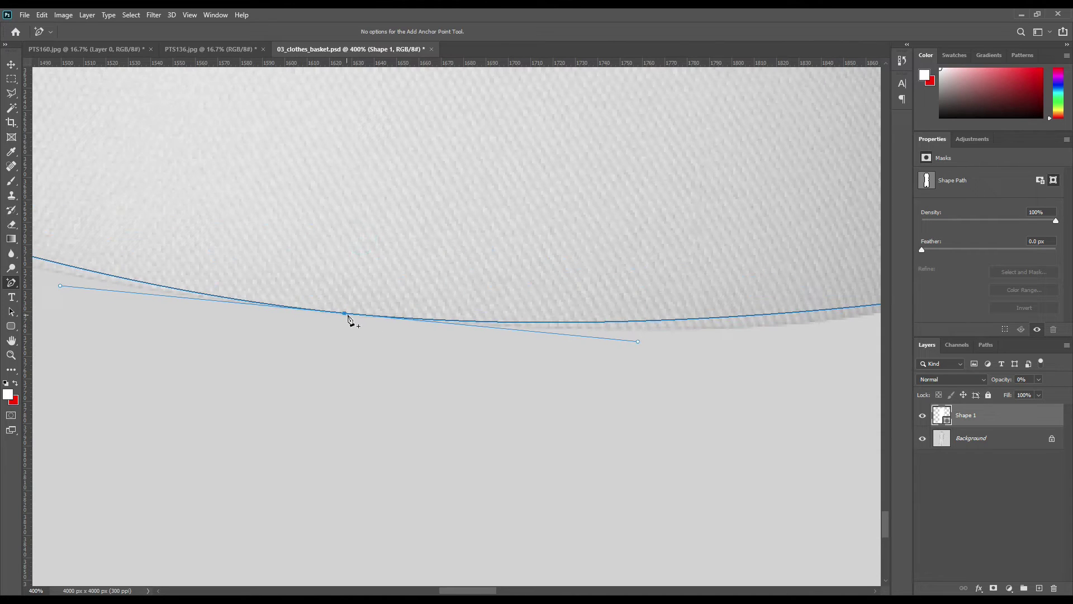
left_click_drag(710, 252, 783, 246)
left_click_drag(398, 280, 483, 446)
left_click_drag(463, 331, 464, 343)
Round the path at the left leg's lower outer corner and fit it up the side edge to the hem seam
left_click_drag(410, 217, 549, 374)
left_click(462, 393)
left_click_drag(463, 394, 429, 394)
left_click_drag(433, 347, 478, 343)
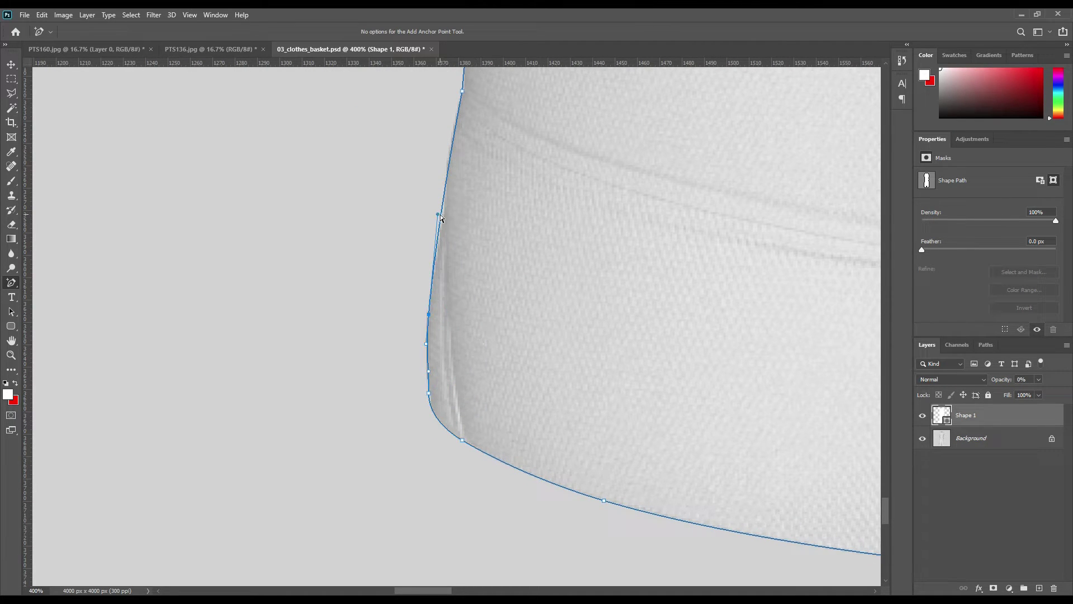
left_click(450, 157)
Adjust the path at the left leg's outer hem seam and add a point on the edge just above it
left_click_drag(523, 132, 508, 396)
scroll(508, 396, "up", 5)
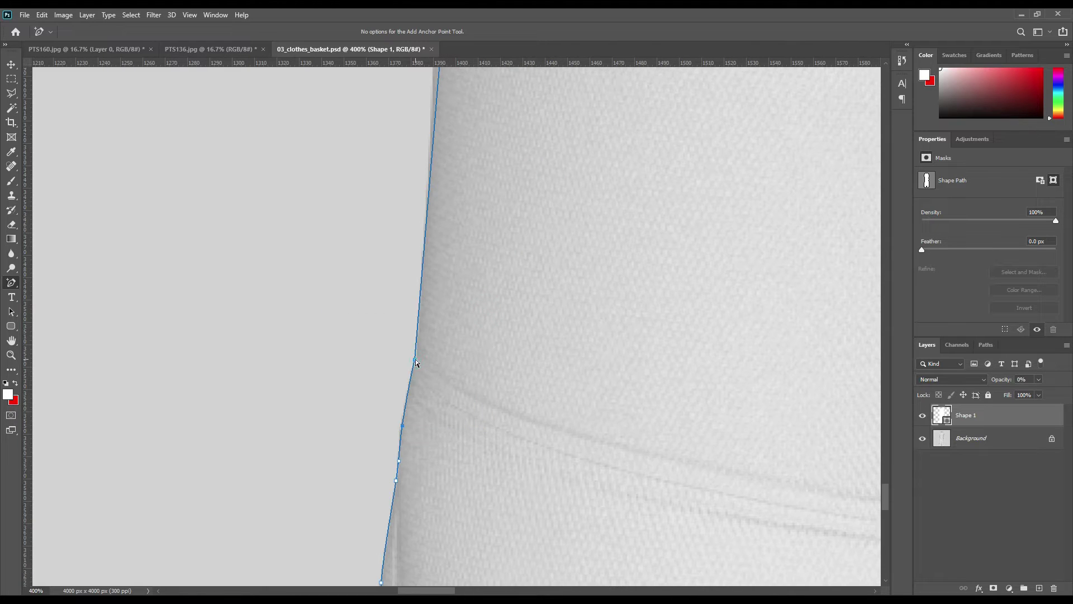
left_click_drag(416, 353, 418, 352)
left_click_drag(423, 281, 421, 281)
Add two anchor points farther up the shorts' left edge and nudge the upper one outward
scroll(479, 190, "up", 5)
left_click(454, 121)
key("shift+Left")
key("shift+Left")
key("shift+Left")
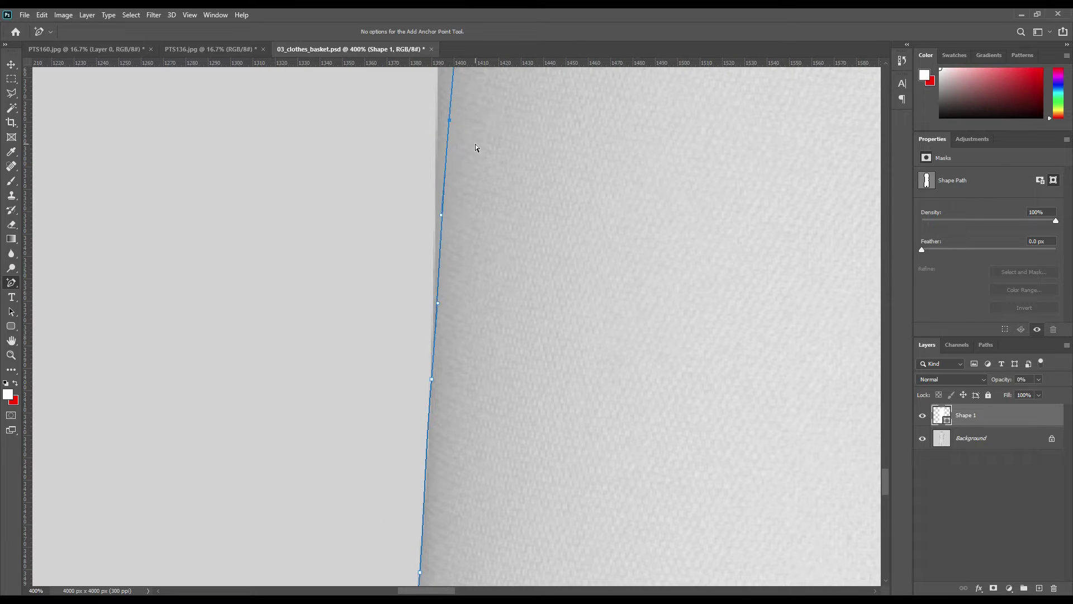
left_click(436, 208)
Add anchor points along the middle of the shorts' left edge and nudge them outward to the fabric outline
left_click_drag(527, 139, 522, 496)
left_click(549, 393)
left_click(429, 263)
key("Left")
key("Left")
key("Left")
key("Left")
key("Left")
key("Left")
key("Left")
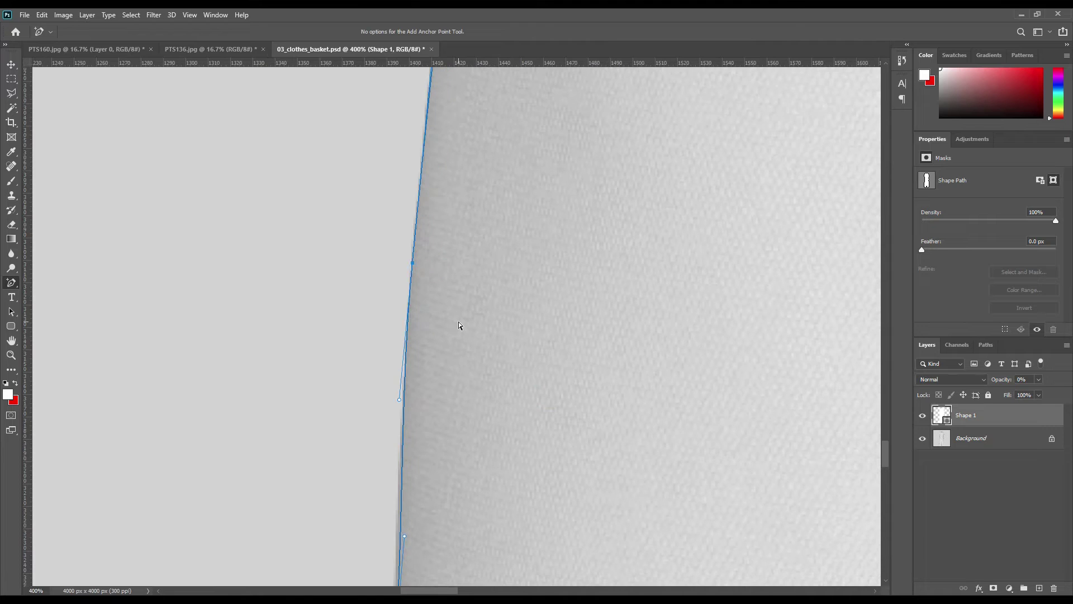
left_click(400, 514)
key("Left")
key("Left")
Refine the path higher up the shorts' left edge with more anchor points and small sideways nudges
left_click_drag(515, 170, 503, 531)
left_click_drag(576, 139, 531, 532)
left_click_drag(587, 140, 576, 249)
left_click(438, 259)
key("Right")
key("Right")
left_click(413, 471)
left_click_drag(517, 121, 436, 249)
key("Left")
Add an anchor point on the shorts' upper left edge and nudge it outward and upward onto the fabric outline
left_click_drag(535, 141, 513, 564)
left_click(470, 300)
key("Left")
key("Left")
key("Left")
key("Left")
key("Left")
key("Left")
key("Left")
key("Up")
key("Up")
key("Up")
key("Up")
key("Up")
key("Up")
key("Up")
key("Up")
key("Up")
key("Up")
key("Up")
key("Up")
key("Left")
Curve the path around the rear fabric bulge below the waist on the shorts' left side
scroll(492, 434, "down", 1)
scroll(492, 433, "up", 8)
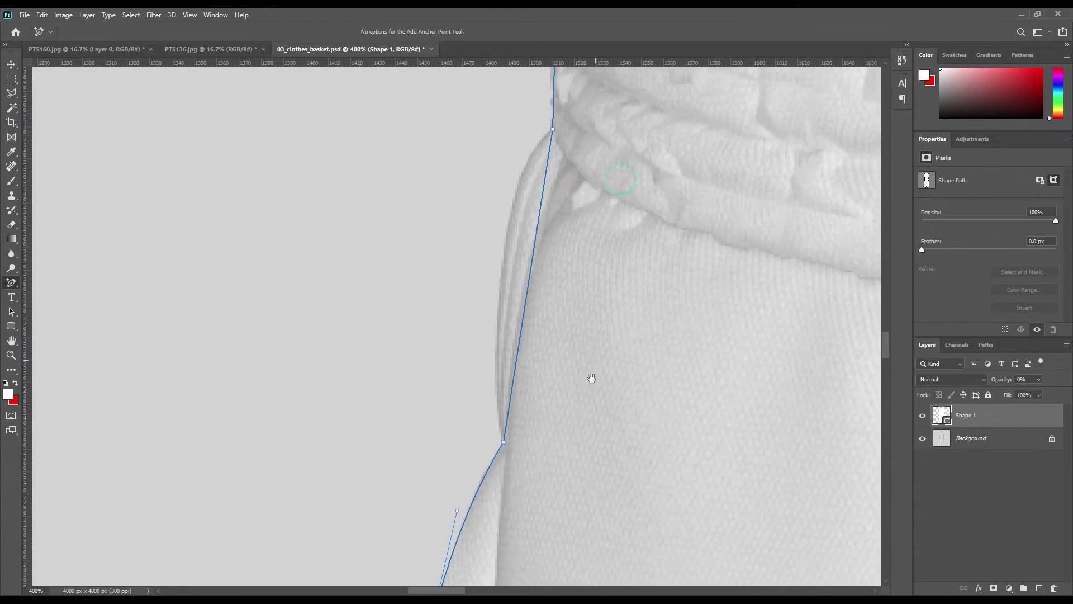
left_click_drag(592, 378, 588, 404)
left_click(481, 499)
left_click_drag(528, 282, 503, 261)
left_click_drag(497, 427, 492, 424)
left_click_drag(534, 174, 528, 176)
Add anchor points along the lowest jersey folds at the left side of the waist and fit them to the creases
left_click(553, 140)
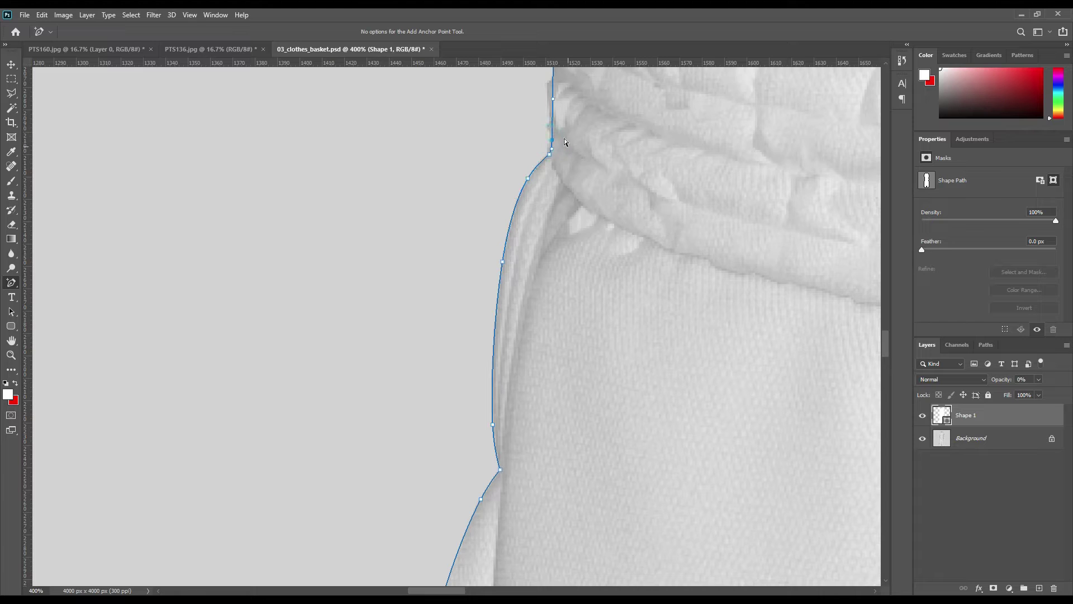
left_click_drag(553, 128, 551, 119)
left_click_drag(635, 116, 561, 394)
mouse_move(475, 356)
left_mouse_down()
mouse_move(505, 360)
mouse_move(480, 351)
left_mouse_up()
Add two anchor points on the middle waist folds at the left side and nudge them outward
left_click(482, 343)
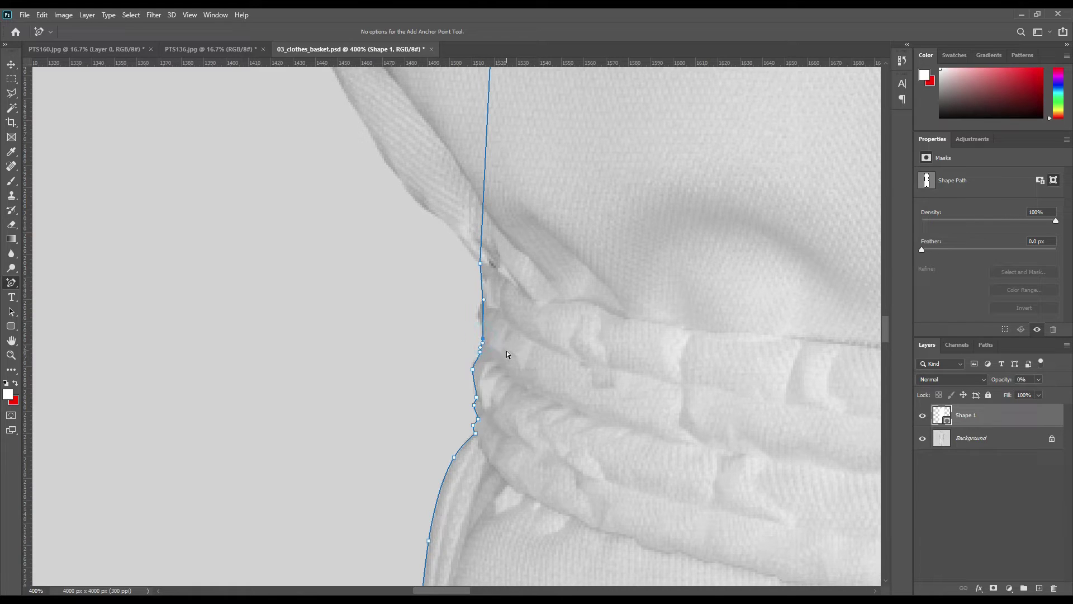
key("Left")
key("Left")
key("Left")
key("Left")
key("Left")
key("Left")
key("Left")
key("Left")
left_click(483, 325)
key("Left")
key("Left")
key("Left")
key("Left")
Nudge the path inward at the upper waist fold on the left side and add two neighbouring anchor points
left_click(477, 295)
key("Right")
key("Right")
key("Right")
key("Right")
key("Right")
key("Right")
key("Right")
key("Right")
key("Right")
key("Right")
left_click(479, 313)
left_click(484, 280)
Curve the path out around the jersey's left bulge above the waist and nudge a point below it inward
scroll(621, 172, "up", 5)
left_click_drag(531, 311, 354, 275)
left_click(403, 417)
key("Right")
key("Right")
key("Right")
key("Right")
Add three anchor points along the jersey's slanted lower left edge and nudge them onto the fabric outline
left_click(431, 445)
key("Left")
key("Left")
key("Down")
left_click(491, 522)
key("Up")
key("Up")
key("Up")
key("Up")
left_click(467, 490)
key("Left")
key("Left")
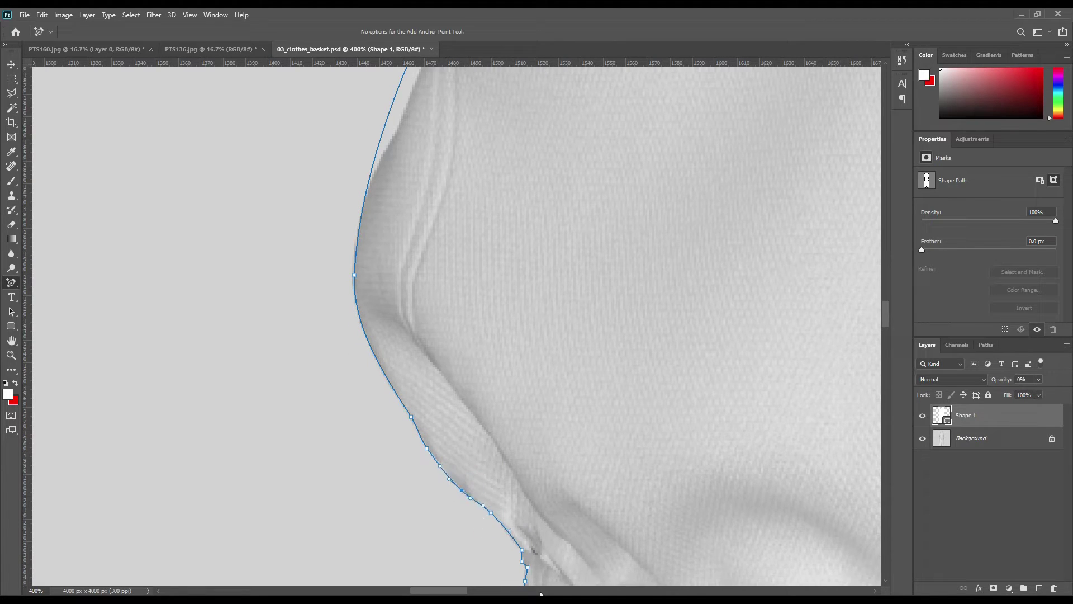
Add two anchor points on the upper slope of the jersey's left bulge, nudging the upper one inward and the lower one outward
left_click(394, 99)
key("Right")
key("Right")
key("Right")
key("Right")
key("Right")
key("Right")
key("Right")
left_click(377, 182)
key("Left")
key("Left")
key("Left")
key("Down")
key("Down")
key("Left")
key("Down")
Add three anchor points between the left bulge and the narrow point above it and nudge them inward onto the fabric
left_click_drag(592, 185, 535, 507)
left_click(467, 177)
key("Right")
key("Right")
key("Right")
key("Right")
key("Right")
key("Right")
key("Right")
key("Right")
key("Down")
key("Down")
left_click(443, 247)
key("Right")
key("Right")
left_click(503, 127)
key("Right")
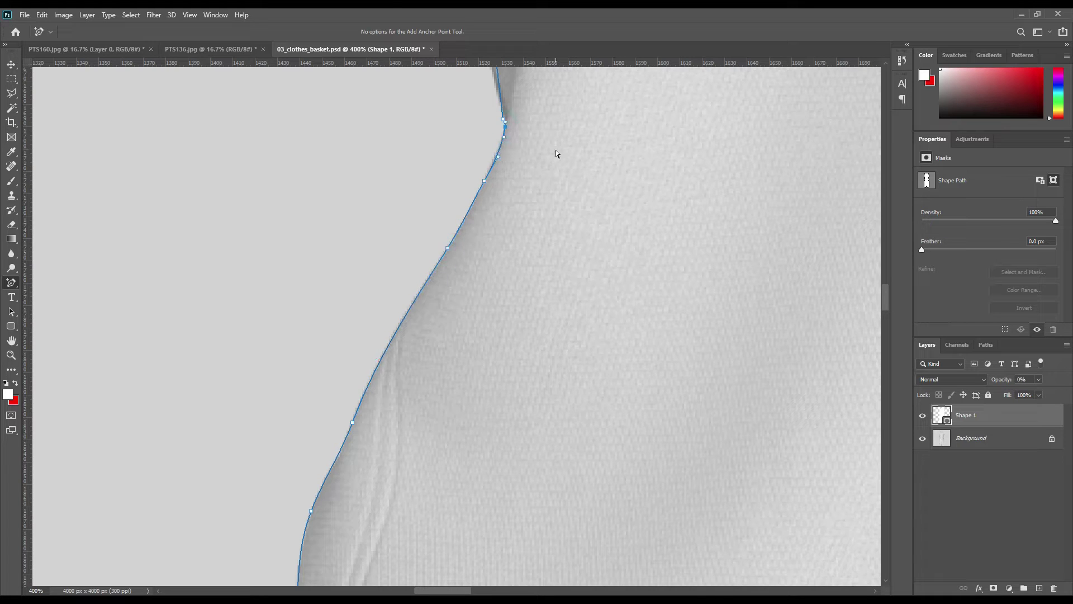
Move the path outward and upward along the left side above the narrow point, and nudge a neighbouring anchor point slightly inward
left_click_drag(604, 123, 605, 478)
key("Right")
left_click(489, 322)
key("Left")
key("Left")
key("Left")
key("Left")
key("Left")
key("Left")
key("Left")
key("Left")
key("Left")
key("Up")
key("Up")
key("Up")
key("Up")
key("Up")
key("Up")
key("shift+Up")
key("shift+Up")
key("Up")
key("Up")
key("Left")
key("Left")
key("Left")
key("Left")
key("Left")
left_click(475, 350)
key("Right")
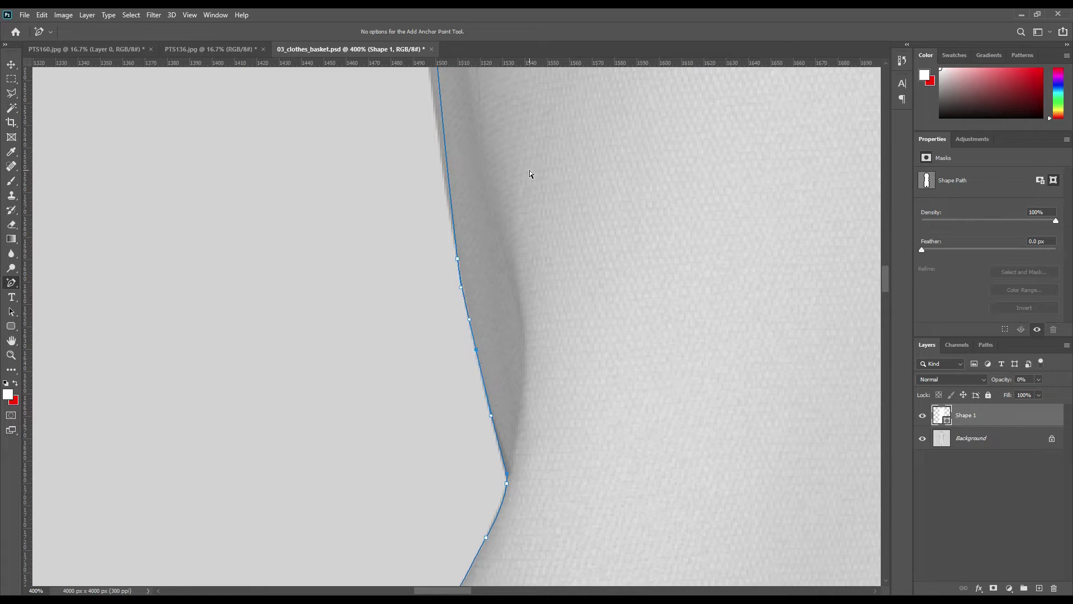
Add an anchor point higher on the jersey's left side and nudge the path outward to the fabric edge
left_click_drag(531, 173, 561, 508)
left_click(463, 367)
key("shift+Left")
key("shift+Left")
key("Right")
Adjust two points on the jersey's middle left side, nudging the upper one inward and the lower one outward
left_click_drag(580, 204, 603, 438)
left_click(461, 258)
key("Right")
key("Right")
key("Right")
left_click(469, 450)
key("Left")
key("Left")
key("Left")
key("Left")
Add three anchor points on the left side just below the armhole and nudge each one onto the jersey outline
left_click_drag(540, 158, 555, 531)
left_click(447, 419)
key("Right")
key("Right")
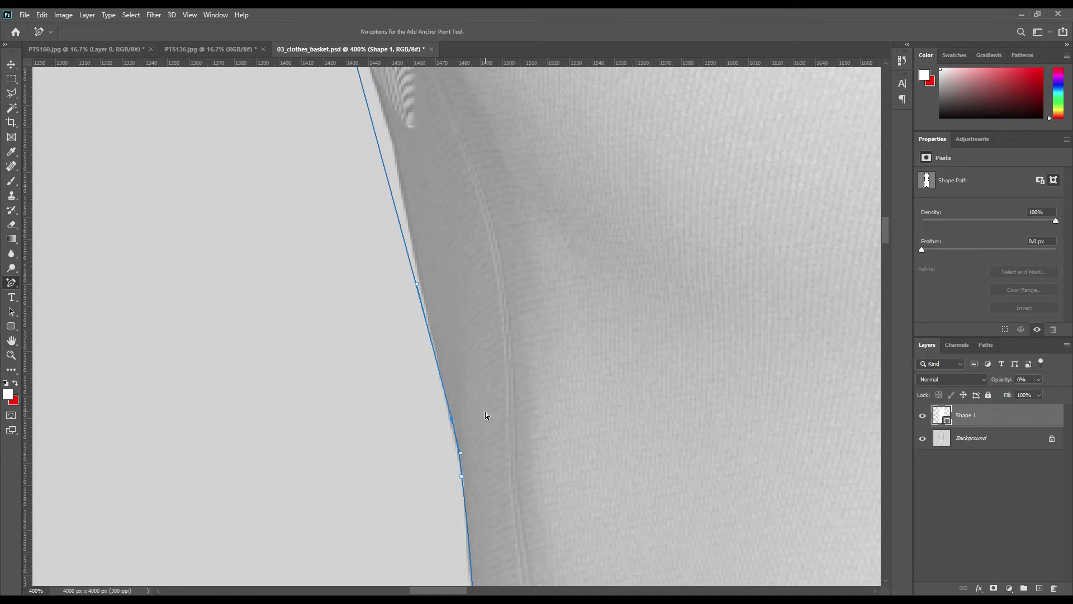
left_click(379, 146)
key("Right")
key("Right")
key("Right")
key("Right")
key("Right")
key("Right")
key("Right")
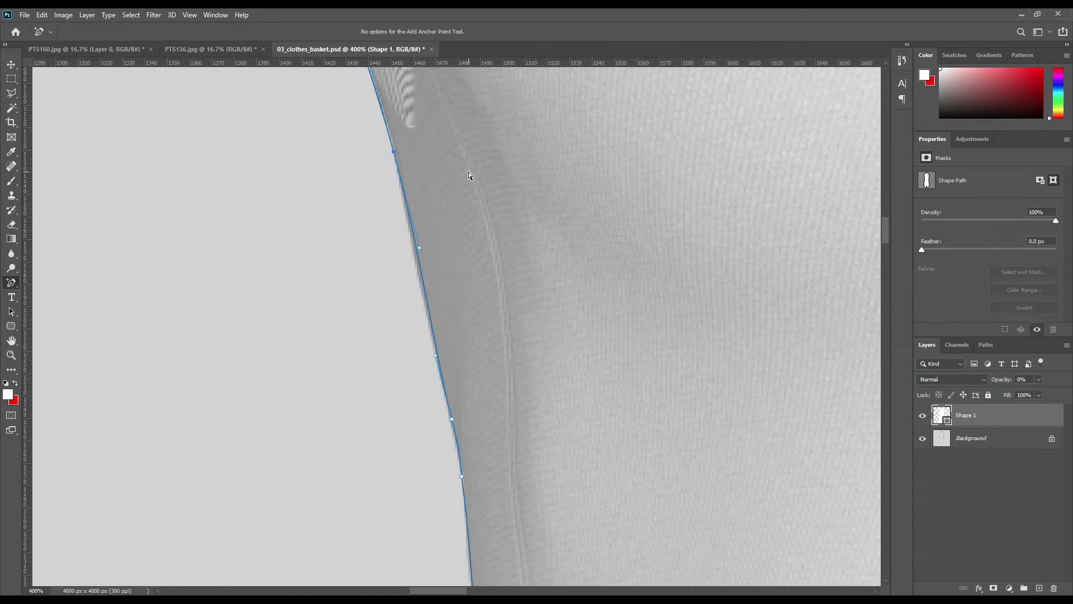
left_click(415, 242)
key("Left")
key("Left")
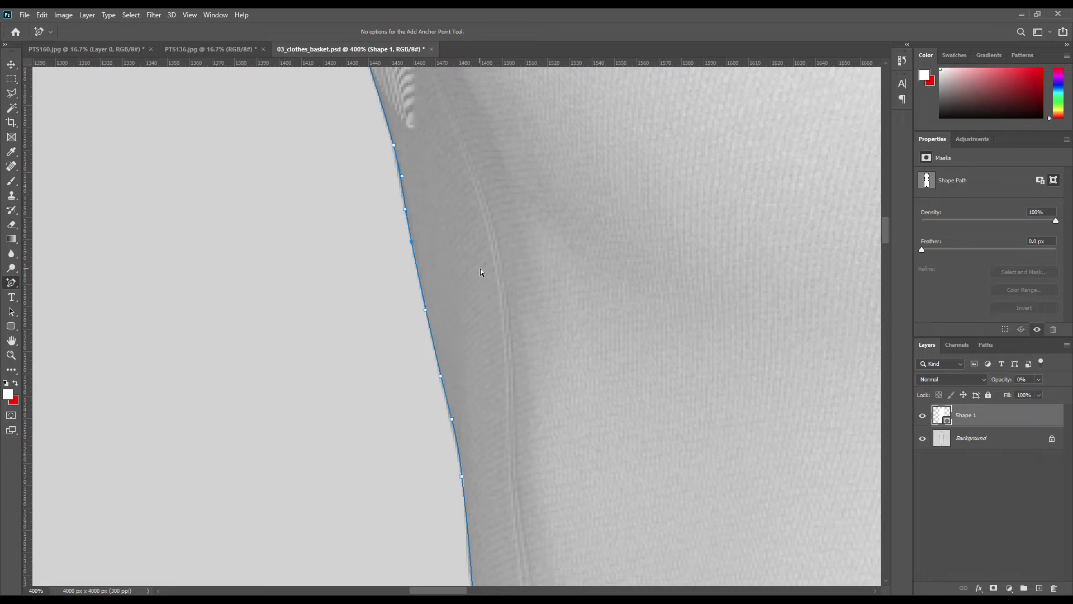
Add anchor points below the left armhole and pull the path outward around its ribbed lower corner
left_click_drag(475, 163, 531, 571)
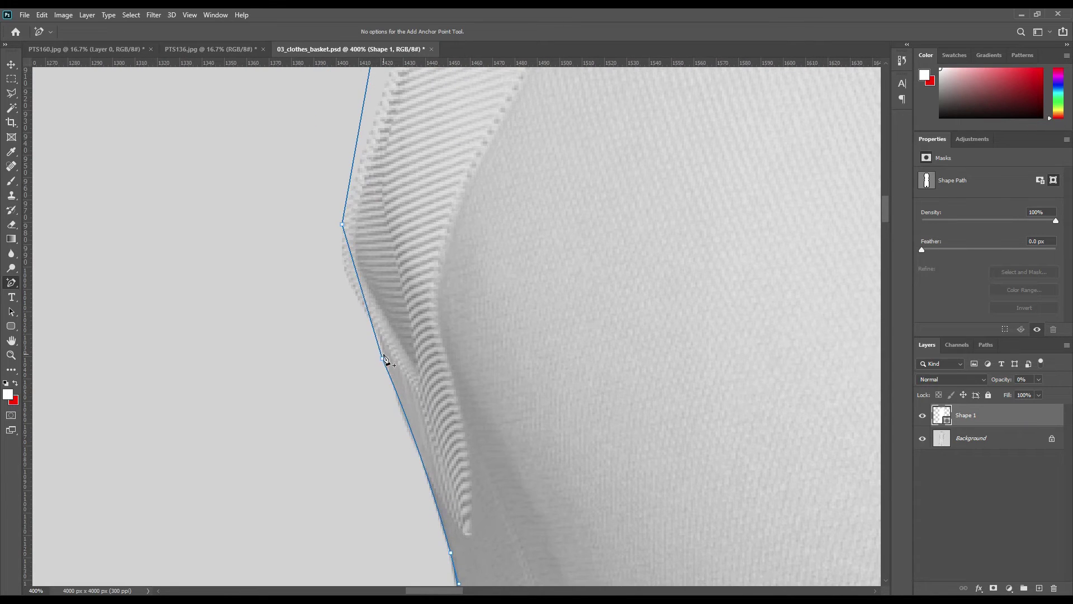
left_click(402, 414)
left_click(421, 462)
left_click_drag(358, 271, 344, 269)
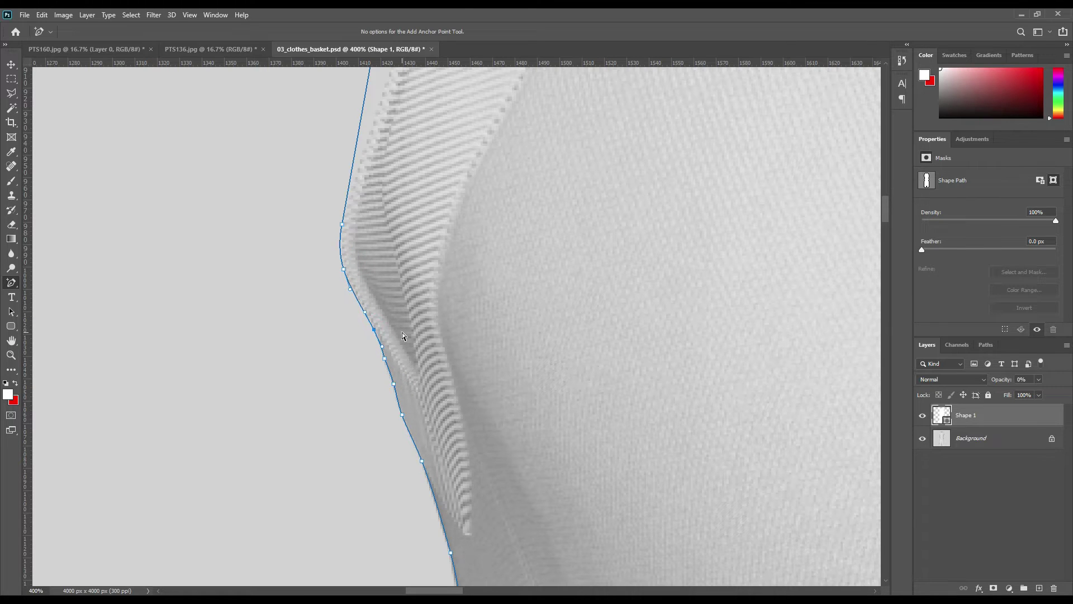
Drag the path onto the ribbed outer edge along the lower part of the left armhole
scroll(448, 126, "up", 8)
left_click_drag(444, 112, 497, 114)
left_click_drag(430, 391, 460, 395)
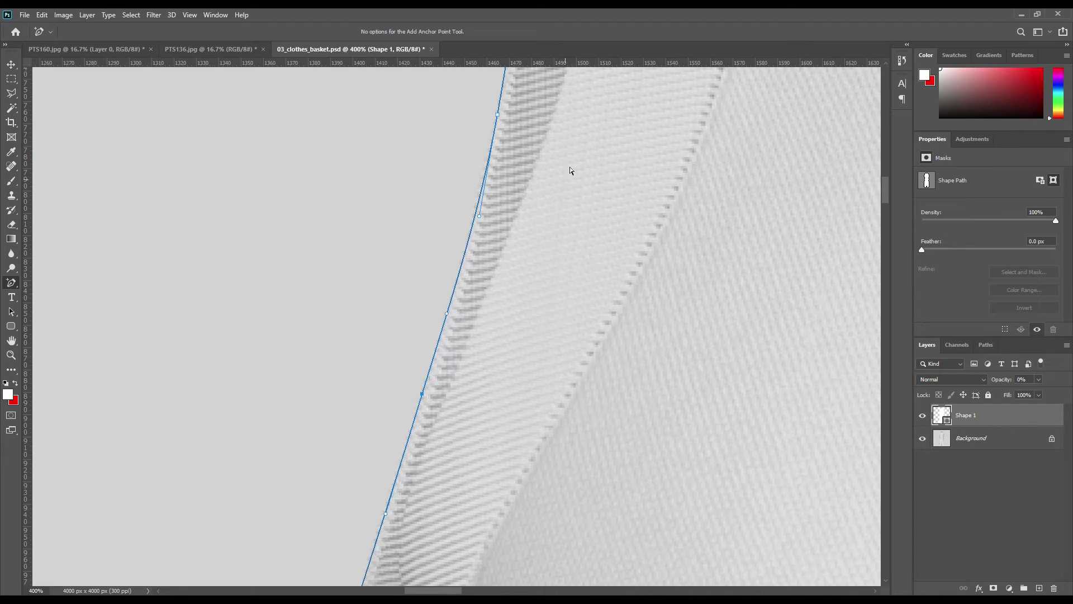
left_click_drag(498, 115, 496, 115)
Add two anchor points along the upper left armhole edge and deselect the finished uniform path
left_click_drag(578, 140, 489, 303)
left_click(488, 301)
left_click(493, 201)
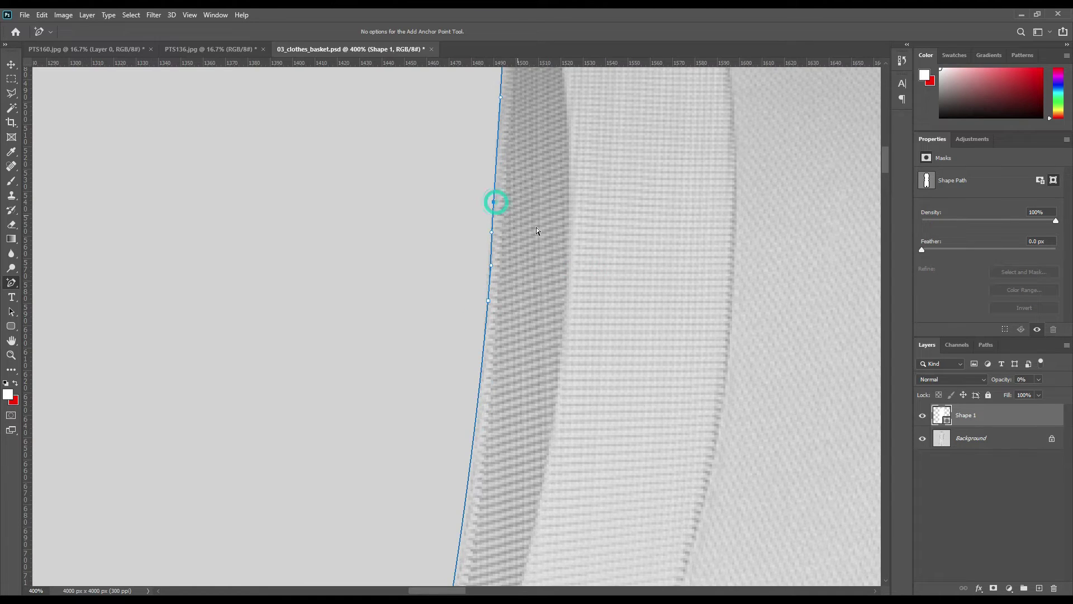
left_click_drag(592, 117, 162, 475)
left_click_drag(671, 316, 407, 398)
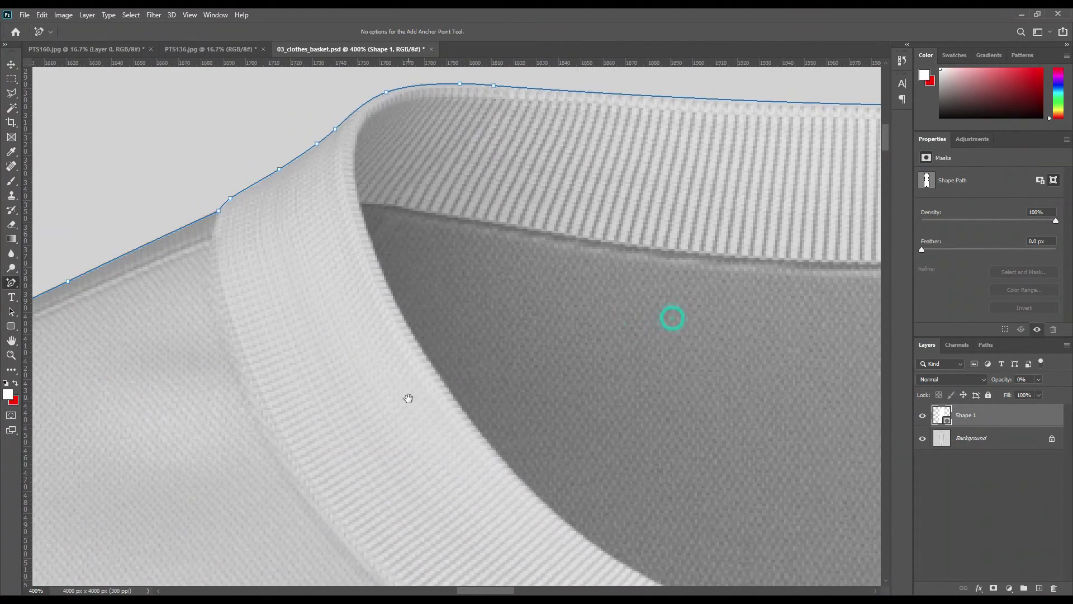
key("ctrl+minus")
key("ctrl+0")
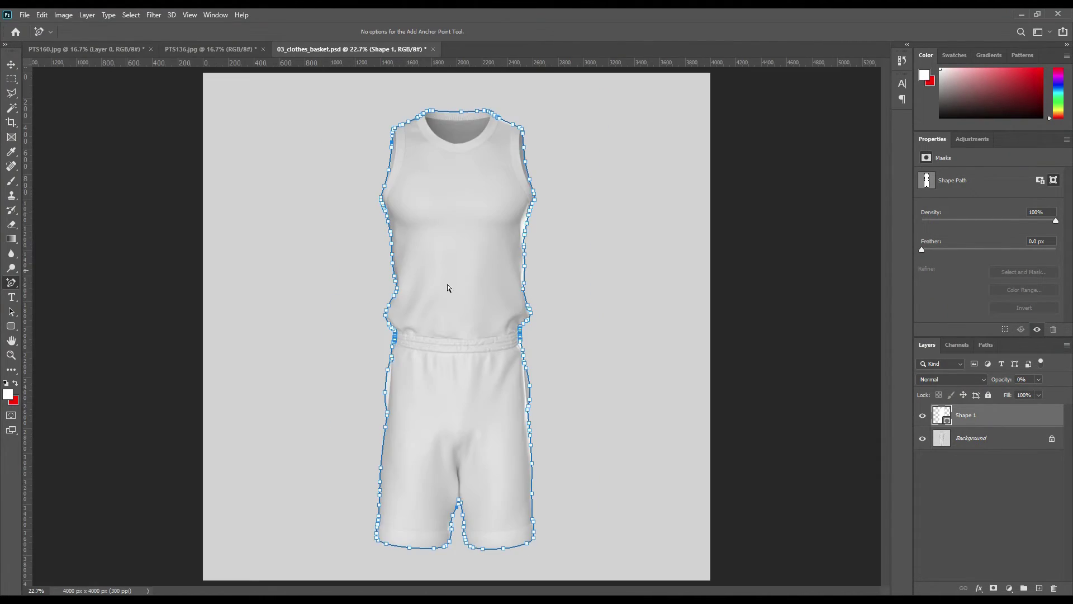
left_click(641, 371)
Load the Shape 1 outline as a selection, copy the uniform from Background to a new layer, and hide Background
left_click(947, 425, "ctrl")
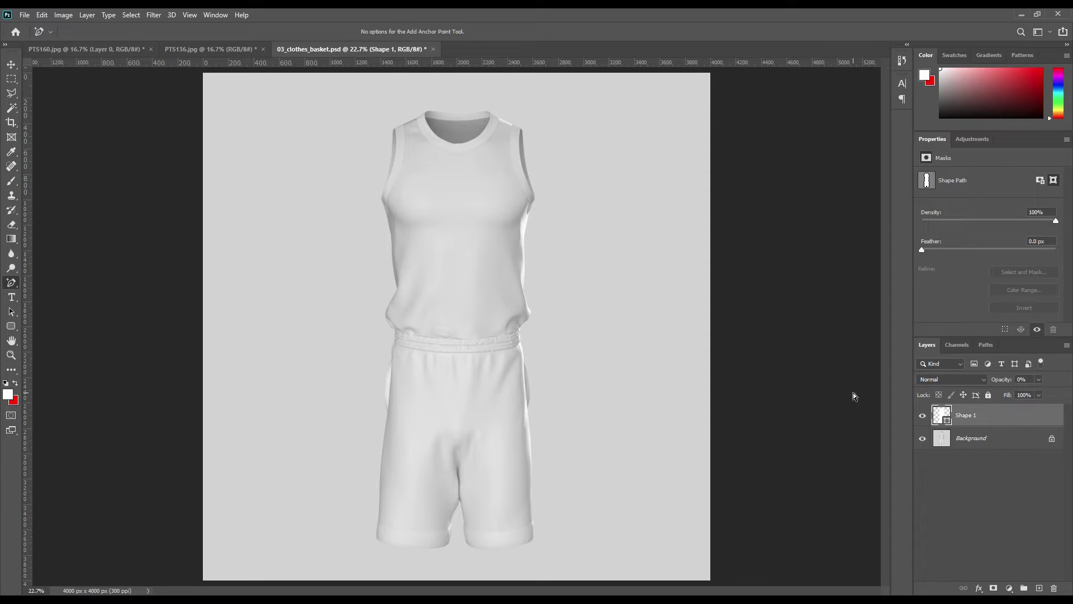
left_click(952, 425, "ctrl")
left_click(965, 441)
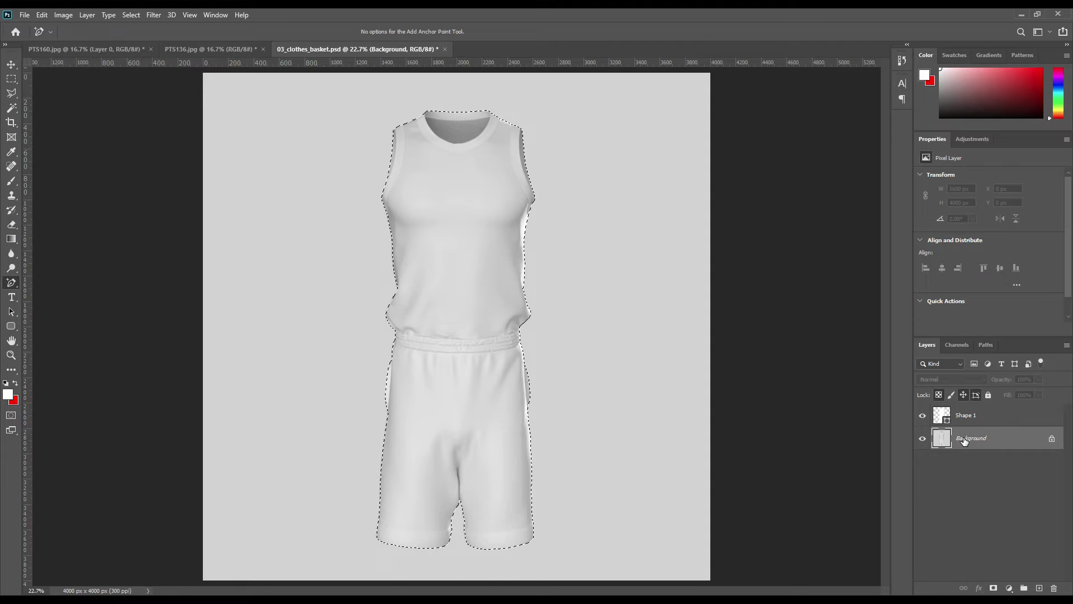
key("ctrl+j")
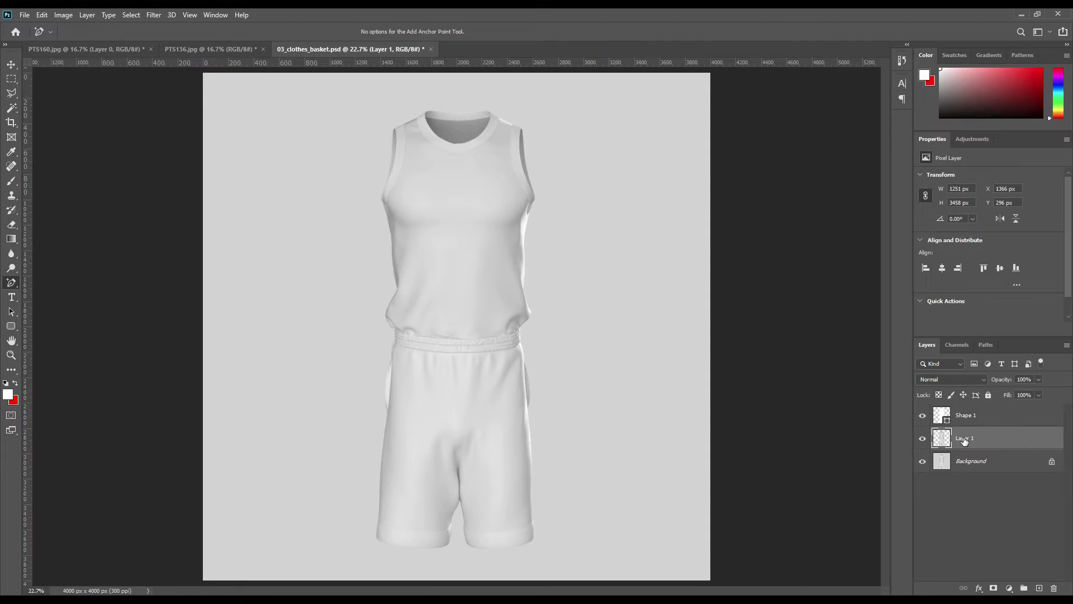
left_click(923, 462)
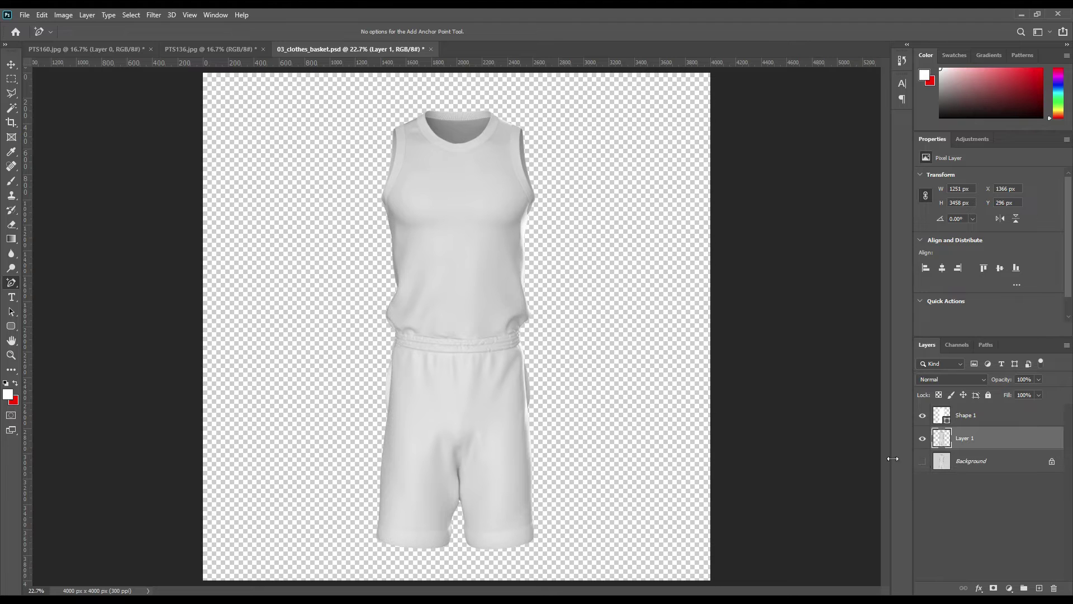
Start a second Pen tool shape at the left end of the waistband and carry it across to just beyond the right end
key("ctrl+plus")
key("ctrl+plus")
key("ctrl+plus")
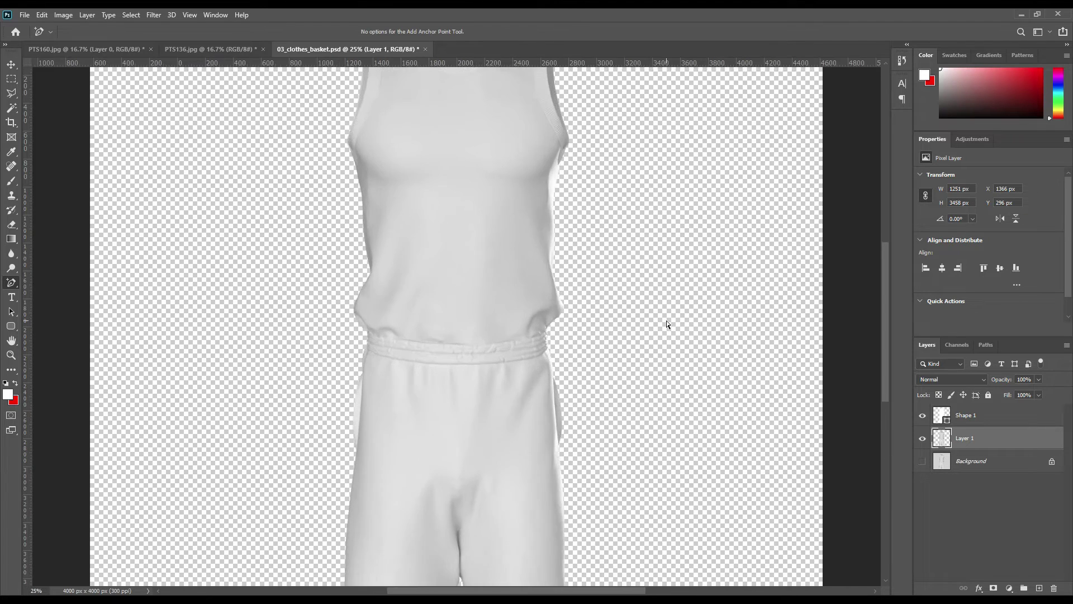
key("ctrl+plus")
key("ctrl+plus")
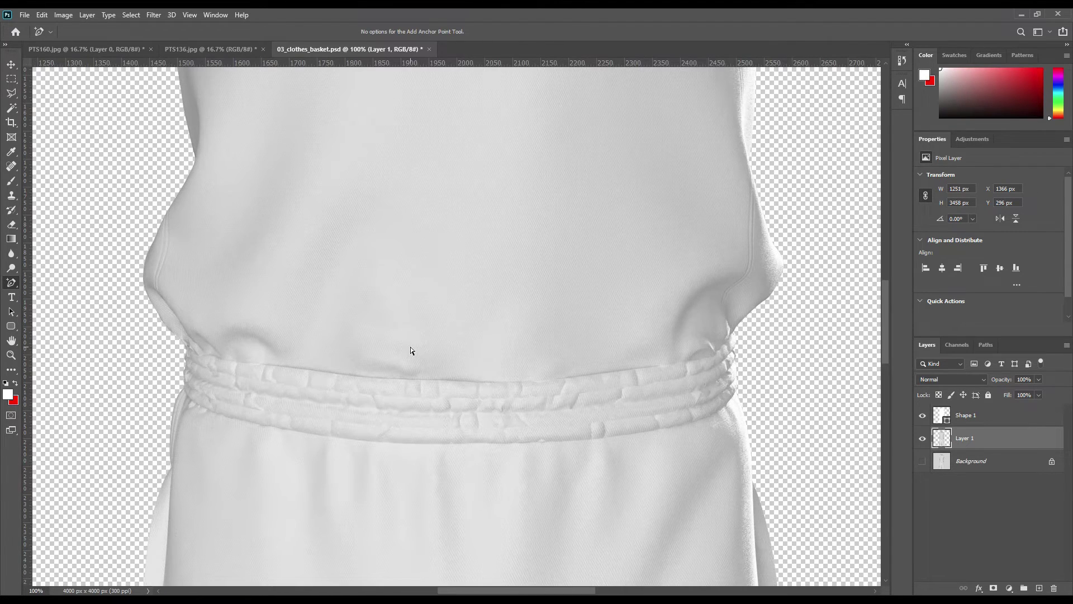
left_click(12, 288)
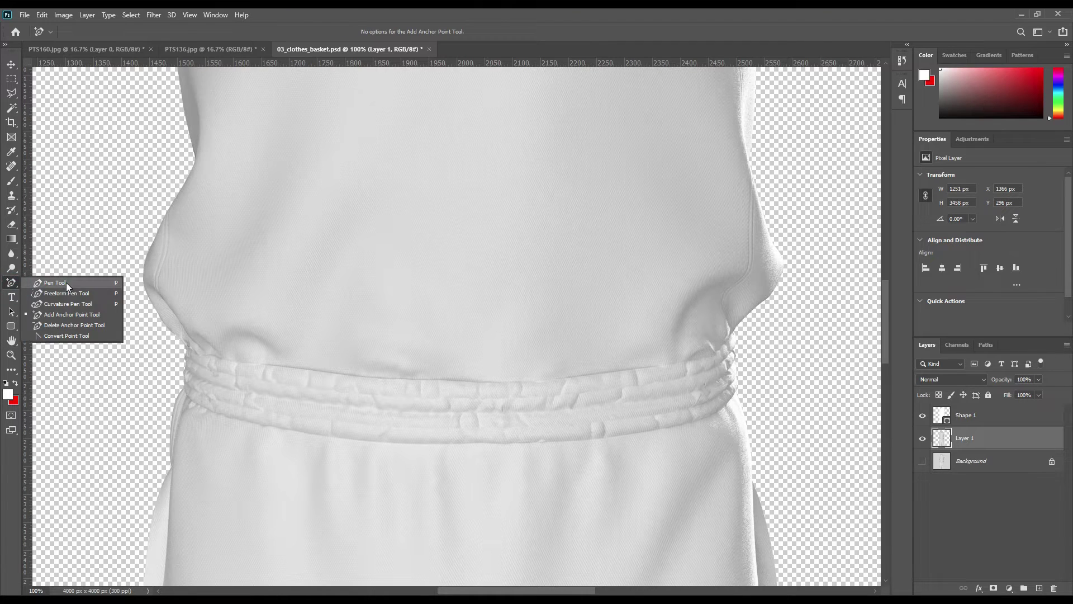
left_click(66, 283)
left_click(162, 345)
left_click(185, 346)
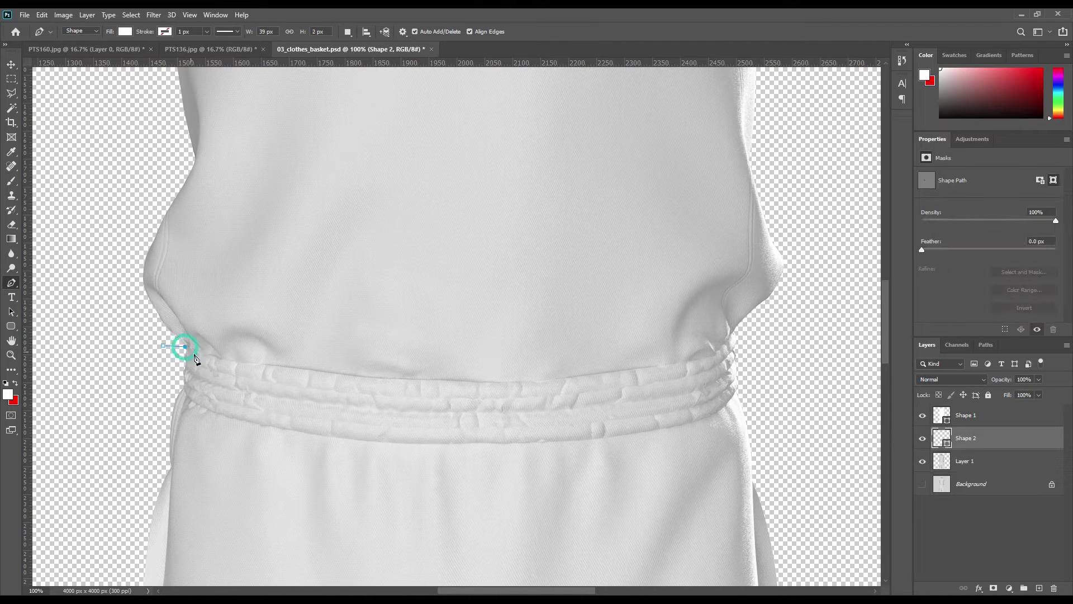
left_click(733, 334)
left_click(771, 340)
Continue the new shape loosely down the outside of the shorts' right edge towards the hem
left_click_drag(795, 534, 685, 271)
left_click(719, 309)
left_click(743, 519)
left_click_drag(713, 543, 682, 227)
left_click(713, 434)
left_click(702, 550)
left_click_drag(642, 549, 632, 243)
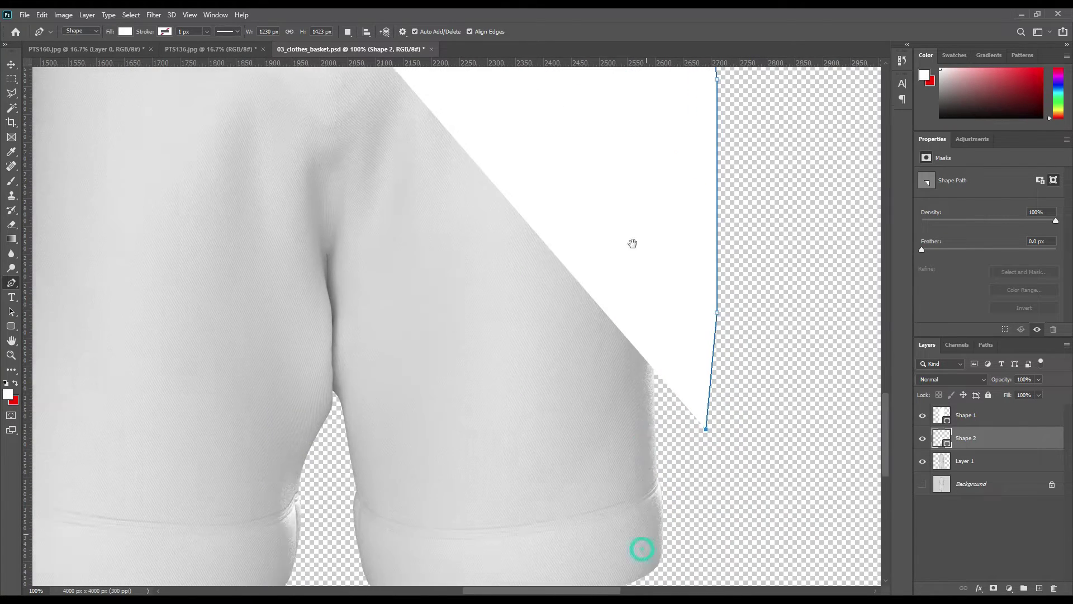
left_click(702, 369)
Run the shape beneath the right leg's hem, up into the gap between the legs, and back under the left leg
left_click(668, 447)
left_click(538, 459)
left_click(376, 454)
left_click(323, 432)
left_click(310, 327)
left_click(284, 425)
left_click(201, 438)
Bring the shape around the shorts' lower left corner, close it at the waist, and set its opacity to 0%
left_click_drag(82, 415, 580, 422)
left_click(481, 444)
left_click(424, 400)
left_click(408, 337)
left_click_drag(463, 163, 467, 588)
scroll(453, 266, "up", 5)
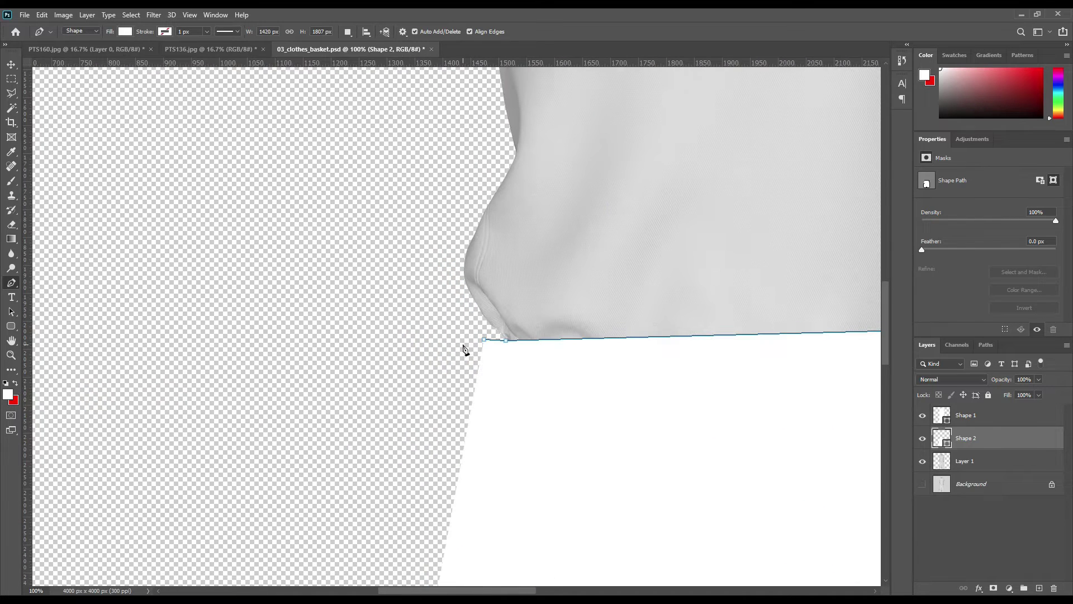
scroll(559, 293, "right", 5)
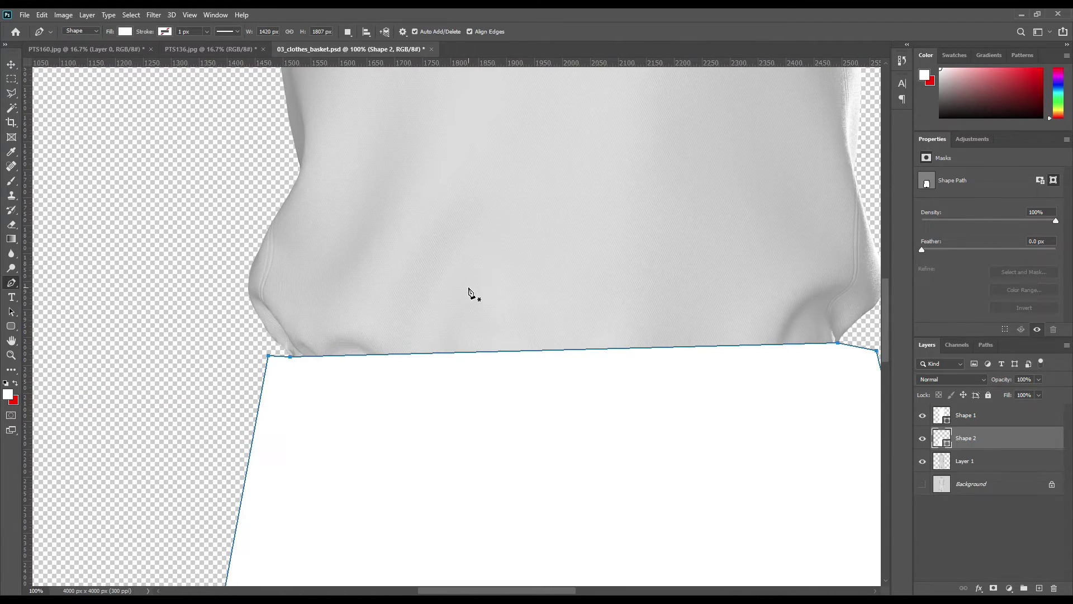
key("0")
key("0")
Add anchor points to the upper edge of Shape 2 and pull them down onto the left part of the waistband's top seam
scroll(318, 369, "up", 3)
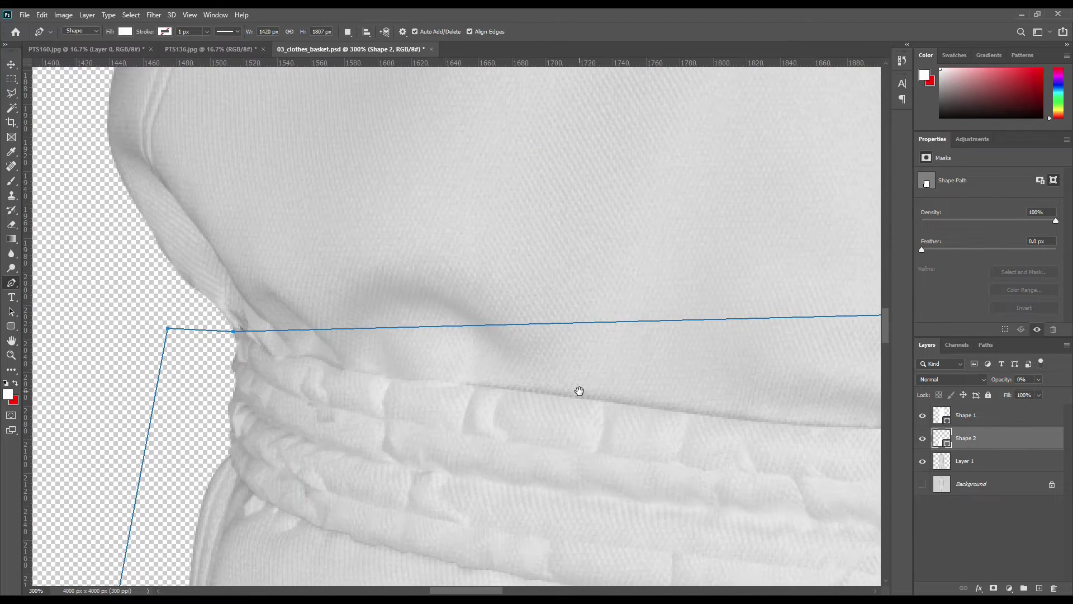
left_click_drag(578, 341, 590, 398)
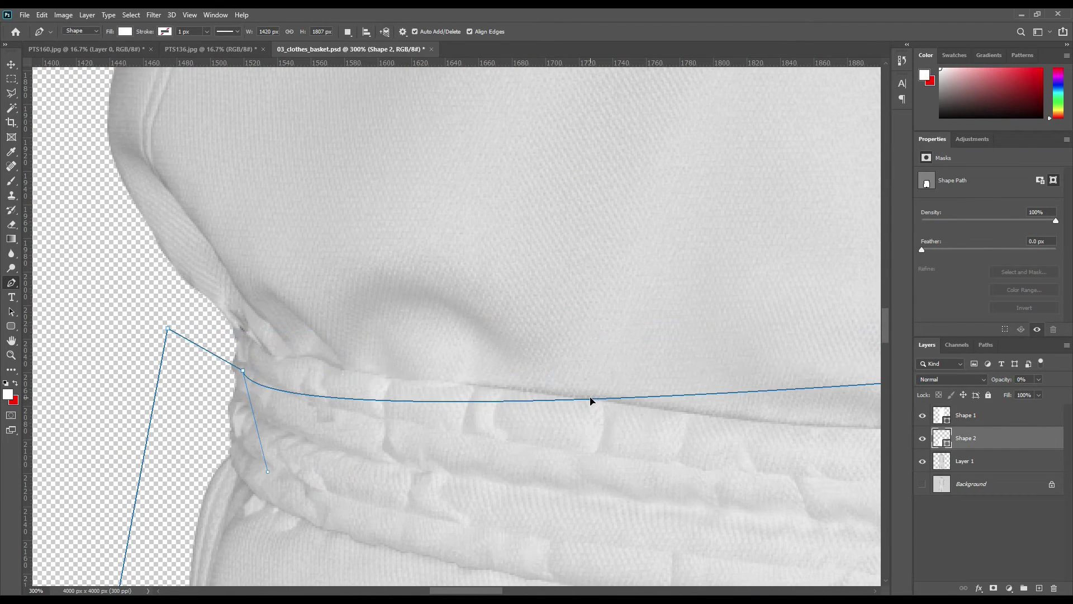
key("ctrl+z")
right_click(11, 284)
left_click(56, 317)
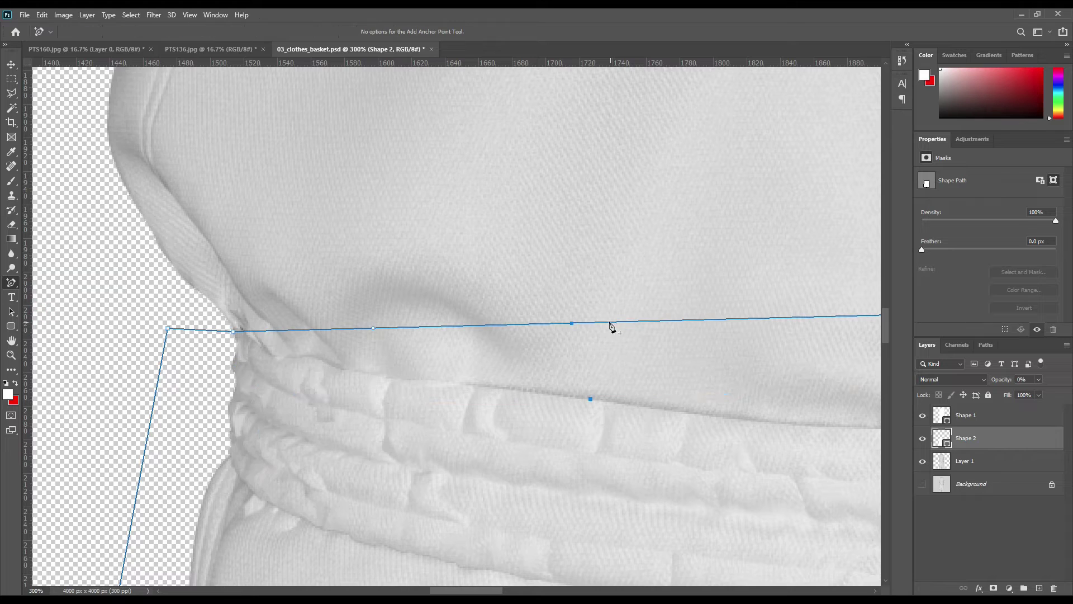
left_click_drag(573, 324, 583, 401)
left_click_drag(470, 397, 459, 383)
left_click_drag(540, 401, 505, 391)
Add and nudge further anchor points so the shape follows the gathered fabric at the waistband's left end
left_click_drag(349, 367, 348, 372)
left_click(315, 364)
key("Up")
key("Up")
left_click(282, 350)
key("Down")
key("Down")
key("Down")
key("Down")
key("Down")
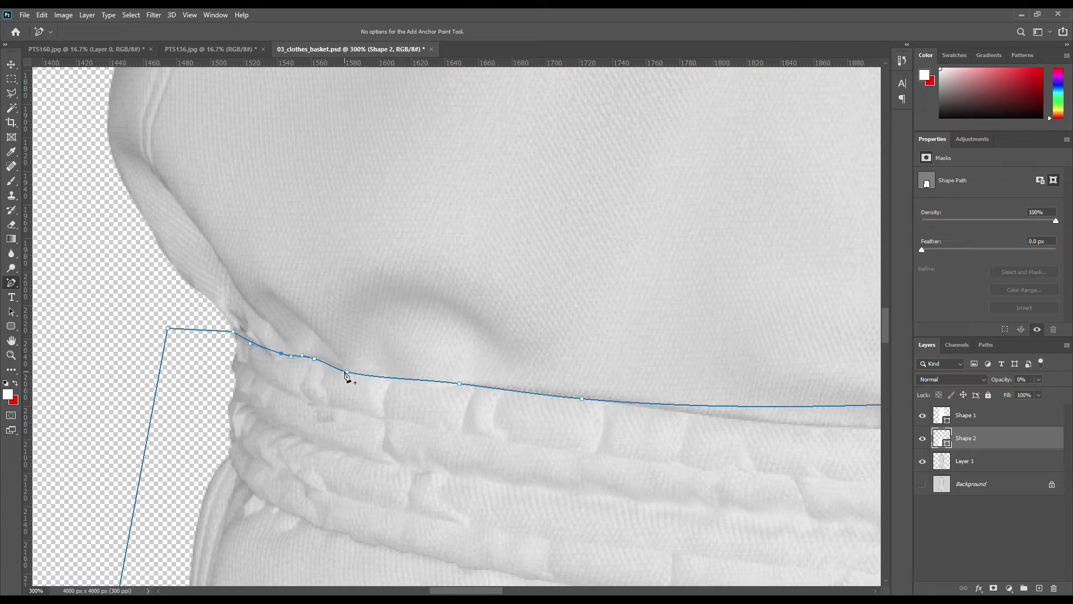
key("Left")
key("Left")
left_click(255, 347)
Fit the shape's edge to the seam along the middle of the waistband with added and nudged anchor points
left_click_drag(732, 334, 111, 306)
left_click_drag(656, 351, 686, 406)
left_click(560, 414)
left_click(429, 407)
left_click(153, 389)
key("Down")
key("Down")
key("Down")
key("Down")
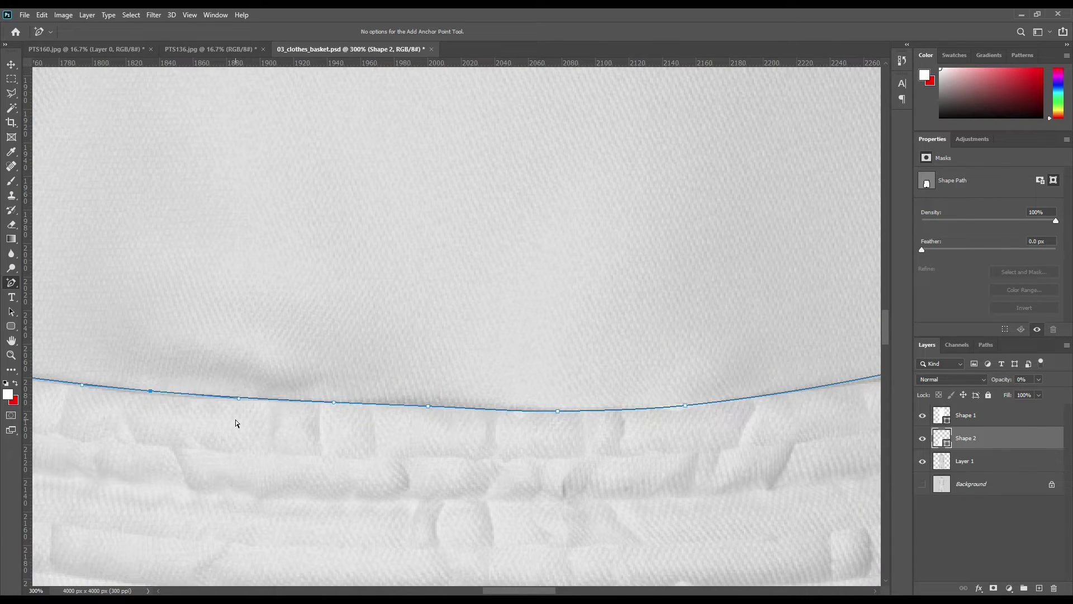
Fit the shape's edge to the waistband's right part, following the folds up to the corner beneath the jersey
left_click_drag(233, 352, 350, 370)
left_click_drag(559, 390, 266, 359)
scroll(265, 358, "right", 10)
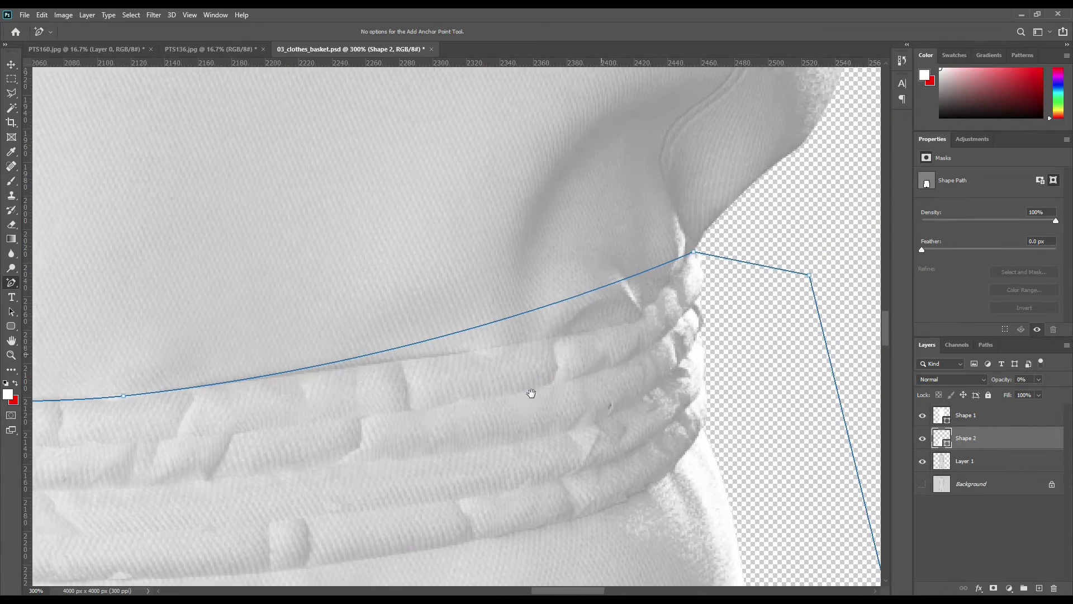
left_click_drag(625, 328, 655, 305)
left_click(391, 362)
left_click(657, 291)
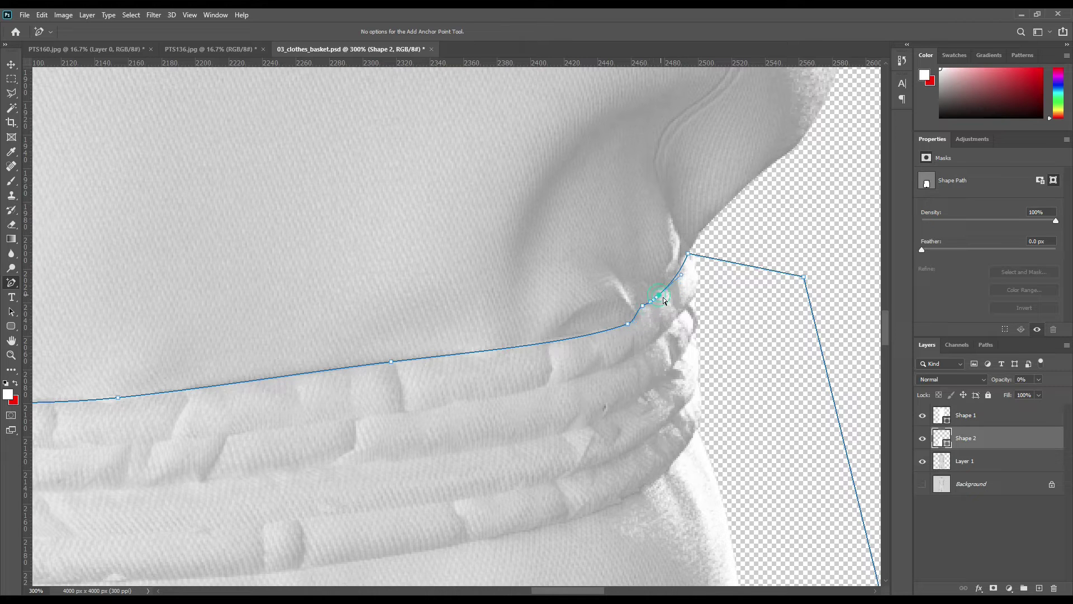
left_click(678, 273)
left_click_drag(679, 271, 677, 271)
left_click(686, 256)
Load the outline of Shape 2 as a selection and copy that area of Layer 1 onto a new layer
key("space")
left_click_drag(417, 302, 585, 339)
left_click_drag(810, 341, 451, 292)
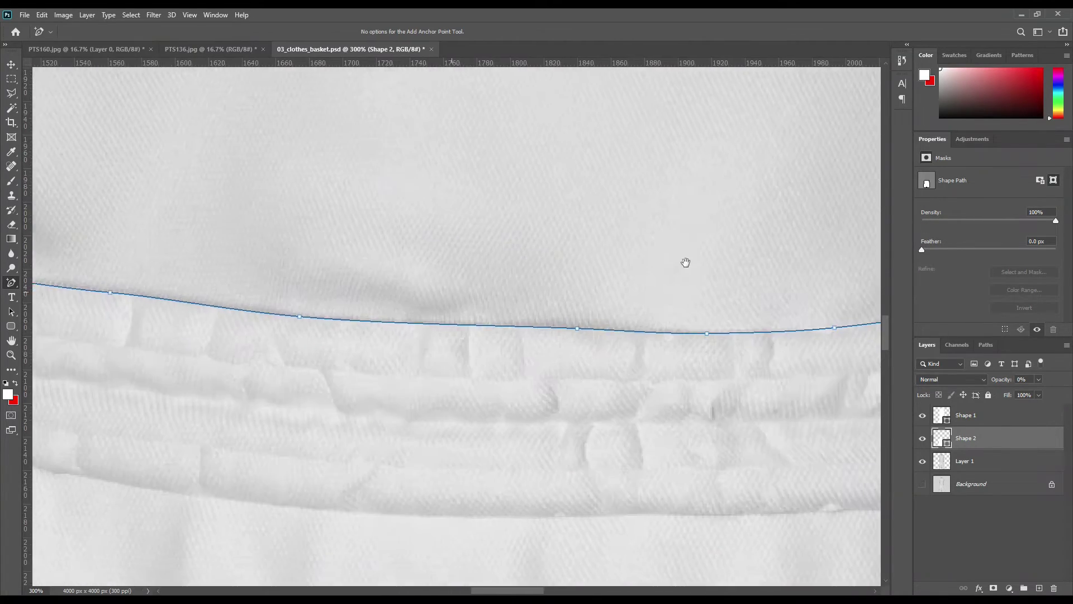
left_click_drag(685, 262, 417, 302)
key("ctrl+0")
left_click(946, 444, "ctrl")
left_click(978, 460)
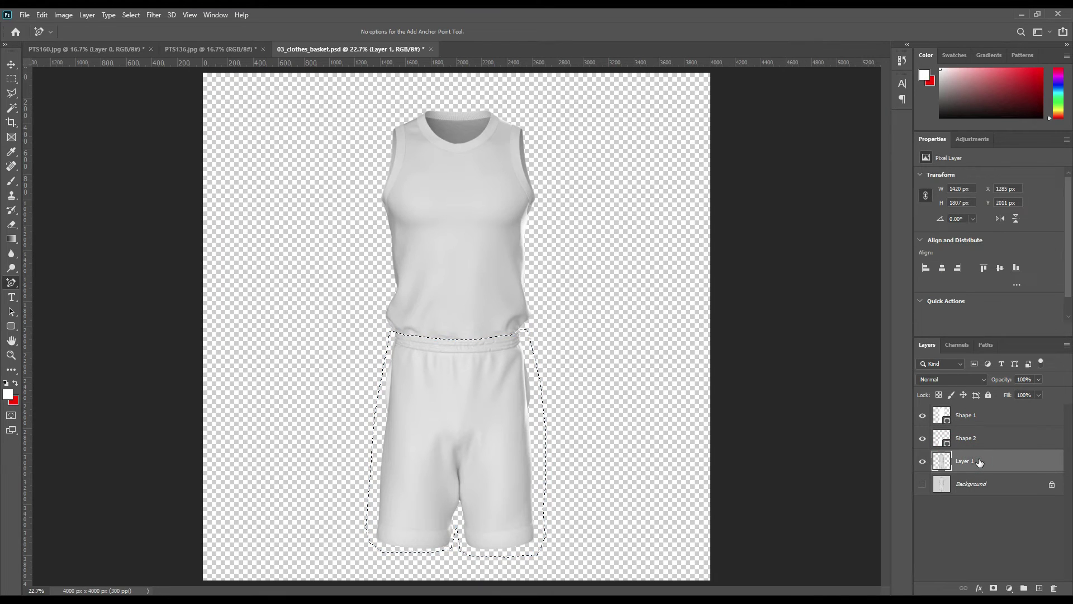
key("ctrl+j")
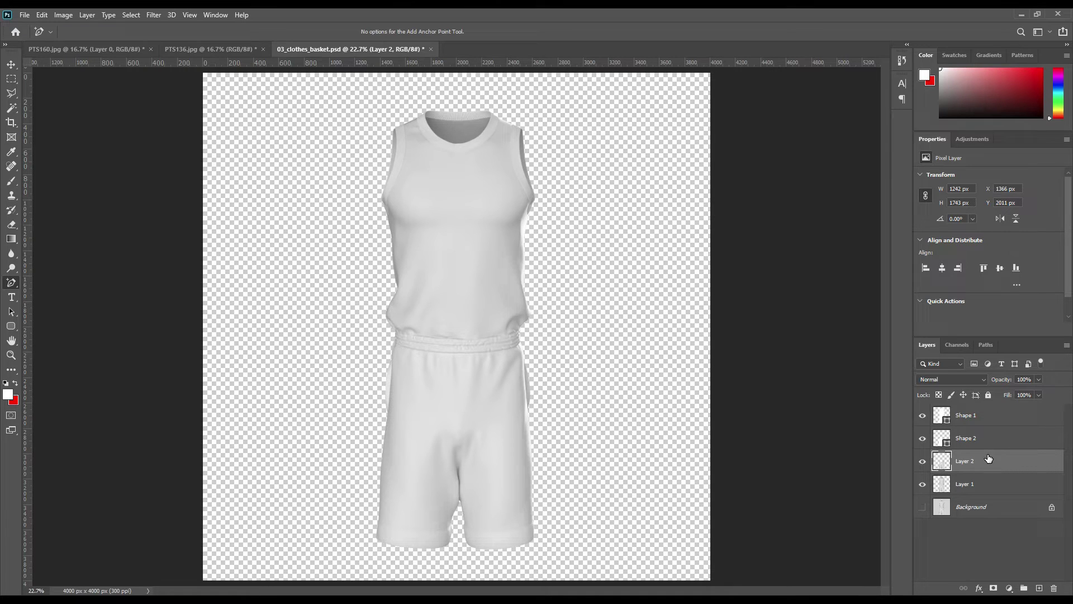
left_click(943, 464, "ctrl")
left_click(944, 488, "ctrl")
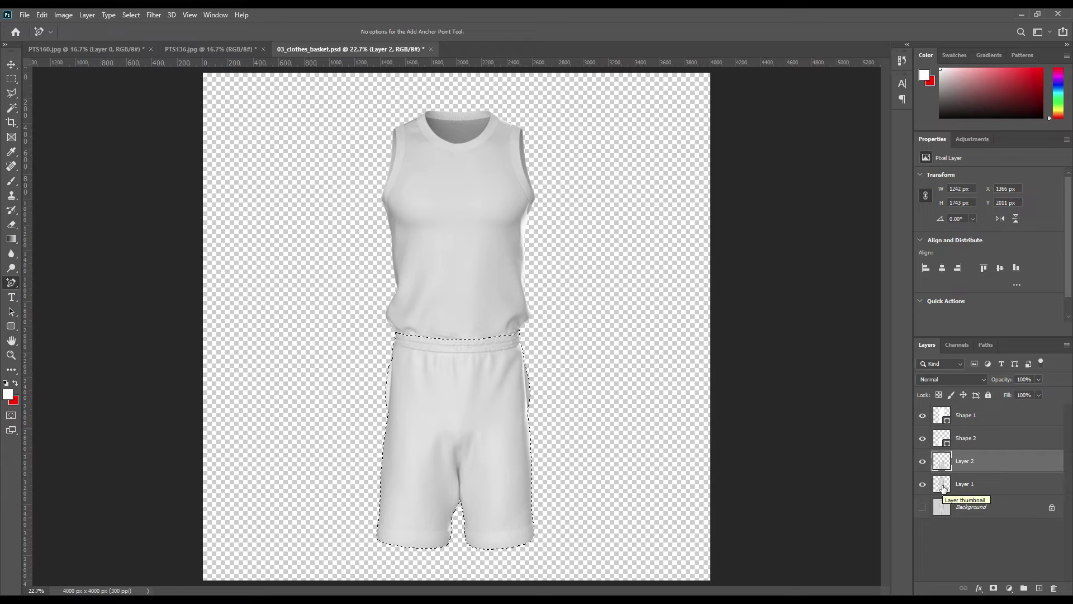
key("ctrl+shift+i")
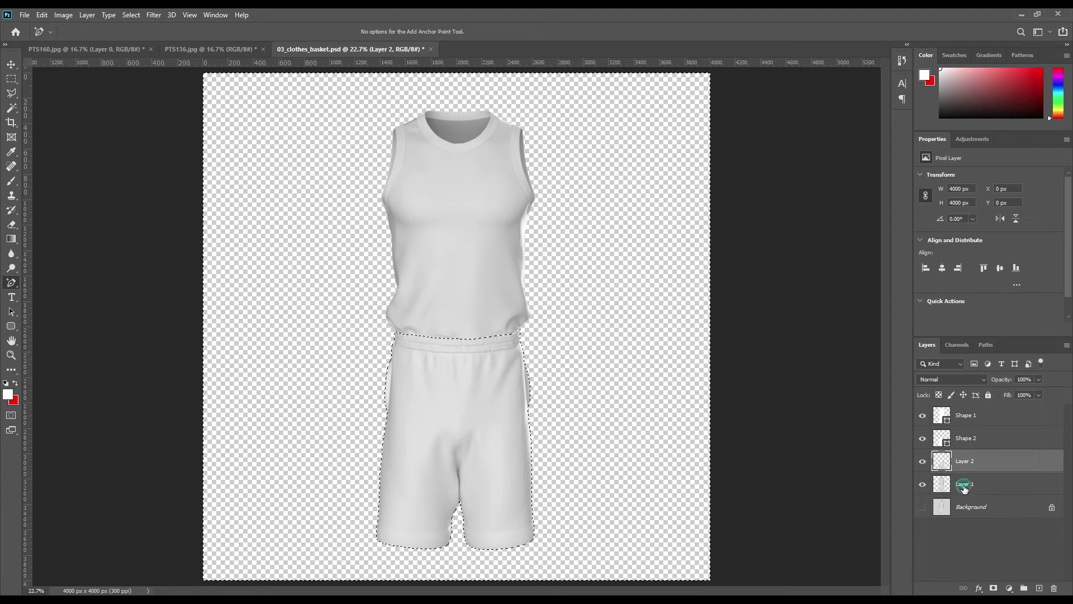
left_click(963, 487)
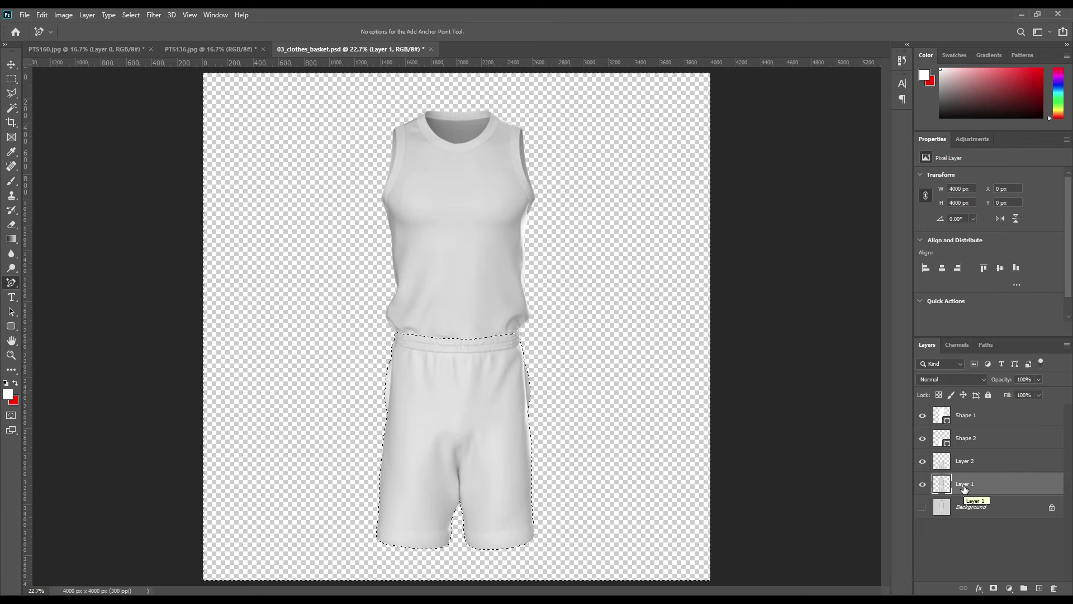
left_click(944, 463, "ctrl")
left_click(943, 464, "ctrl")
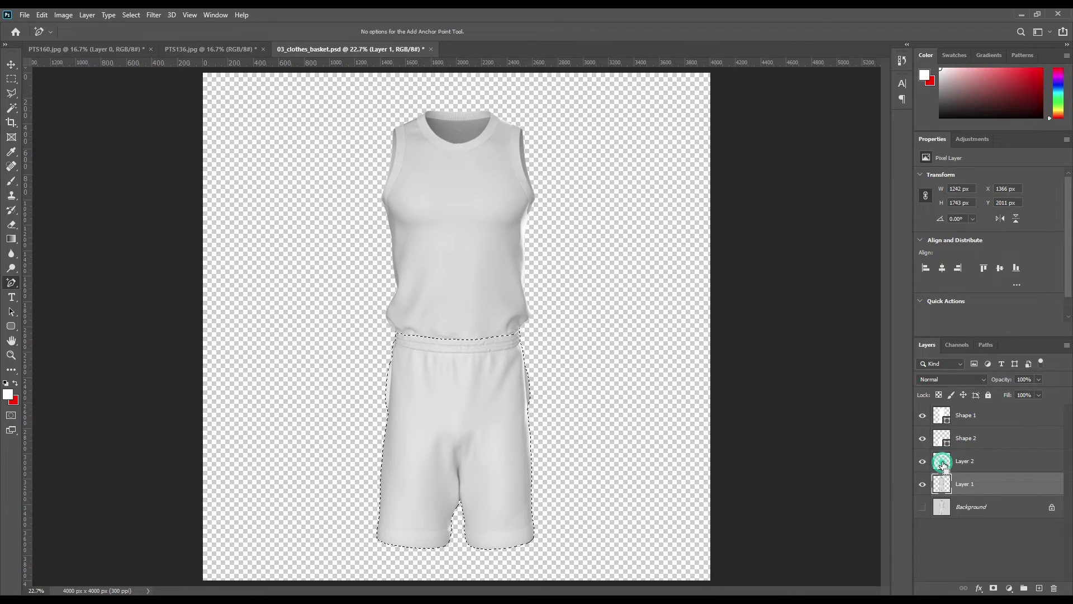
Select the whole uniform's outline, subtract the shorts layer from it, and copy the jersey from Layer 1 onto a new layer
left_click(942, 484, "ctrl")
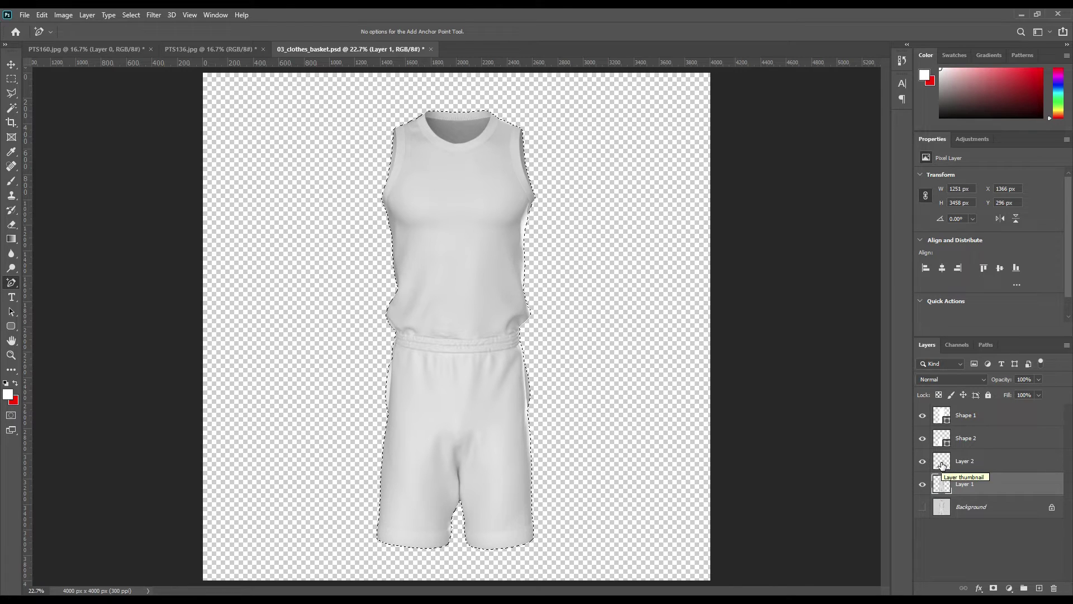
key("alt")
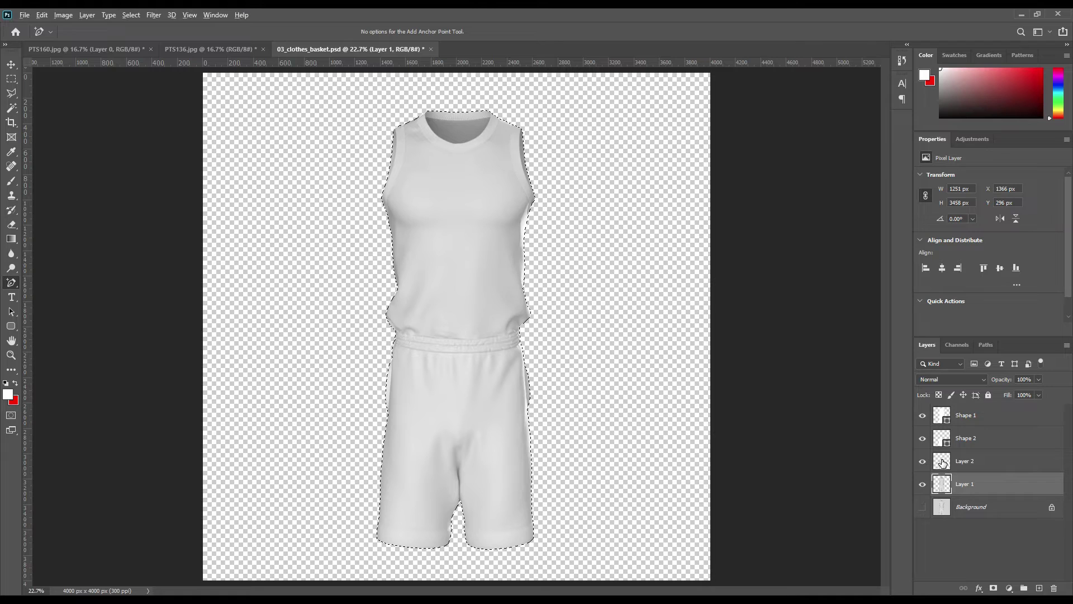
left_click(943, 465, "ctrl")
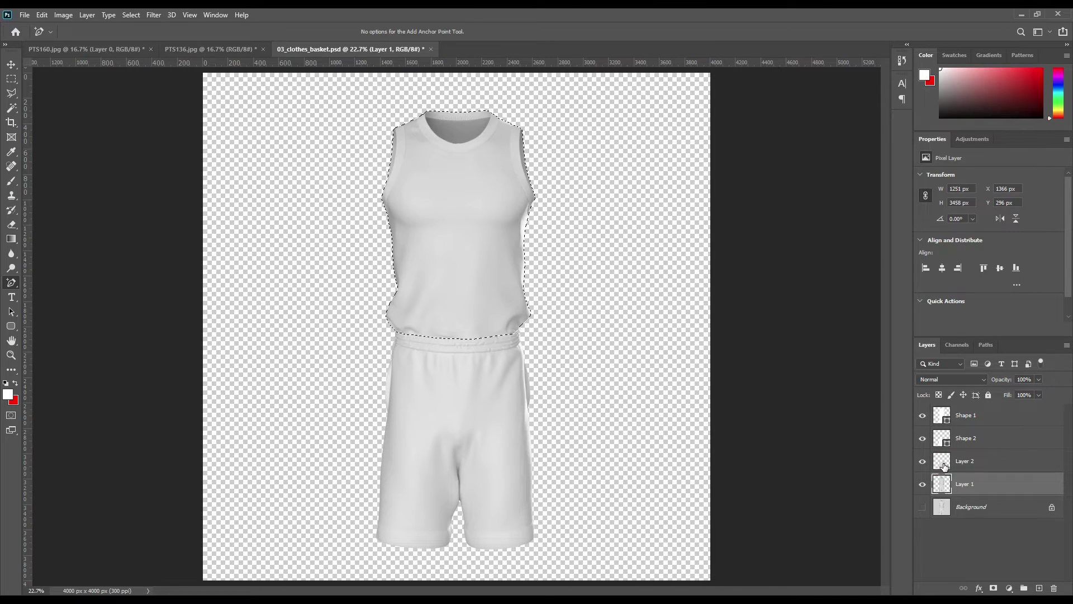
left_click(981, 485)
key("ctrl+j")
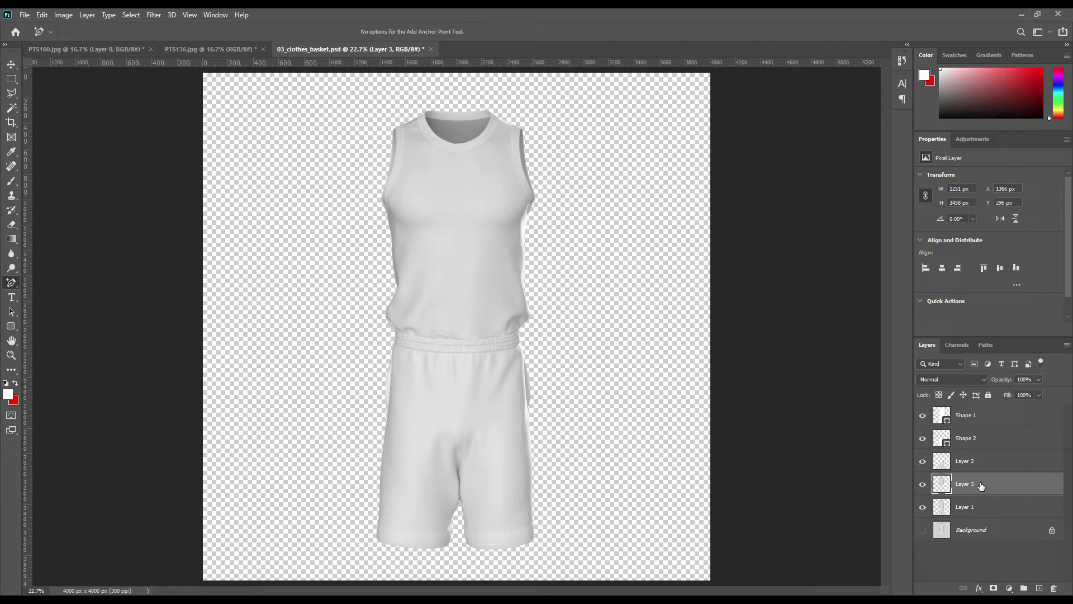
Hide Layer 1 and toggle the two new layers' visibility to check the jersey and shorts separately
left_click(923, 507)
left_click(923, 484)
left_click(924, 461)
left_click(924, 461)
left_click(922, 485)
left_click(924, 485)
Rename the jersey layer as Shirt and the shorts layer as Pant
double_click(963, 484)
type("Shirt")
key("Return")
double_click(975, 468)
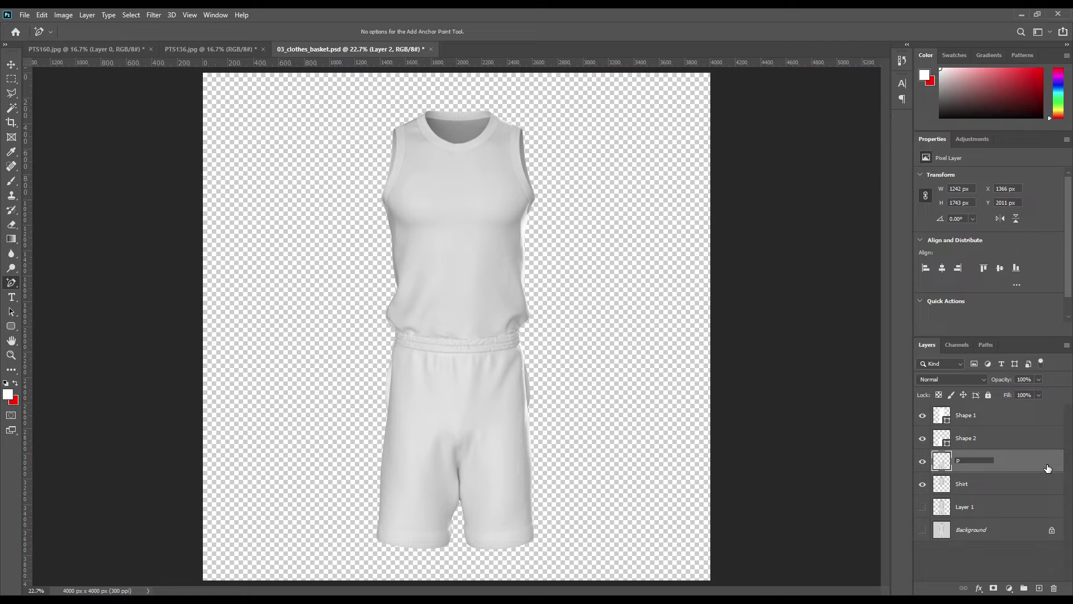
type("Pant")
key("Return")
Rename Layer 1 as Shirt & Pant and hide both shape layers
double_click(964, 508)
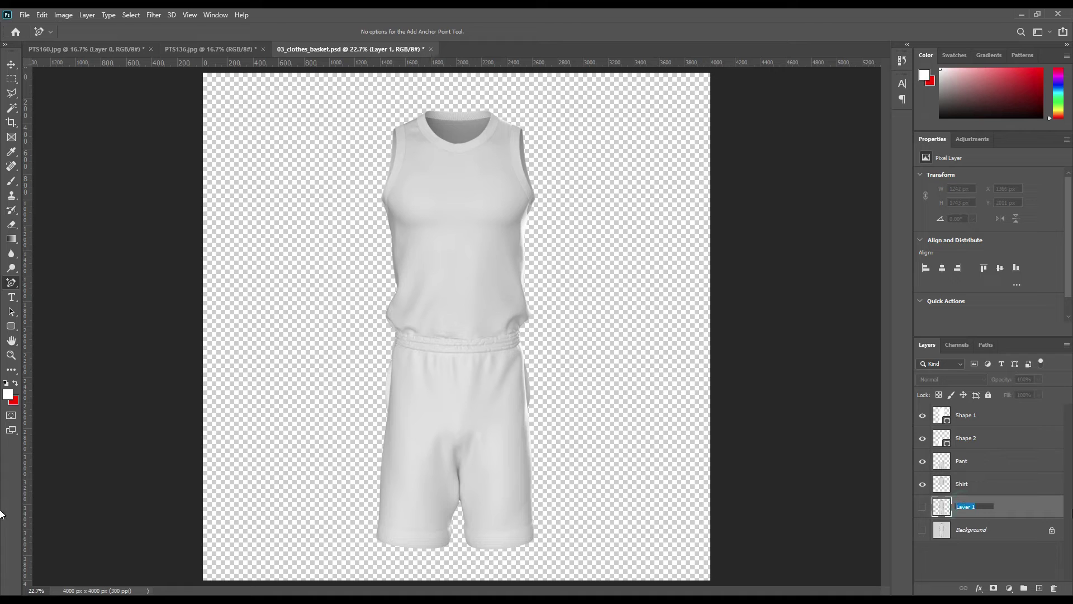
type("Shirt & Pant")
key("Return")
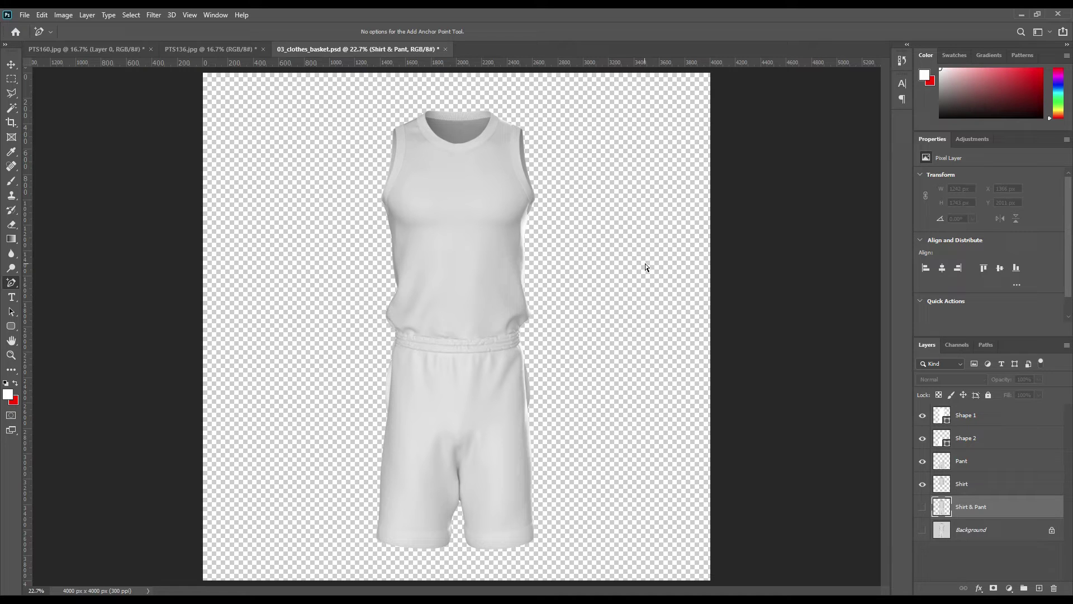
left_click_drag(921, 435, 920, 421)
Start a new Pen tool shape at the top of the jersey's left armband and carry it down to the underarm
key("ctrl+plus")
key("ctrl+plus")
key("ctrl+plus")
key("ctrl+plus")
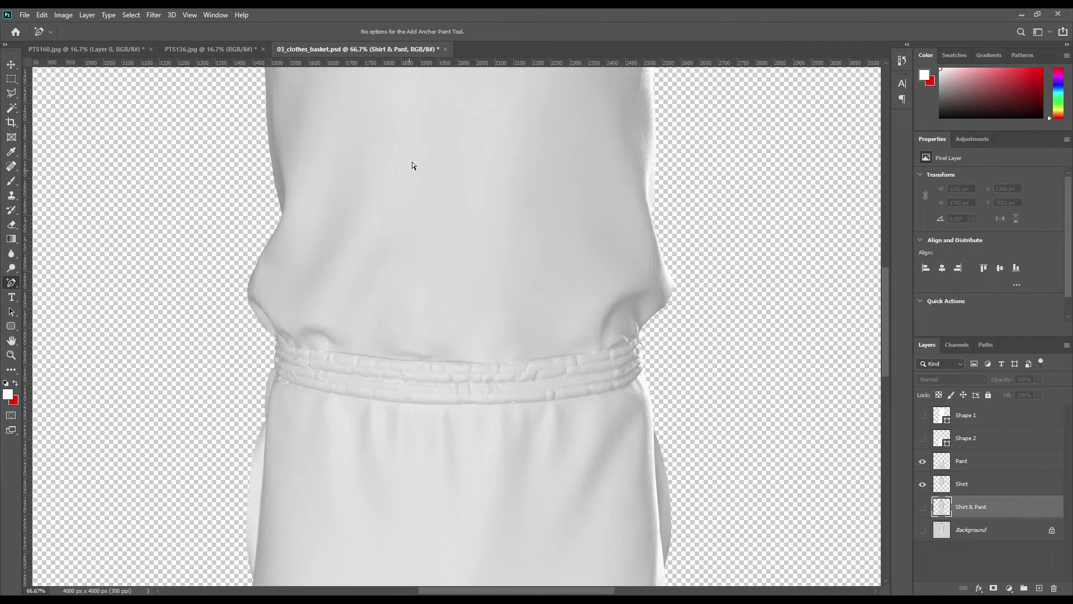
left_click_drag(412, 162, 422, 492)
left_click_drag(425, 386, 415, 217)
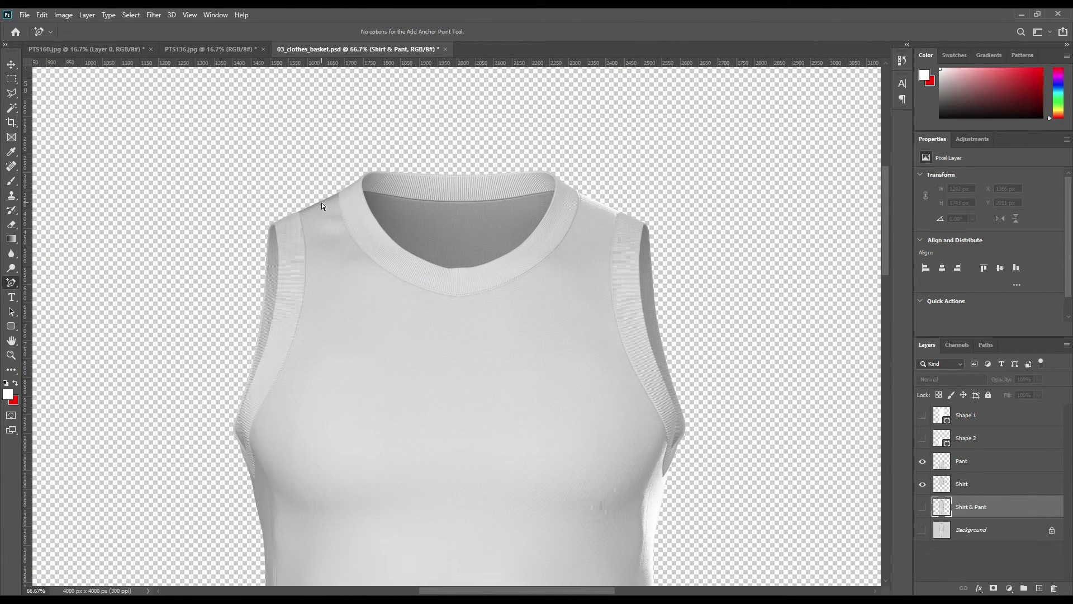
key("ctrl+plus")
left_click_drag(283, 254, 346, 292)
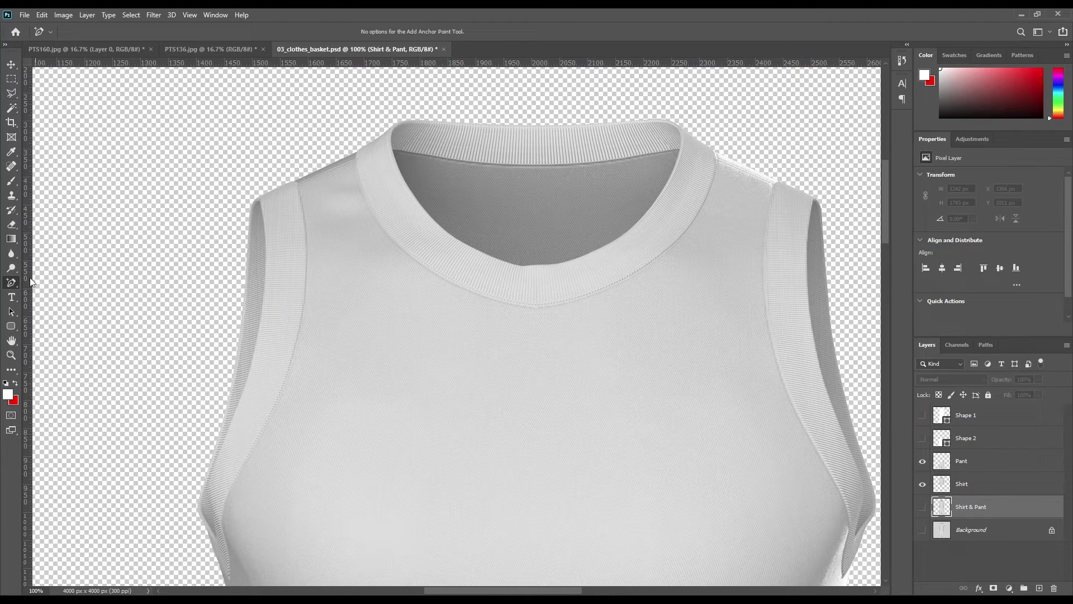
left_click(8, 284)
left_click(45, 279)
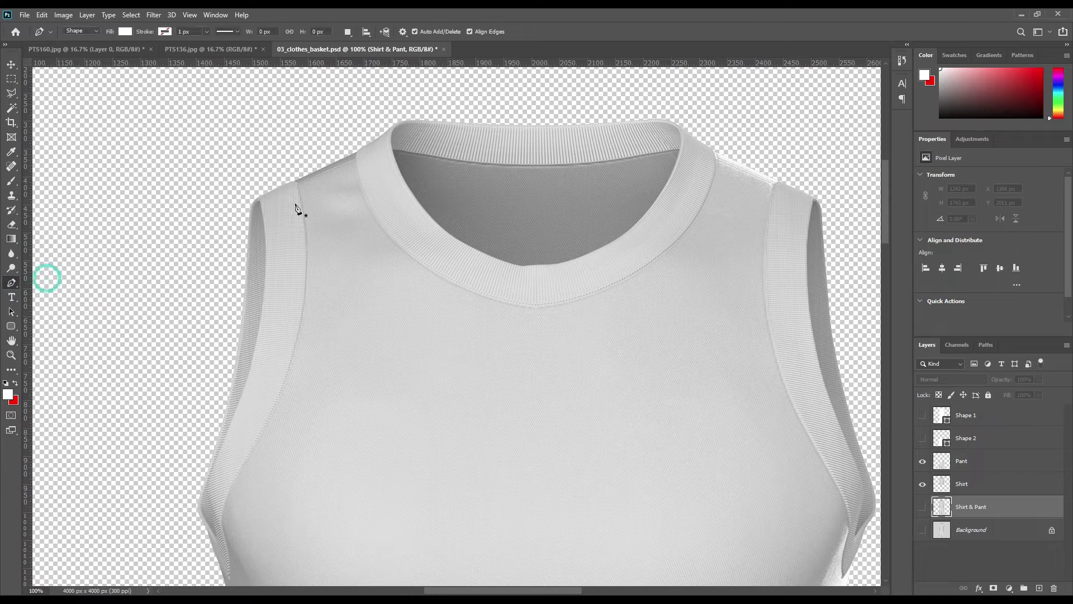
left_click(284, 171)
left_click(292, 180)
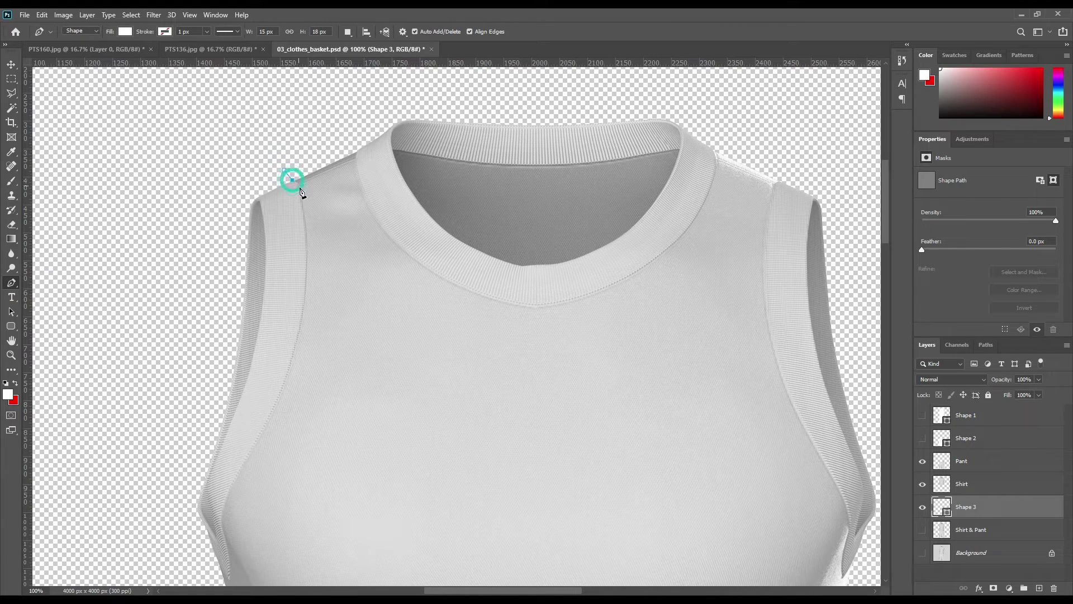
scroll(311, 531, "down", 3)
left_click(241, 387)
left_click(231, 493)
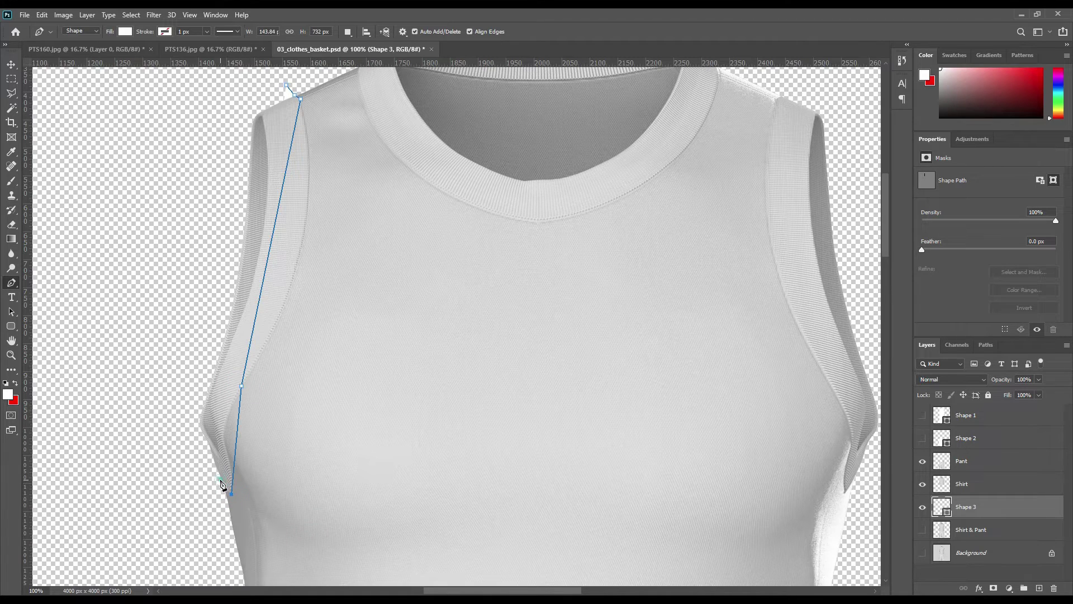
Run the shape loosely around the outside of the left armband and close it at the shoulder
left_click(220, 480)
left_click(156, 449)
left_click(152, 343)
left_click(193, 142)
left_click(247, 86)
left_click(286, 84)
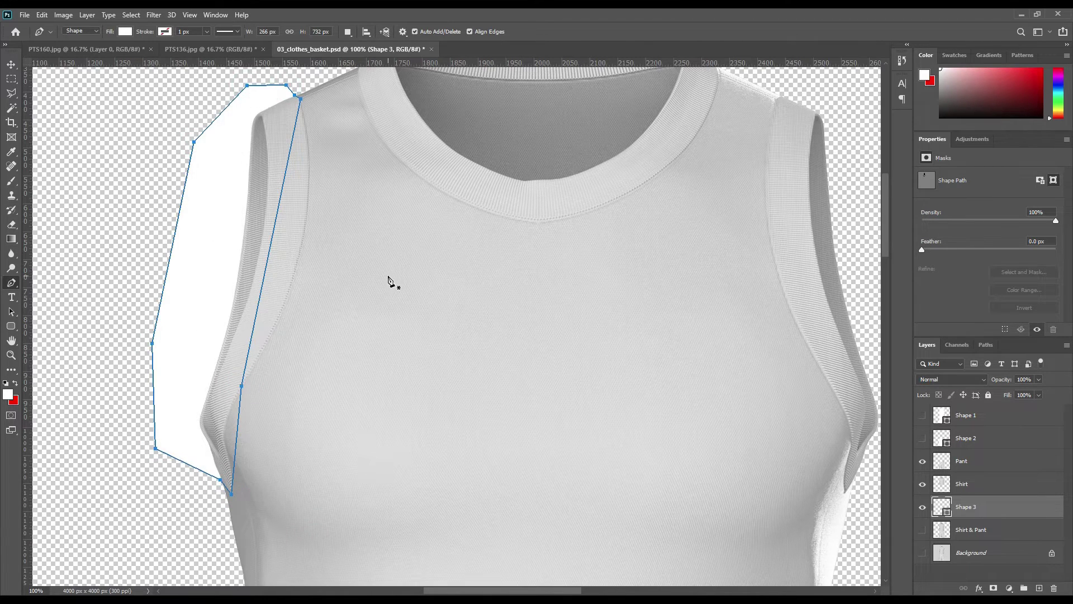
Add an anchor point to the inner edge of Shape 3 and bend it onto the upper part of the left armband's seam
key("ctrl+plus")
left_click_drag(220, 216, 404, 360)
right_click(11, 288)
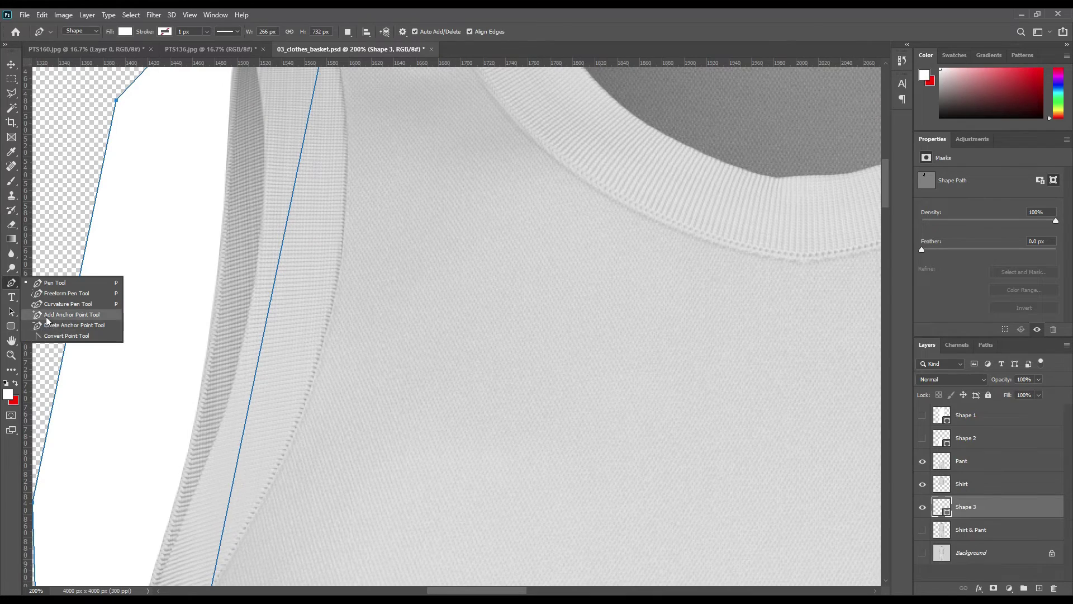
left_click(47, 320)
left_click_drag(275, 288, 335, 302)
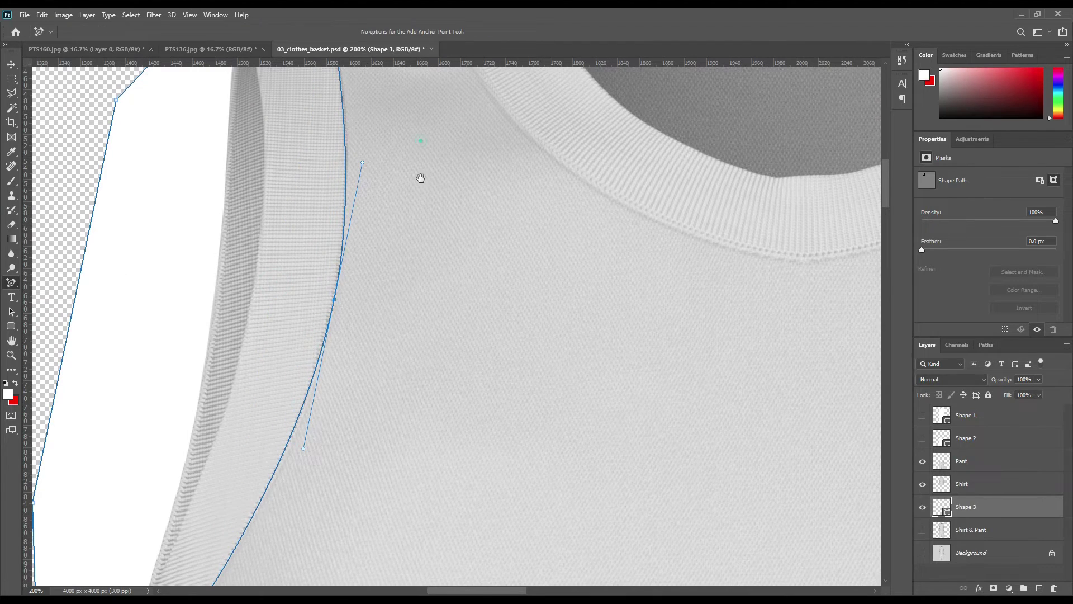
left_click_drag(421, 178, 417, 404)
Fit the lower part of the shape's inner edge to the left armband's seam down to the underarm
scroll(441, 473, "down", 6)
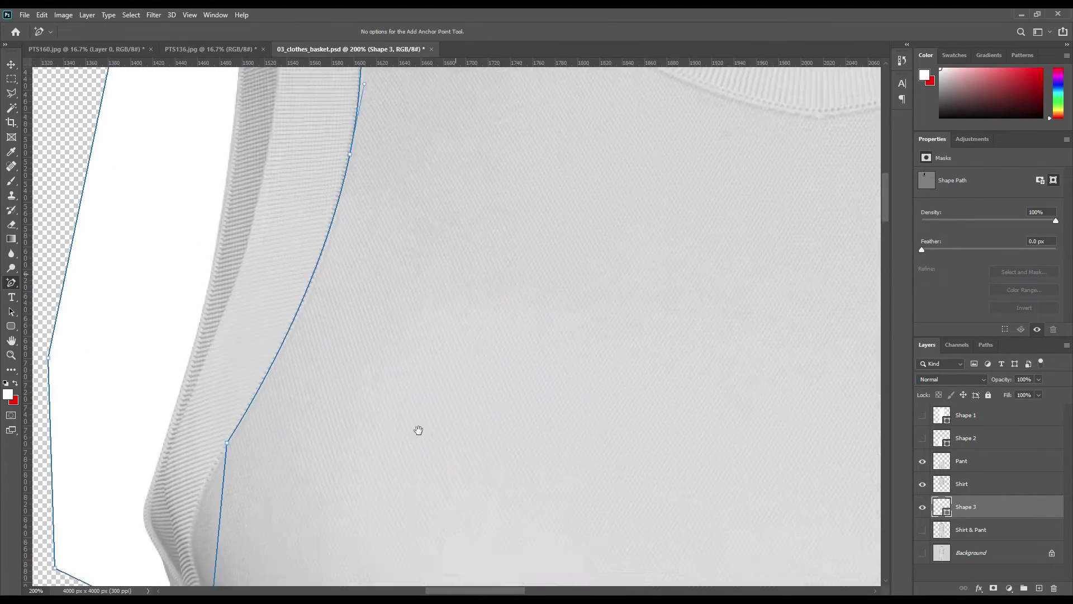
left_click_drag(241, 412, 214, 416)
left_click_drag(246, 322, 247, 324)
left_click(226, 490)
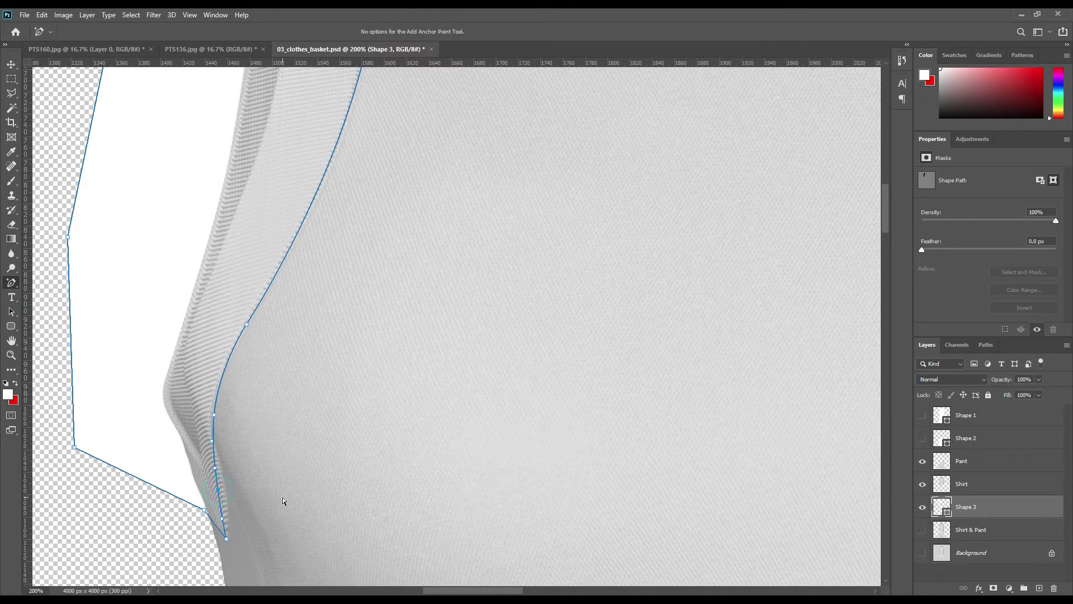
left_click_drag(627, 214, 584, 362)
left_click(291, 305)
Start a new Pen tool shape at the top of the jersey's right armband and carry it down to the underarm
left_click_drag(621, 224, 403, 428)
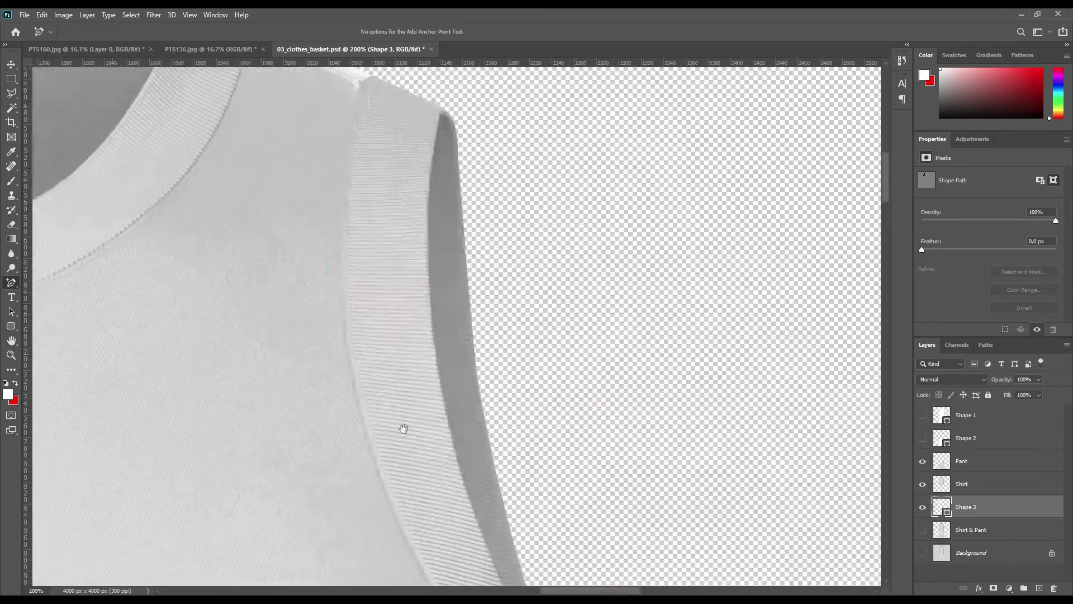
key("ctrl+minus")
key("ctrl+minus")
right_click(15, 284)
left_click(38, 284)
left_click(411, 246)
left_click(410, 246)
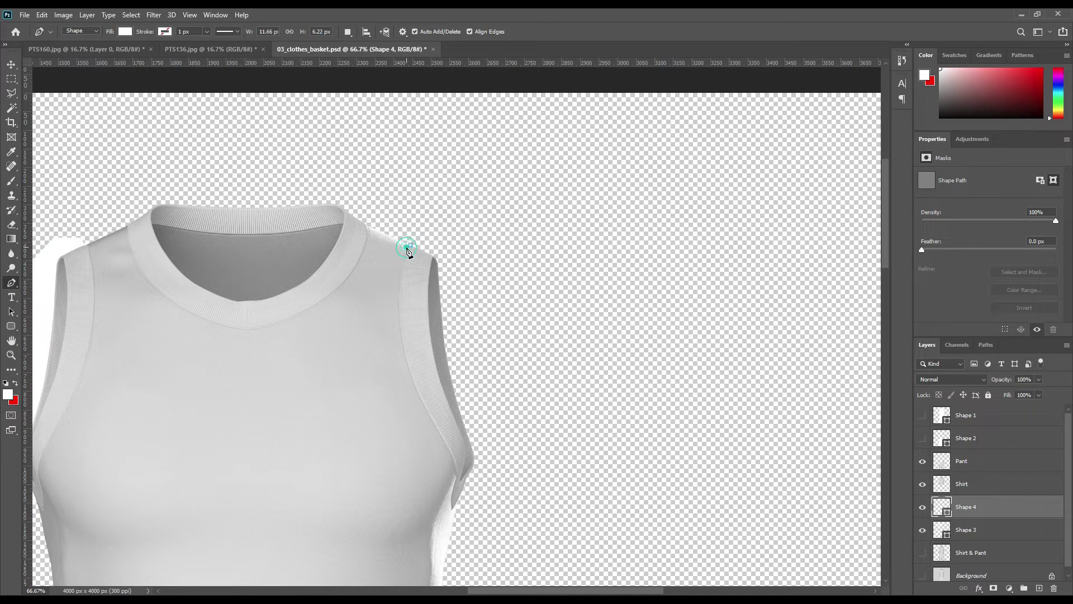
left_click(442, 436)
left_click(452, 509)
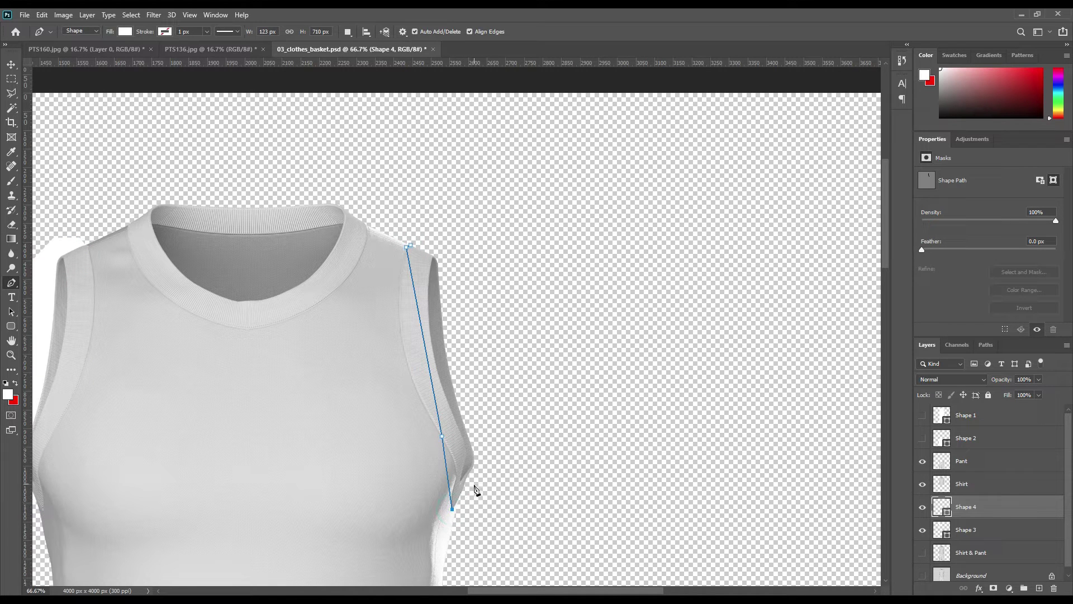
Run the shape loosely around the outside of the right armband and close it at the shoulder
left_click(464, 488)
left_click(493, 469)
left_click(513, 397)
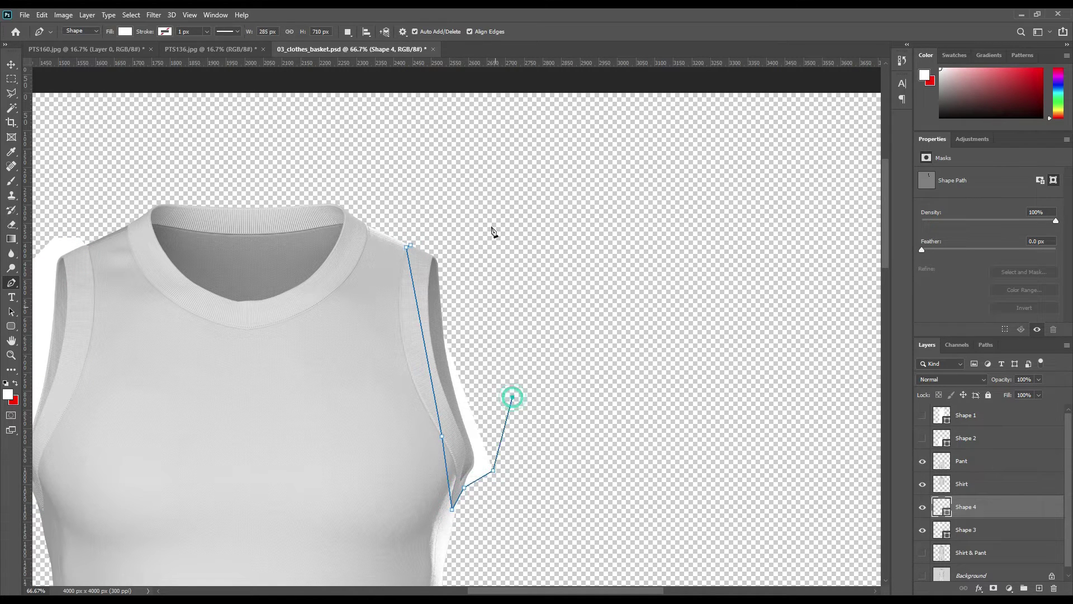
left_click(491, 227)
left_click(410, 246)
Add anchor points to the inner edge of Shape 4 and bend it onto the upper part of the right armband's seam
scroll(514, 278, "up", 5)
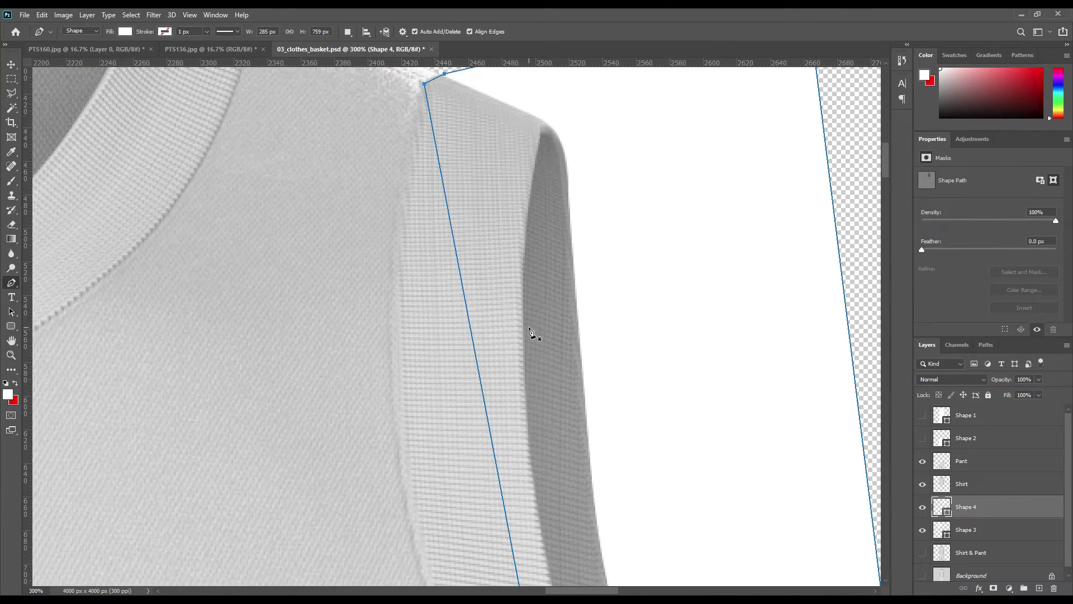
right_click(15, 285)
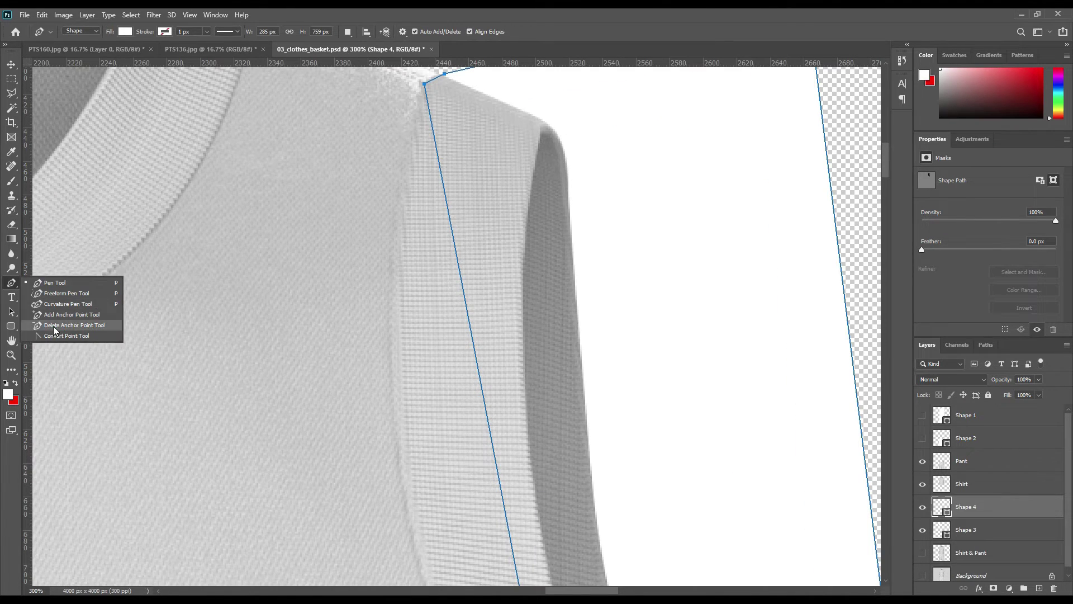
left_click(53, 326)
right_click(15, 286)
left_click(71, 315)
scroll(506, 199, "up", 3)
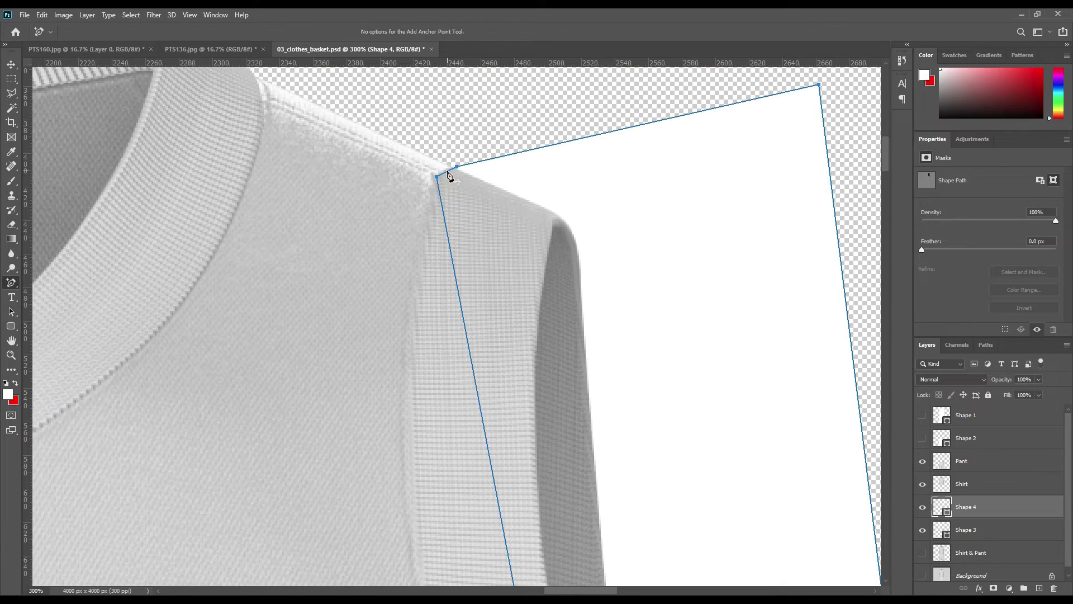
scroll(542, 243, "down", 6)
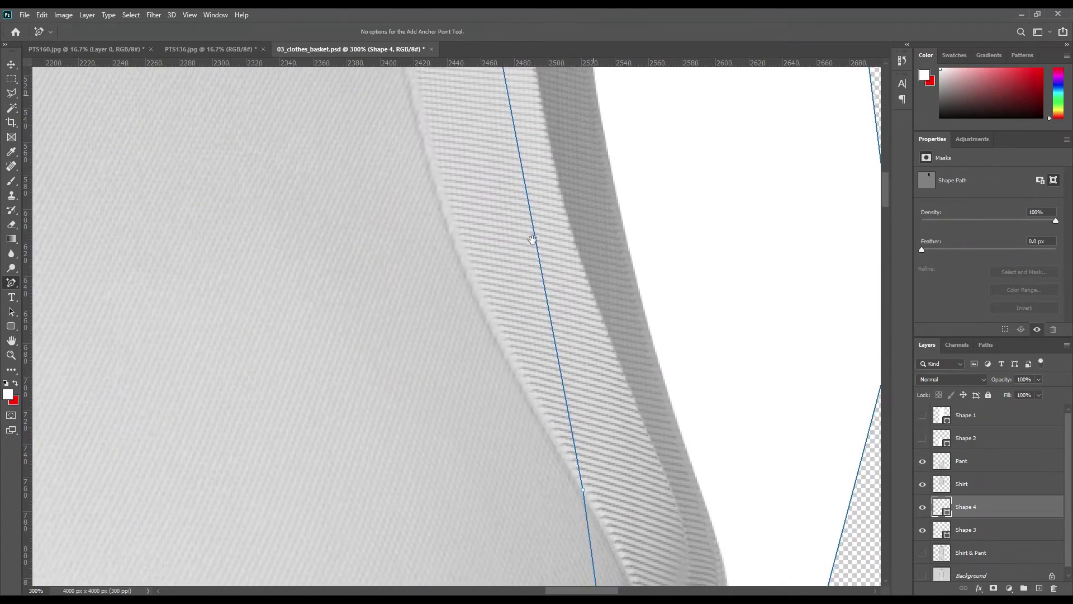
left_click_drag(521, 248, 426, 233)
left_click_drag(493, 151, 568, 487)
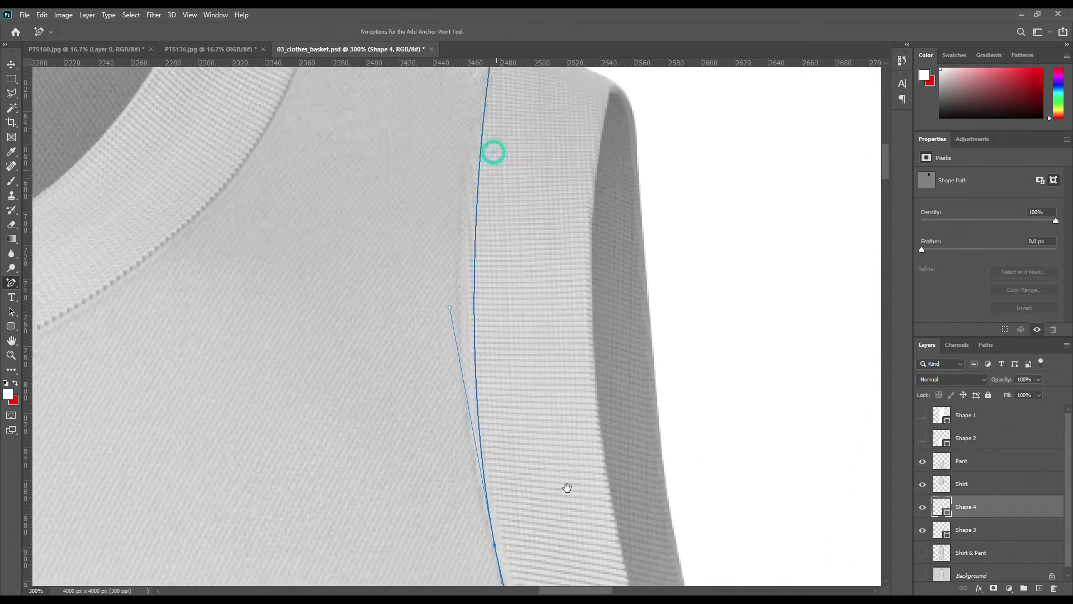
left_click_drag(482, 233, 468, 254)
left_click_drag(491, 520, 486, 519)
Fit the middle and lower curve of Shape 4's inner edge to the right armband's seam with additional anchor points
left_click_drag(551, 497, 547, 342)
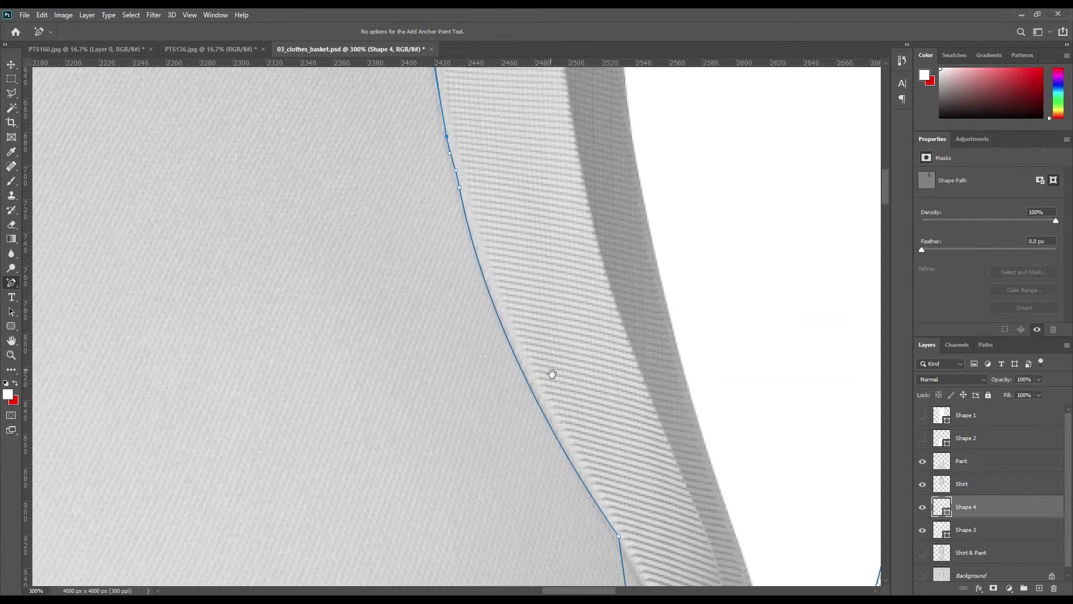
left_click_drag(583, 484, 588, 483)
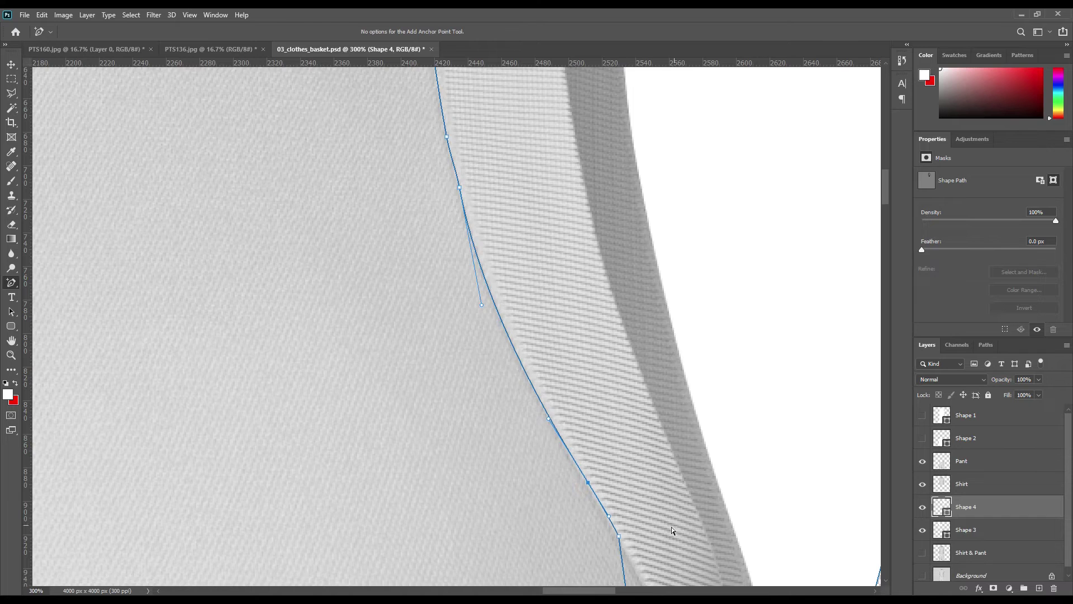
left_click_drag(671, 547, 614, 333)
left_click_drag(588, 508, 626, 483)
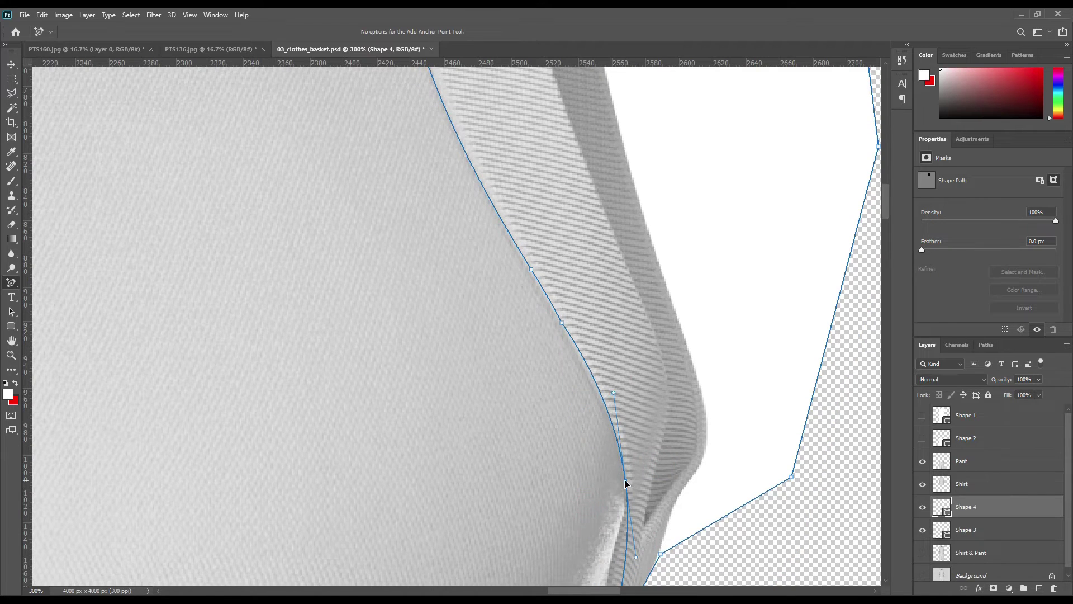
left_click(595, 391)
left_click(561, 323)
Fit the tapered lower end of Shape 4 to the right armband's seam at the underarm
scroll(540, 359, "down", 5)
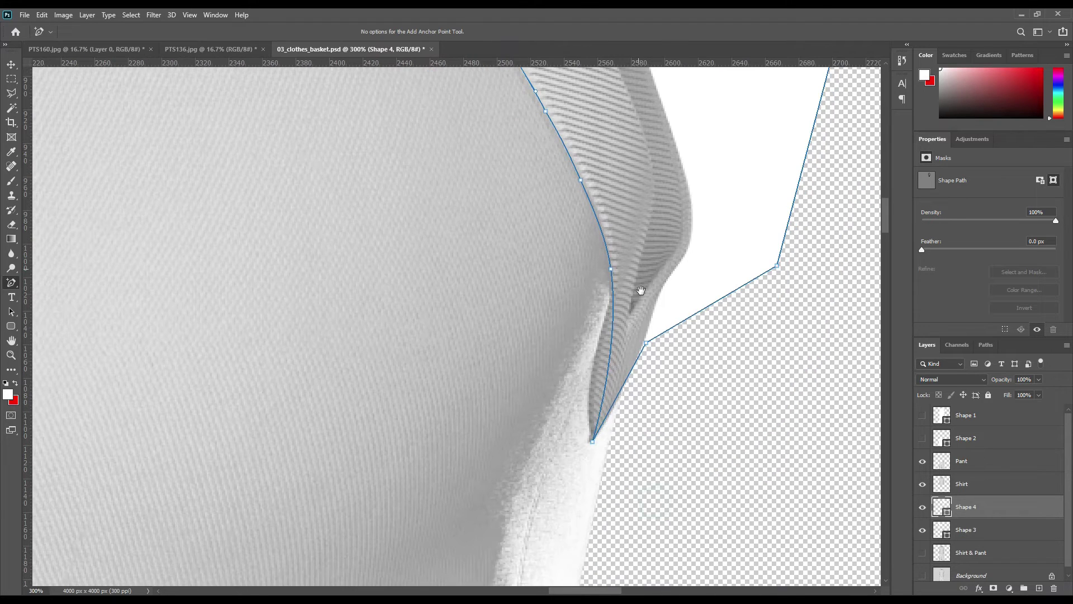
left_click_drag(607, 372, 592, 379)
left_click(614, 409)
key("Left")
left_click(591, 442)
key("Up")
key("Up")
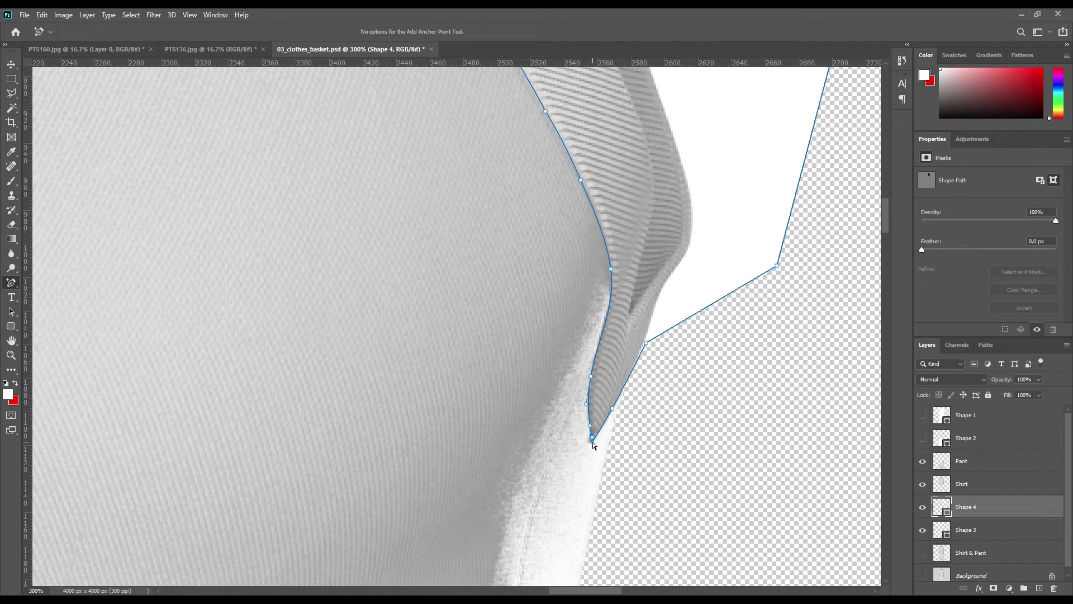
Start another Pen tool shape at the collar's right shoulder edge and carry it up and across above the collar
left_click_drag(738, 144, 587, 400)
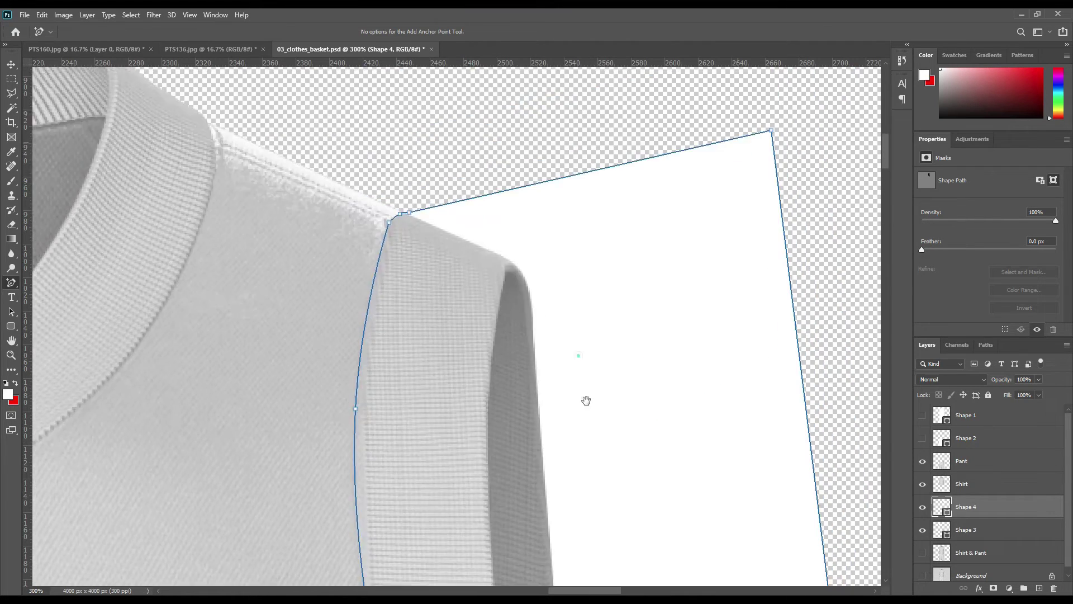
scroll(599, 459, "left", 10)
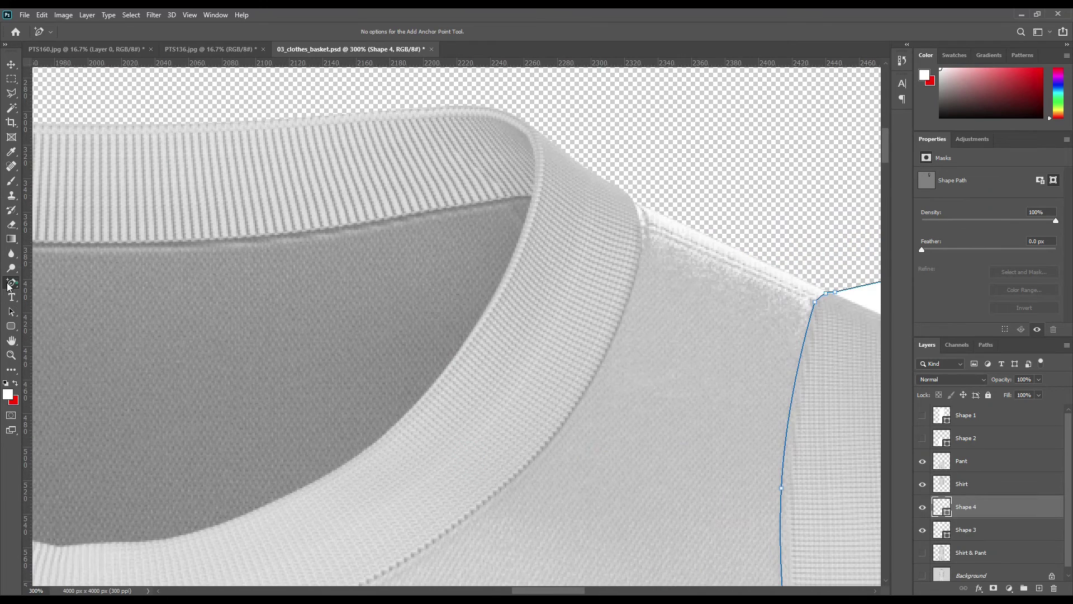
left_click_drag(7, 286, 51, 276)
left_click(636, 269)
left_click(634, 201)
left_click(630, 132)
left_click_drag(508, 112, 662, 282)
left_click(614, 196)
left_click(252, 180)
Run the collar shape down past the left shoulder and below the neckline, closing it at the right shoulder
left_click_drag(205, 155, 817, 242)
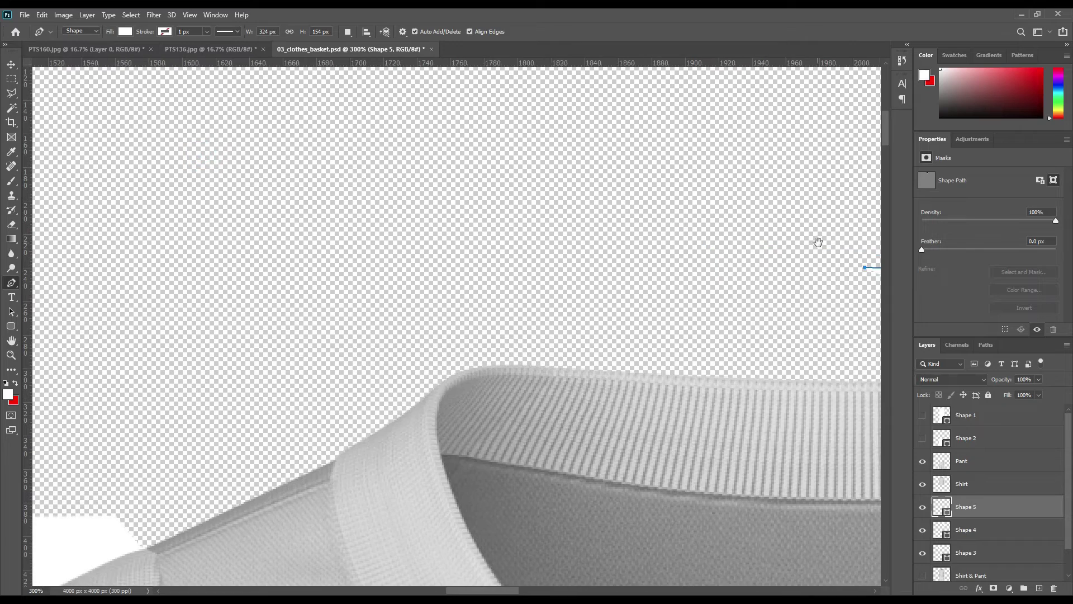
left_click(496, 290)
left_click(331, 343)
left_click(335, 462)
left_click_drag(455, 480, 305, 67)
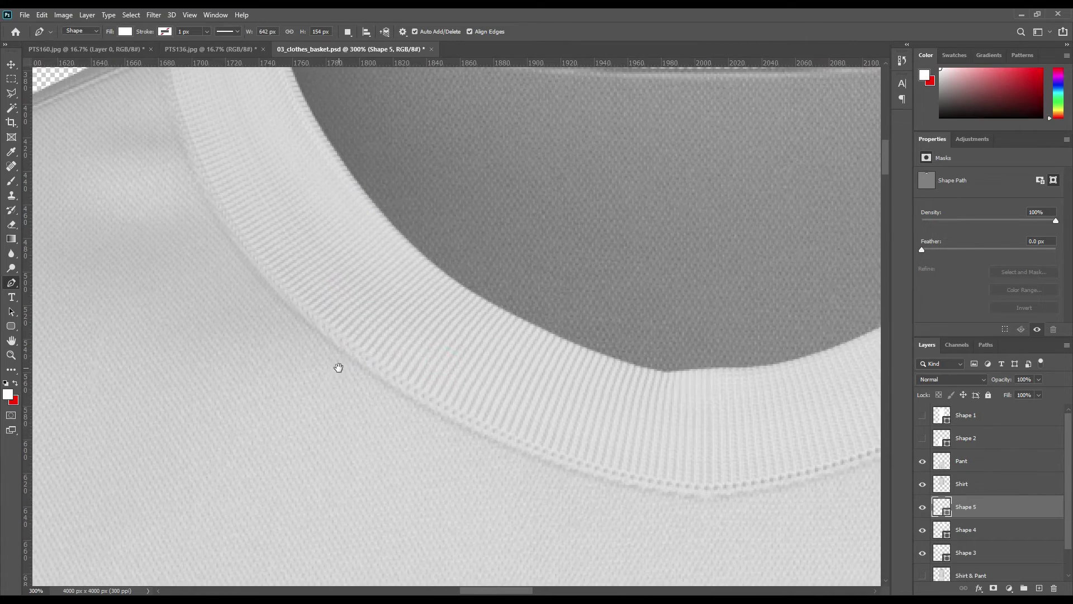
left_click_drag(750, 367, 338, 338)
left_click_drag(679, 253, 515, 398)
left_click(494, 464)
left_click(675, 208)
Add anchor points to Shape 5 and bend its right side onto the collar's outer seam
right_click(12, 283)
left_click(50, 316)
left_click_drag(594, 325, 613, 349)
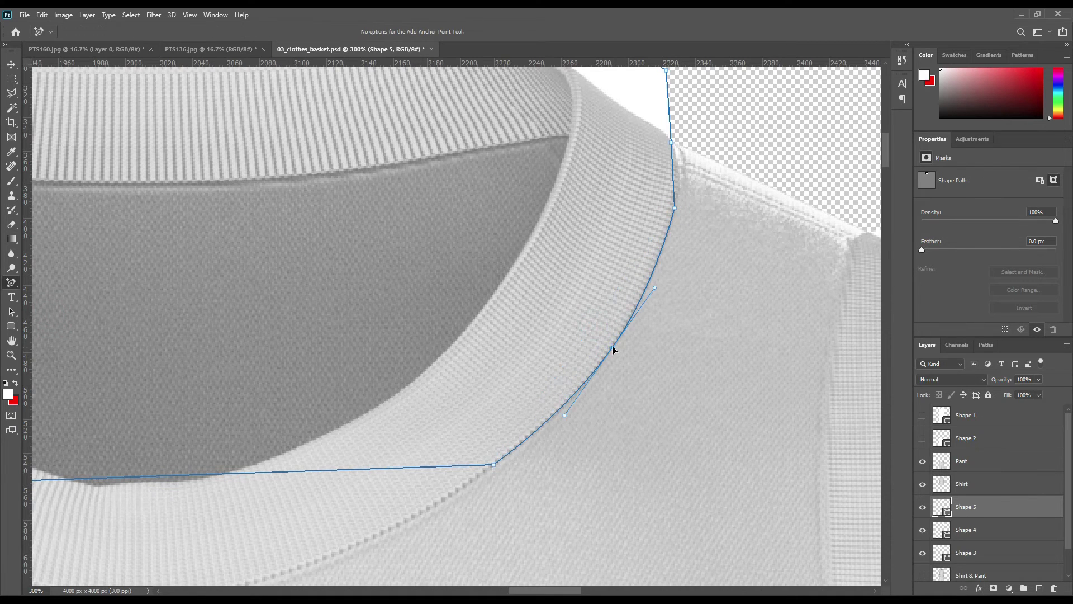
left_click(673, 163)
Bend the bottom and left side of Shape 5 onto the collar's outer seam
scroll(427, 391, "down", 3)
scroll(426, 391, "left", 5)
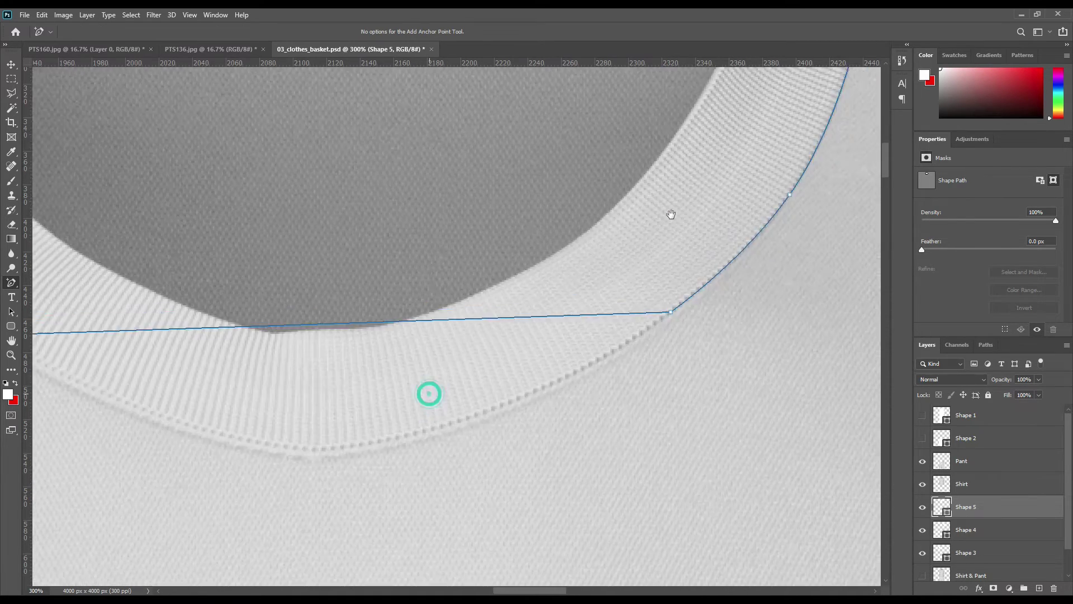
left_click_drag(472, 306, 450, 439)
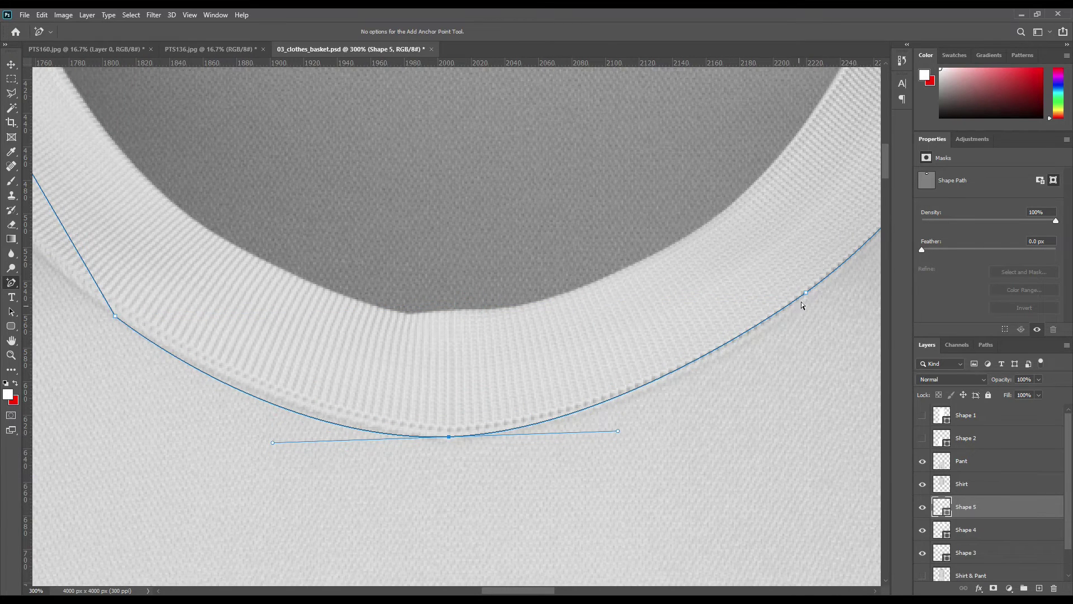
left_click(757, 330)
left_click_drag(320, 420, 341, 420)
left_click_drag(187, 216, 628, 398)
left_click_drag(464, 354, 404, 339)
left_click(356, 174)
Draw a rough closed Pen tool shape over the dark neck opening inside the collar
left_click_drag(794, 347, 524, 383)
right_click(9, 284)
left_click(48, 284)
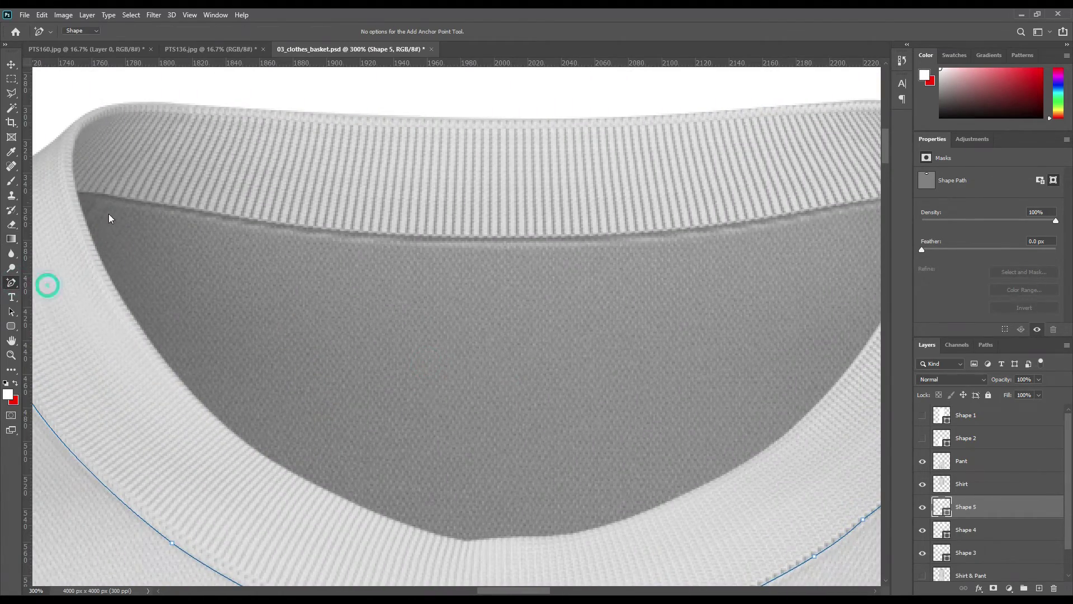
left_click_drag(78, 193, 94, 195)
left_click_drag(701, 295, 391, 360)
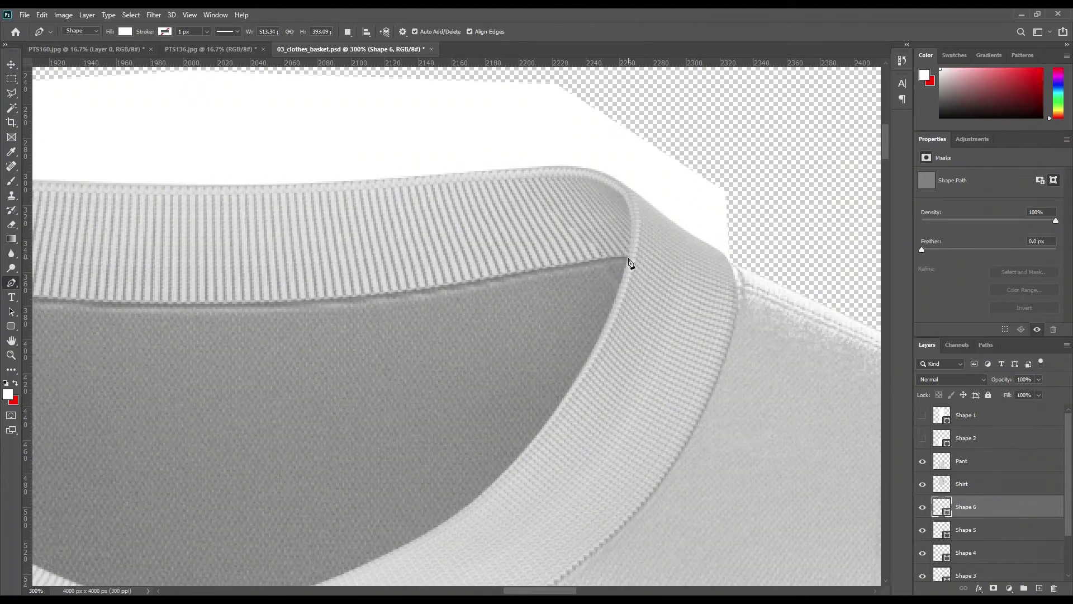
left_click(629, 259)
left_click_drag(459, 403, 695, 263)
left_click(539, 448)
left_click(226, 403)
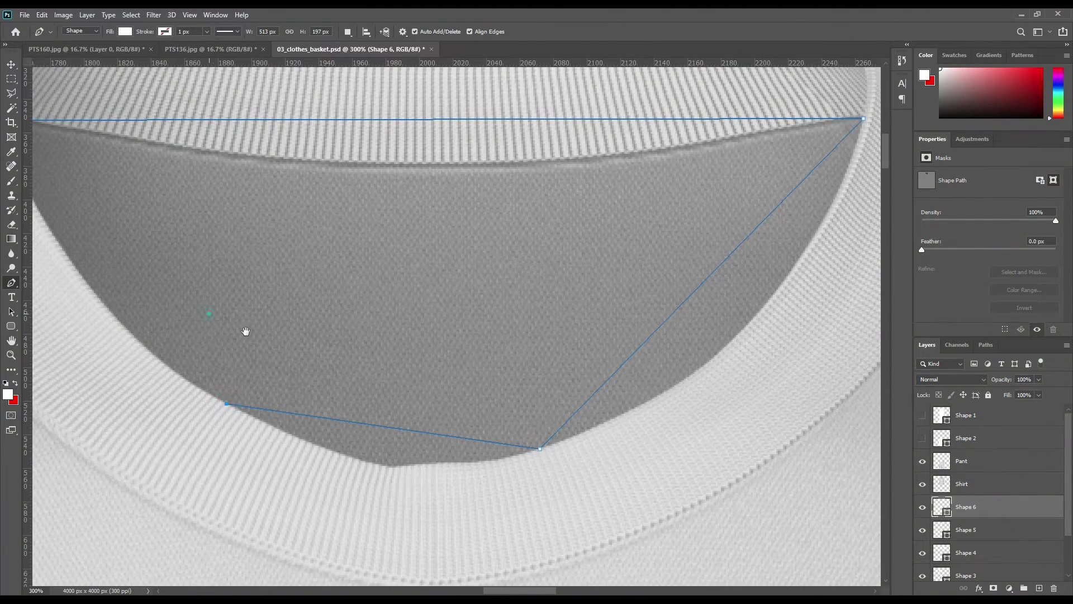
left_click_drag(246, 332, 400, 390)
Add anchor points to Shape 6 and curve its left edge along the neck opening
left_click_drag(12, 283, 56, 317)
left_click_drag(269, 321, 241, 341)
left_click(190, 259)
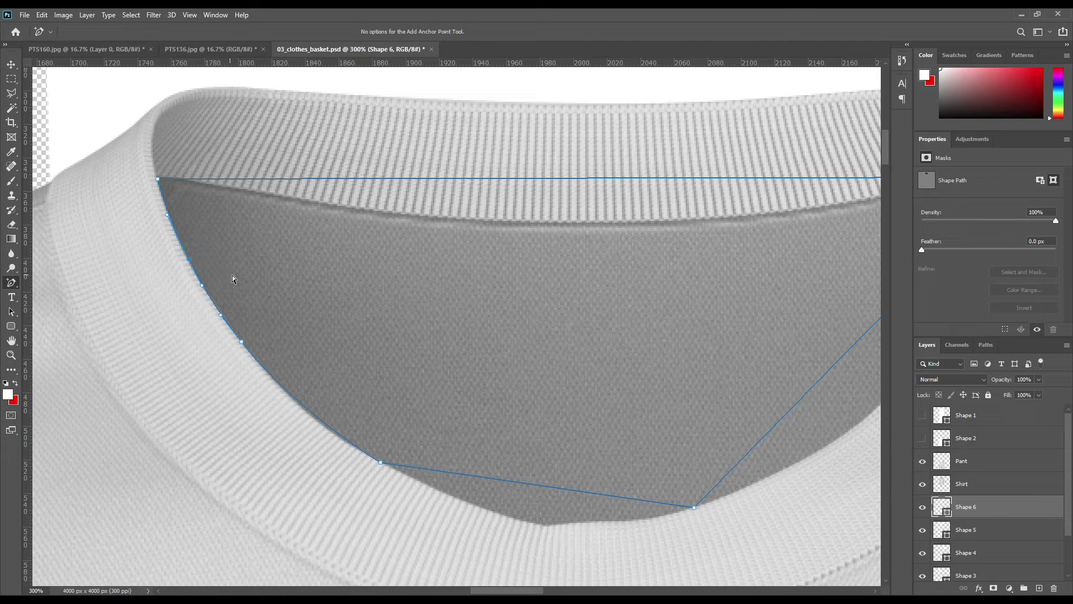
Bend the top edge of Shape 6 onto the lower seam of the back collar from left to right
left_click_drag(636, 178, 627, 221)
left_click_drag(408, 212, 408, 215)
left_click_drag(245, 194, 244, 190)
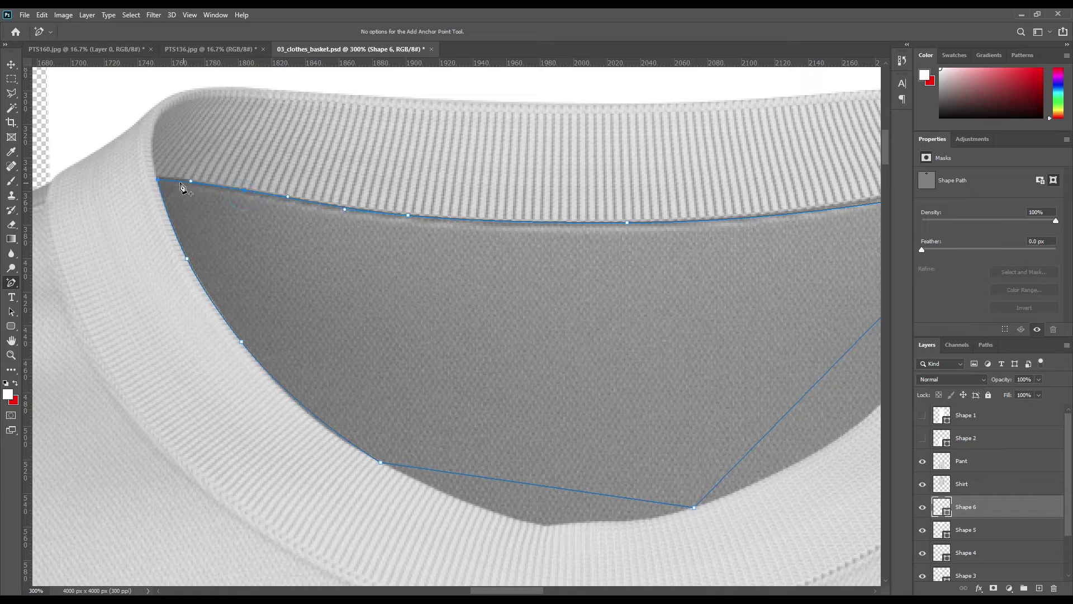
left_click_drag(676, 168, 392, 232)
left_click(656, 257)
key("Up")
key("Up")
key("Up")
key("Up")
Curve the right edge of Shape 6 along the collar's inner rim down toward the neckline's lowest point
left_click(610, 367)
left_click_drag(610, 368, 628, 437)
left_click(710, 307)
key("Right")
key("Right")
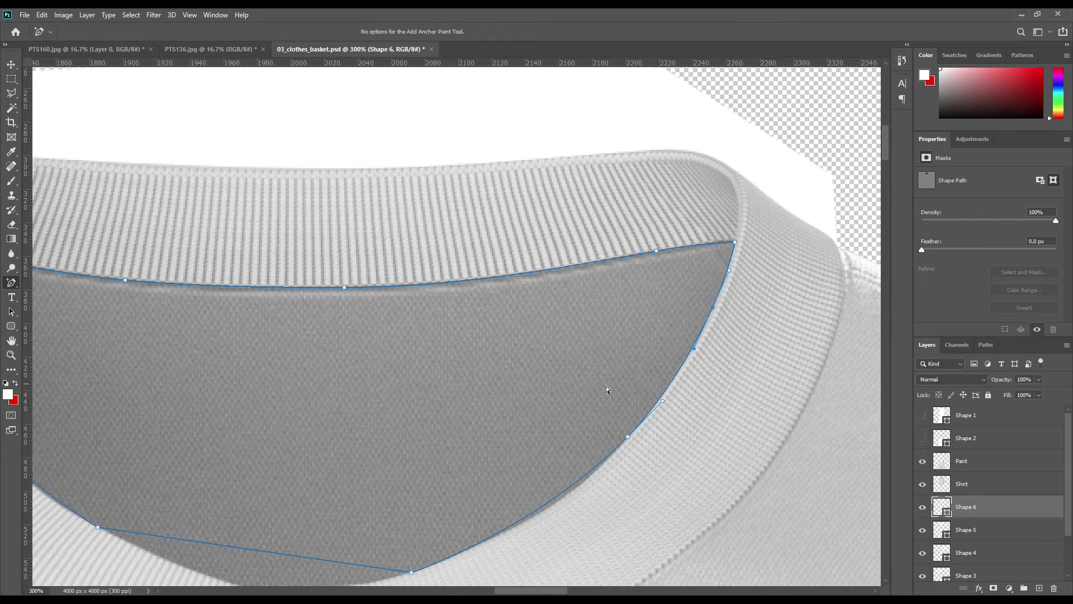
left_click_drag(585, 504, 667, 403)
left_click(655, 385)
key("Down")
key("Down")
left_click(562, 445)
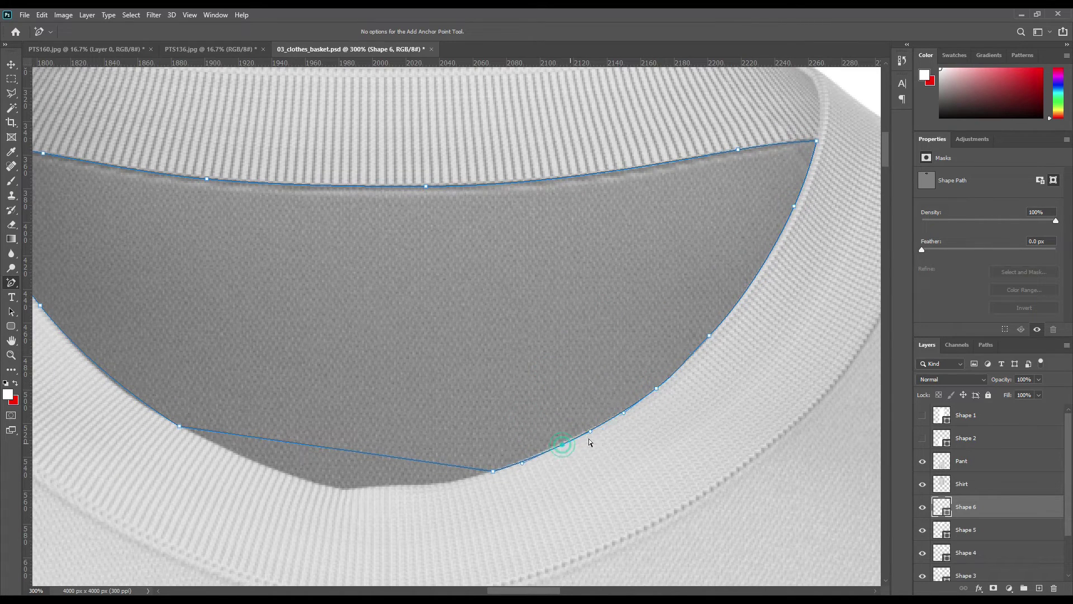
Pull the bottom edge of Shape 6 onto the lowest part of the neck opening and refine its lower left curve
left_click_drag(348, 450, 341, 488)
left_click(379, 491)
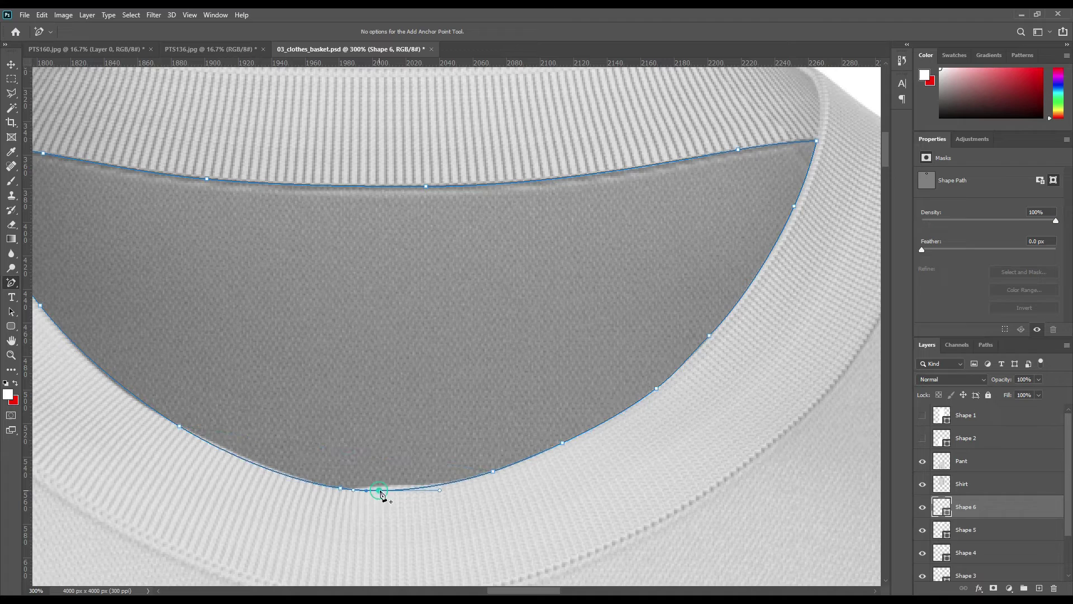
left_click_drag(194, 317, 425, 400)
left_click(359, 475)
Load Shapes 3, 4 and 5 as one selection, copy that area of the Shirt & Pant layer to a new layer and deselect
key("ctrl+0")
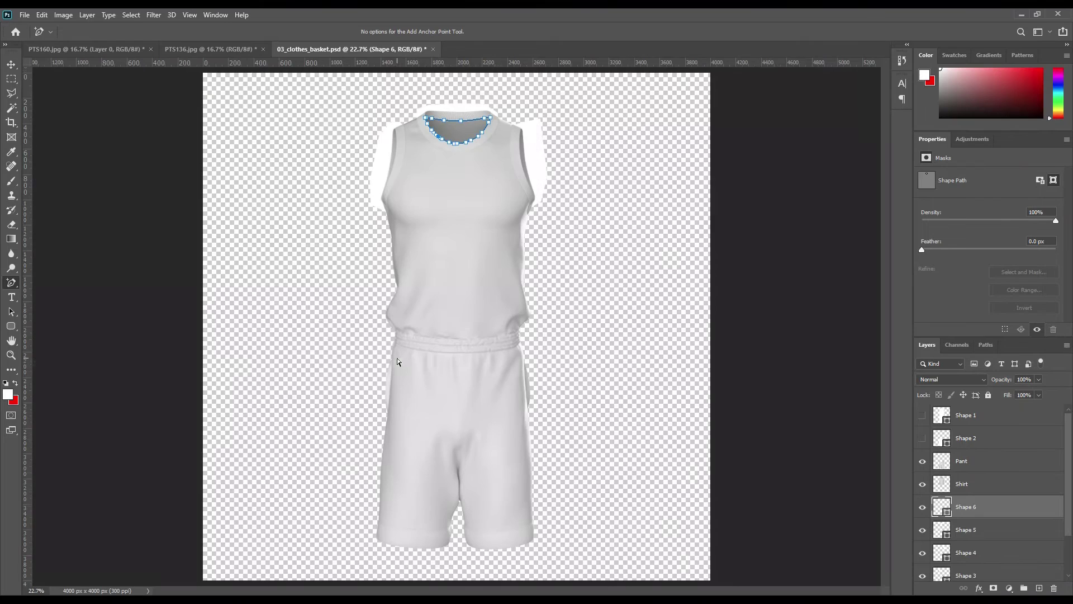
scroll(980, 513, "down", 2)
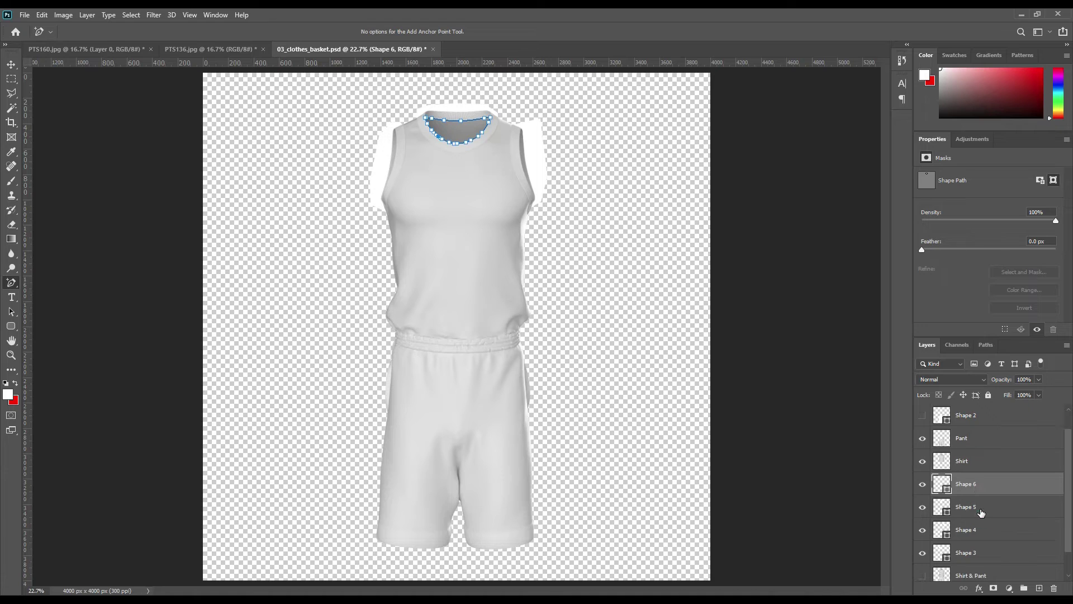
left_click(945, 536, "ctrl")
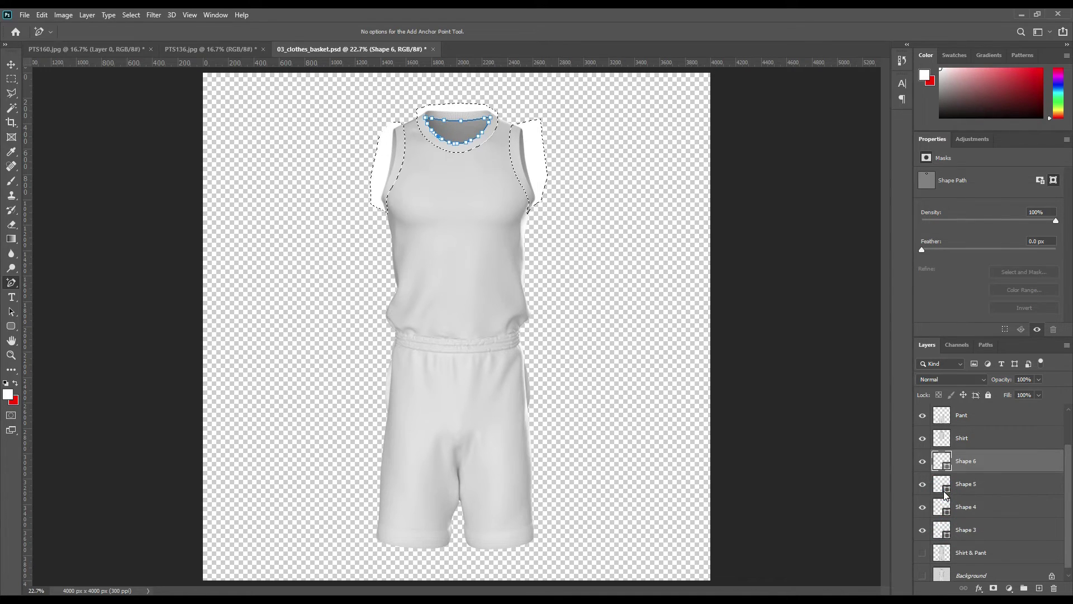
left_click(978, 554)
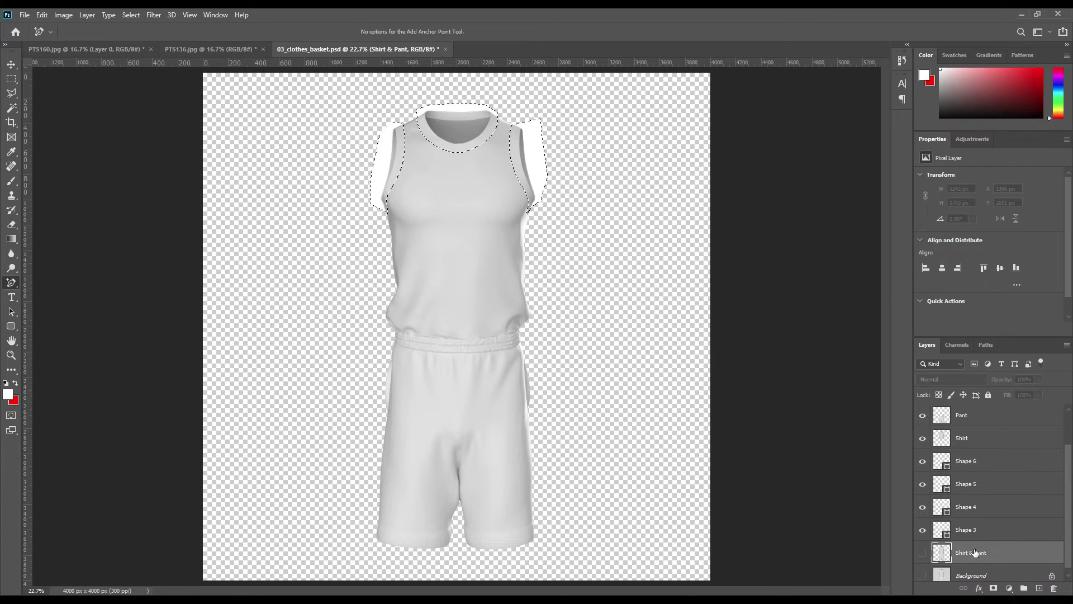
key("ctrl+j")
key("ctrl+d")
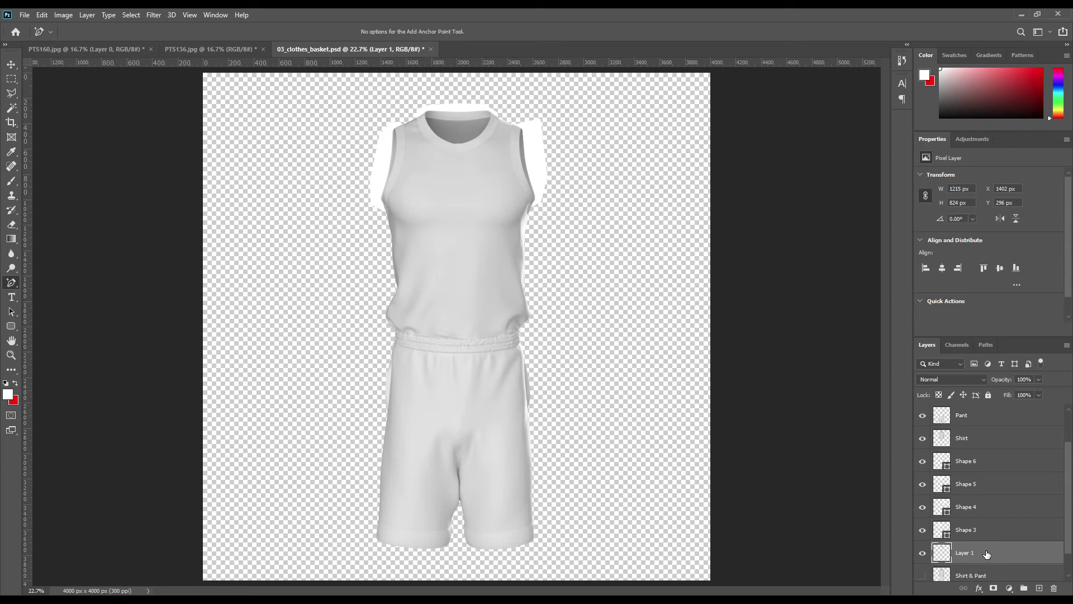
Hide the Pant, Shirt and Shirt & Pant layers
scroll(976, 551, "down", 1)
left_click(923, 547)
left_click(967, 502)
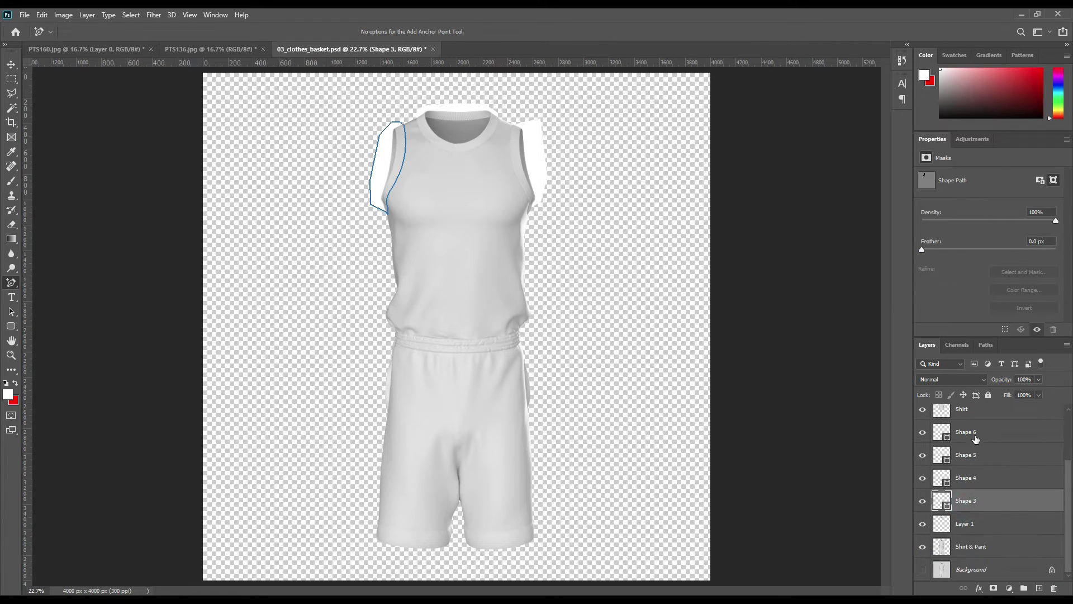
left_click(978, 436, "shift")
left_click(981, 435)
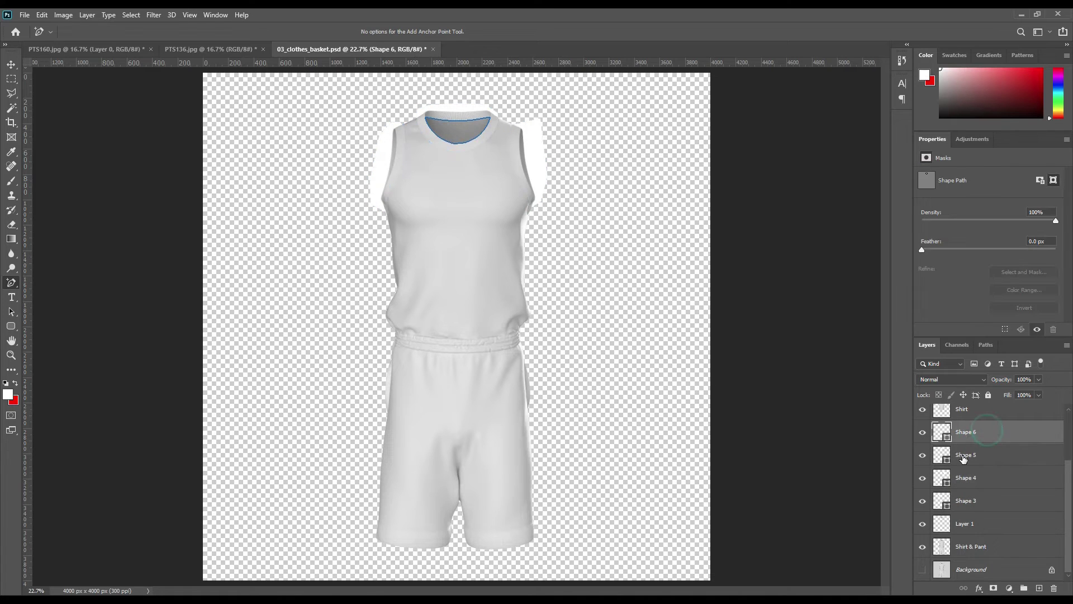
scroll(962, 458, "up", 2)
left_click(923, 455)
left_click(923, 432)
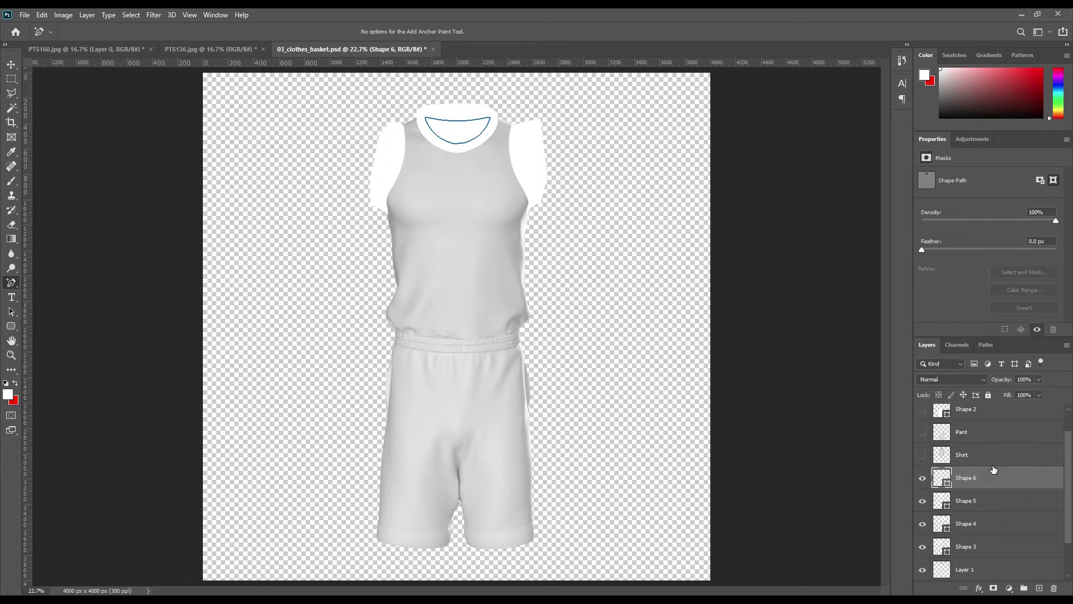
scroll(994, 470, "down", 2)
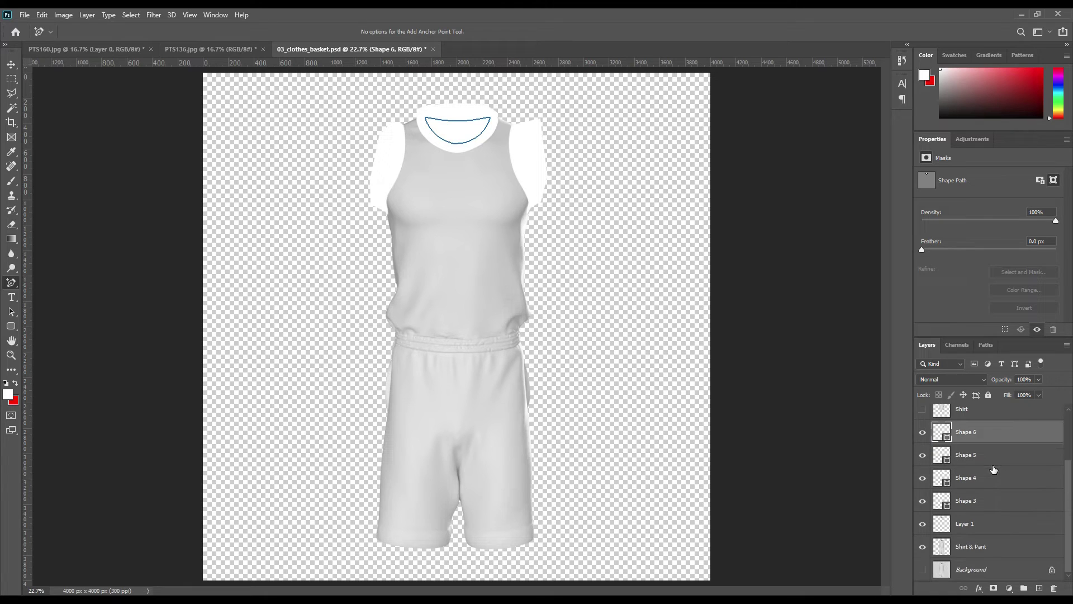
left_click(923, 548)
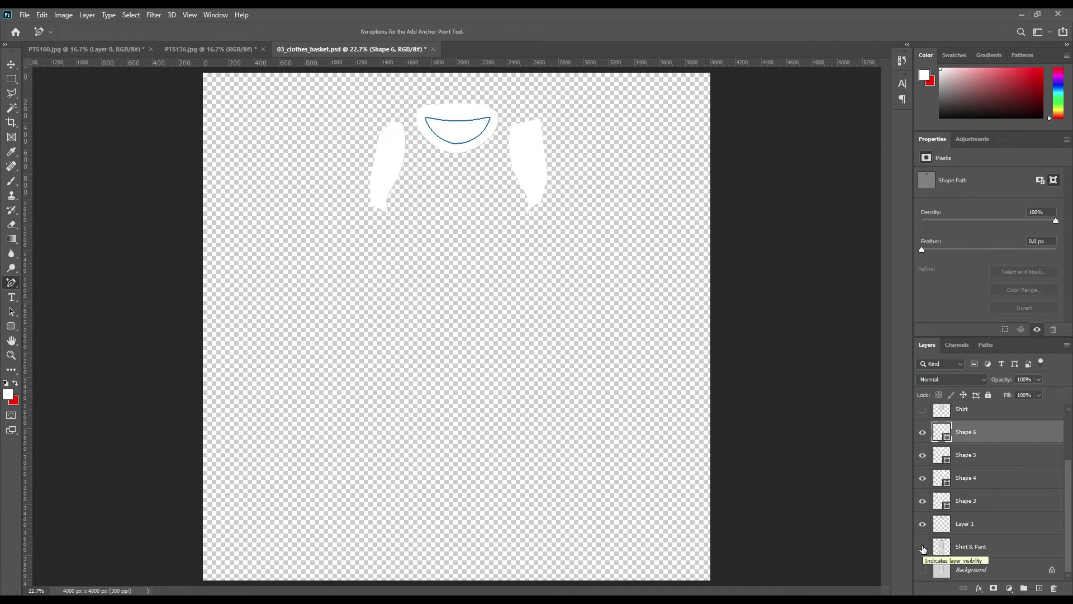
left_click(991, 525)
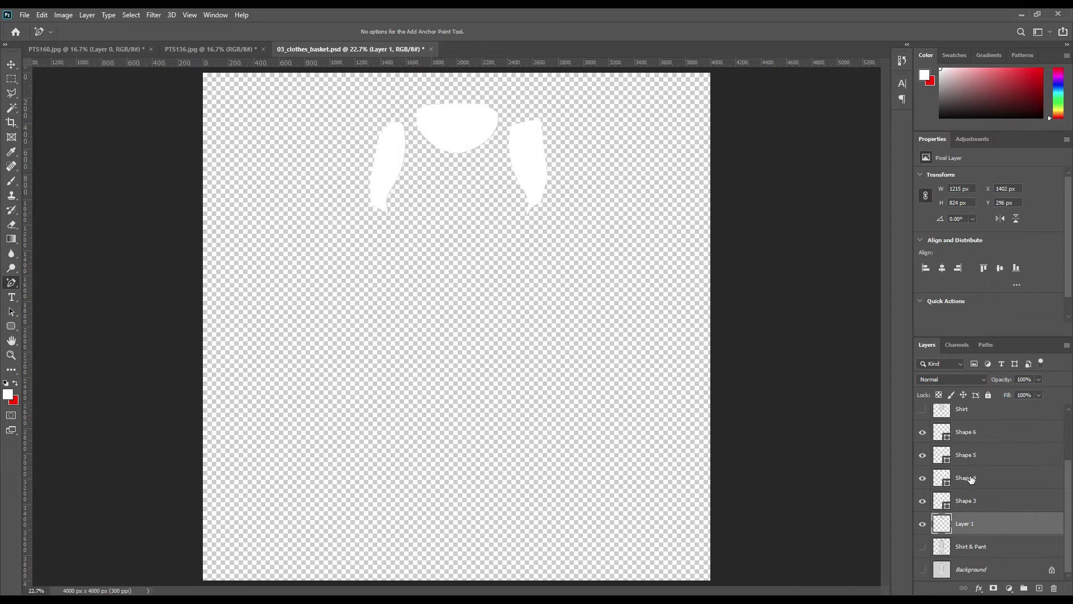
Hide the layers Shape 3 through Shape 6 and make Layer 1 the active layer
left_click(973, 502)
left_click(977, 434, "shift")
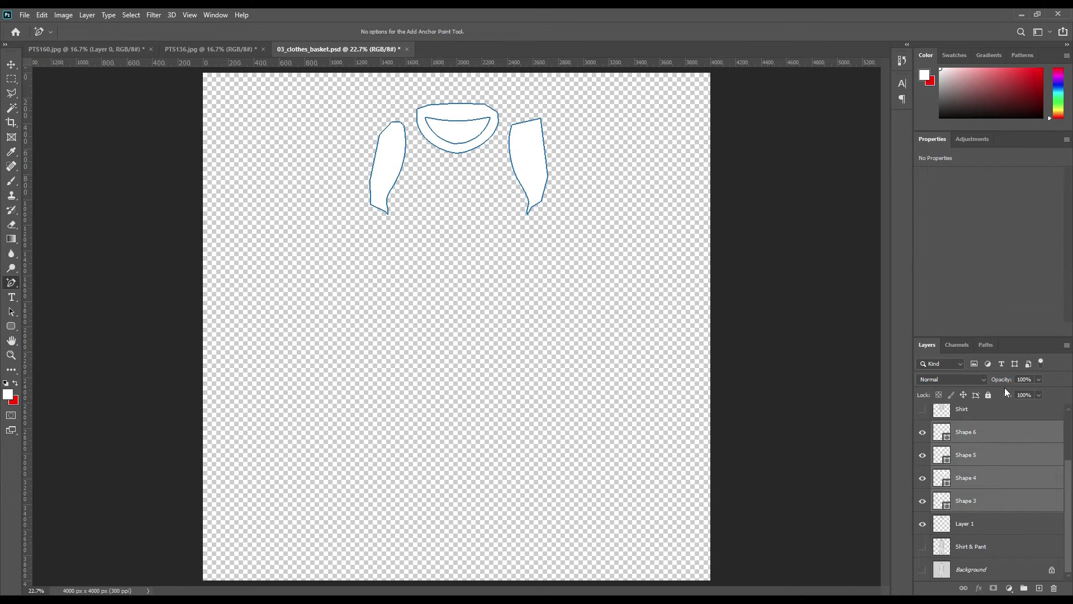
left_click_drag(923, 504, 925, 439)
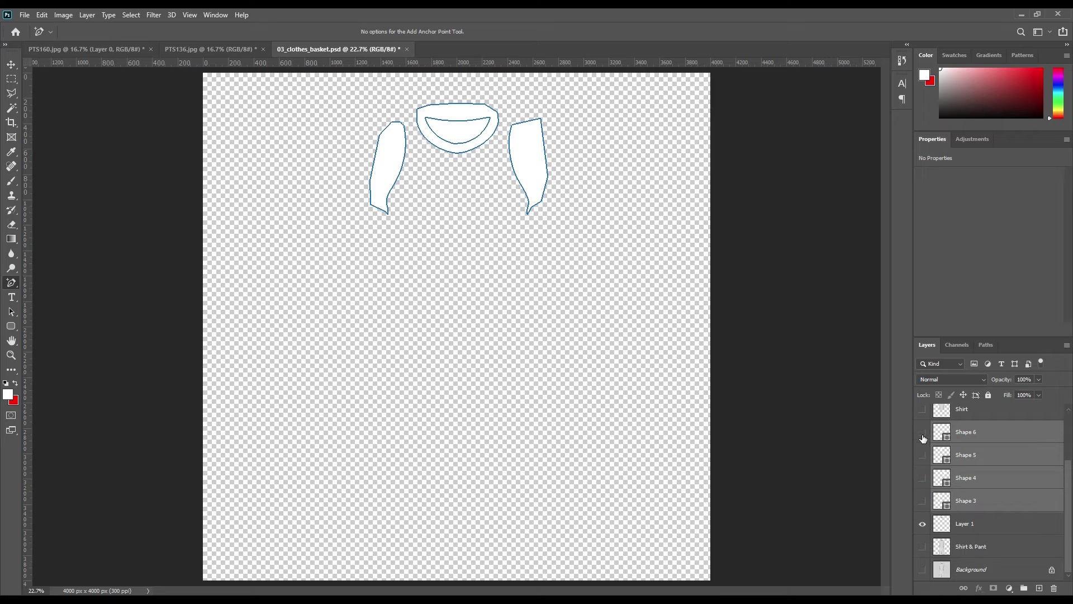
left_click(984, 501)
left_click(989, 528)
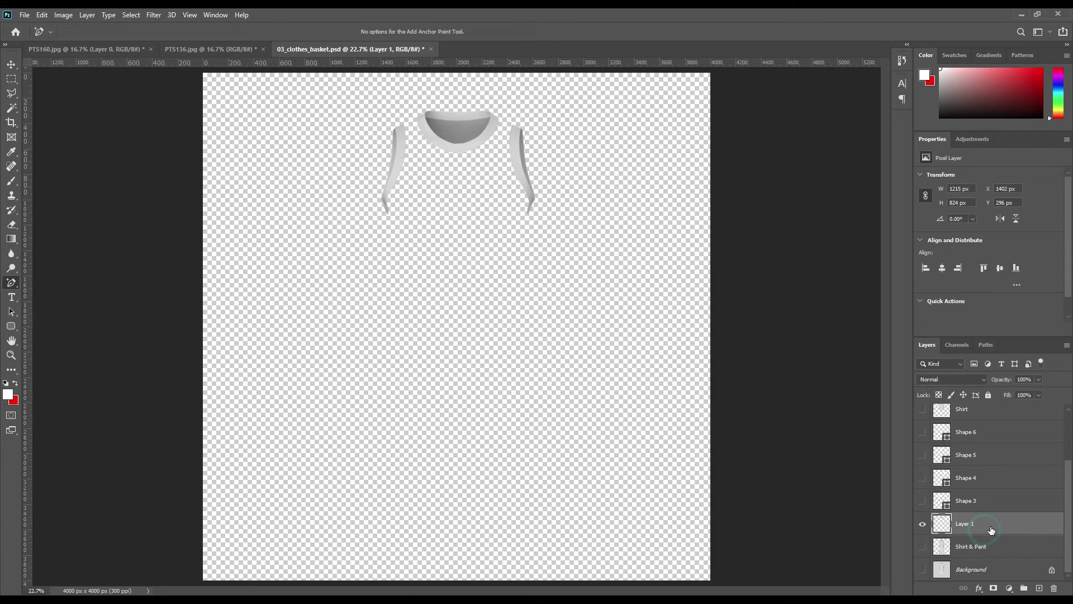
Load the Shape 6 outline as a selection, delete that neck-opening area from Layer 1 and deselect
left_click(923, 524)
left_click(923, 525)
left_click(951, 437, "ctrl")
left_click(976, 529)
key("Delete")
key("ctrl+d")
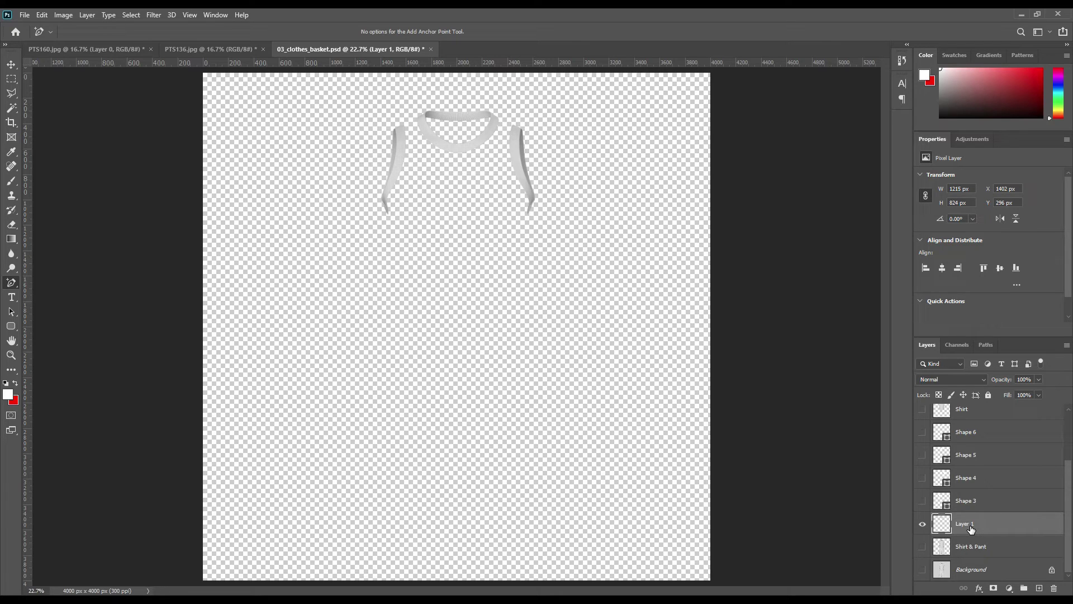
Move the layers Shape 3 through Shape 6 above the Pant layer, directly below Shape 2
left_click(995, 526)
left_click(973, 501)
scroll(973, 489, "up", 1)
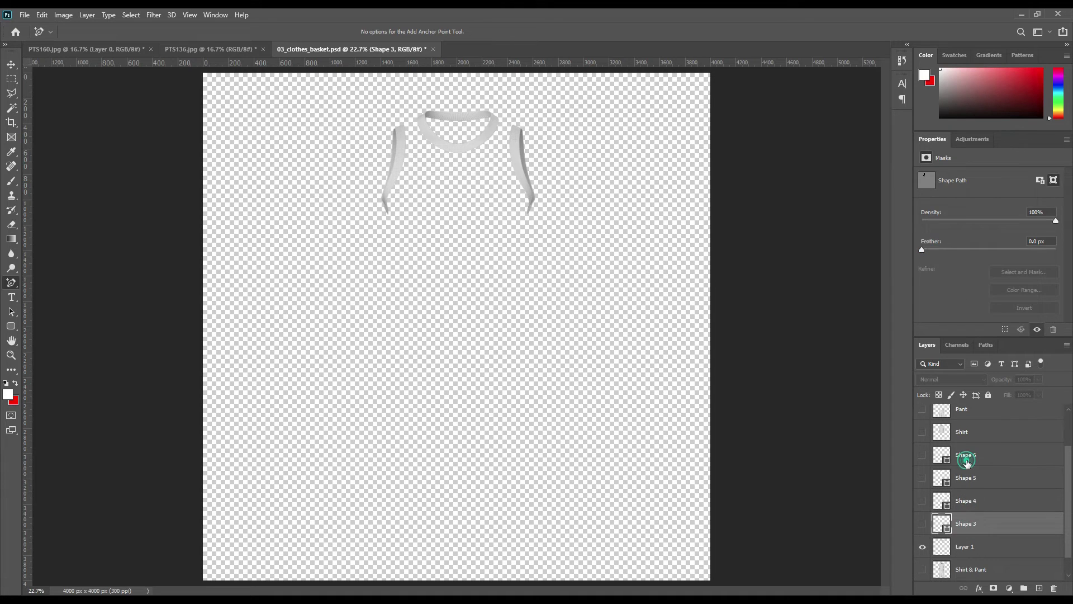
left_click(968, 461, "shift")
scroll(1004, 486, "up", 2)
left_click_drag(974, 503, 978, 457)
left_click(980, 529)
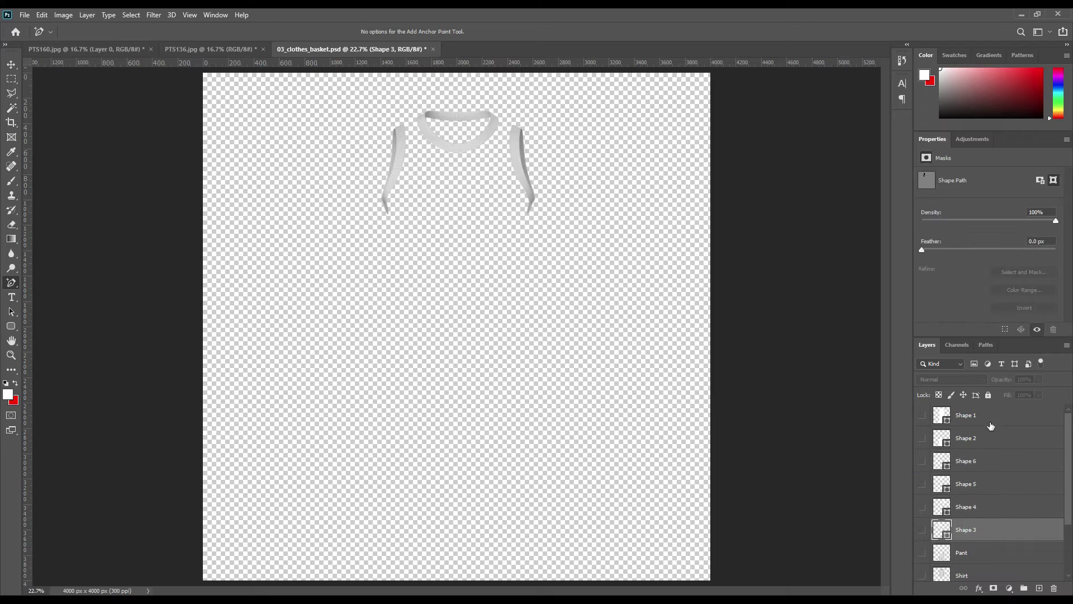
Group the layers Shape 1 through Shape 6 and rename the group Object ID
left_click(987, 414, "shift")
left_click_drag(987, 414, 1024, 586)
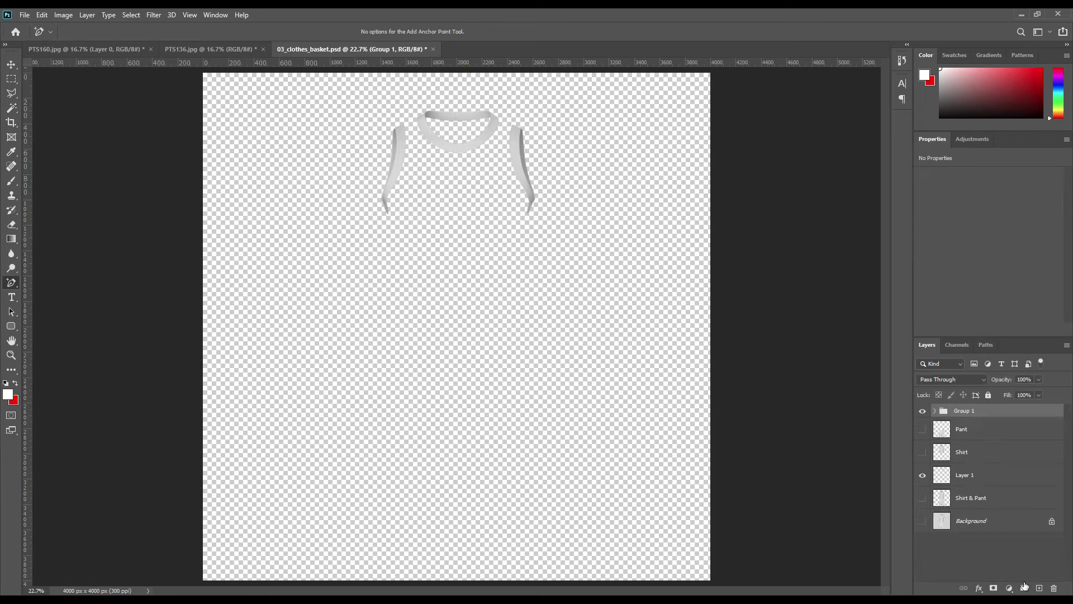
double_click(963, 412)
key("Return")
Move Layer 1 directly below the Object ID group and show the Pant, Shirt and Shirt & Pant layers
left_click_drag(973, 474, 990, 430)
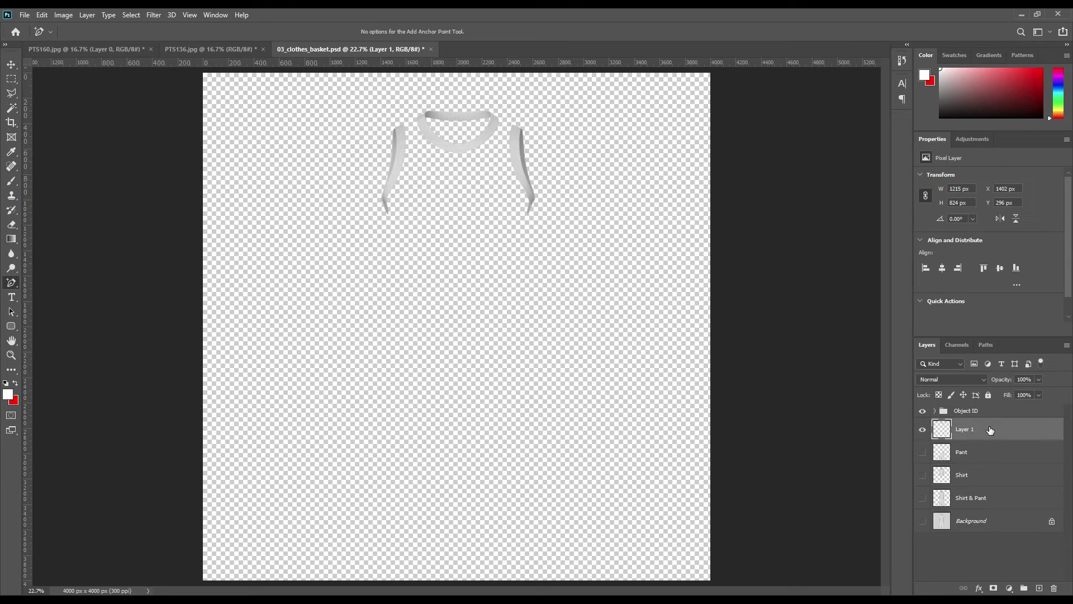
left_click(923, 454)
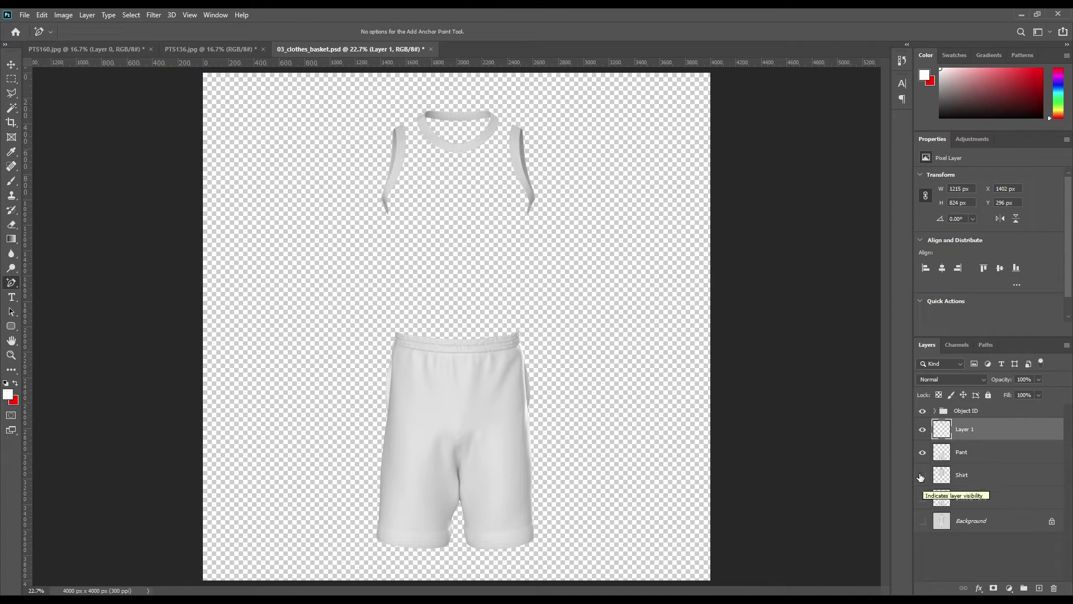
left_click(921, 476)
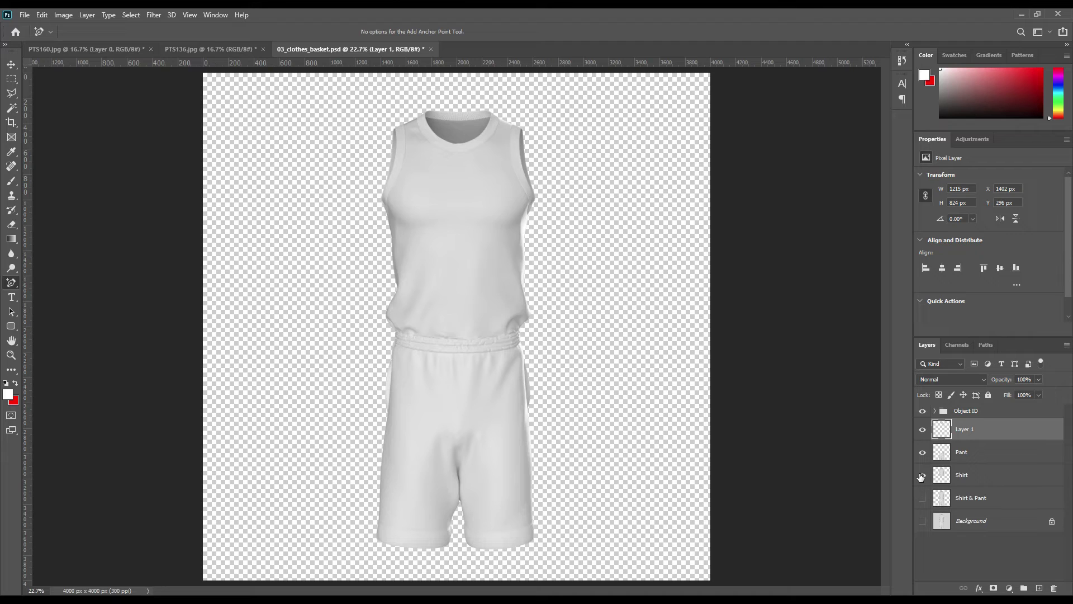
left_click(923, 498)
Above the Background layer, draw a rectangle about 1336 × 1829 px around the shirt and another about 1331 × 1653 px around the pant
left_click(985, 525)
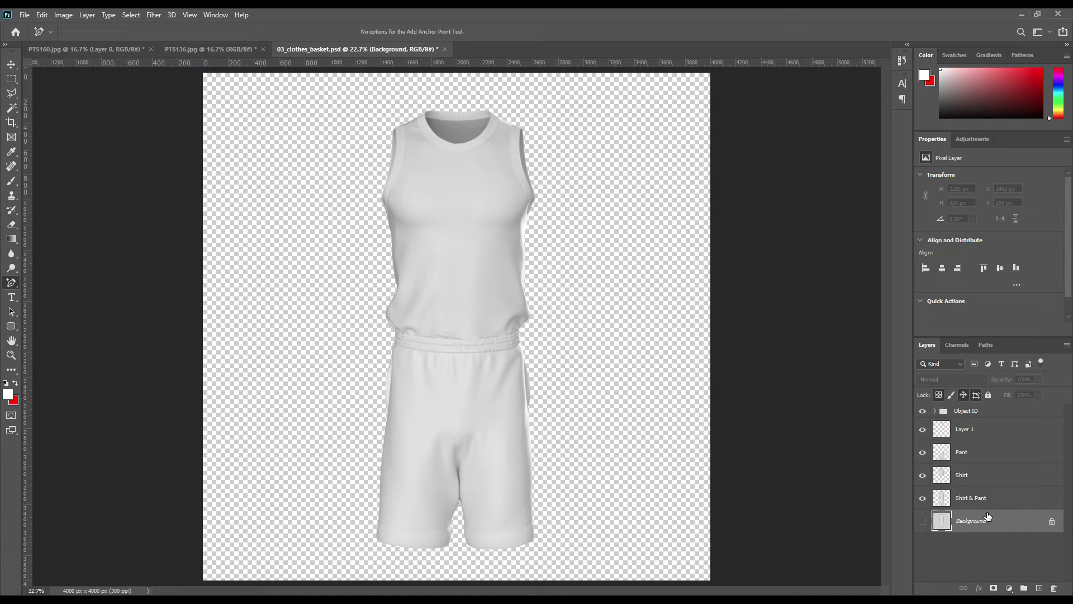
left_click(16, 330)
left_click(41, 325)
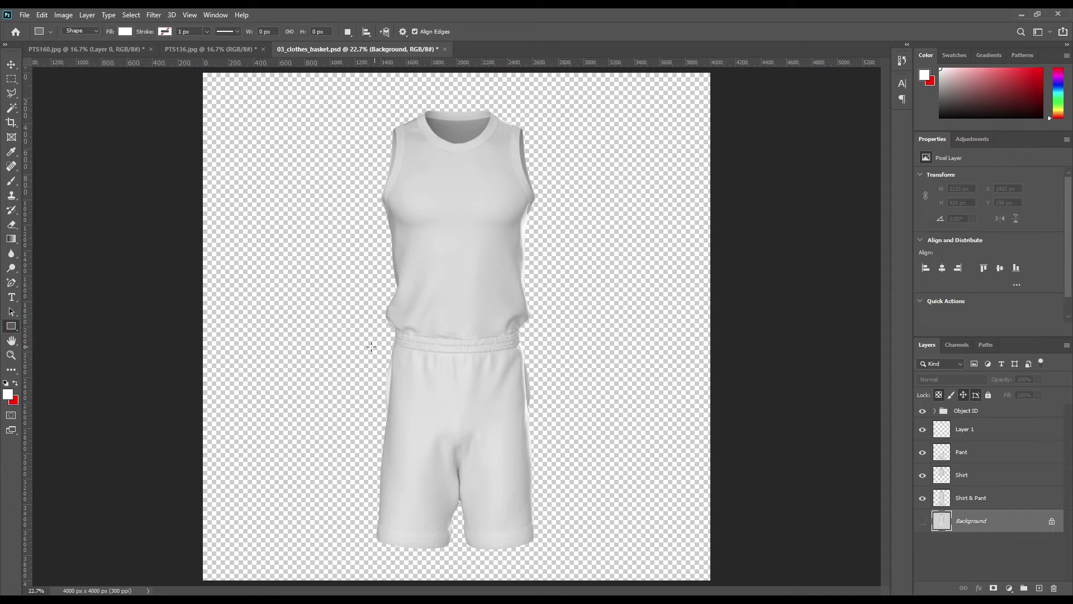
left_click_drag(373, 341, 542, 110)
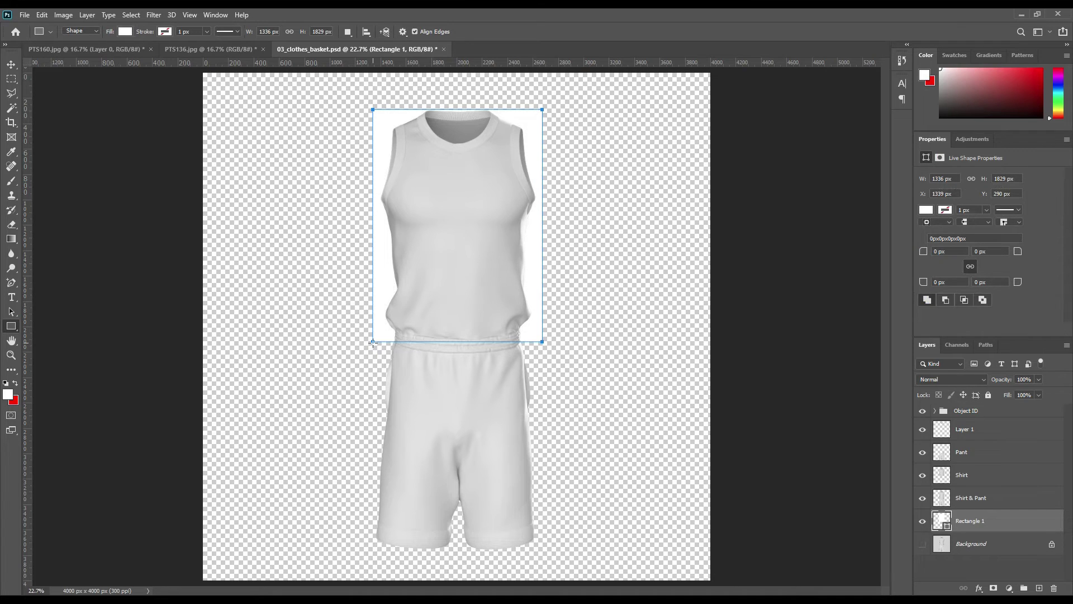
left_click_drag(373, 342, 541, 552)
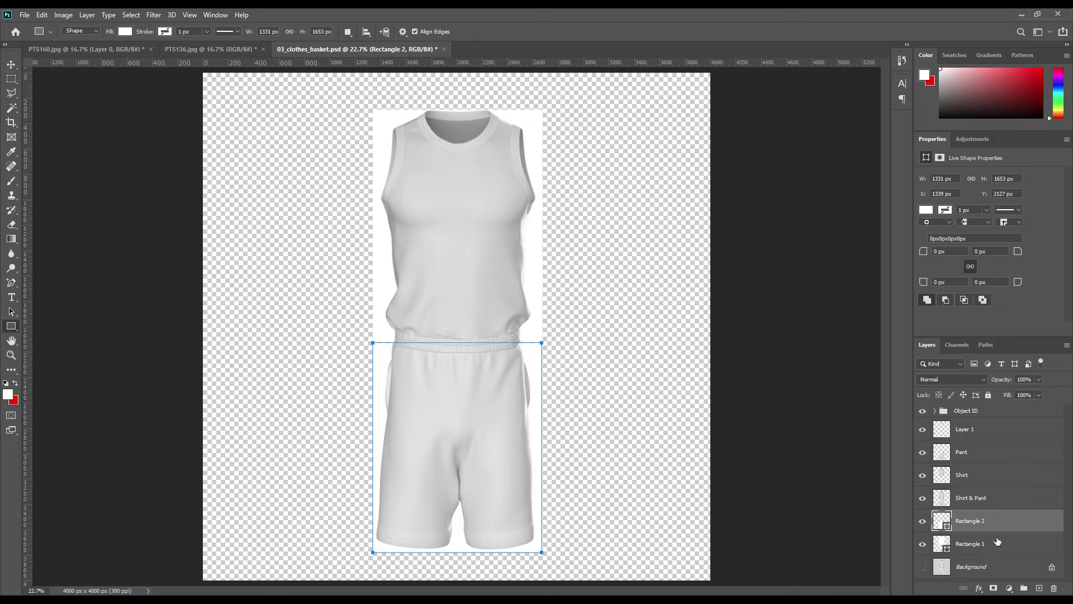
Fill the pant rectangle with red and the shirt rectangle with yellow-orange
double_click(948, 528)
left_click_drag(755, 212, 906, 151)
left_click(907, 151)
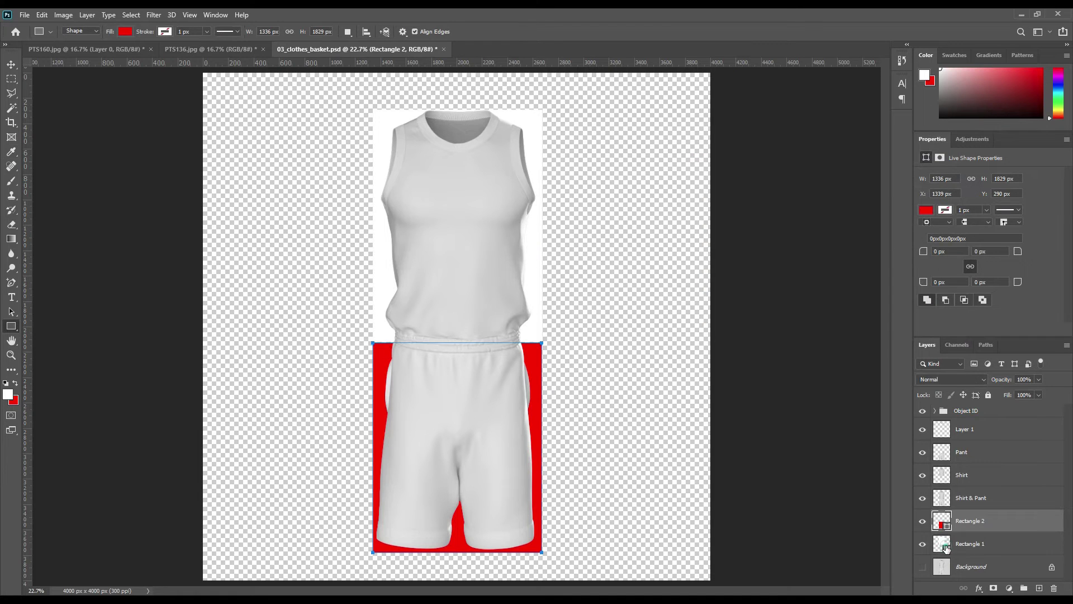
double_click(947, 549)
left_click_drag(778, 203, 837, 280)
left_click(938, 150)
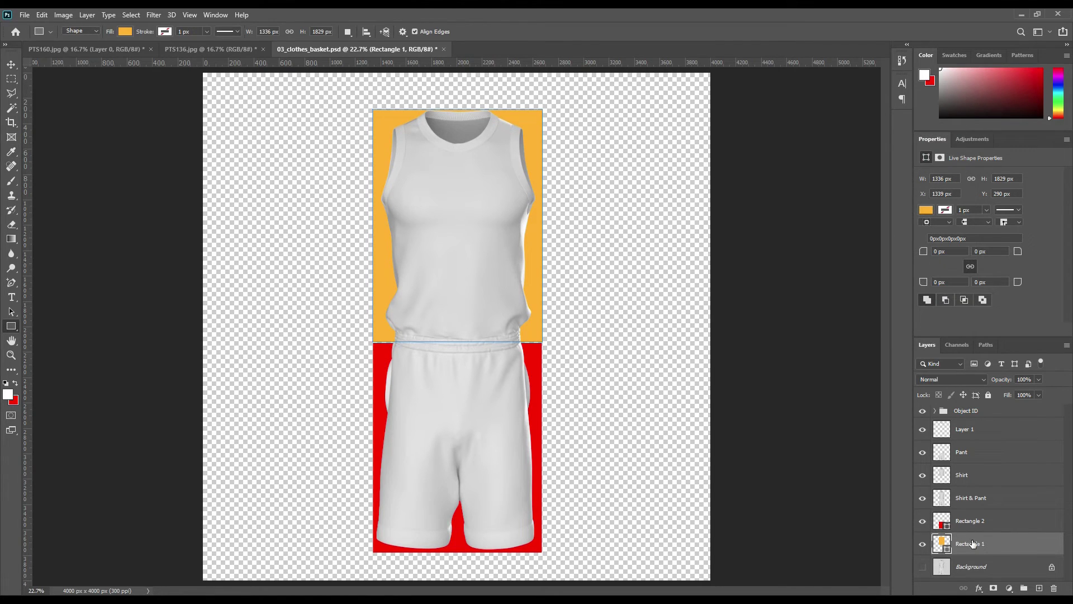
Move both rectangle layers above Layer 1, with Rectangle 1 placed over Rectangle 2
left_click(979, 520, "shift")
left_click_drag(992, 520, 994, 431)
left_click(999, 460)
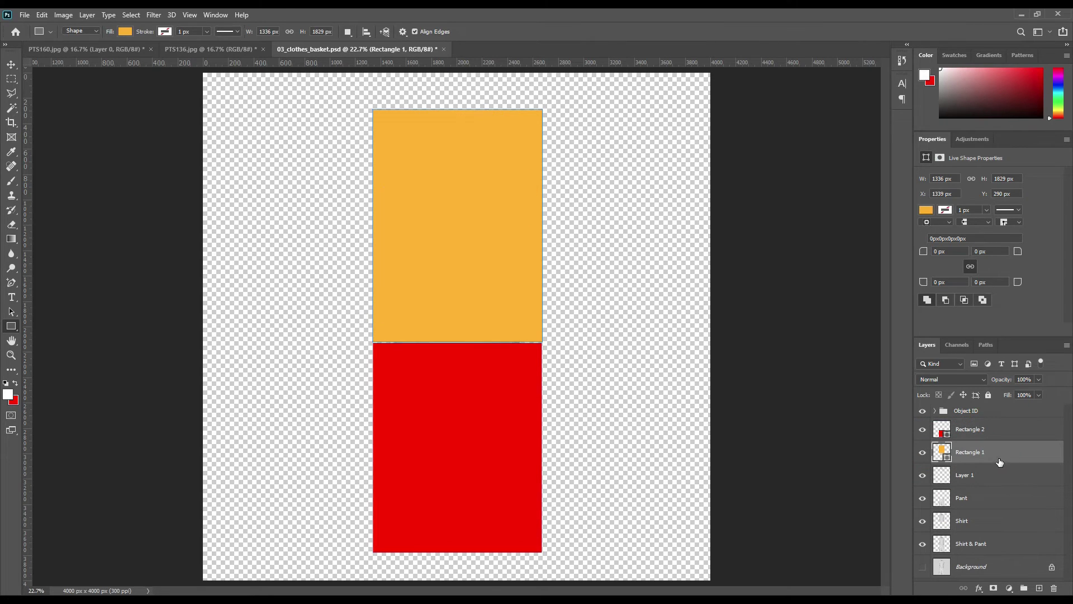
left_click_drag(982, 454, 986, 433)
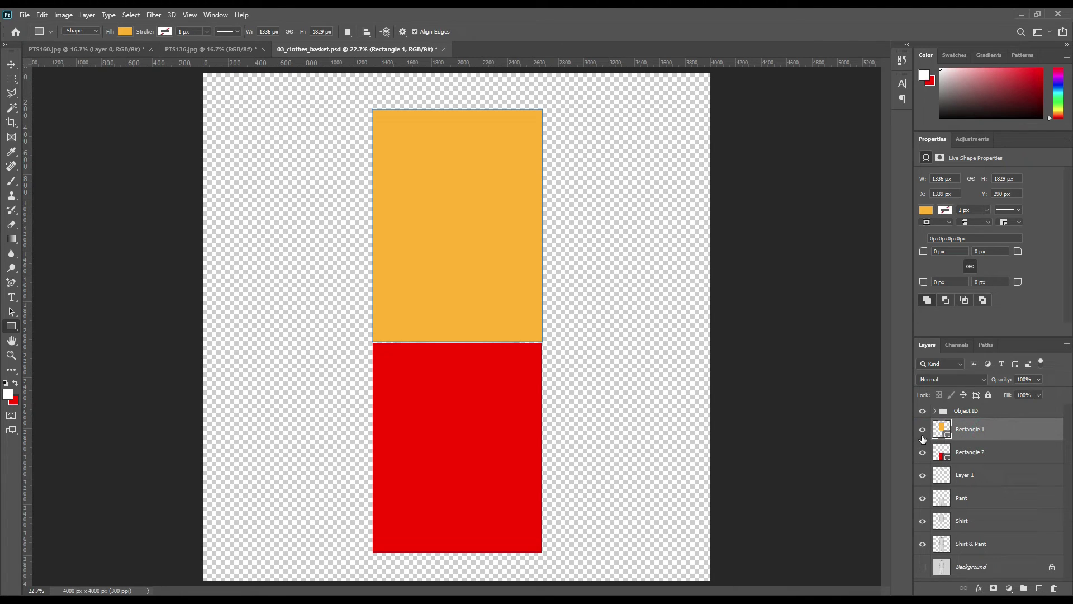
Convert Rectangle 1 to a smart object and mask it with the outline of the Shirt layer
right_click(995, 428)
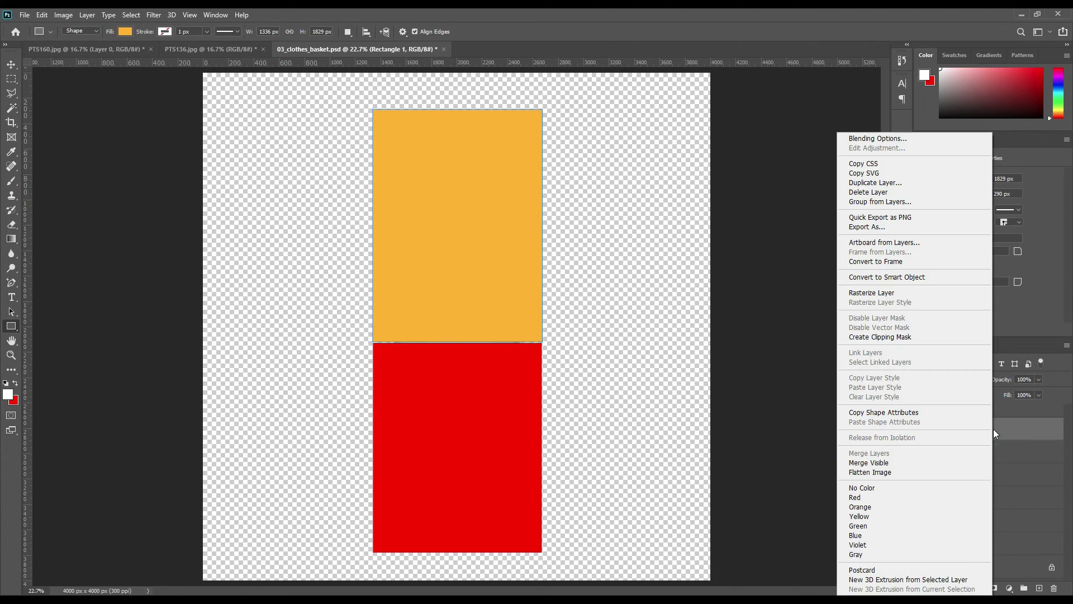
left_click(912, 278)
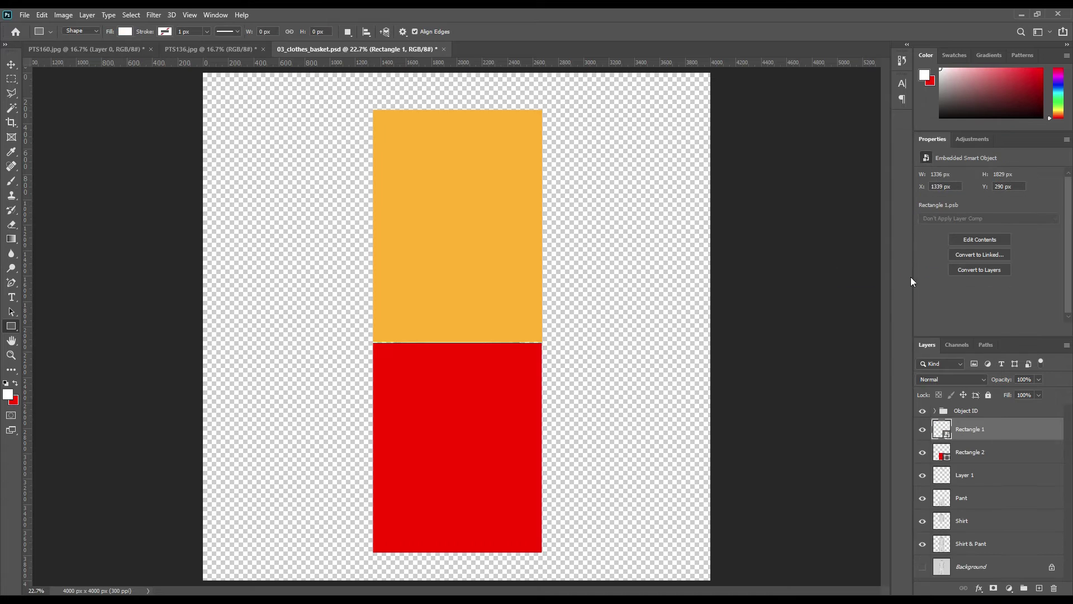
left_click(944, 525, "ctrl")
left_click(994, 589)
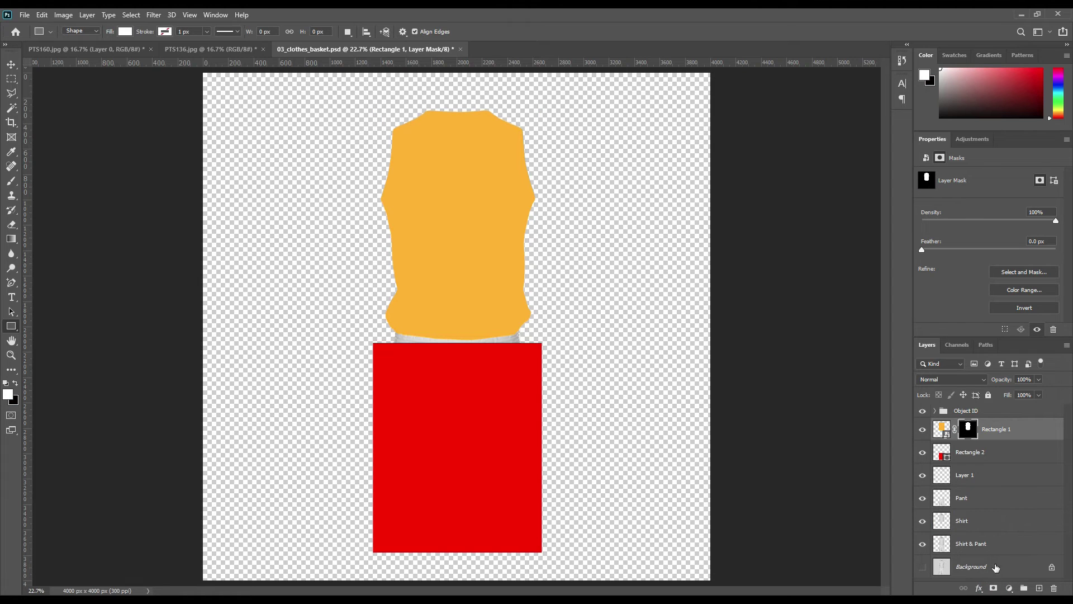
Load Layer 1 as a selection, target the Rectangle 1 mask and choose the Brush tool with a black foreground colour
left_click(944, 481, "ctrl")
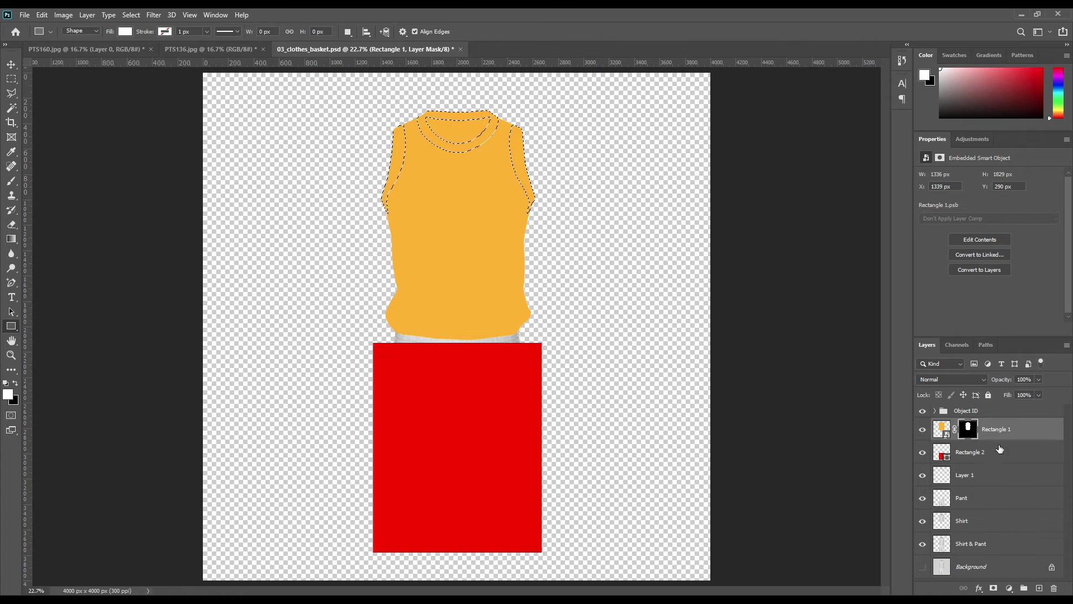
left_click(970, 430)
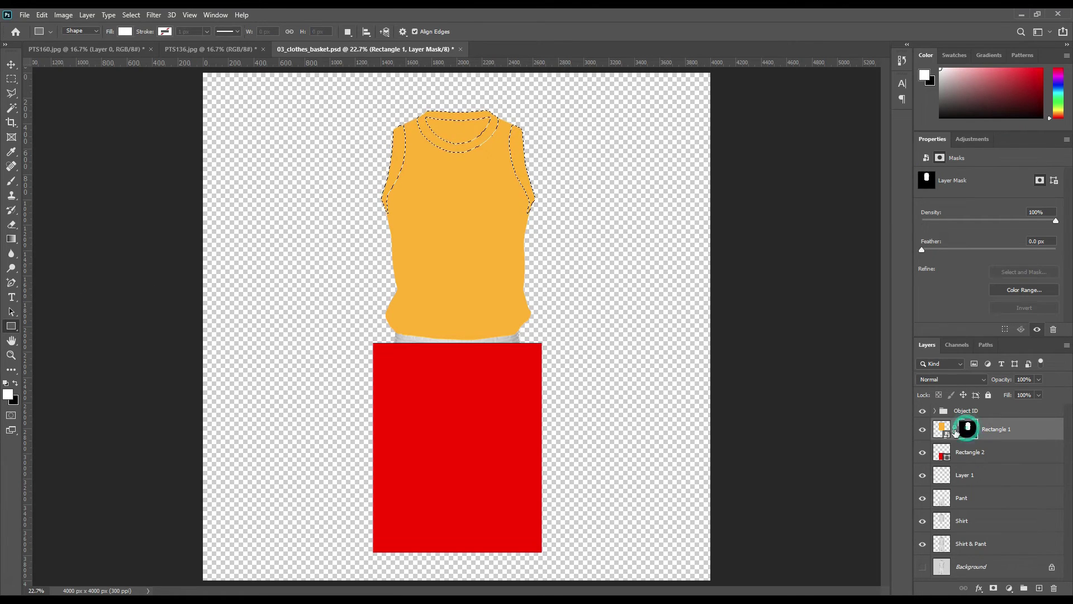
left_click(8, 395)
type("000000")
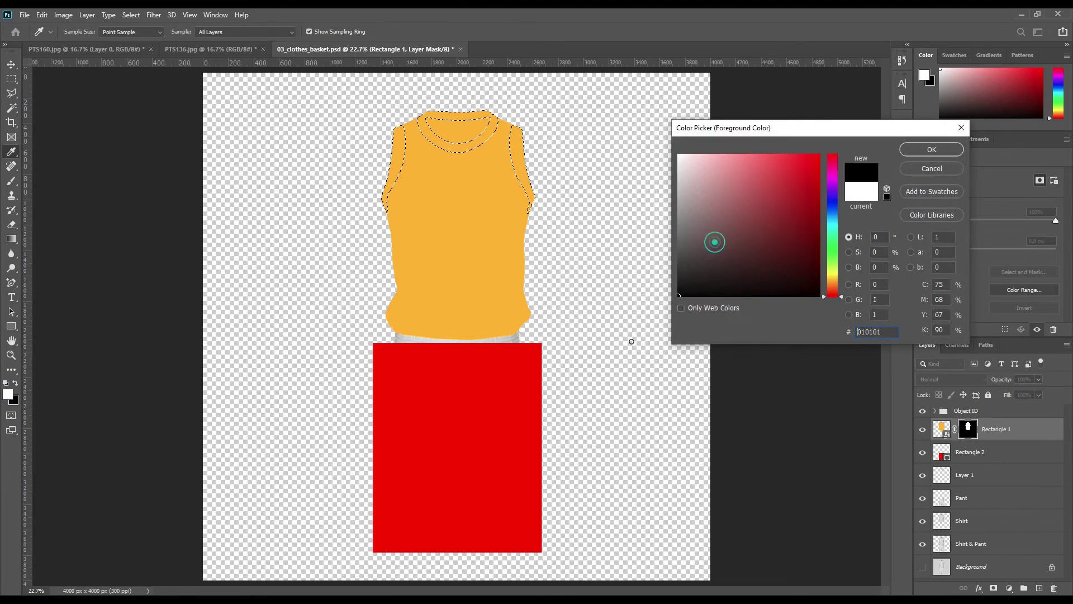
left_click(931, 149)
left_click(11, 181)
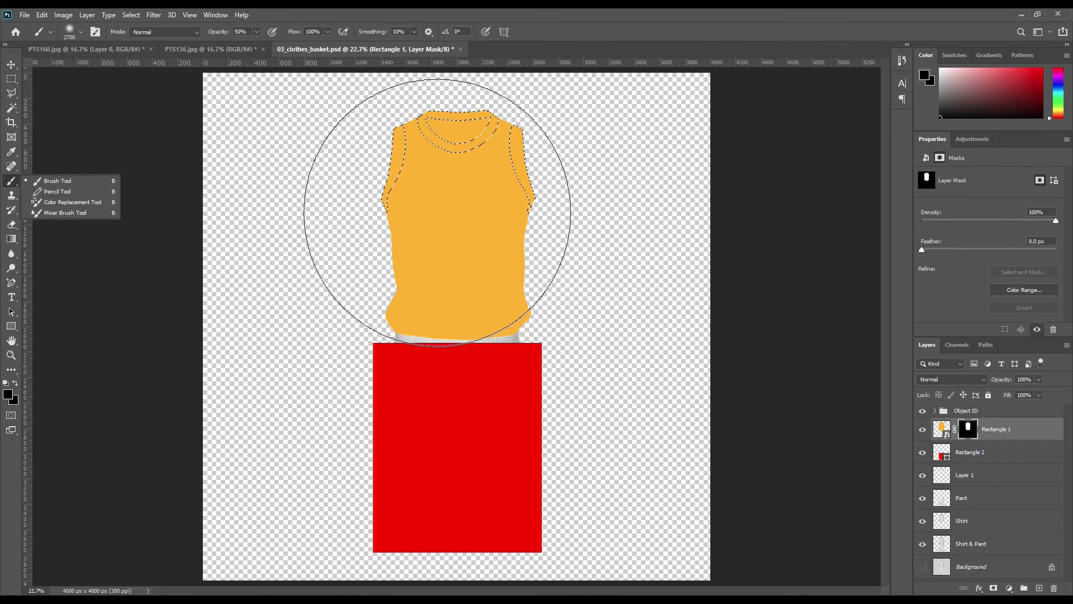
With a 1200 px brush at 100% opacity, paint the collar and armbands out of the Rectangle 1 mask, then deselect
key("[")
key("[")
key("[")
key("[")
key("[")
key("[")
key("[")
key("[")
key("[")
key("[")
key("[")
key("[")
key("[")
key("[")
left_click_drag(215, 35, 364, 57)
key("[")
mouse_move(388, 177)
left_mouse_down()
mouse_move(430, 124)
mouse_move(378, 192)
mouse_move(468, 136)
mouse_move(568, 180)
left_mouse_up()
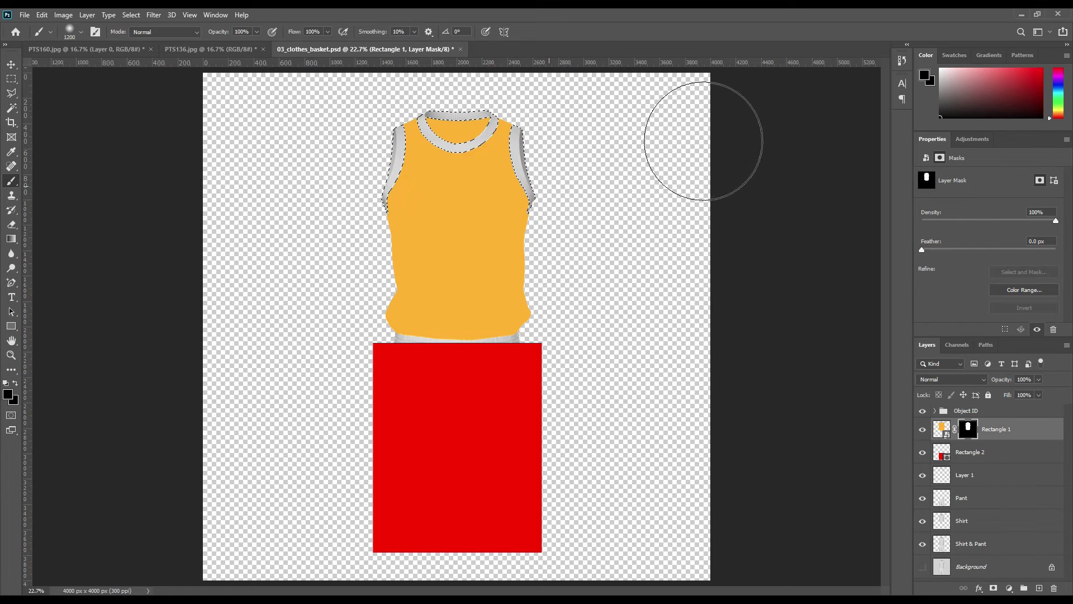
key("ctrl+d")
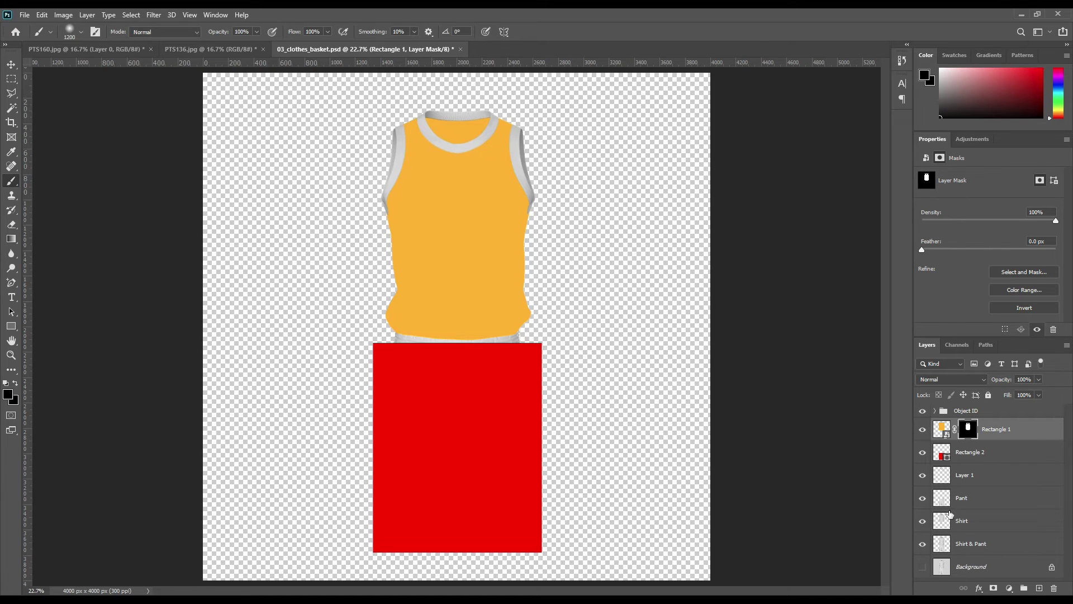
Load the Shirt layer as a selection, paint the inside of the neck out of the Rectangle 1 mask with an 80 px brush, then deselect
left_click(944, 522, "ctrl")
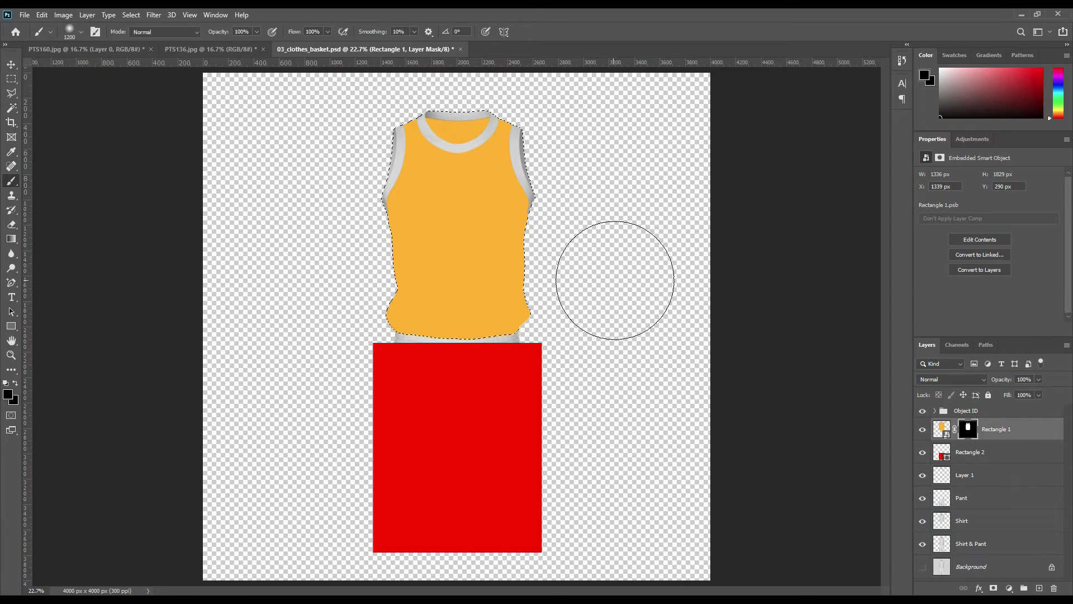
scroll(615, 286, "up", 4)
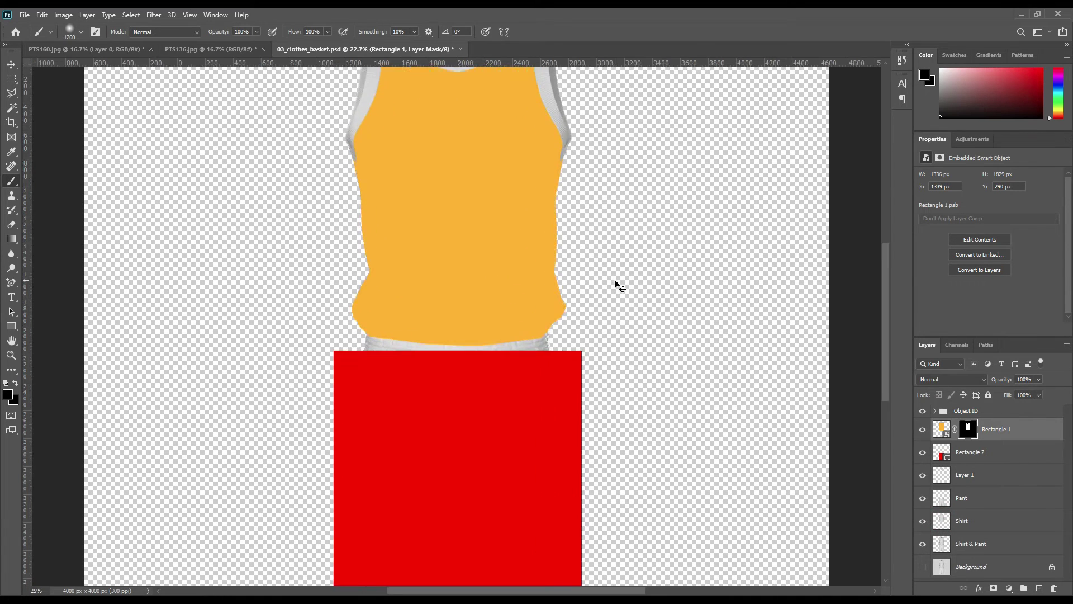
key("space")
left_click_drag(550, 177, 573, 421)
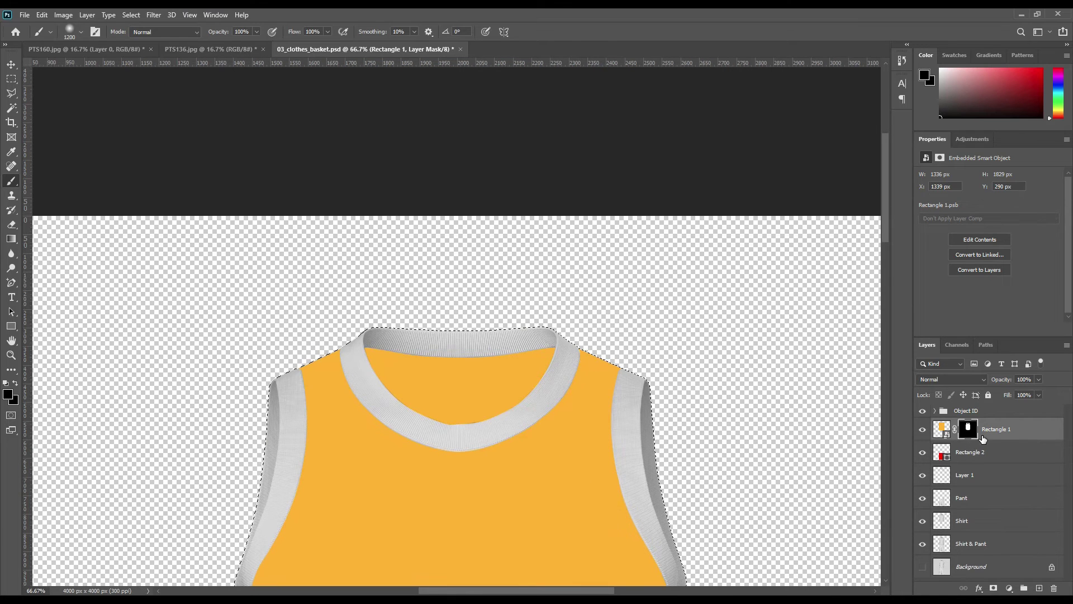
key("bracketleft")
key("bracketleft")
key("bracketleft")
key("bracketleft")
key("bracketleft")
key("bracketleft")
key("bracketleft")
key("bracketleft")
key("bracketleft")
key("bracketleft")
key("bracketleft")
key("bracketleft")
key("bracketleft")
key("bracketleft")
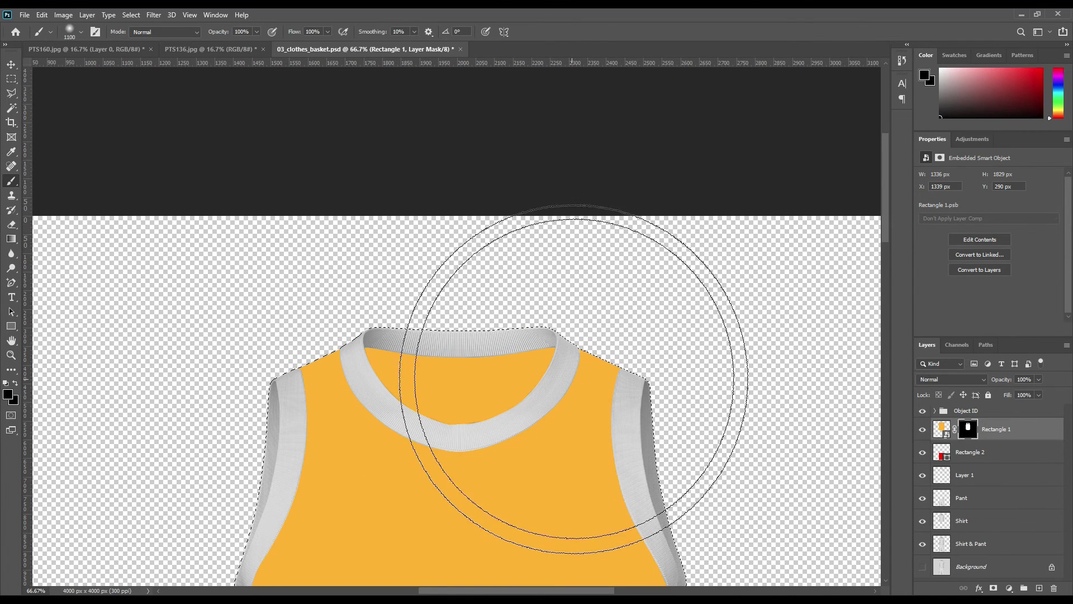
key("bracketleft")
key("bracketleft")
key("bracketleft")
mouse_move(364, 351)
left_mouse_down()
mouse_move(389, 385)
mouse_move(447, 419)
mouse_move(402, 407)
mouse_move(394, 389)
mouse_move(449, 421)
mouse_move(481, 423)
mouse_move(536, 390)
mouse_move(551, 351)
mouse_move(375, 348)
mouse_move(397, 369)
mouse_move(512, 378)
mouse_move(415, 360)
mouse_move(529, 361)
mouse_move(559, 347)
mouse_move(529, 380)
mouse_move(476, 393)
mouse_move(388, 369)
mouse_move(431, 397)
mouse_move(480, 406)
mouse_move(541, 374)
mouse_move(492, 405)
mouse_move(439, 411)
mouse_move(440, 378)
mouse_move(465, 399)
mouse_move(493, 374)
mouse_move(510, 373)
mouse_move(504, 388)
mouse_move(542, 368)
mouse_move(553, 348)
mouse_move(537, 382)
mouse_move(503, 407)
mouse_move(433, 417)
mouse_move(373, 368)
mouse_move(369, 351)
mouse_move(523, 356)
left_mouse_up()
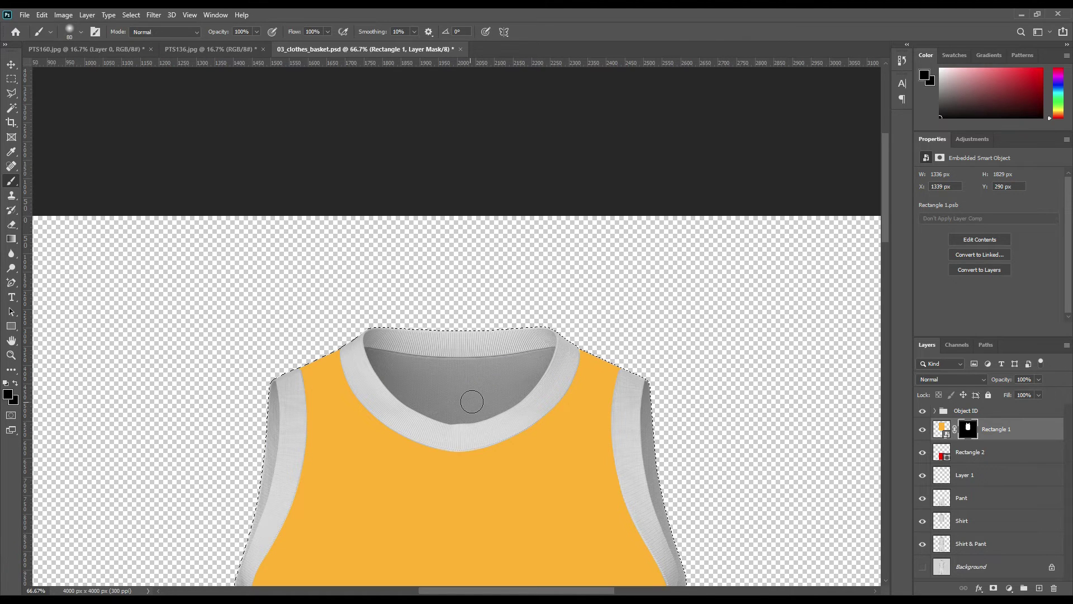
key("ctrl+d")
key("ctrl+0")
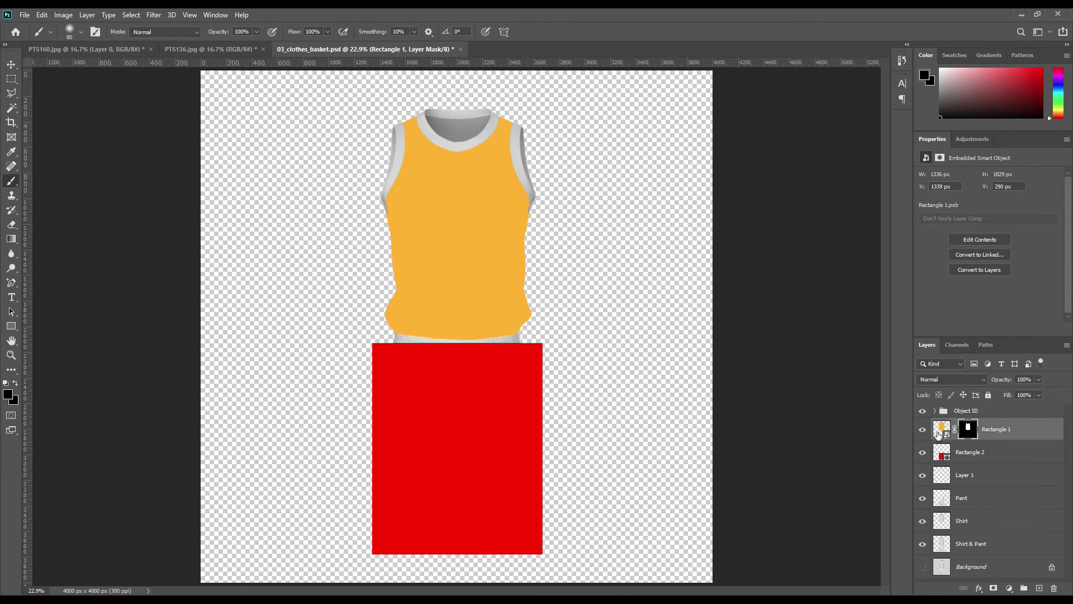
Move the Rectangle 2 layer straight up to about Y 2022 px so it covers the pant's waistband
left_click(1010, 430)
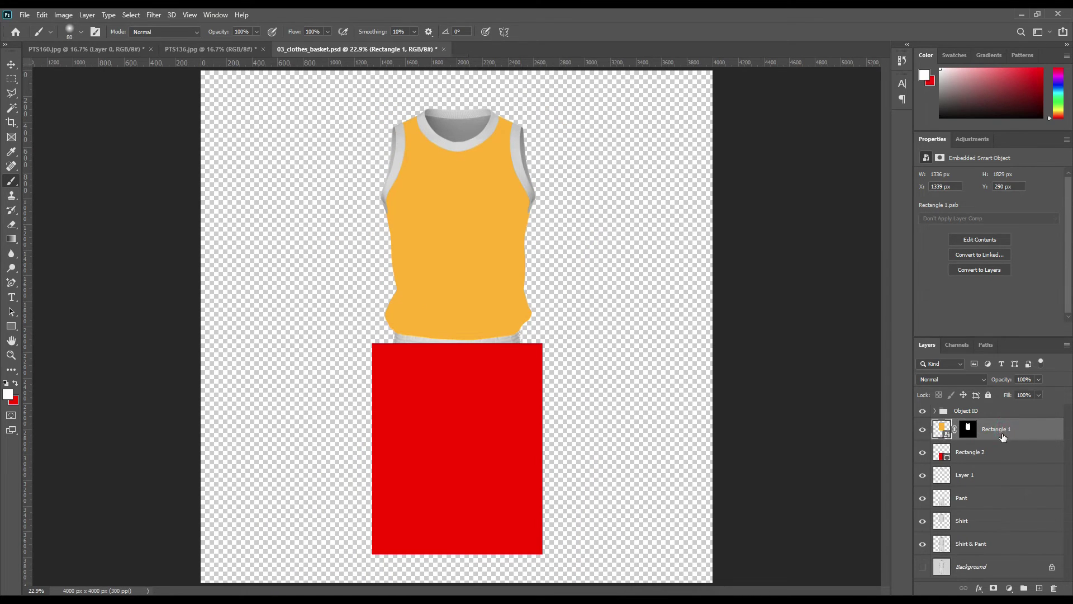
left_click(982, 454)
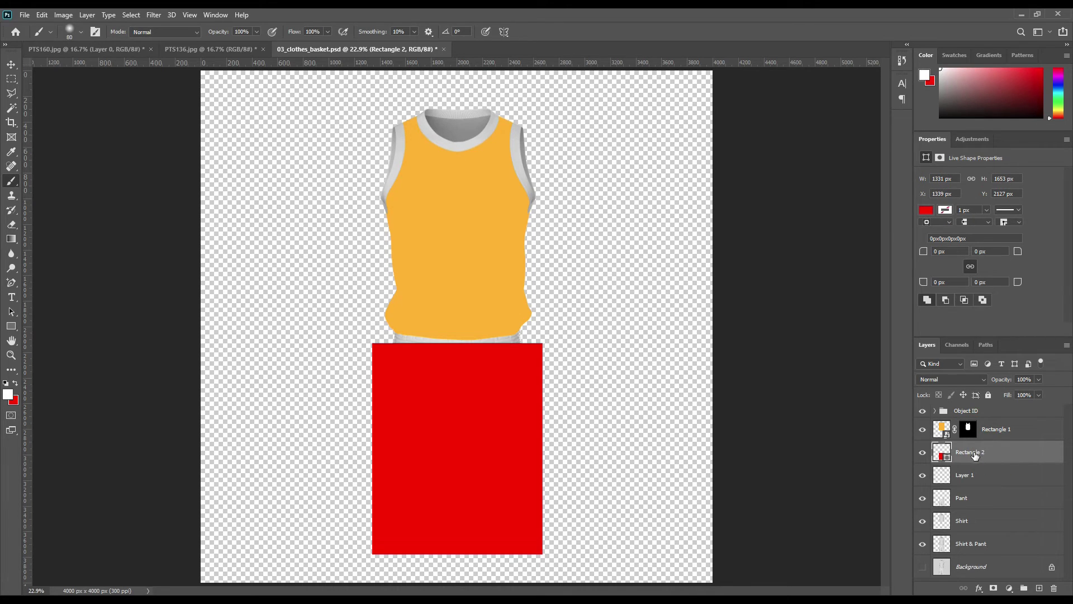
key("v")
key("Up")
key("Up")
key("Up")
key("Up")
key("Up")
key("Up")
key("Up")
key("Up")
key("Up")
key("Up")
key("Up")
key("Up")
key("Up")
key("Up")
key("Up")
key("Up")
key("Up")
key("Up")
key("Up")
key("Up")
key("Up")
key("Up")
key("Up")
key("Up")
key("Up")
key("Up")
key("Up")
key("Up")
key("Up")
key("Up")
key("Up")
key("Up")
key("Up")
key("Up")
key("Up")
key("Up")
key("Up")
key("Up")
key("Up")
key("Up")
key("Up")
key("Up")
key("Up")
key("Up")
key("Up")
key("Up")
key("Up")
key("Up")
key("Up")
key("Up")
key("Up")
key("Up")
key("Up")
key("Up")
key("Up")
key("Up")
key("Up")
key("Up")
key("Up")
key("Up")
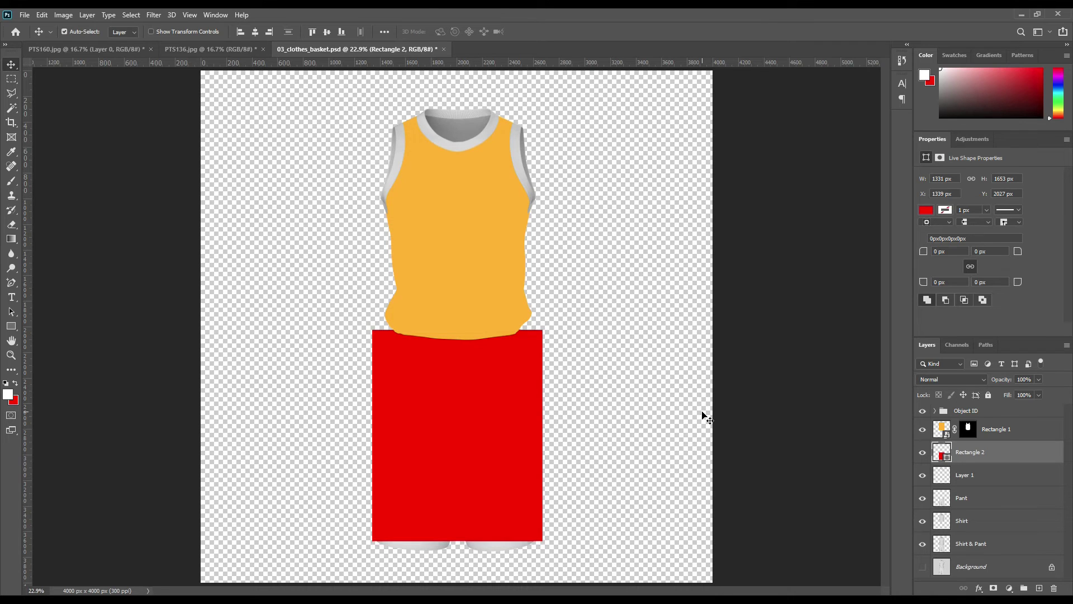
Stretch the lower edge of Rectangle 2 down past the pant hems, making it about 1784 px high
key("ctrl+t")
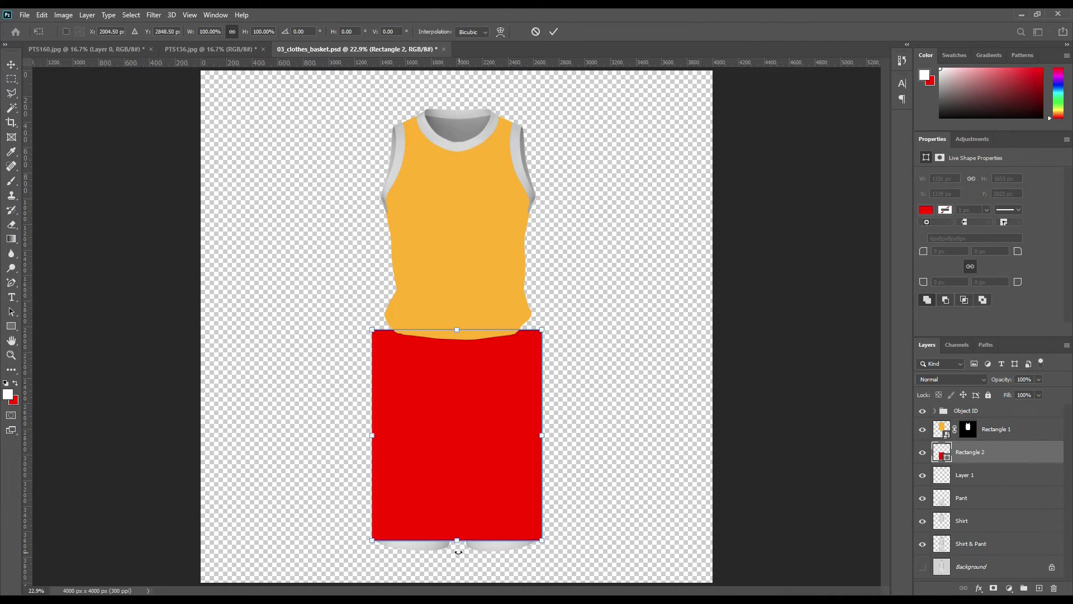
left_click_drag(456, 542, 457, 563)
left_click(554, 32)
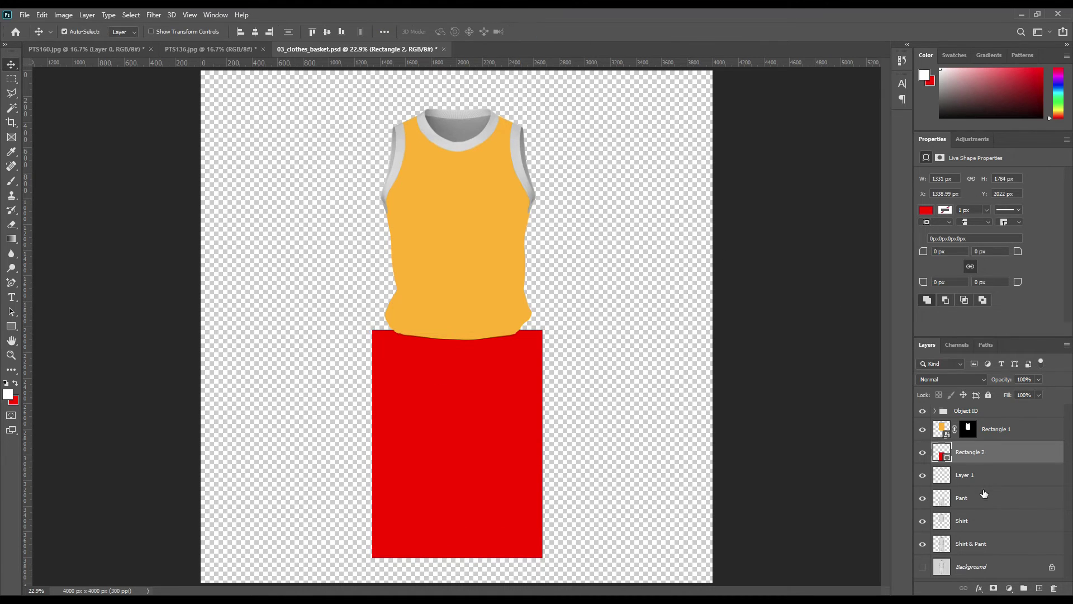
Convert Rectangle 2 to a smart object and mask it with the outline of the Pant layer
right_click(975, 457)
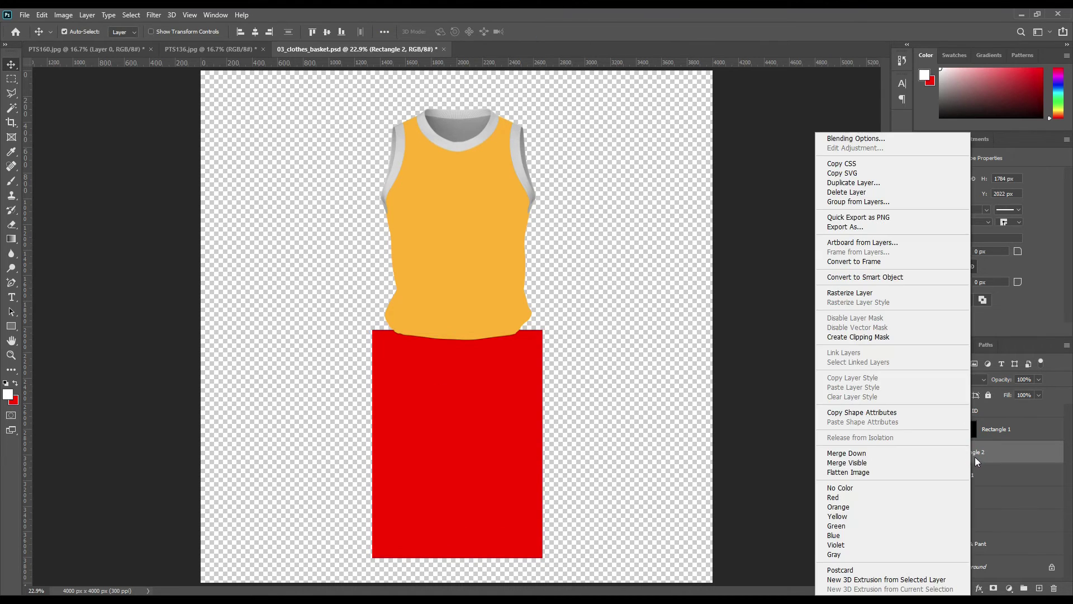
left_click(883, 279)
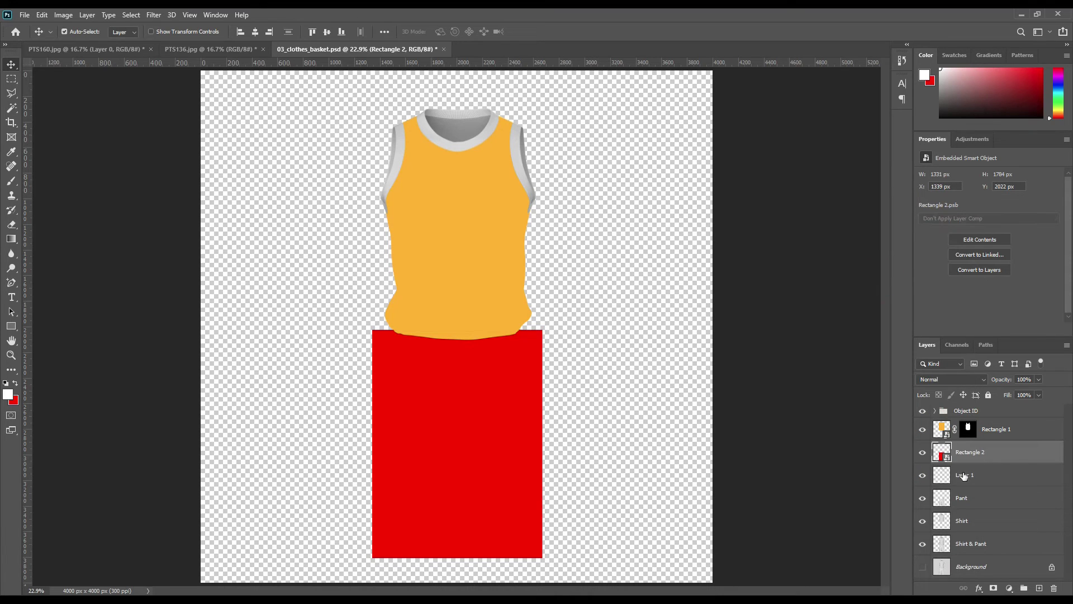
left_click(944, 500, "ctrl")
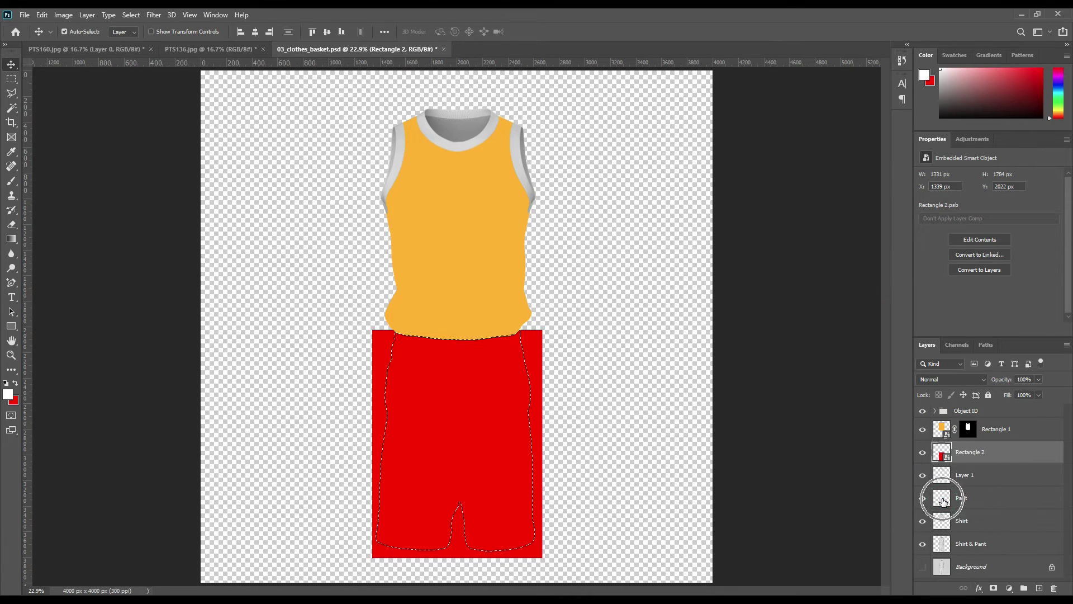
left_click(994, 588)
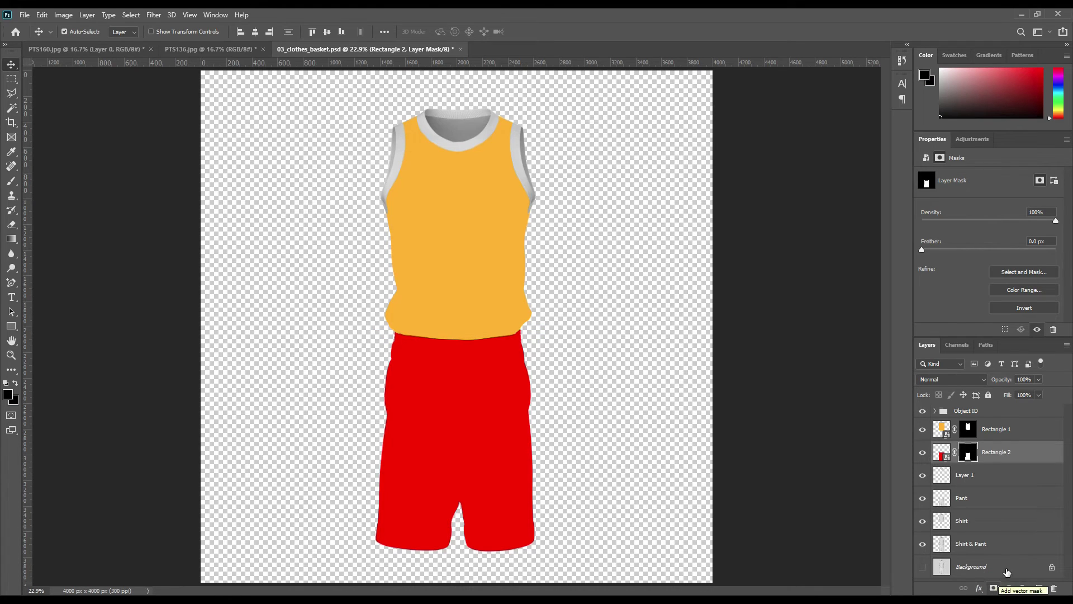
Load Layer 1 as a selection and add a Solid Color fill directly above it, using red ff0000 sampled from the pant
left_click(940, 476, "ctrl")
left_click(987, 479)
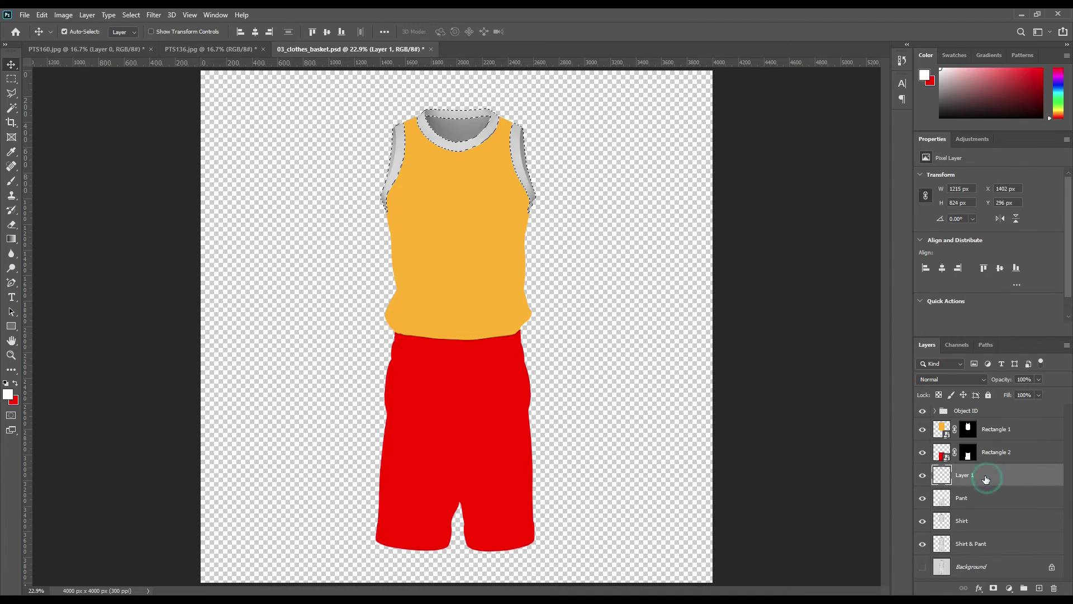
left_click(1009, 588)
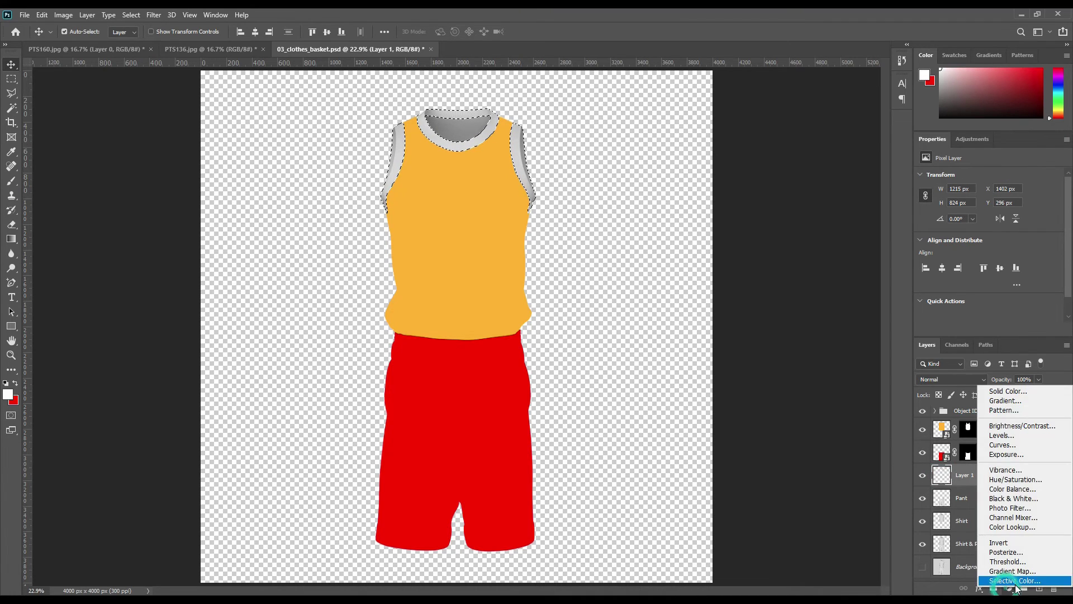
left_click(1006, 390)
left_click(483, 365)
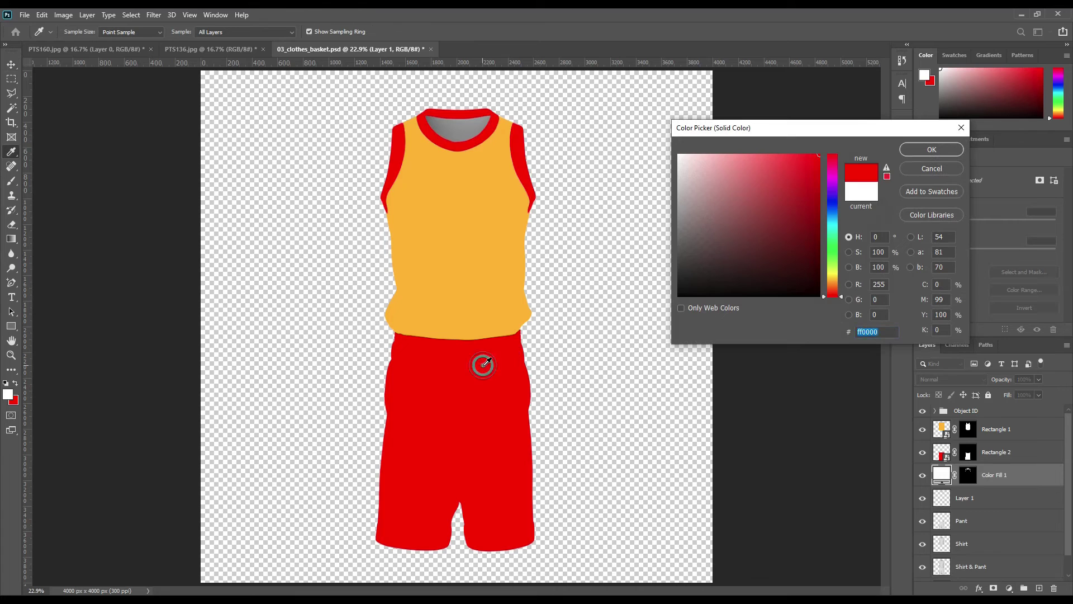
left_click(930, 149)
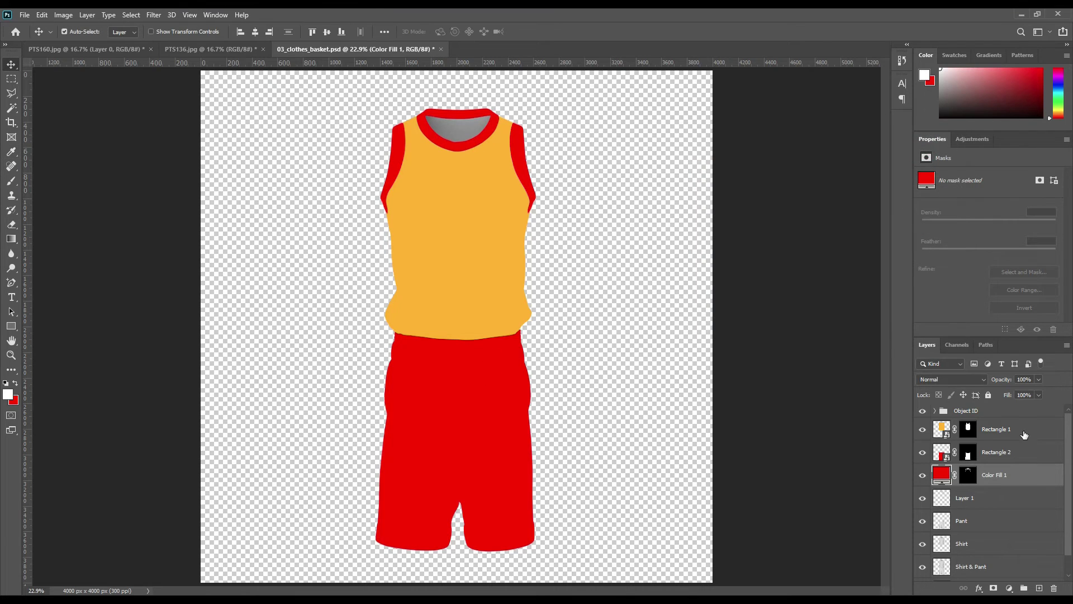
Load Shape 6 from the Object ID group as a selection and add a Solid Color fill above Layer 1 in orange ffb400 sampled from the shirt
left_click(935, 411)
left_click(956, 481, "ctrl")
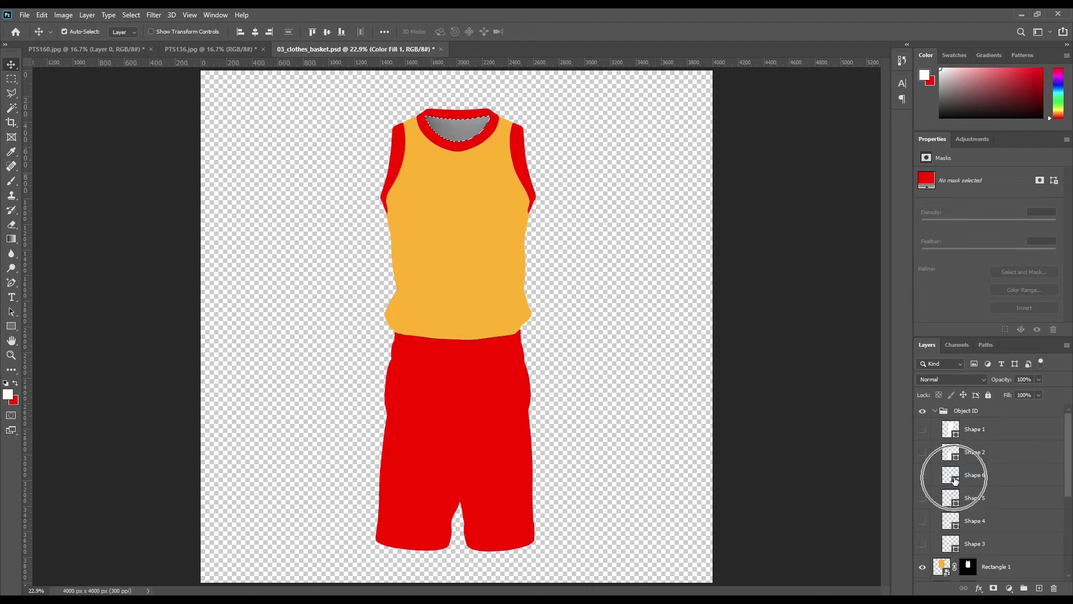
left_click(938, 412)
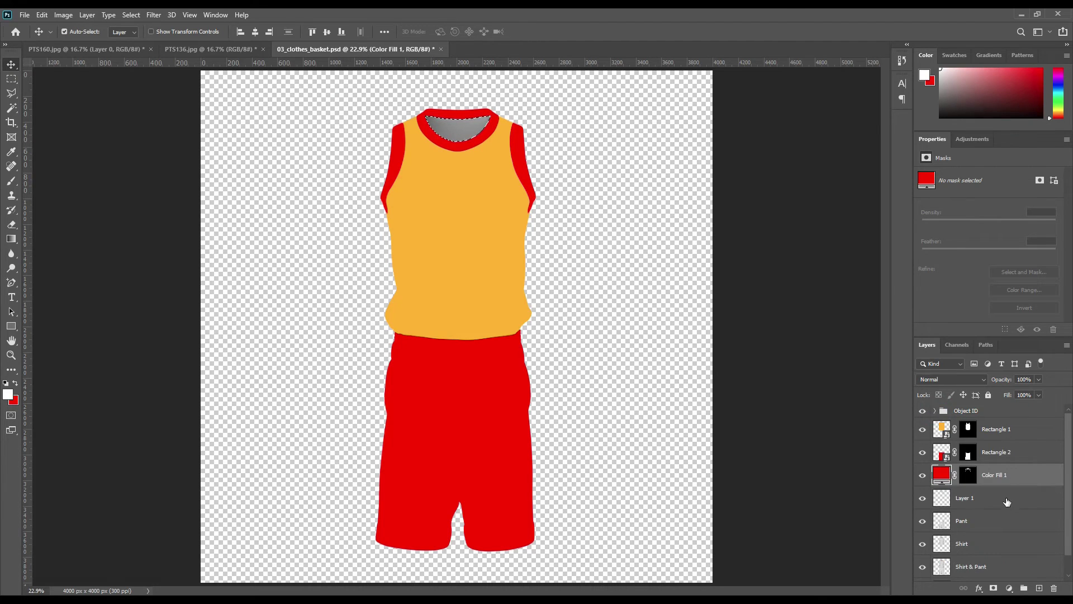
left_click(996, 493)
left_click(1009, 588)
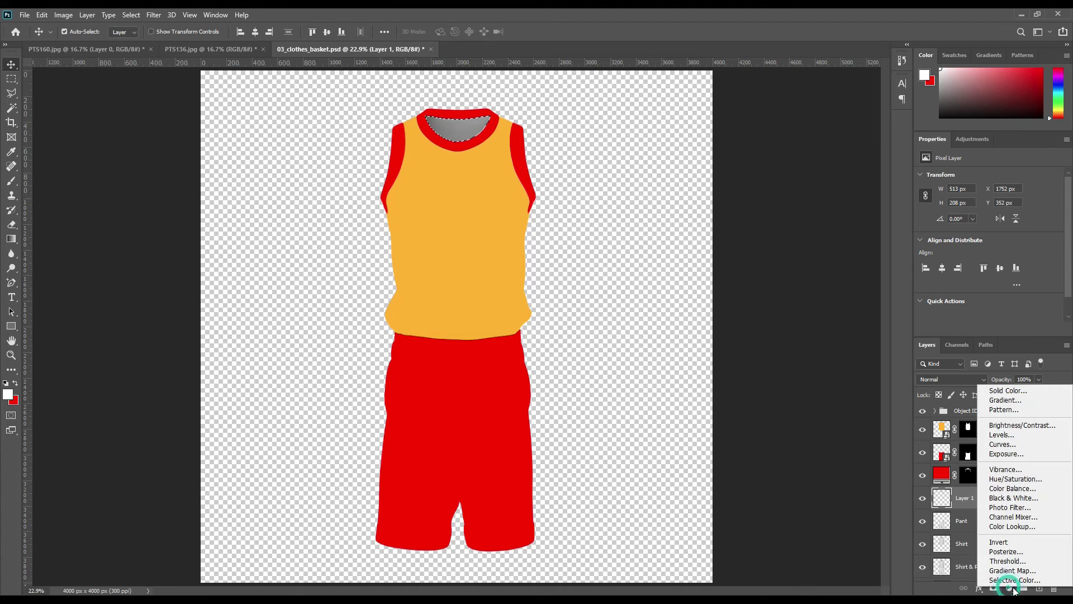
left_click(1001, 391)
left_click(451, 193)
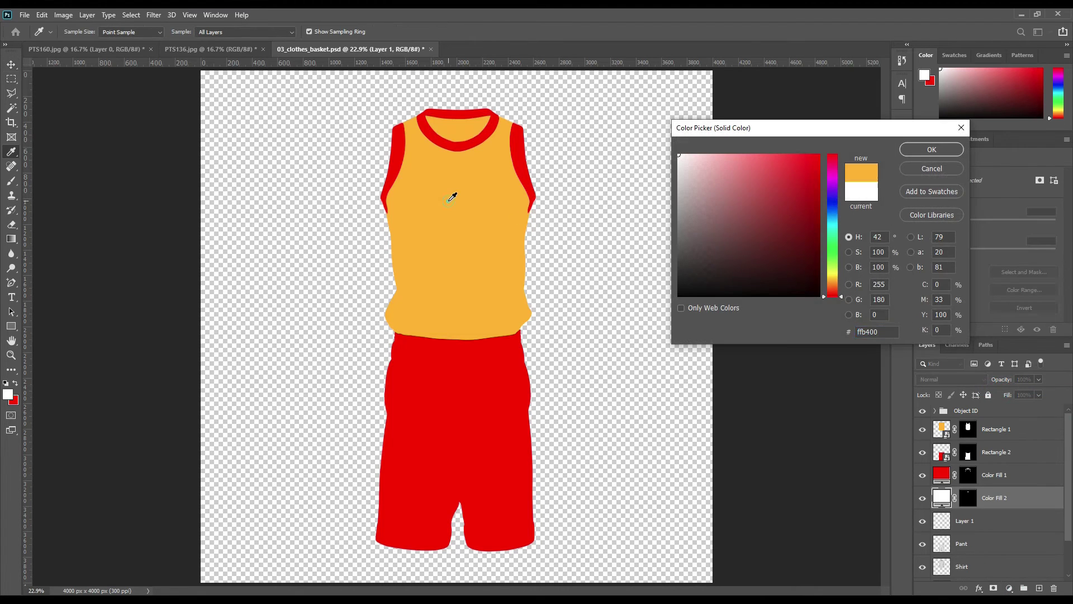
left_click(927, 150)
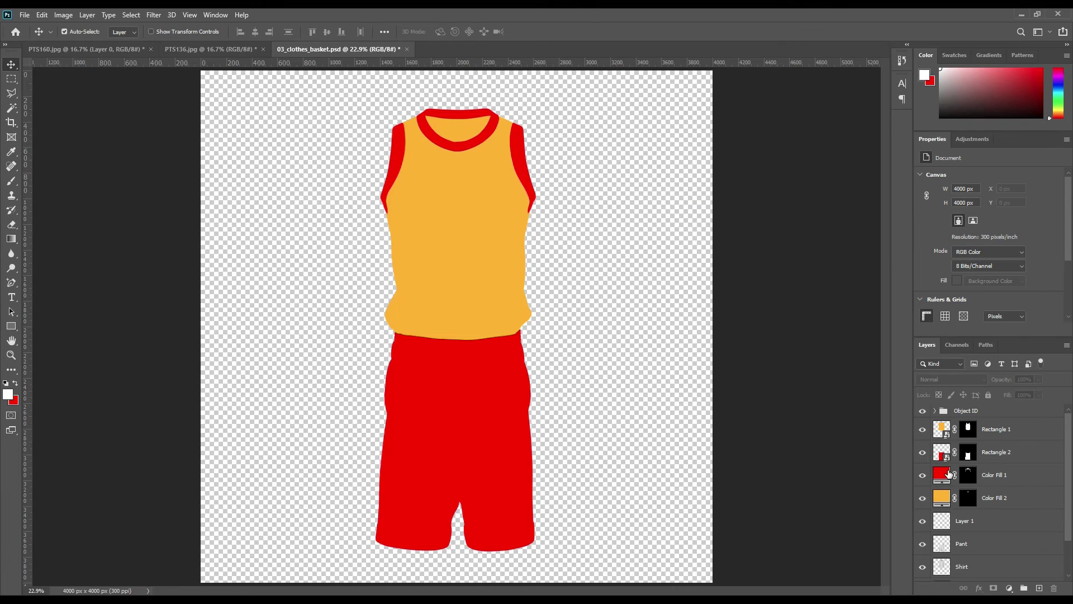
Move the Layer 1, Pant and Shirt layers into the Object ID group and hide the group
scroll(1019, 529, "down", 1)
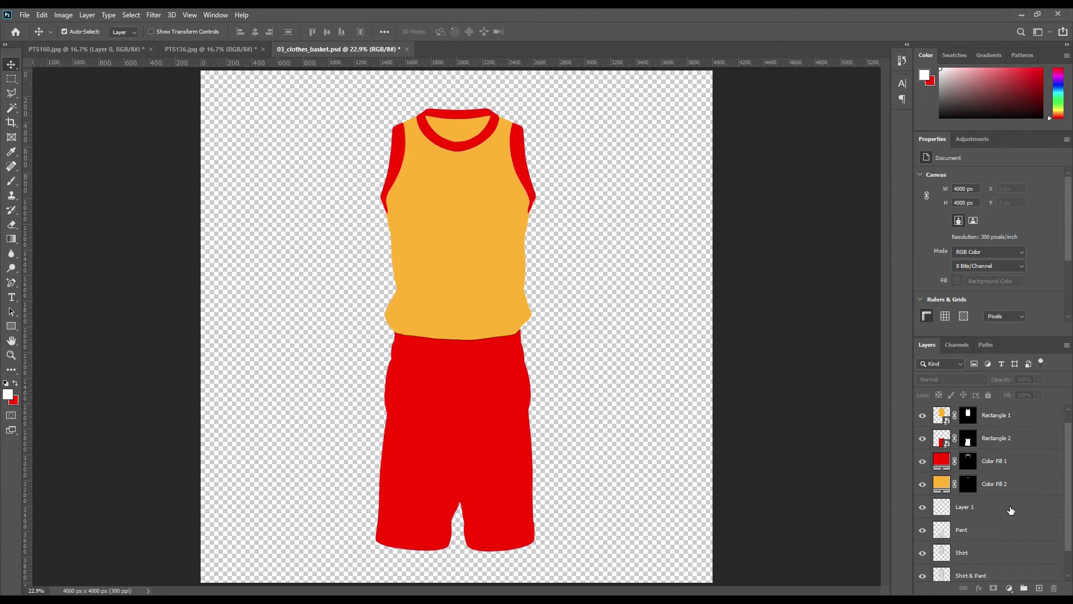
scroll(988, 544, "down", 1)
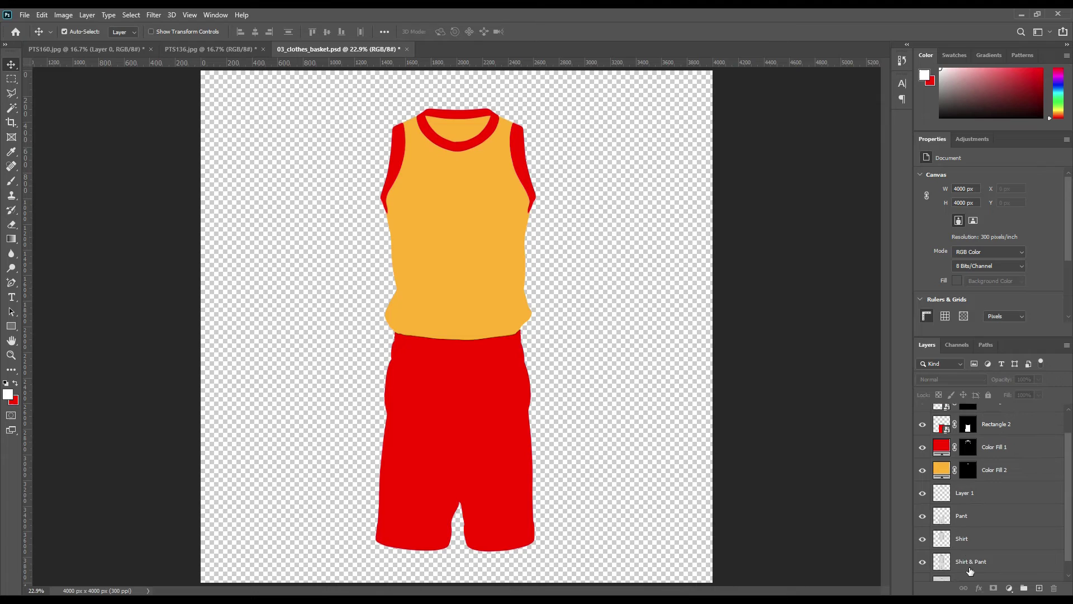
left_click(984, 564)
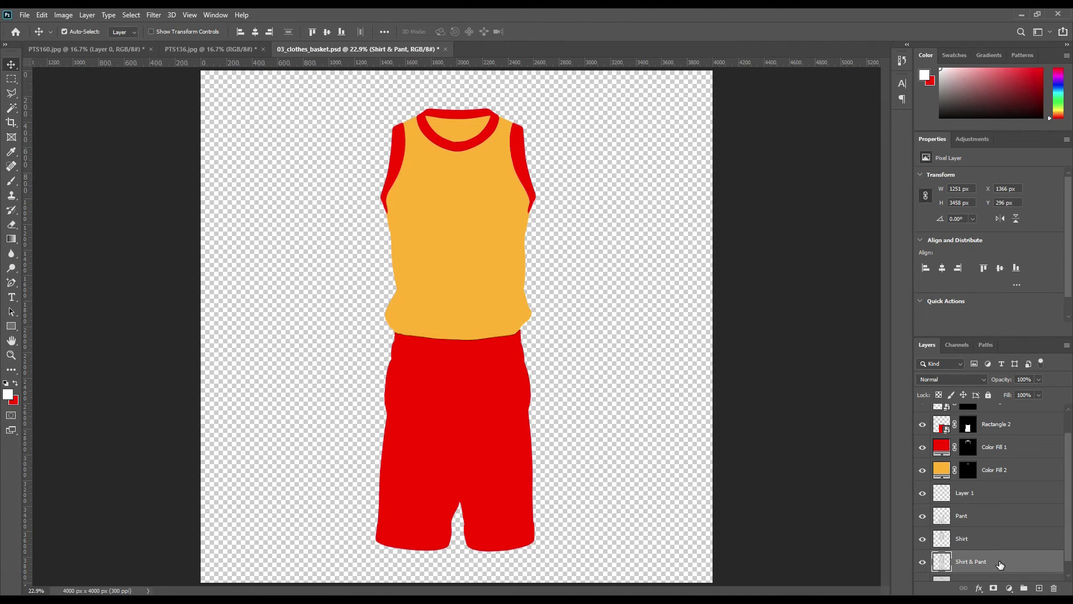
left_click(972, 540)
left_click(996, 497, "shift")
left_click_drag(997, 499, 976, 429)
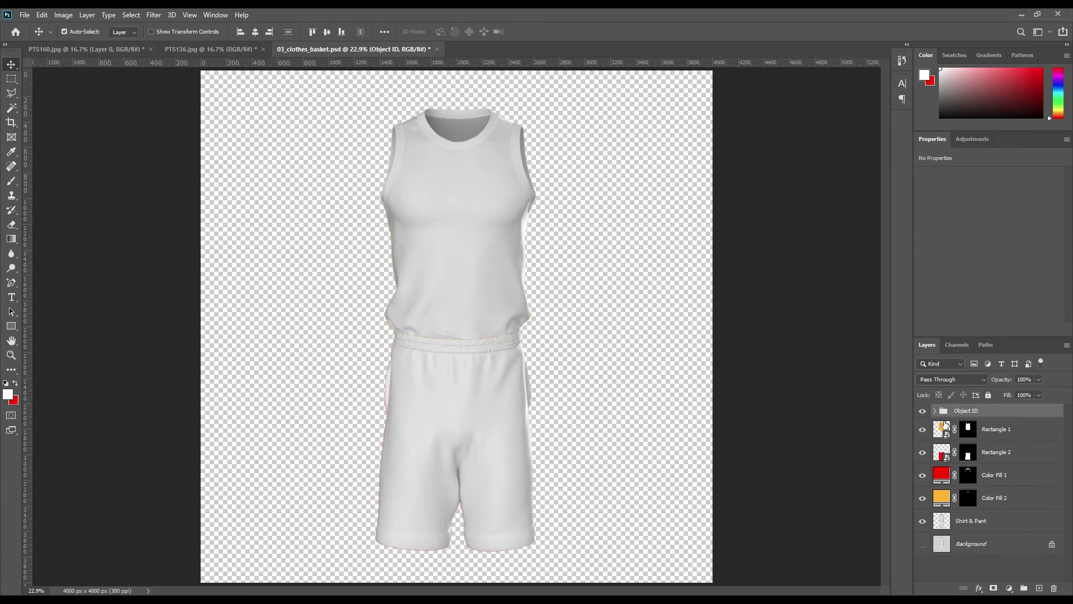
left_click(923, 411)
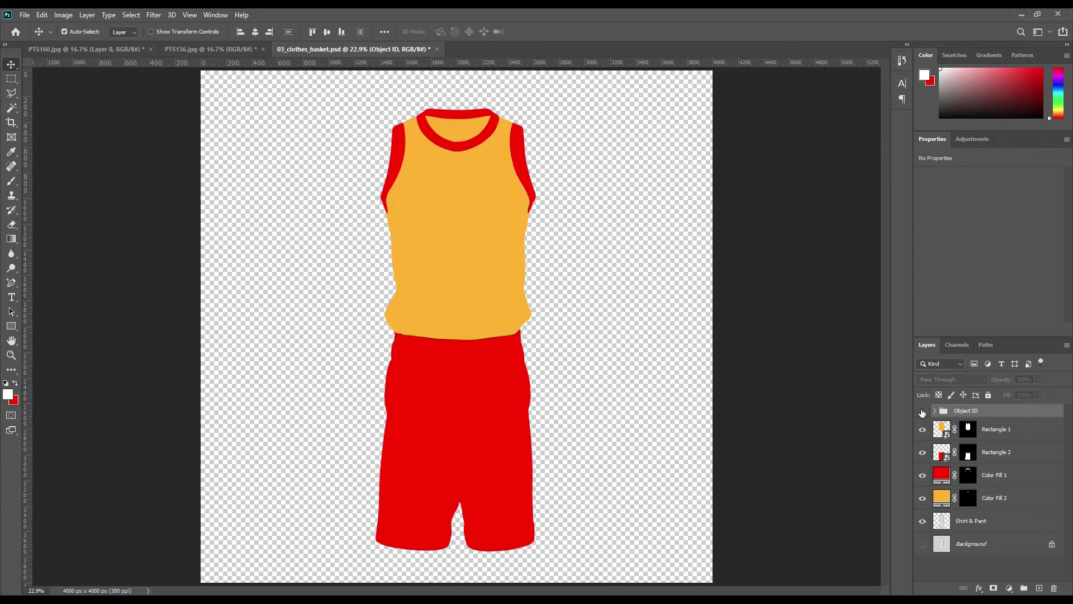
Move the Shirt & Pant layer above Rectangle 1, directly below the Object ID group, and keep it visible
left_click(977, 522)
left_click(942, 523, "ctrl")
key("ctrl+d")
left_click_drag(976, 521, 995, 426)
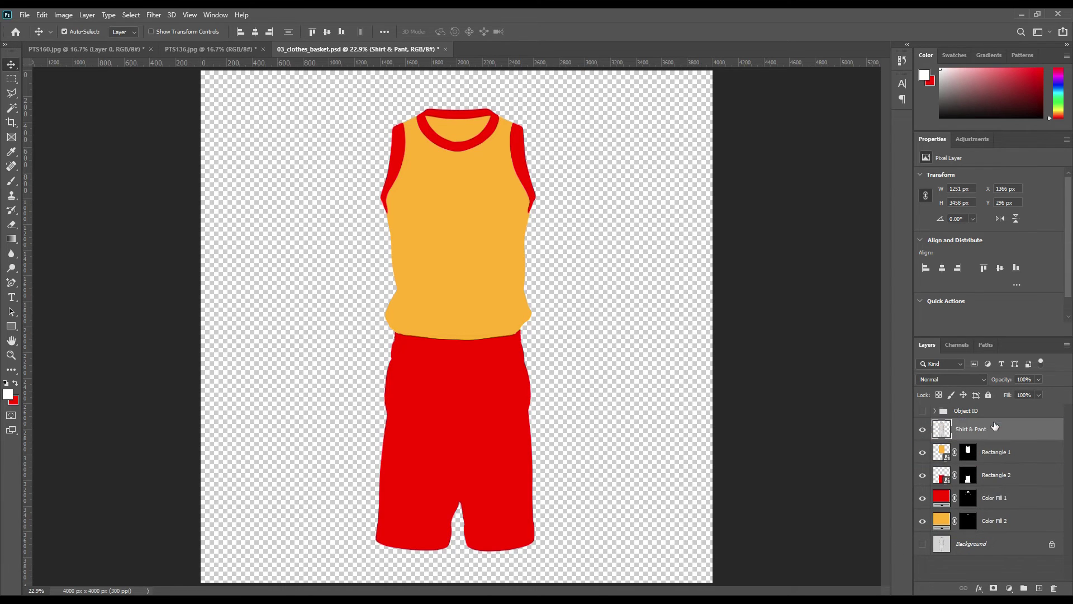
left_click(923, 430)
left_click(923, 430)
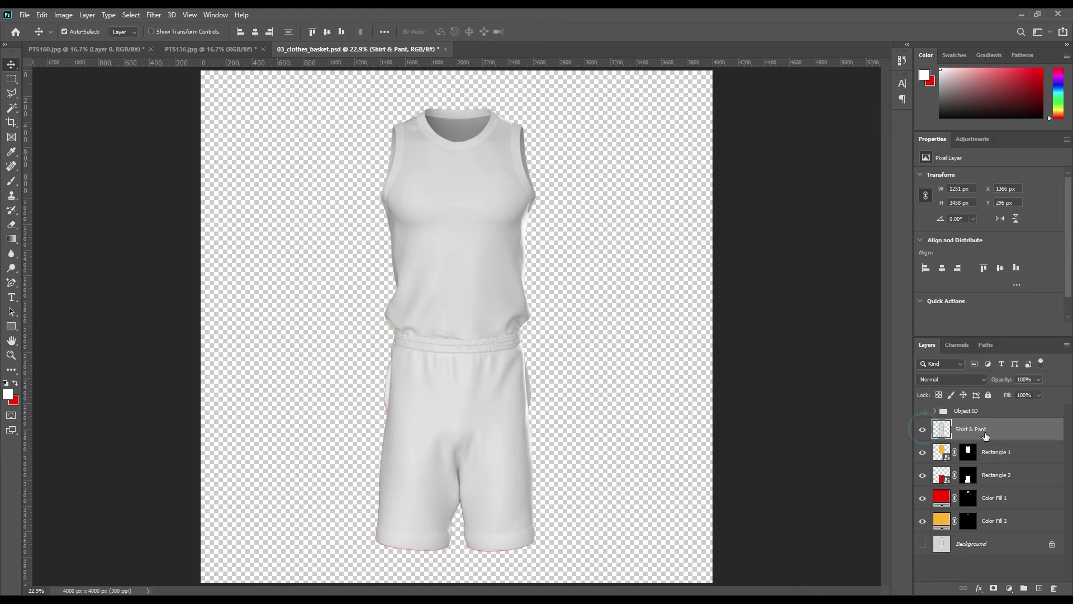
Duplicate the Shirt & Pant layer twice, naming the upper copy Light and the lower copy Midtone
left_click(992, 431)
key("ctrl+j")
key("ctrl+j")
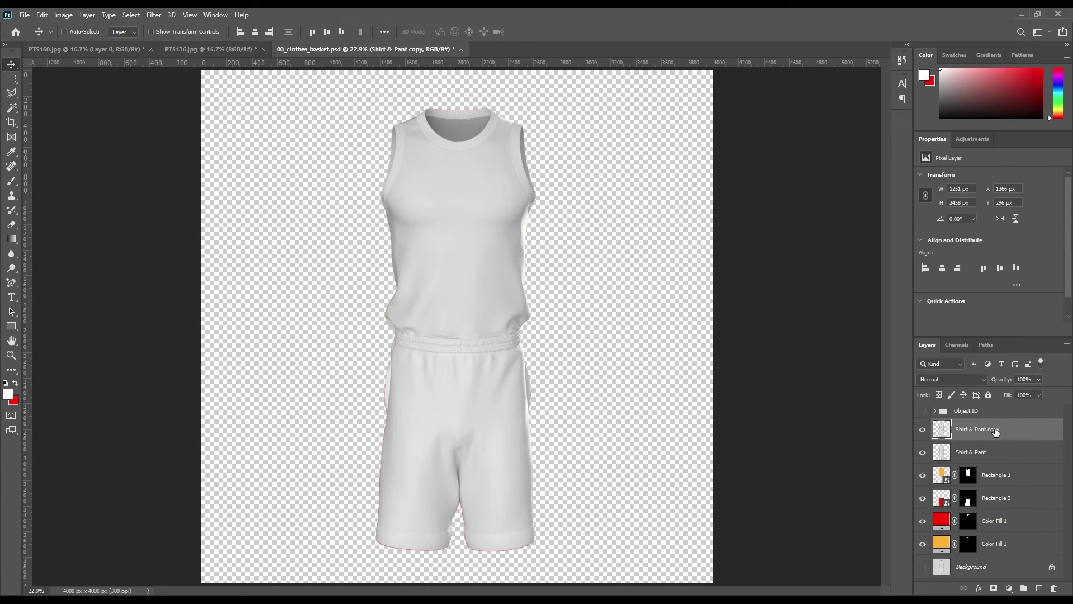
double_click(996, 430)
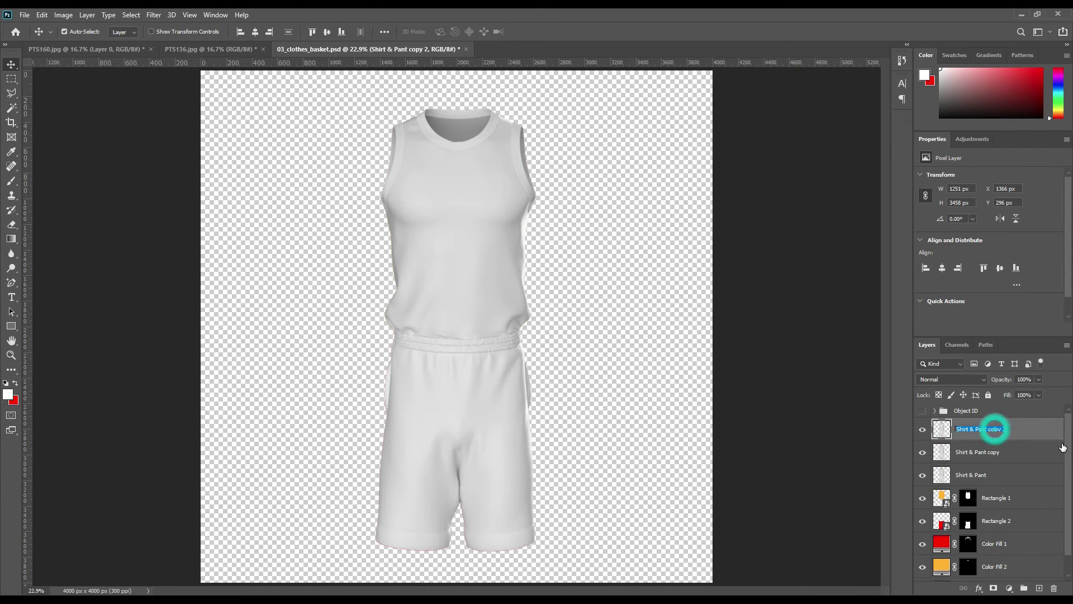
type("Light")
key("Return")
double_click(987, 451)
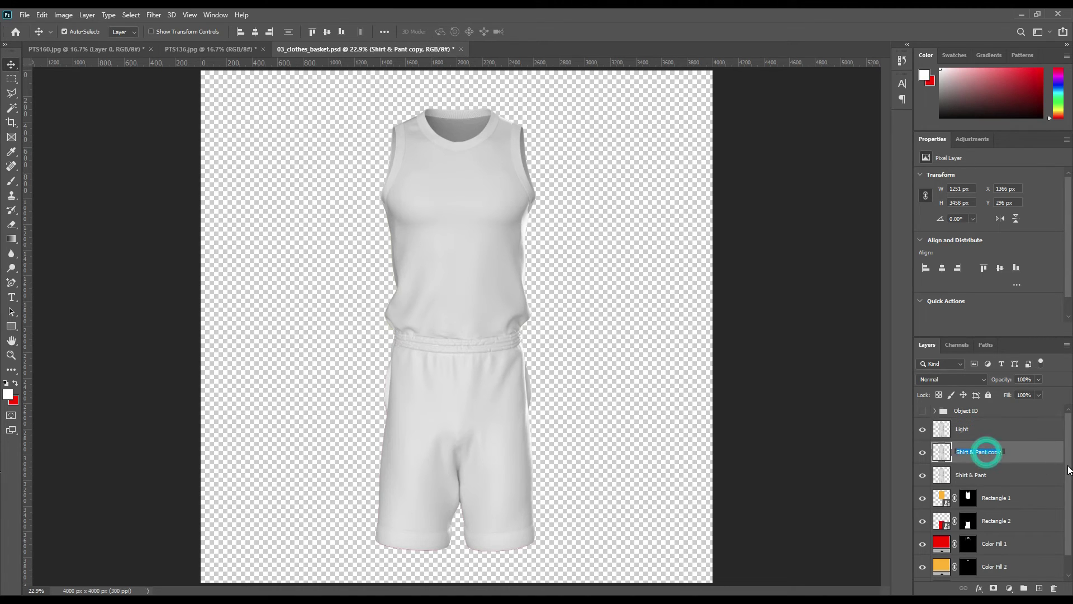
type("M")
key("Return")
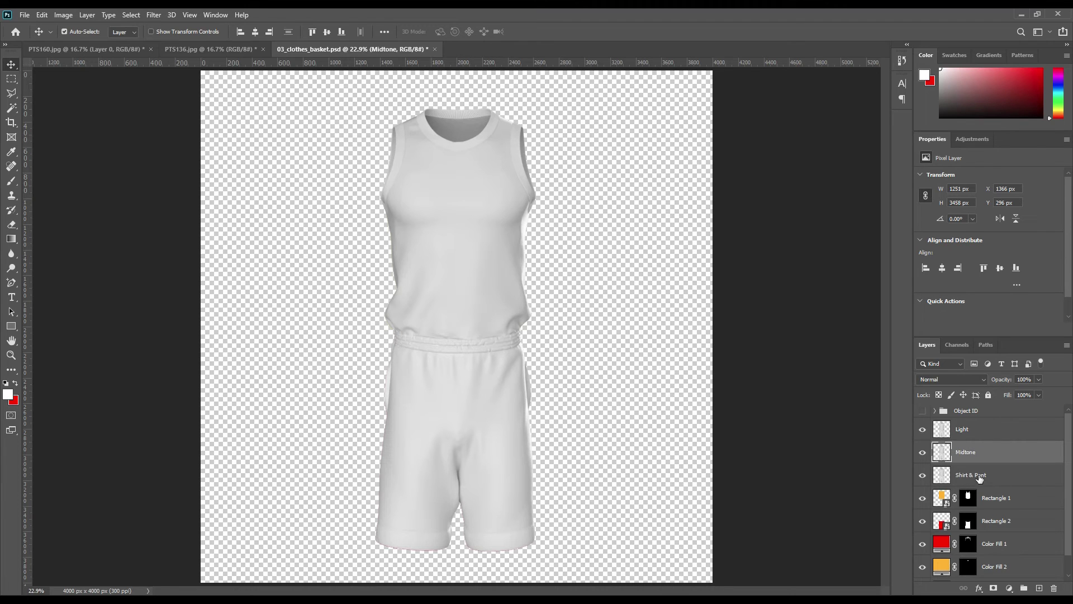
Rename the original Shirt & Pant layer as Shadow
double_click(980, 476)
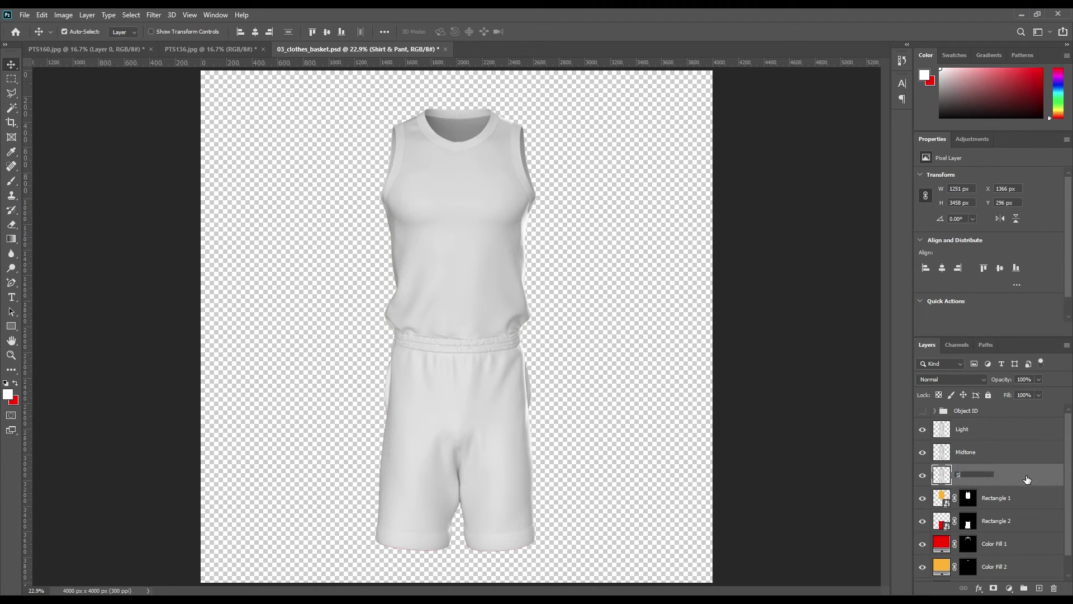
type("Shadow")
key("Return")
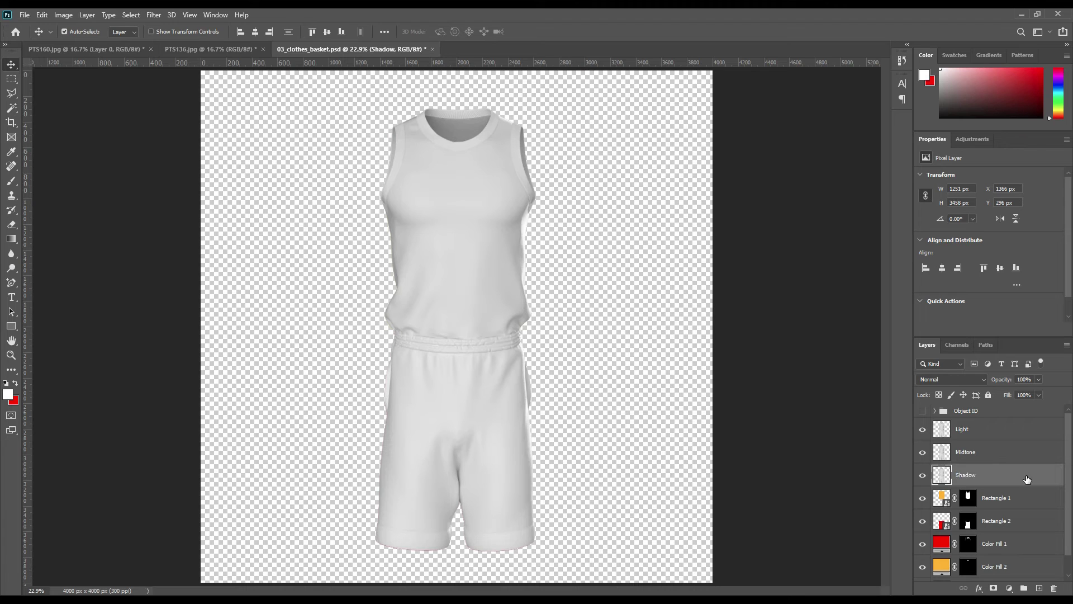
Hide the Light and Midtone layers and set the Shadow layer's blend mode to Linear Burn
left_click(923, 430)
left_click(923, 453)
left_click(946, 378)
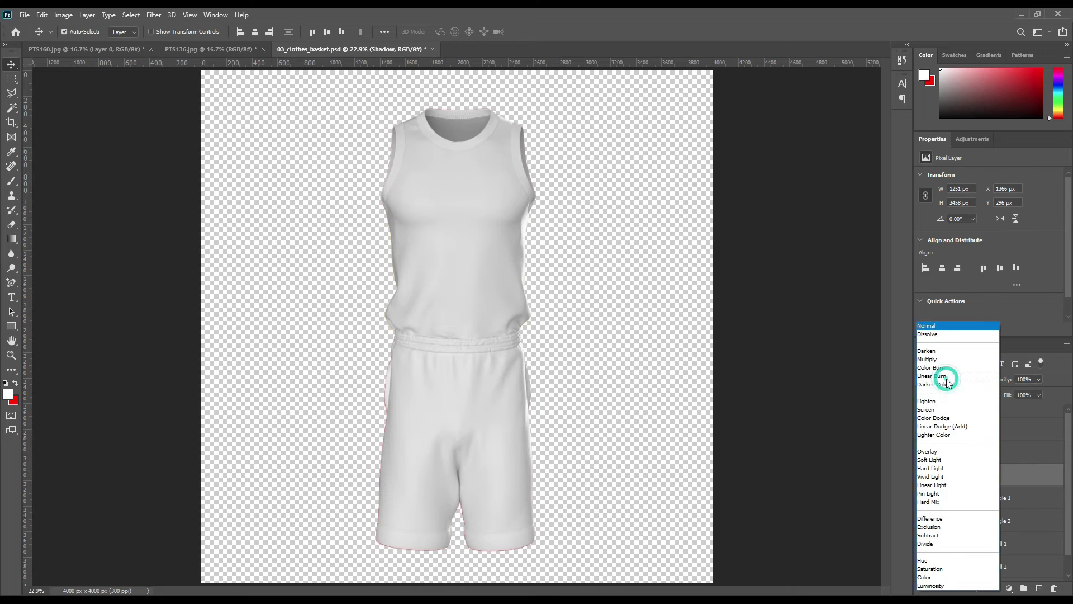
left_click(946, 374)
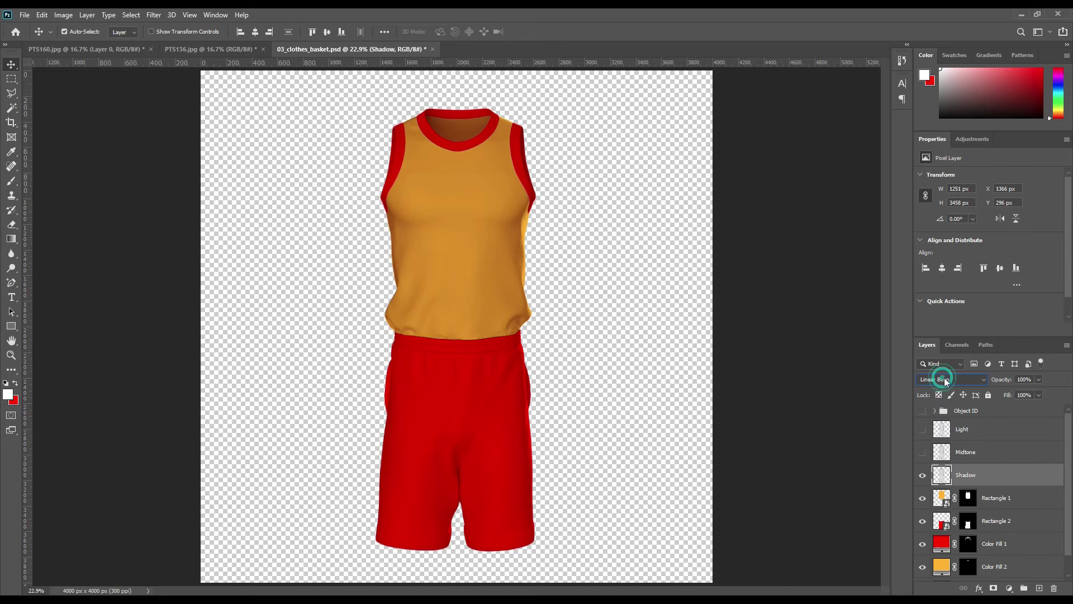
Show the Midtone layer and set its blend mode to Linear Dodge (Add)
left_click(924, 452)
left_click(970, 452)
left_click(952, 379)
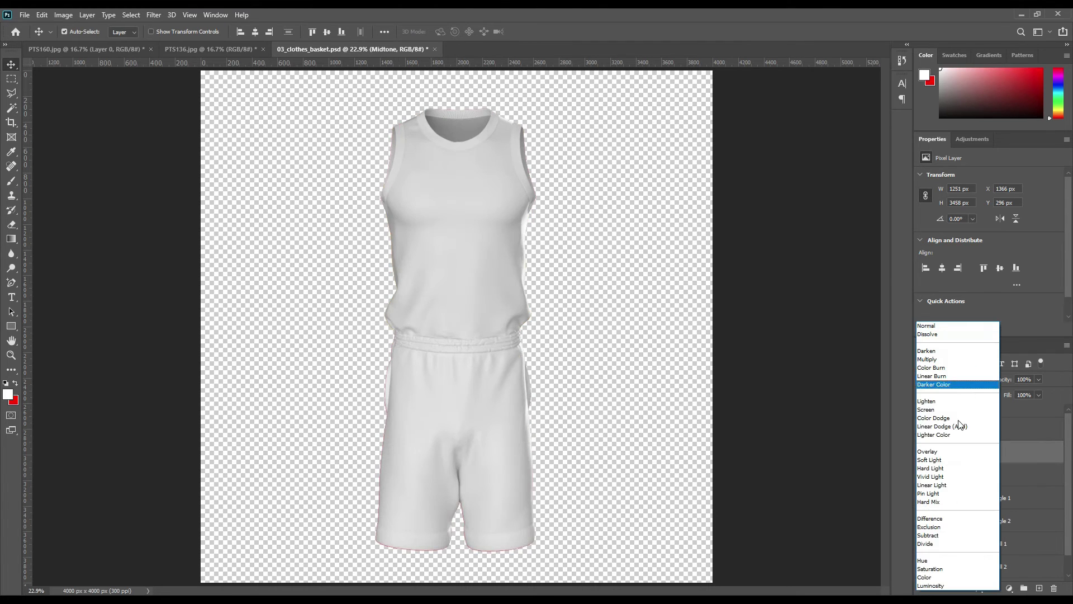
left_click(959, 426)
Apply Levels to the Midtone layer with a black input level of 200 and a white output level of 135
left_click(63, 15)
mouse_move(78, 41)
left_click(192, 55)
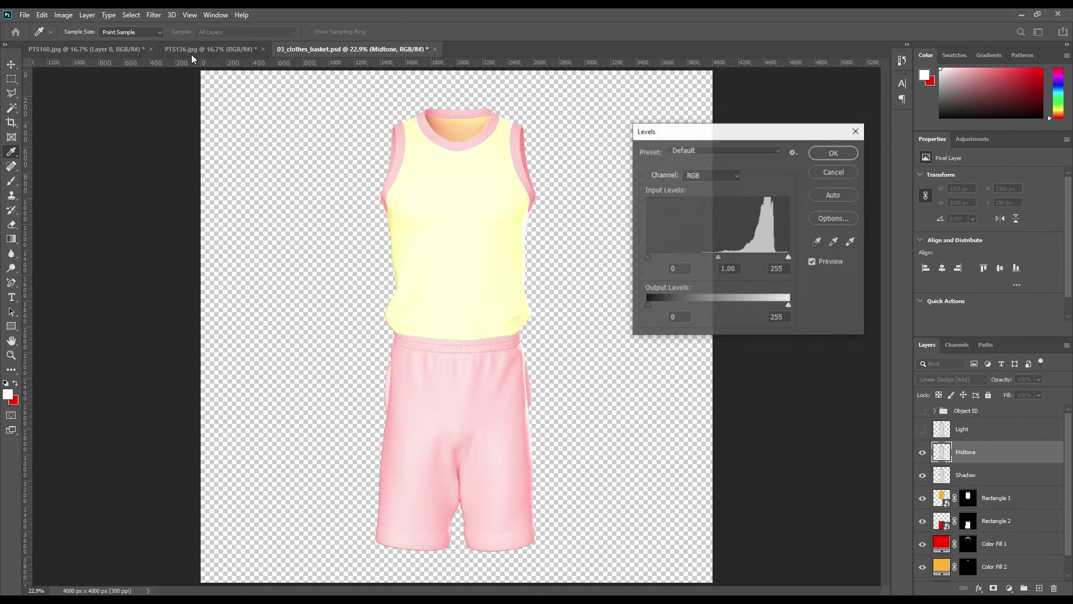
left_click_drag(647, 257, 756, 261)
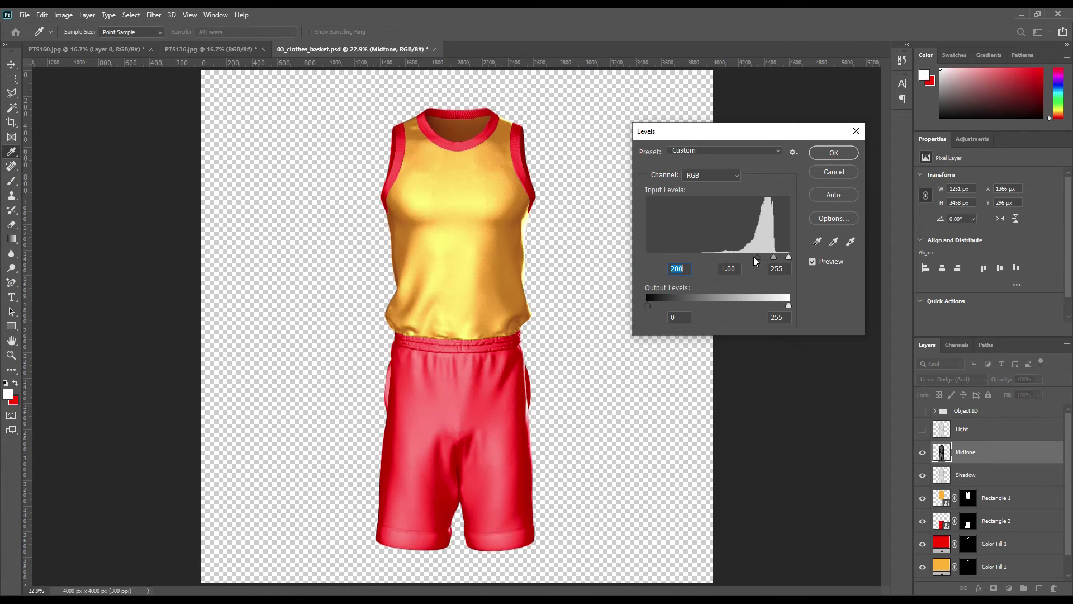
left_click_drag(788, 306, 722, 306)
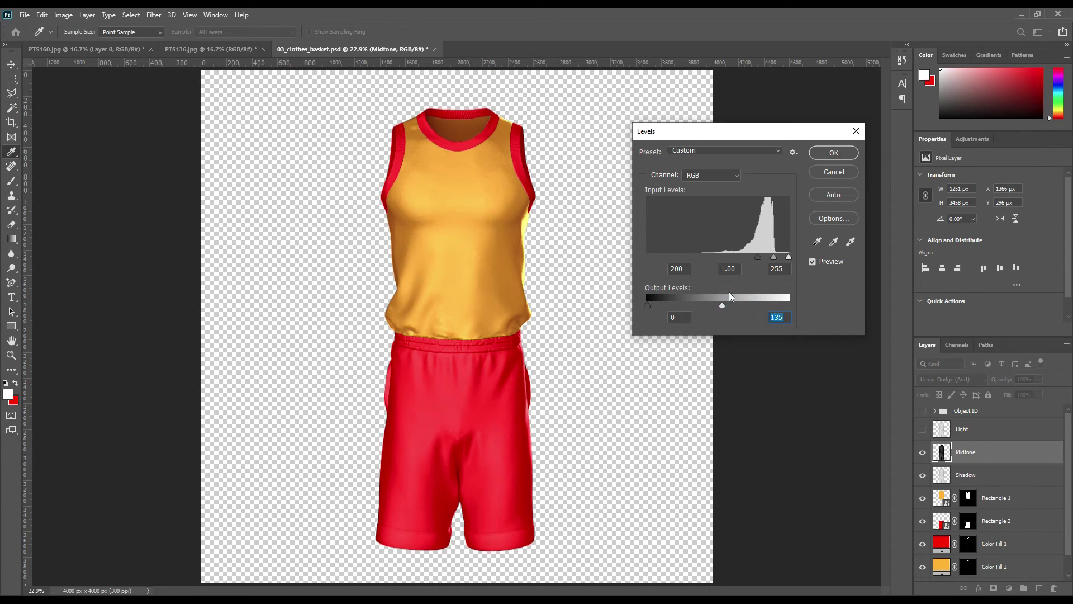
left_click(833, 152)
Show the Light layer and set its blend mode to Screen
left_click(922, 429)
left_click(970, 428)
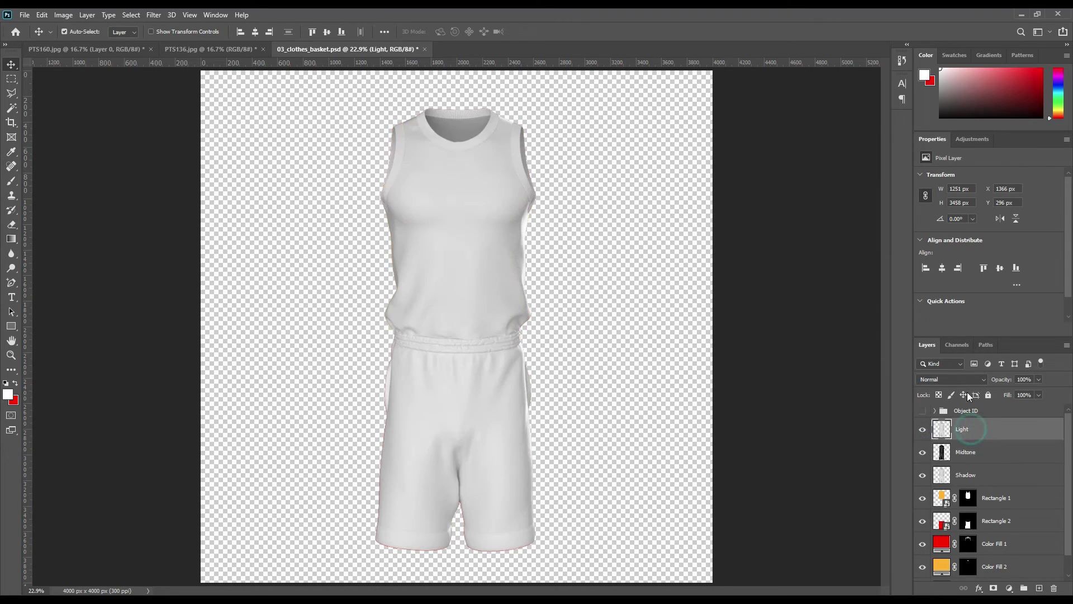
left_click(951, 379)
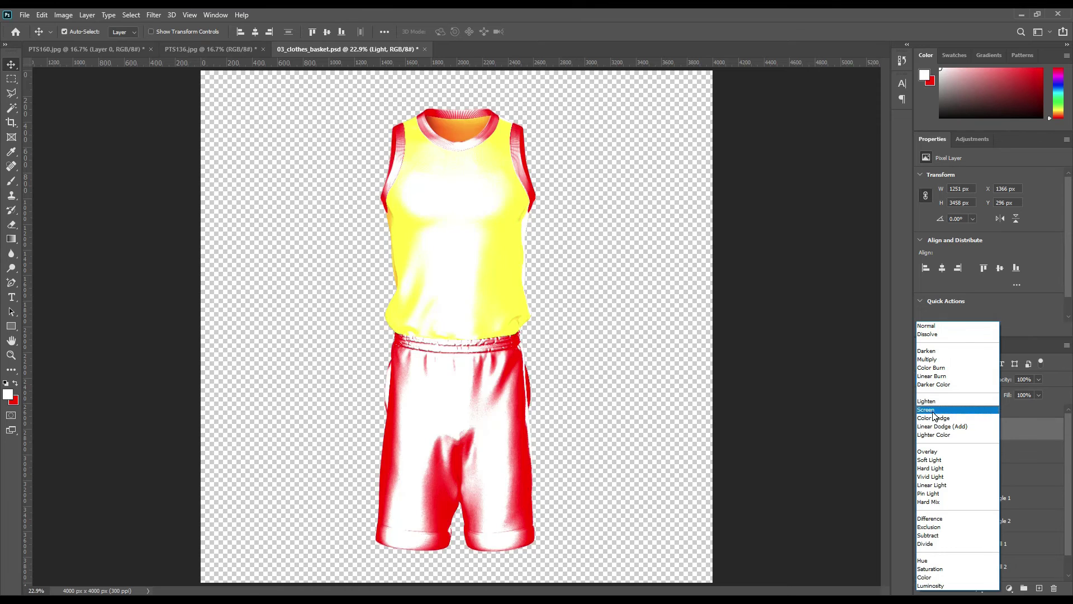
left_click(951, 410)
Apply Levels to the Light layer with a black input level of 209 and a white output level of 170
left_click(63, 14)
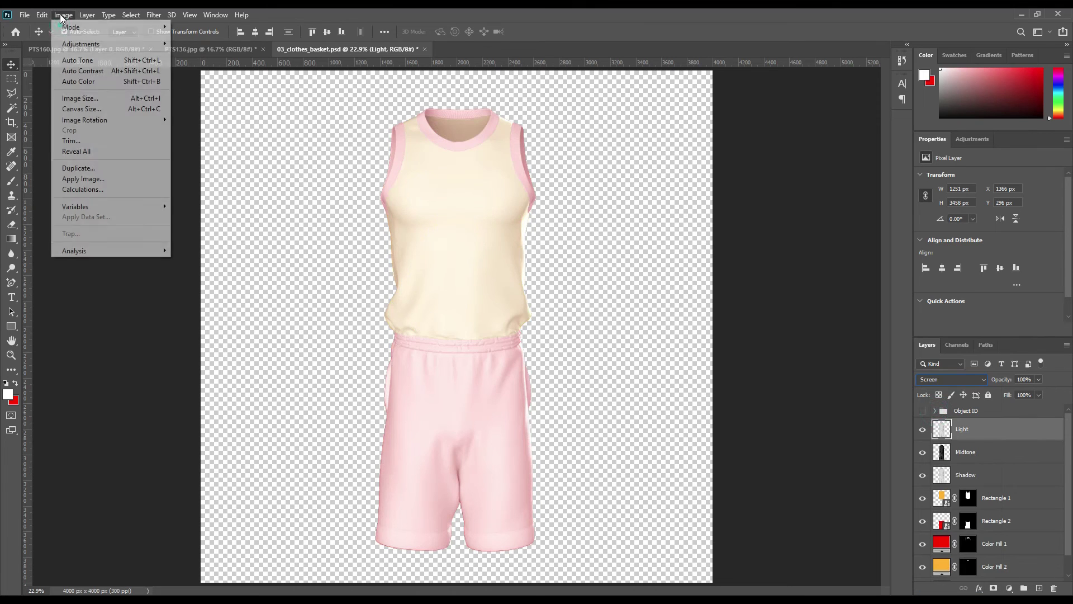
mouse_move(77, 43)
left_click(215, 55)
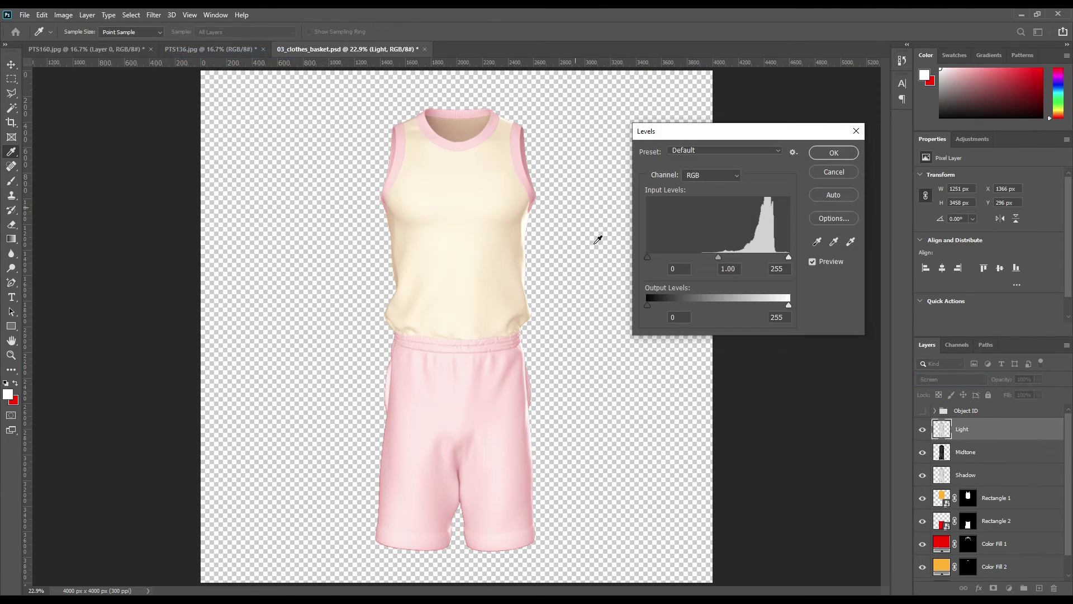
left_click_drag(647, 257, 763, 257)
left_click_drag(789, 306, 743, 307)
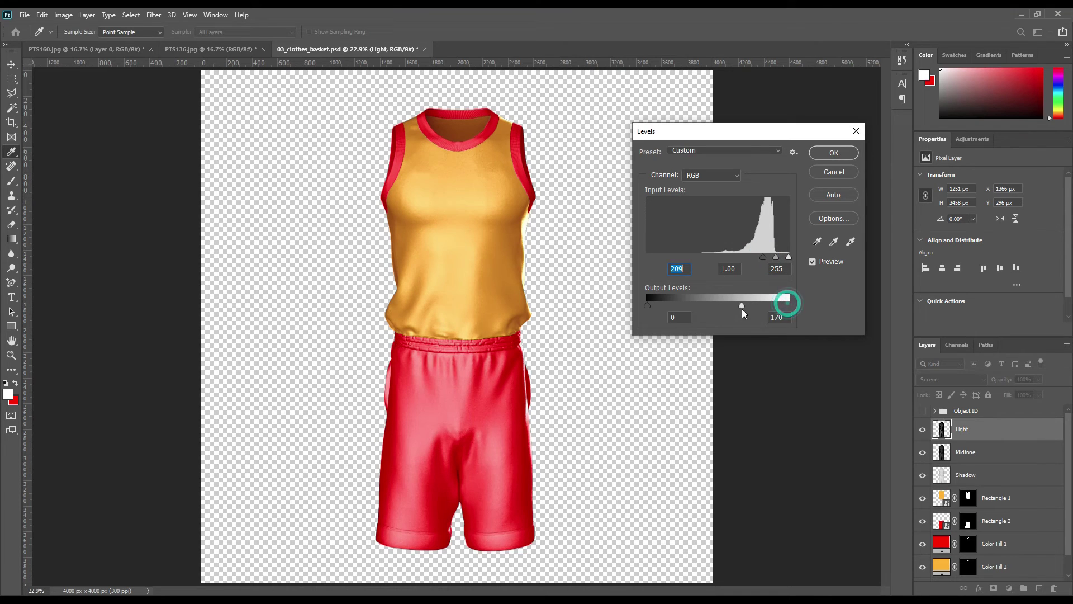
left_click(831, 152)
left_click(811, 329)
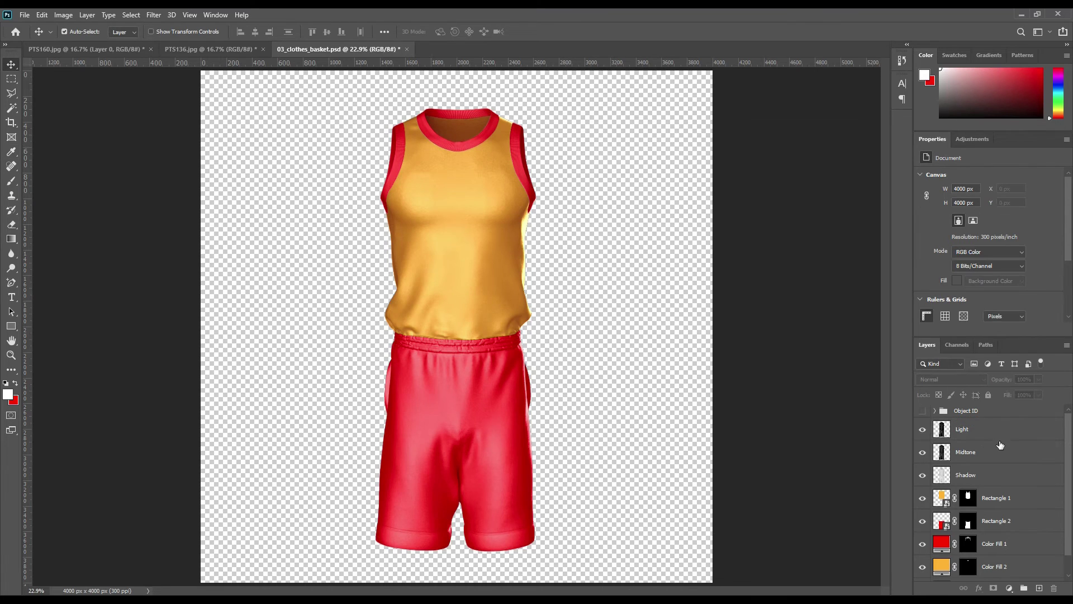
Group the Light, Midtone and Shadow layers and name the group FX
left_click(978, 430)
left_click(973, 475, "shift")
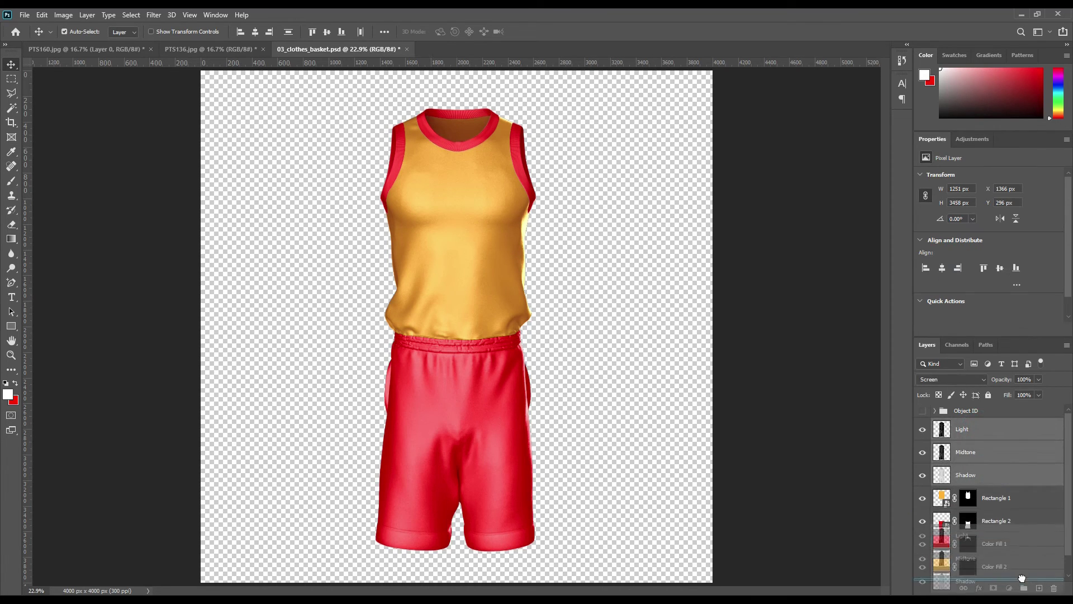
key("ctrl+g")
double_click(965, 424)
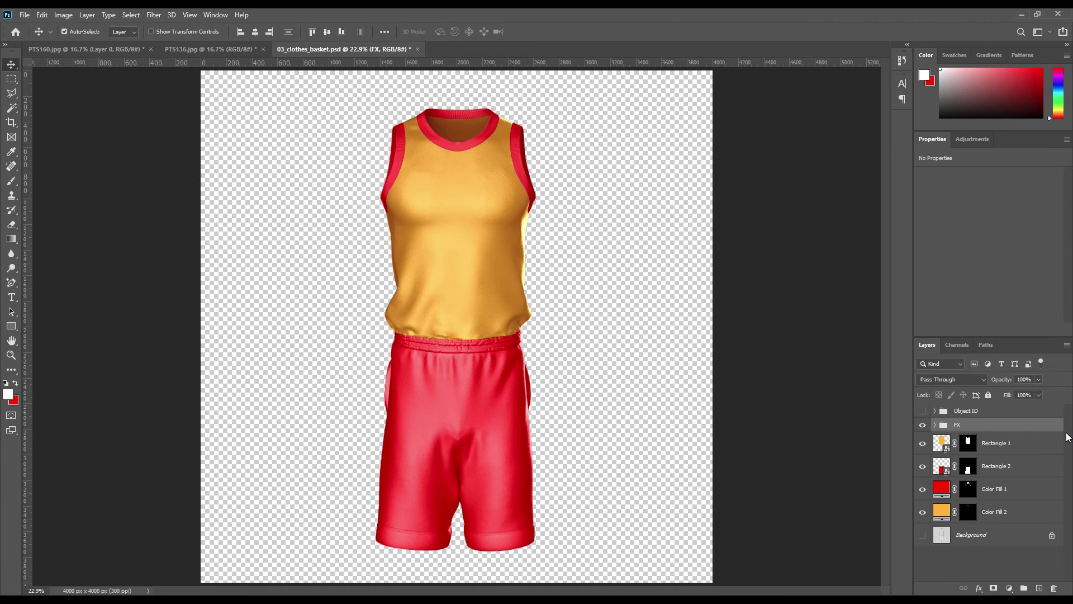
Open the Rectangle 1 smart object and copy the hexagon artwork from PTS160.jpg into it above the orange rectangle
double_click(943, 445)
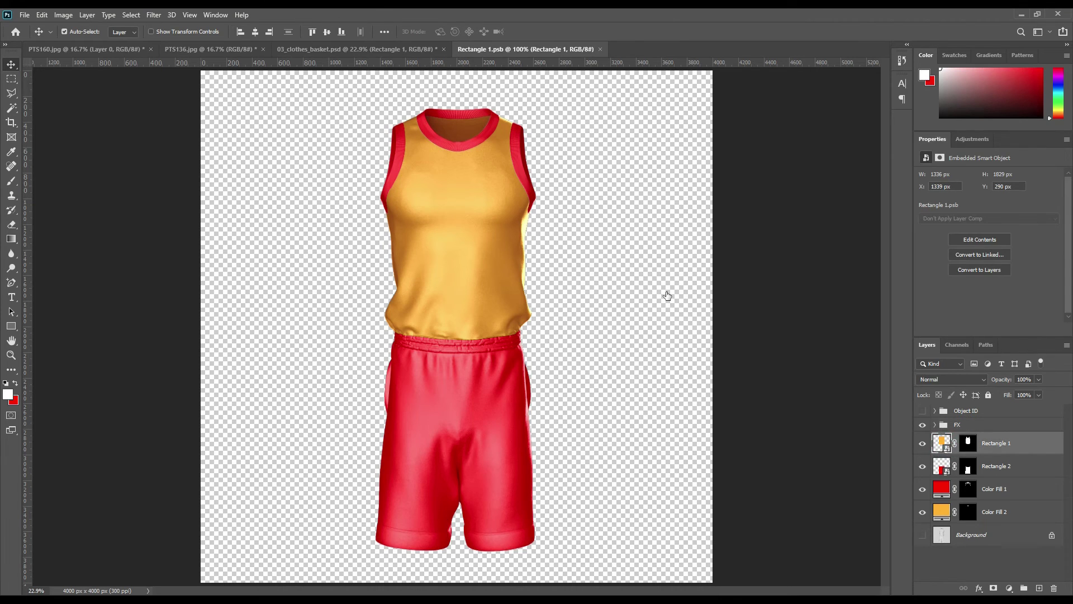
left_click(82, 50)
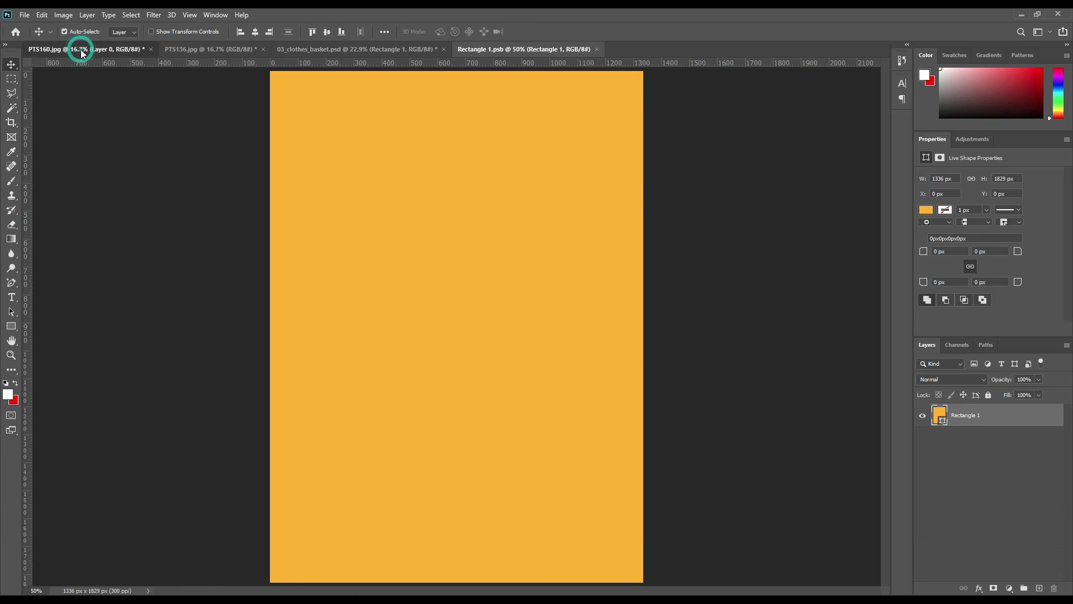
left_click_drag(466, 268, 448, 253)
Scale the hexagon artwork non-proportionally to 1336 × 1829 px so that it fills the Rectangle 1 canvas
key("ctrl+t")
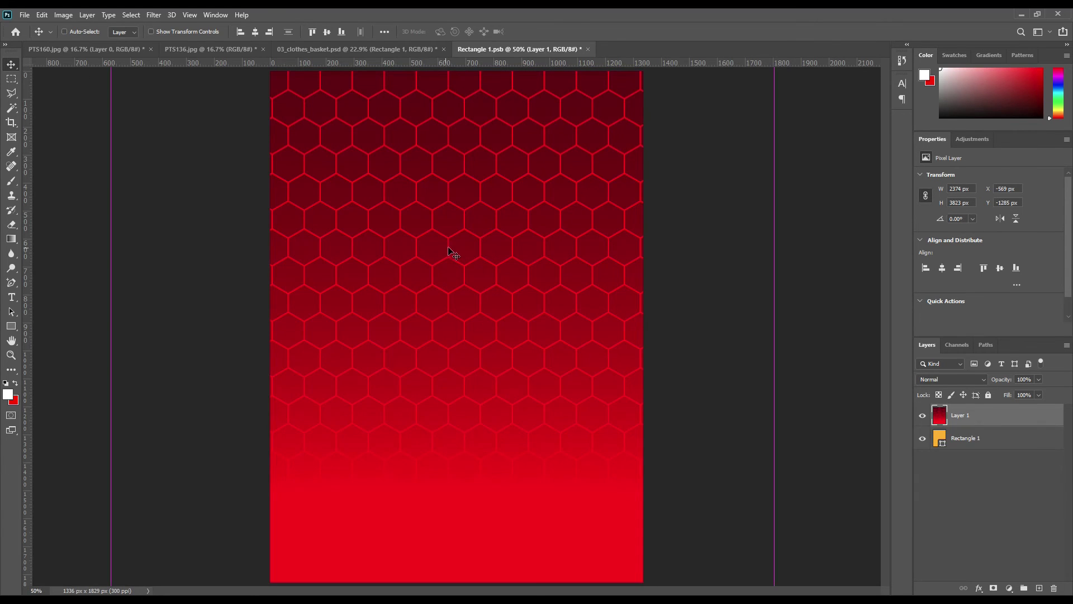
left_click_drag(771, 244, 367, 244)
left_click_drag(284, 293, 445, 326)
left_click_drag(528, 487, 643, 582)
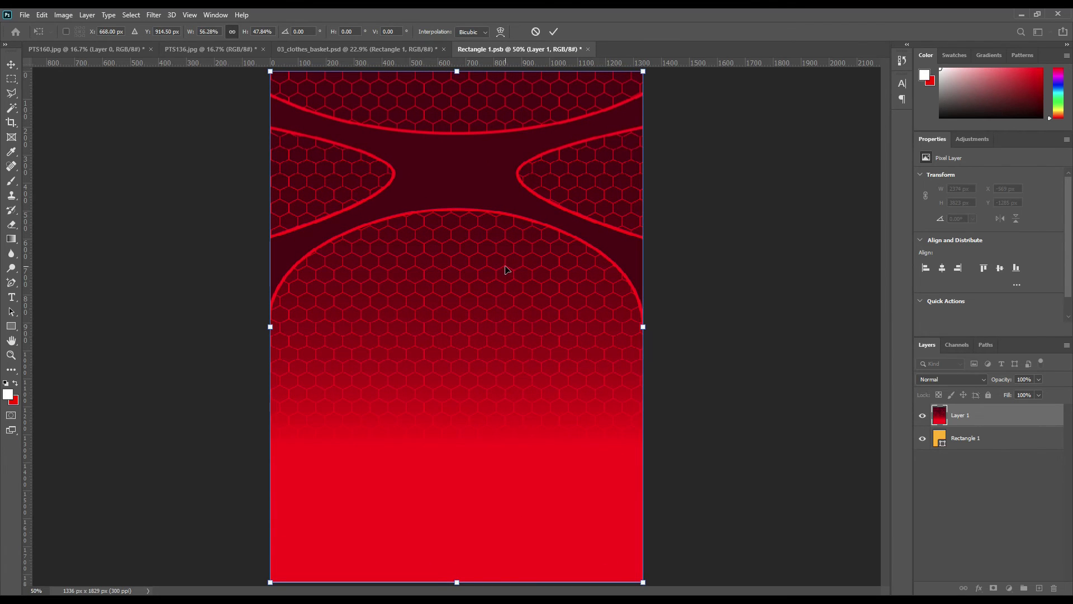
left_click(553, 32)
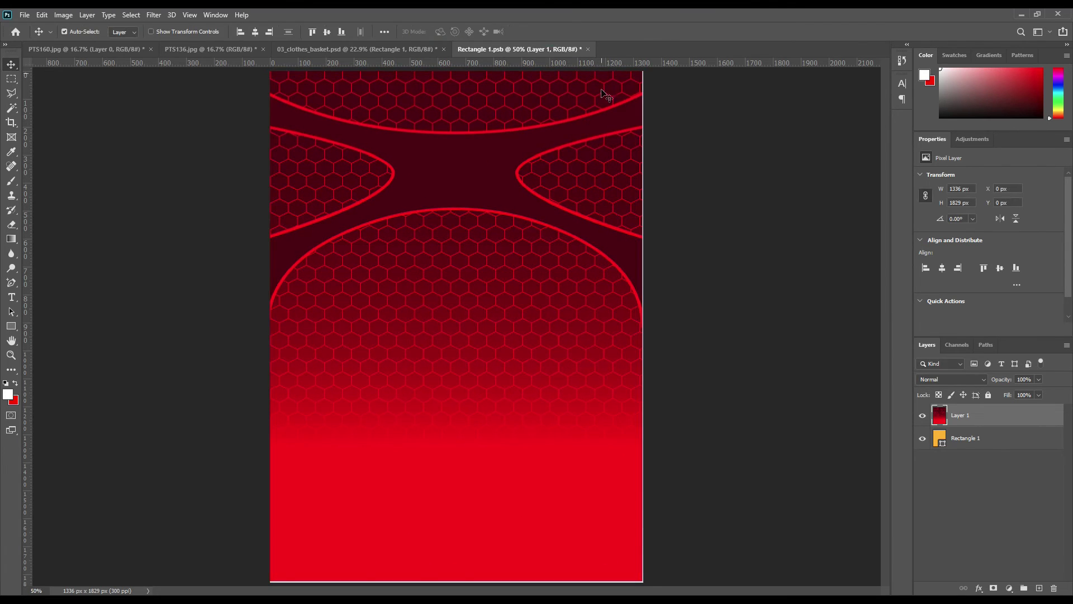
Stretch the hexagon artwork past the canvas's lower edge to a height of 2324 px, keeping its width
key("ctrl+t")
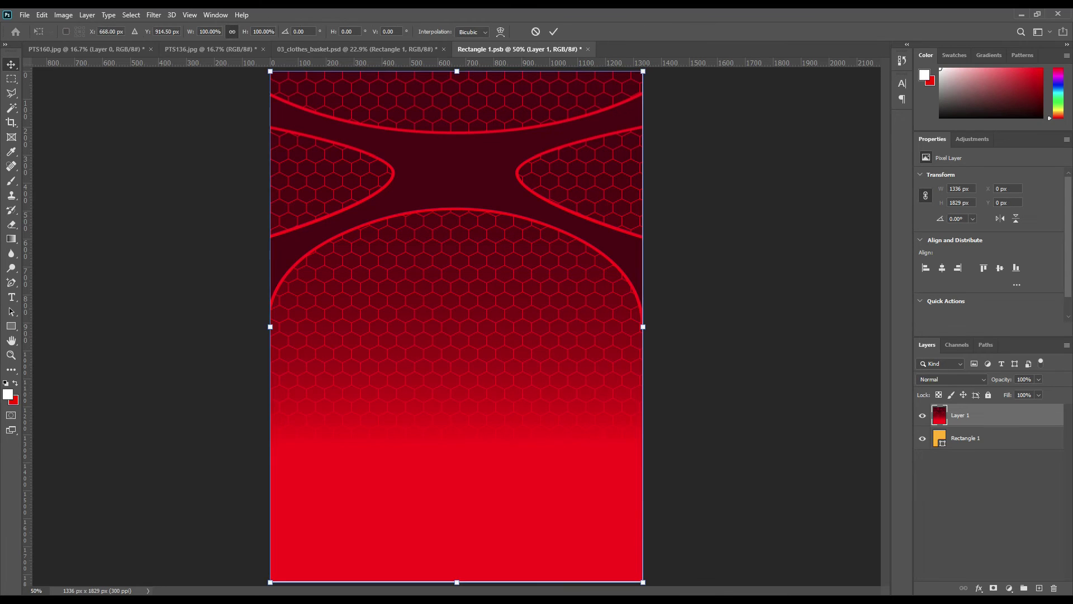
key("ctrl+minus")
key("ctrl+minus")
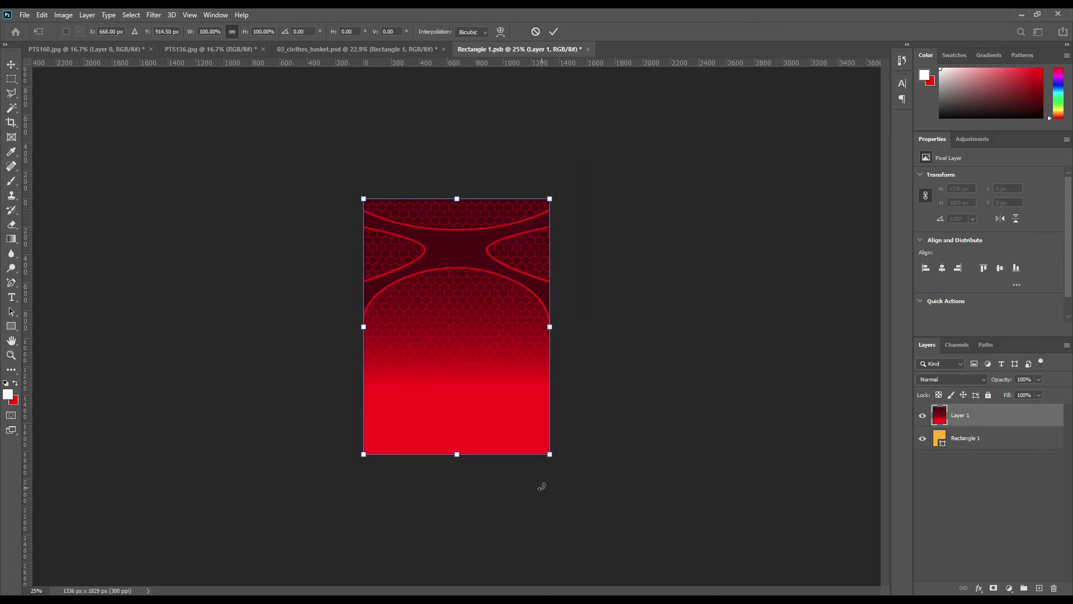
left_click_drag(549, 455, 552, 524)
left_click(554, 31)
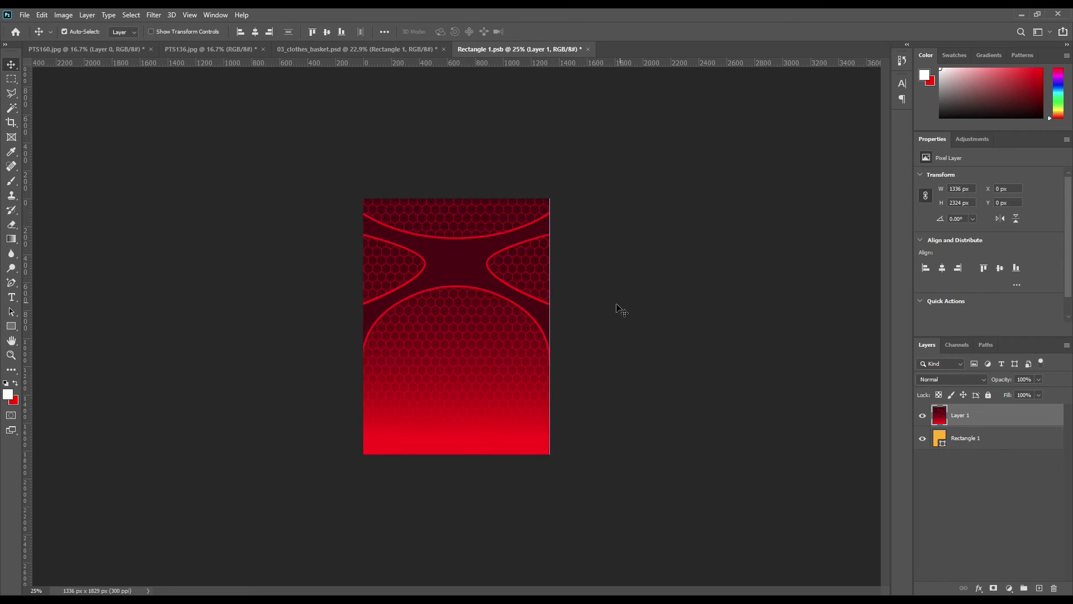
Nudge the hexagon artwork right and enlarge it slightly to 1348 × 2345 px to cover the canvas edges
key("Right")
key("ctrl+t")
key("ctrl+t")
left_click_drag(364, 523, 361, 526)
left_click(553, 31)
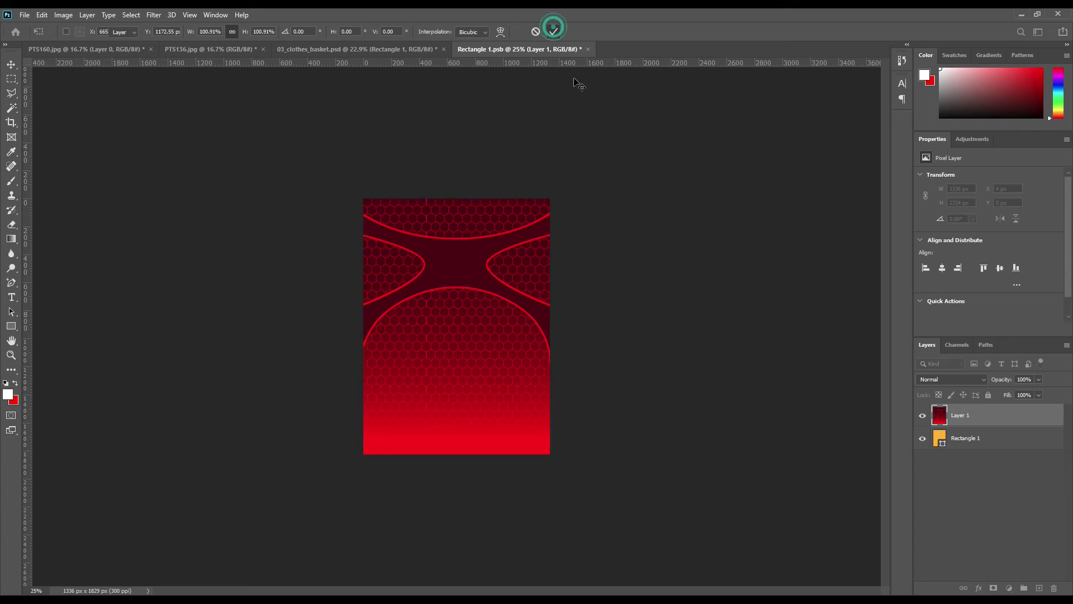
key("ctrl+0")
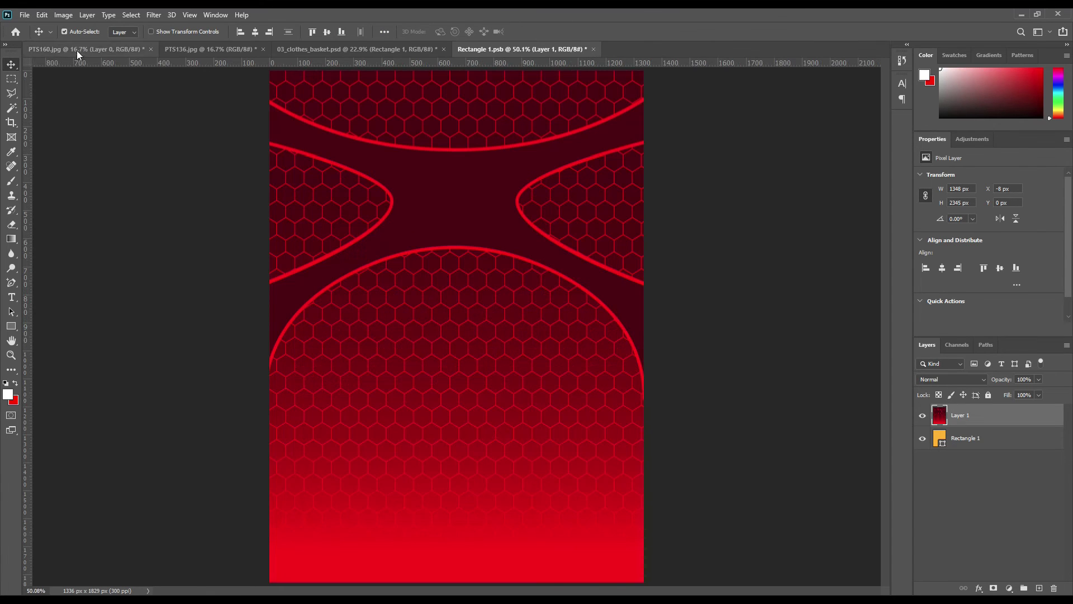
Save the Rectangle 1 smart object and return to 03_clothes_basket.psd
left_click(25, 15)
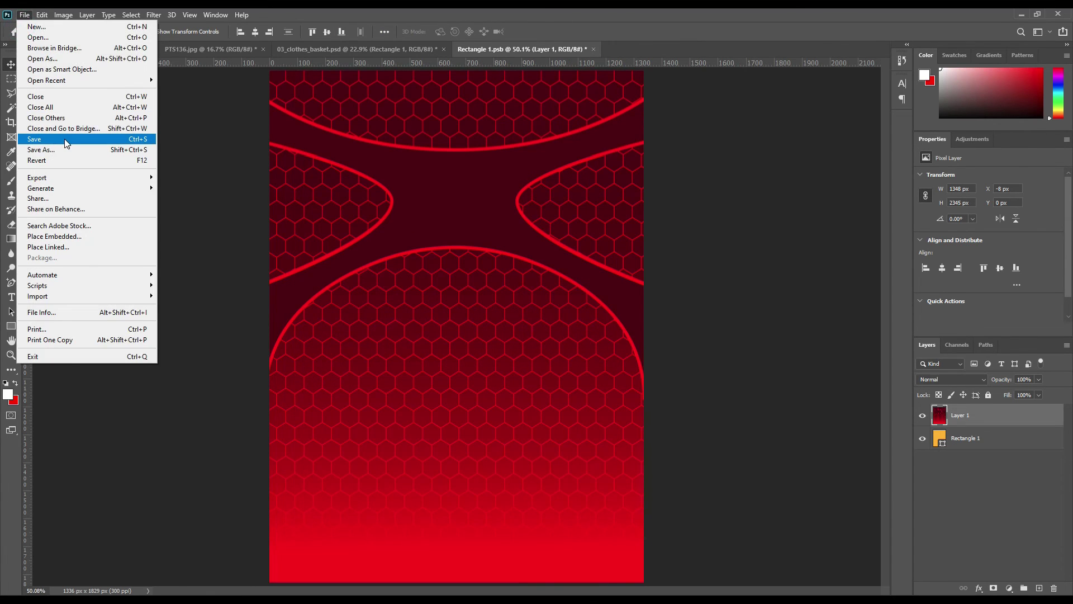
left_click(65, 138)
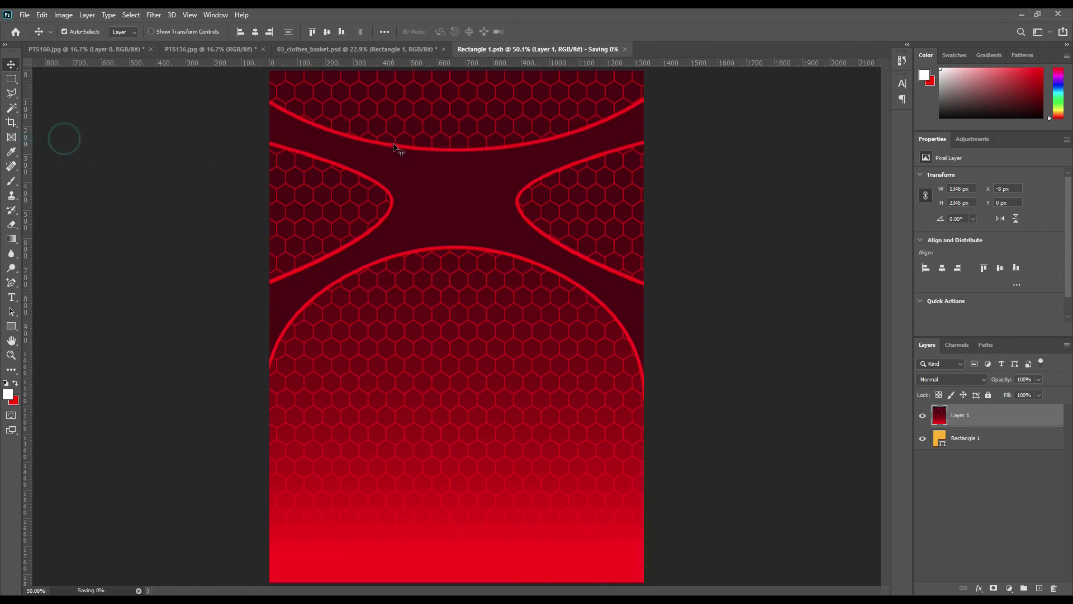
left_click(351, 51)
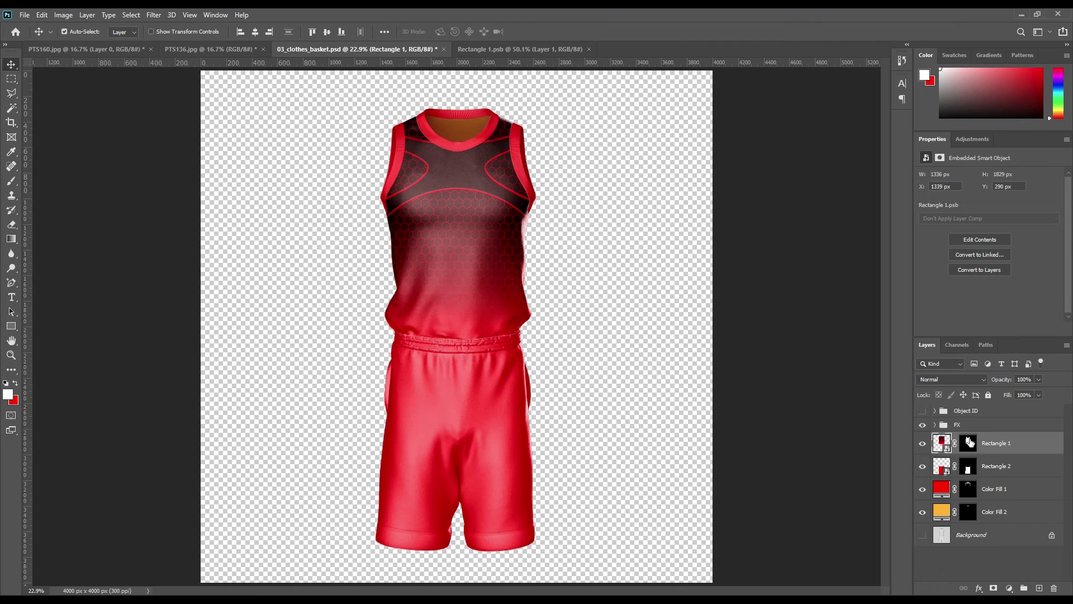
Open the Rectangle 2 smart object and copy the striped artwork layer from PTS136.jpg into it above the red rectangle
double_click(943, 469)
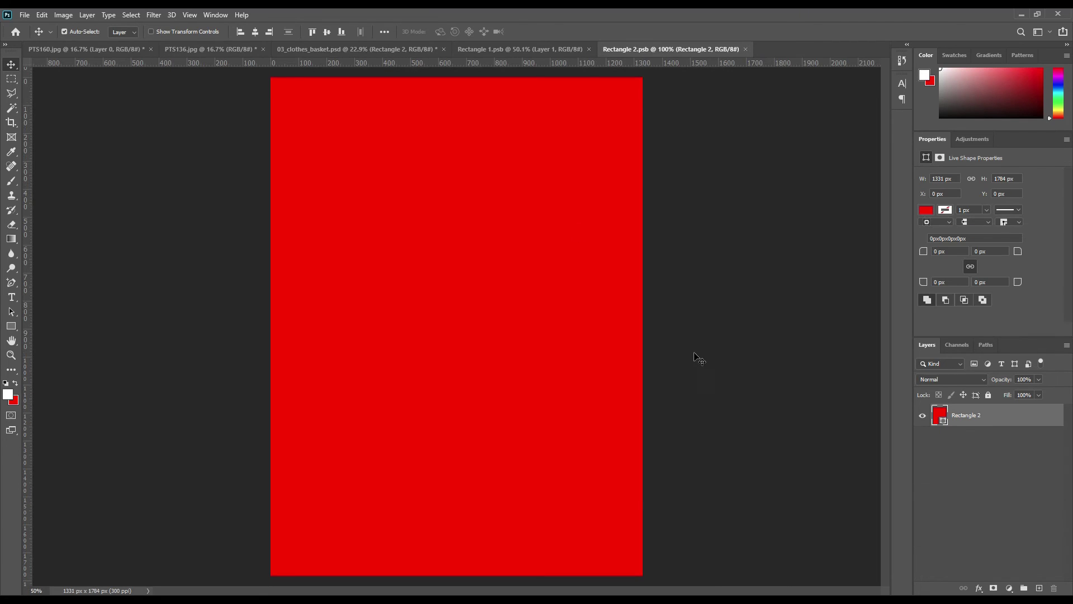
left_click(520, 49)
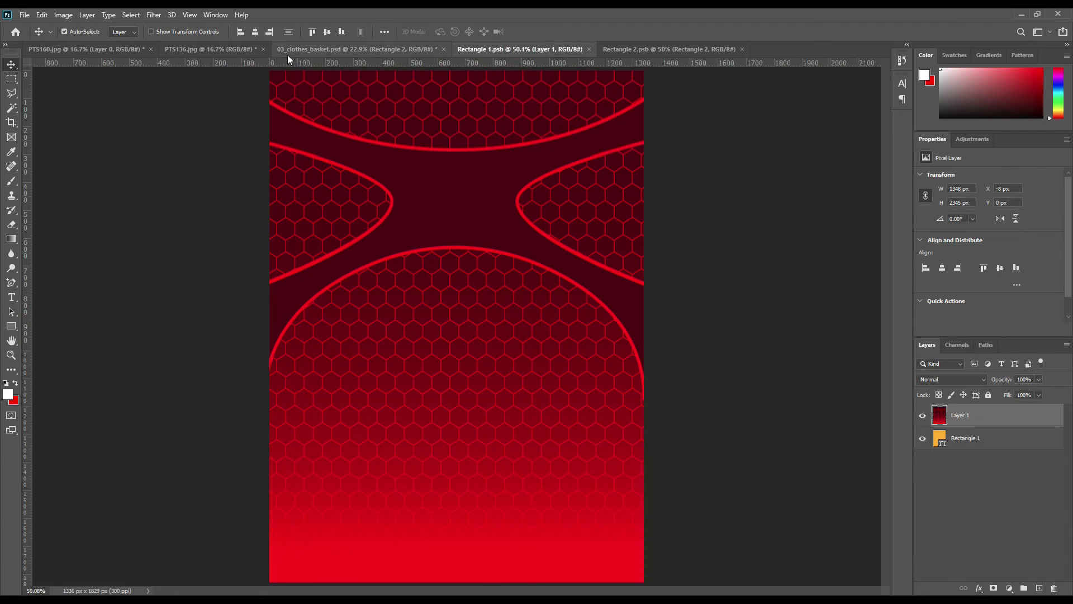
left_click(237, 49)
left_click_drag(960, 415, 444, 240)
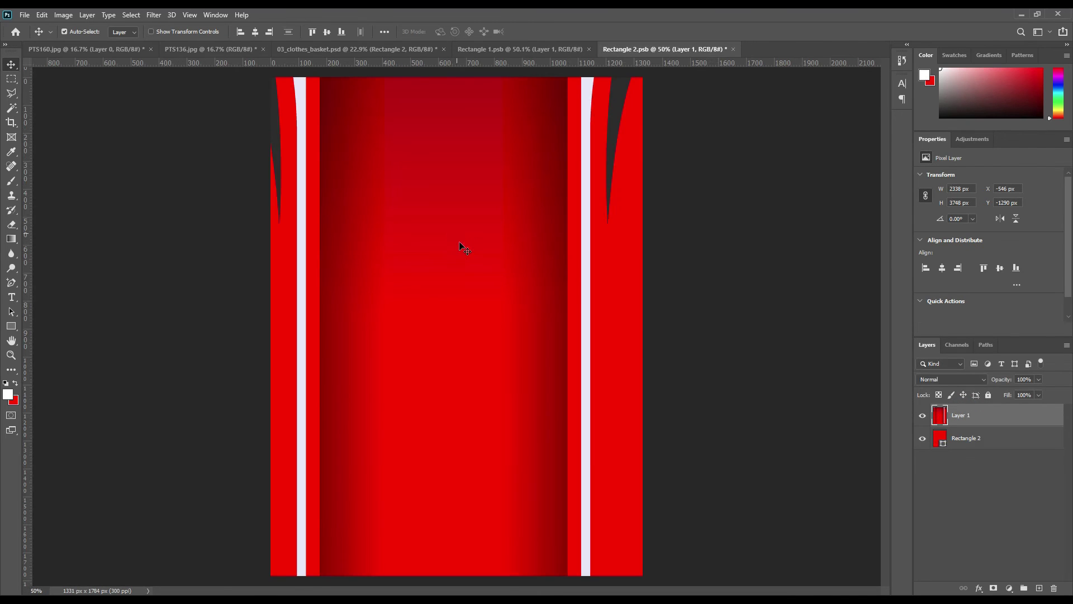
Scale the striped artwork to 1331 × 1784 px to fill the Rectangle 2 canvas and save the smart object
left_click_drag(770, 240, 292, 346)
left_click_drag(255, 310, 405, 292)
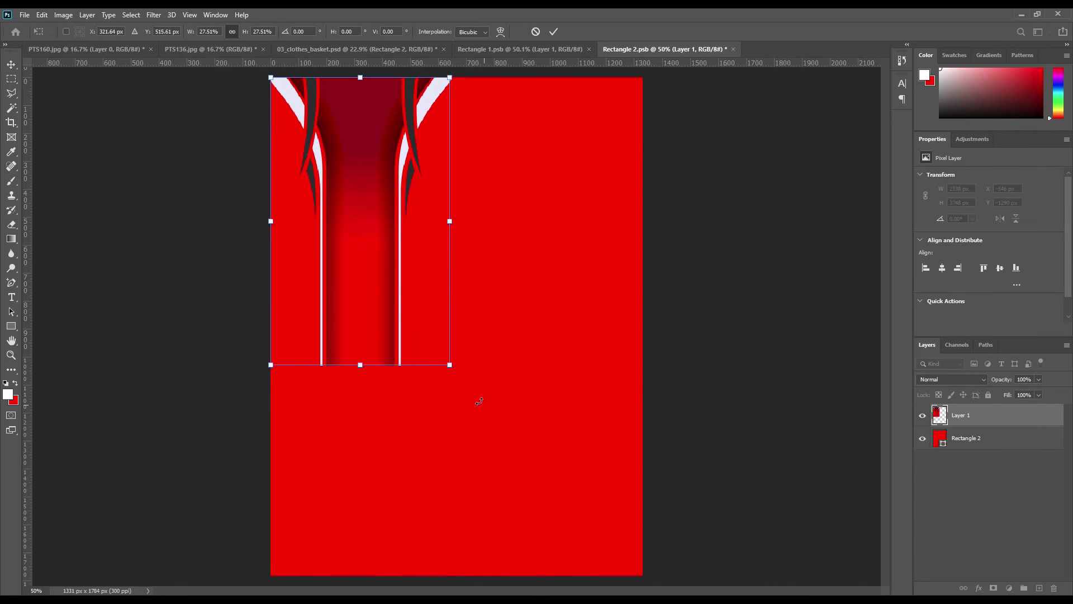
left_click_drag(448, 364, 641, 576)
left_click(554, 32)
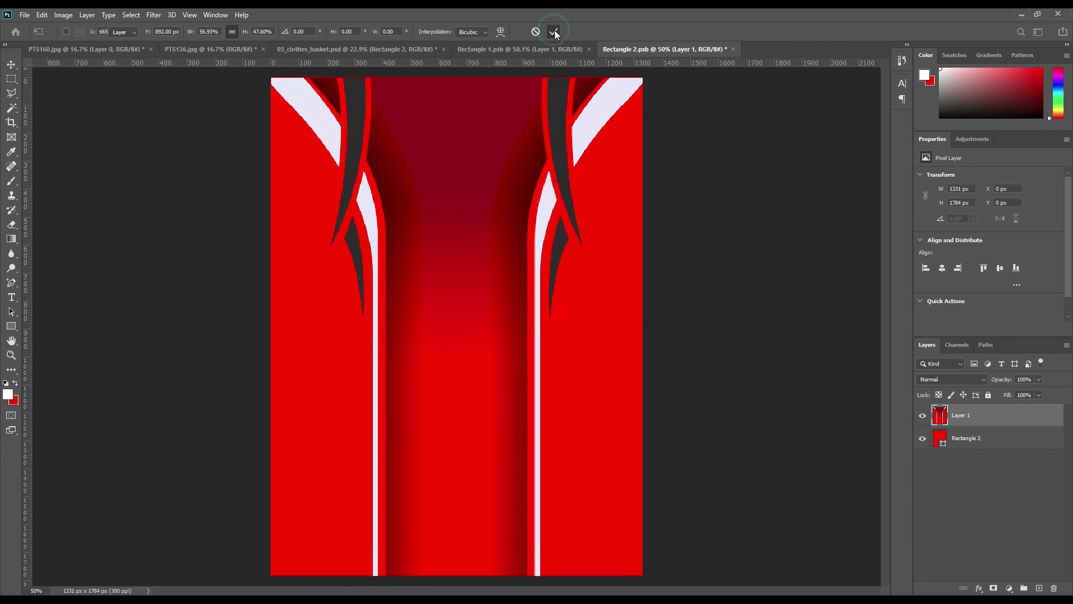
left_click(26, 17)
left_click(34, 137)
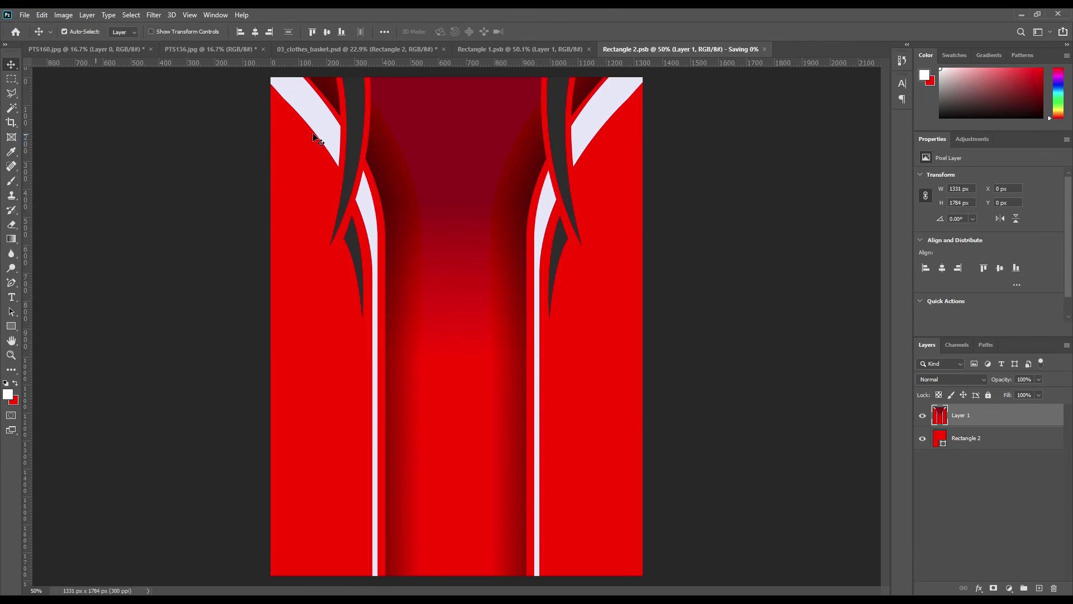
Return to 03_clothes_basket.psd and recolour the Color Fill 2 layer of the shirt's inner neck to bright red fe0101
left_click(320, 49)
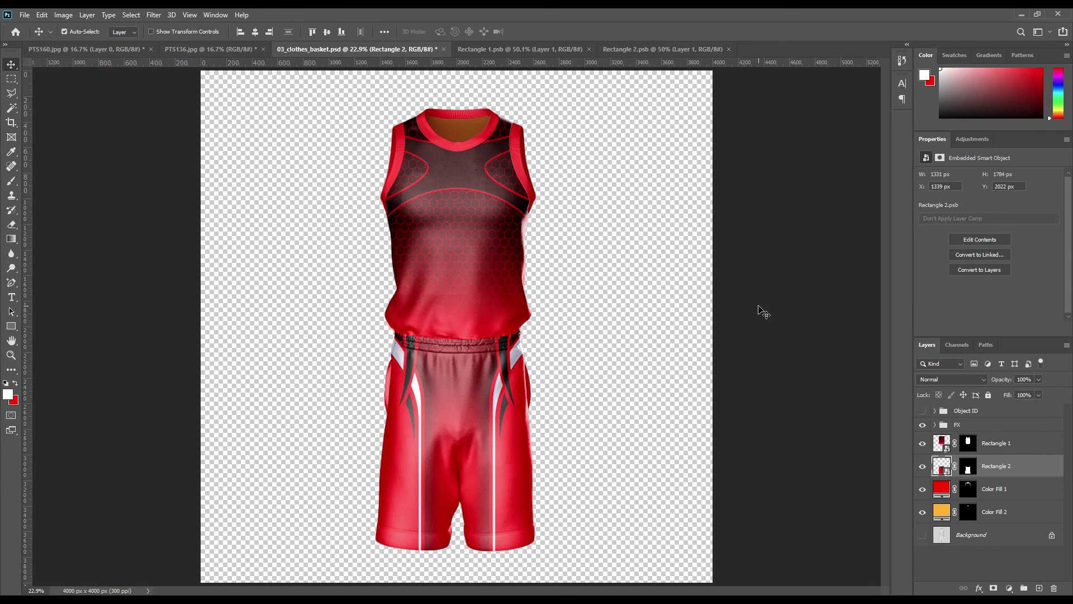
double_click(945, 512)
left_click(464, 167)
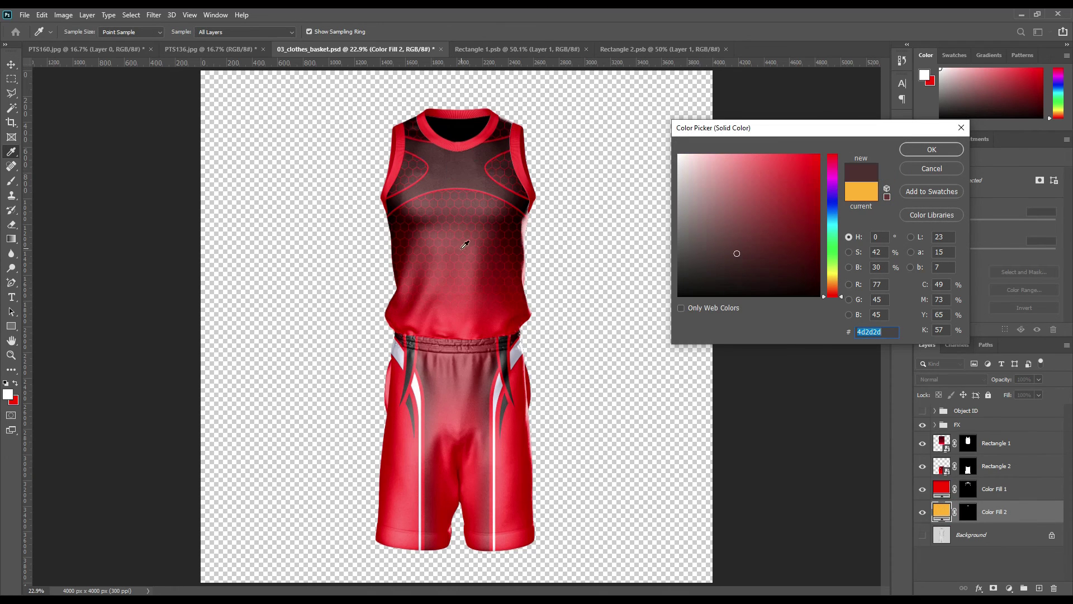
left_click(458, 128)
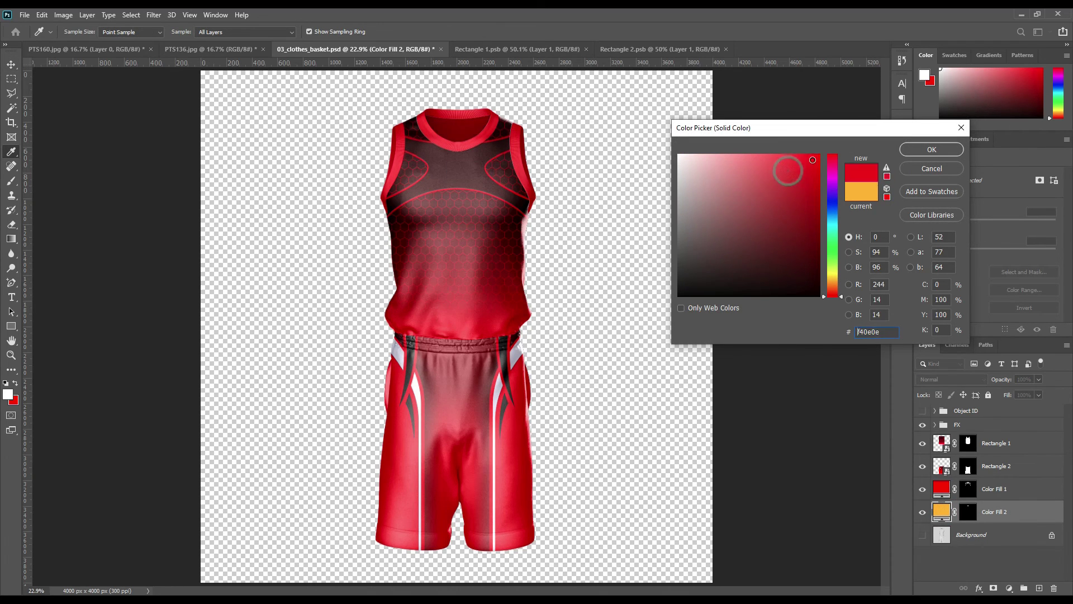
left_click(919, 150)
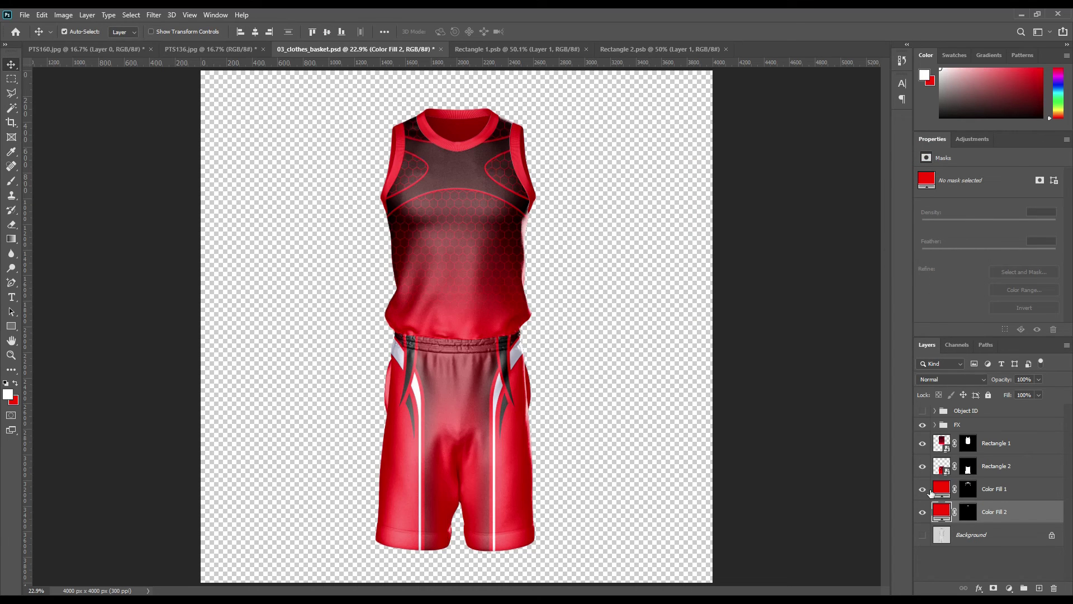
Change the Color Fill 1 layer of the collar and armhole trim to off-white f0f0f0
double_click(945, 490)
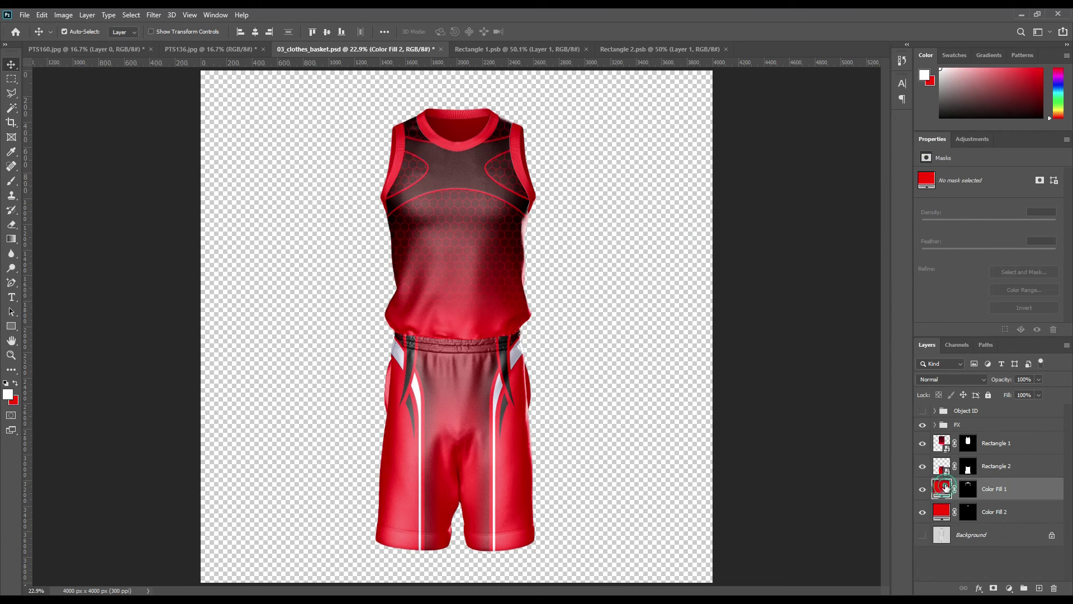
left_click(520, 351)
left_click(649, 162)
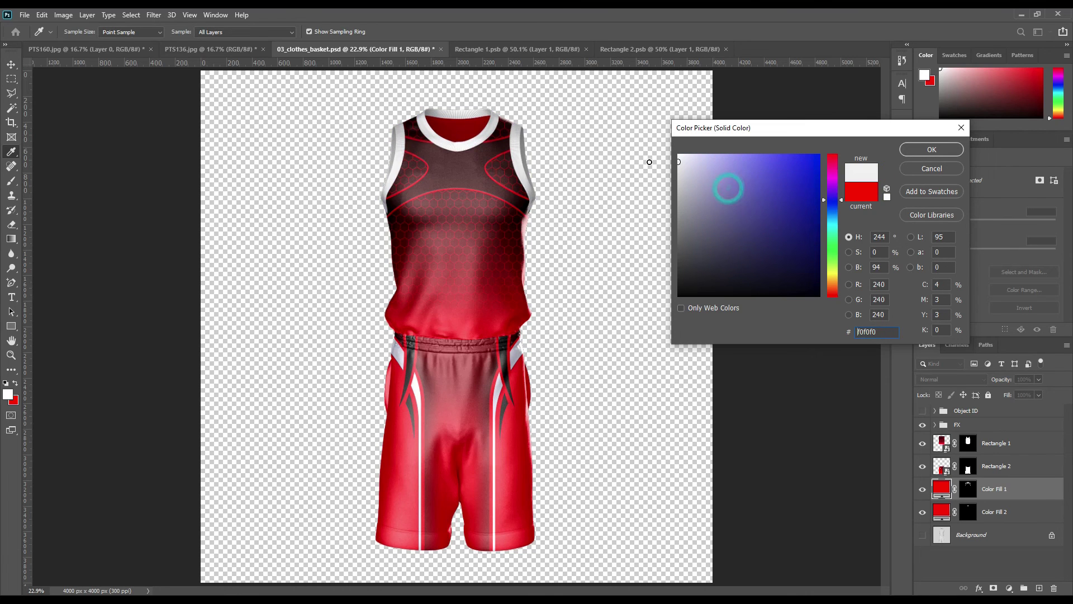
left_click(650, 162)
left_click(932, 149)
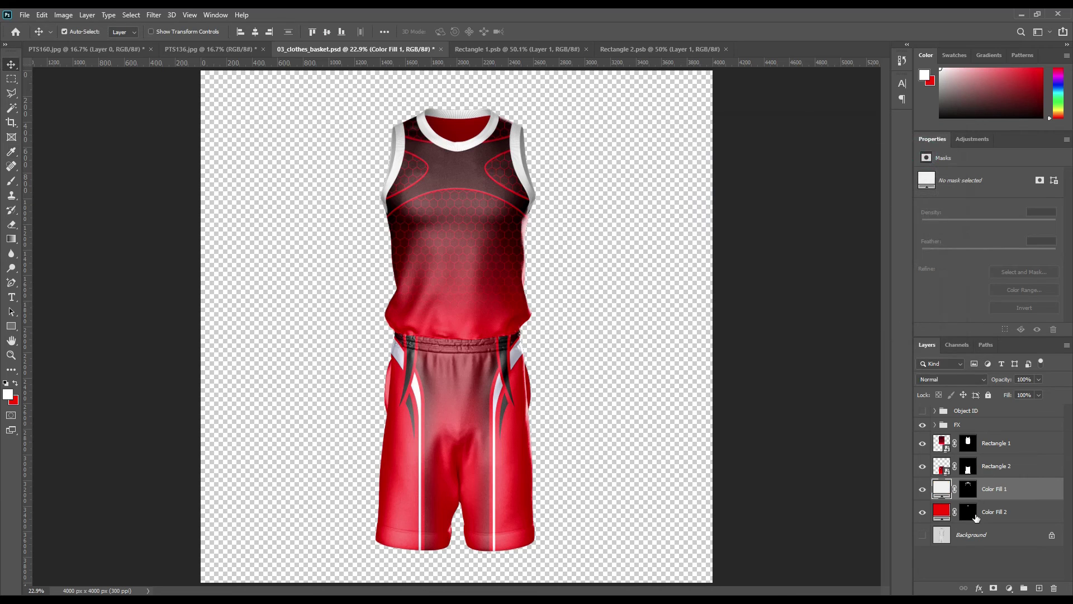
Darken the Color Fill 2 layer of the inner neck to deep red b10303
double_click(942, 514)
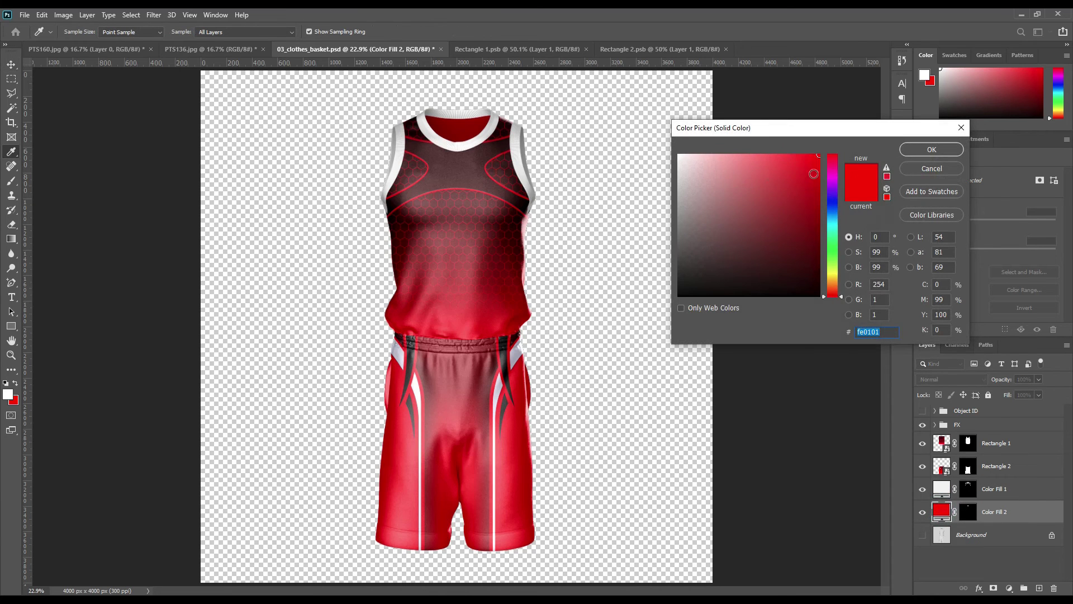
left_click(813, 167)
left_click_drag(818, 203, 818, 197)
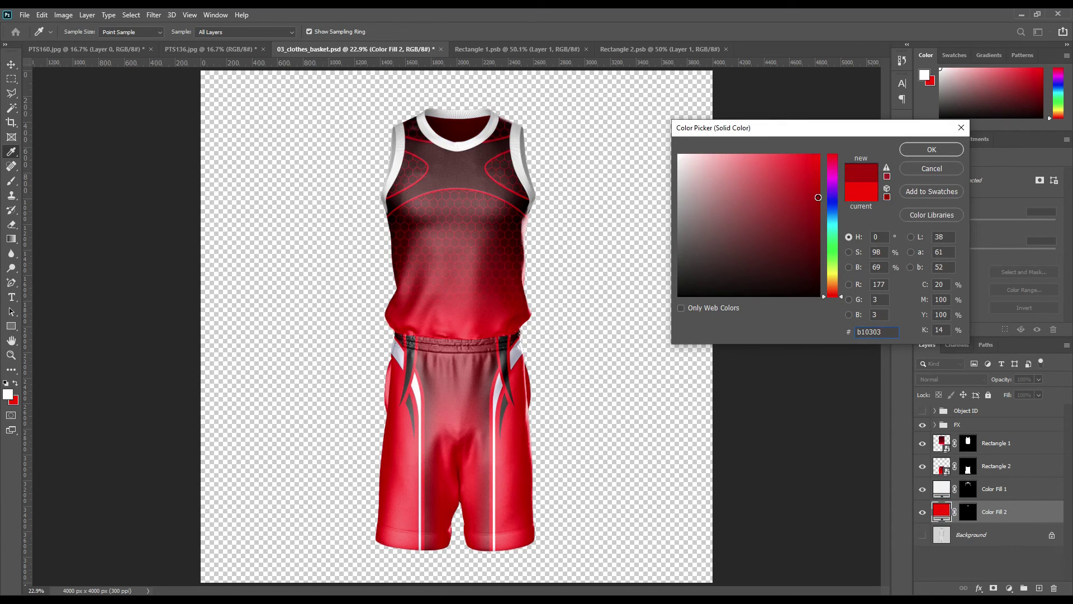
left_click(930, 149)
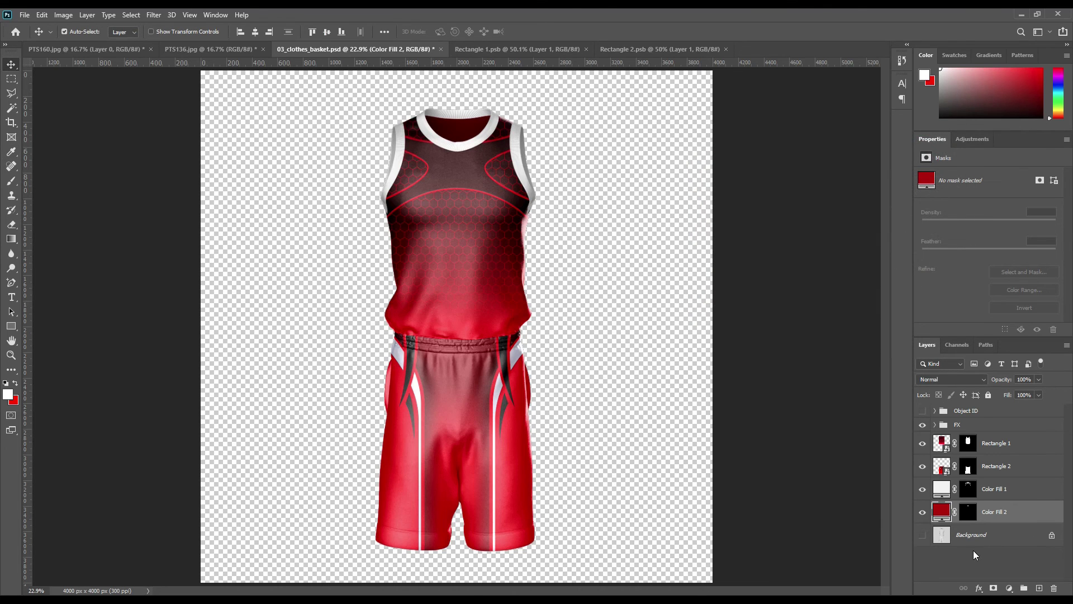
Add a Solid Color fill layer directly above the Background layer
left_click(981, 532)
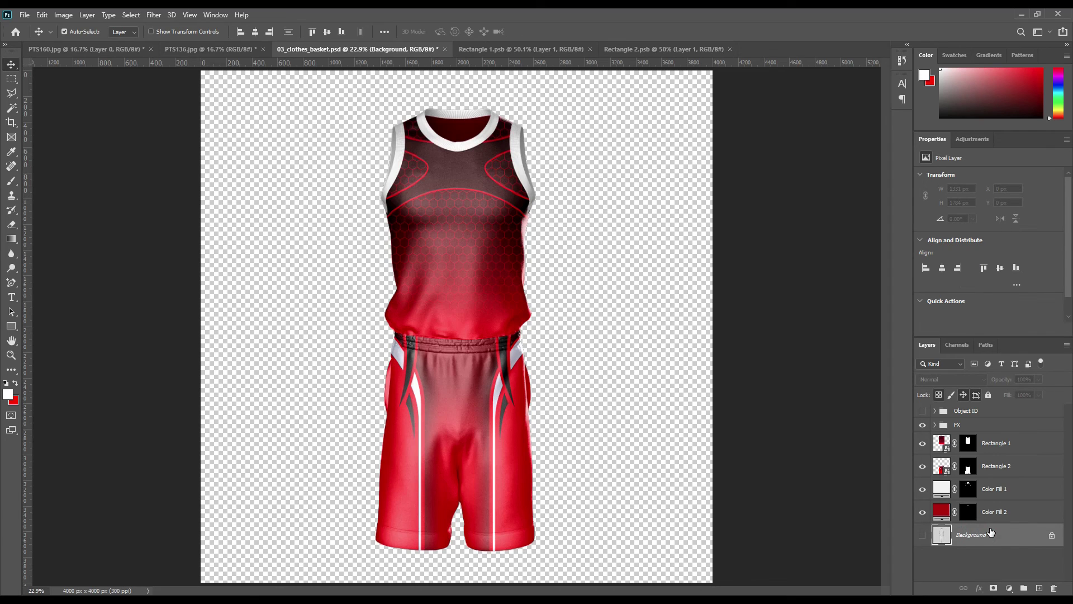
left_click(1011, 590)
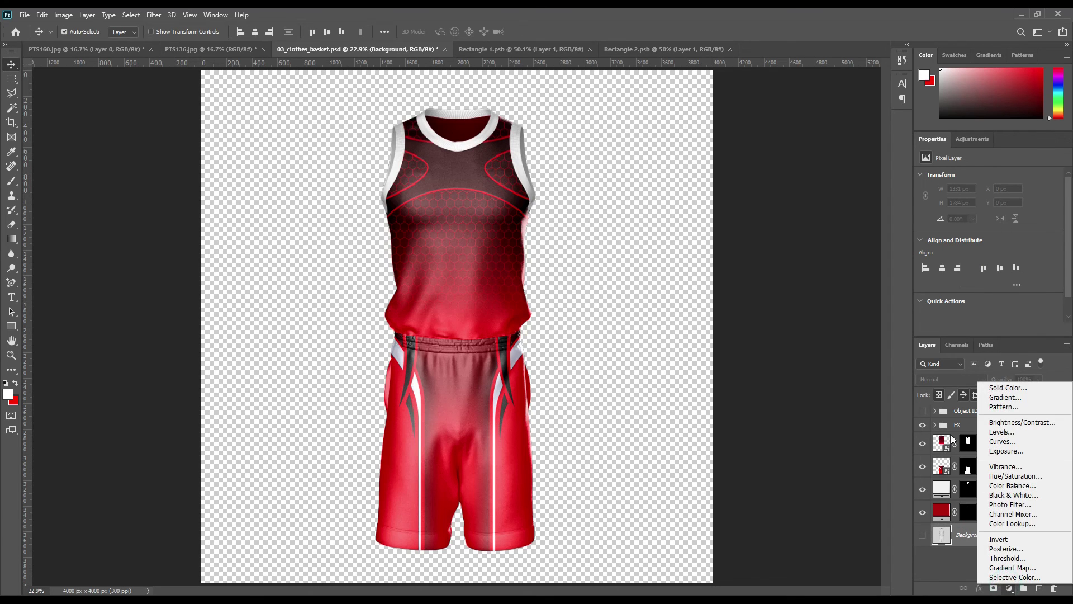
left_click(1005, 395)
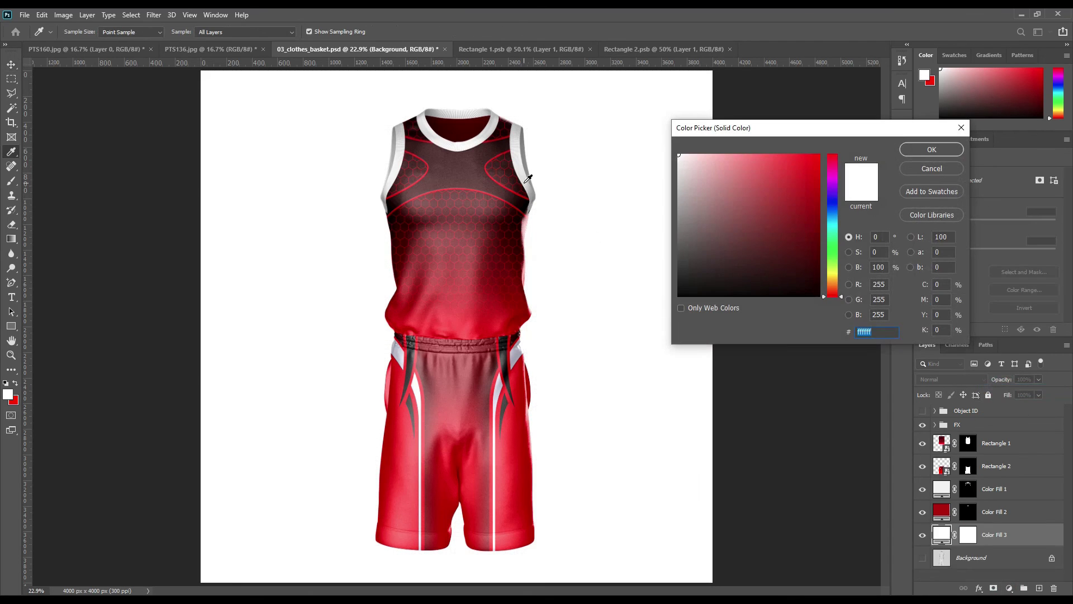
Try grey, dark red, pink ff989a and pale yellow f9ff98 as the colour of the new background fill
left_click(520, 129)
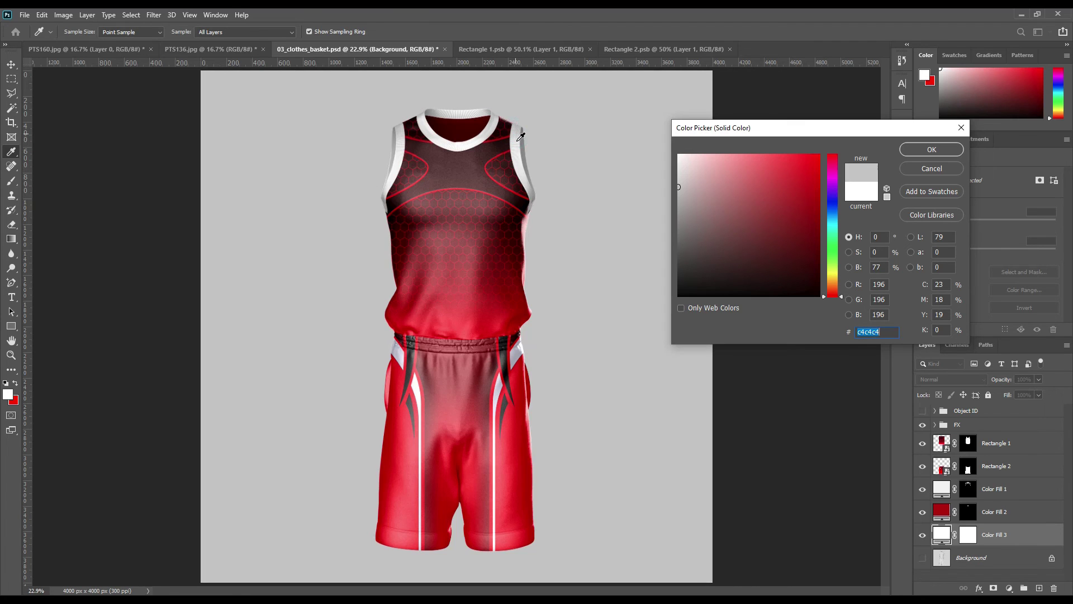
left_click(515, 316)
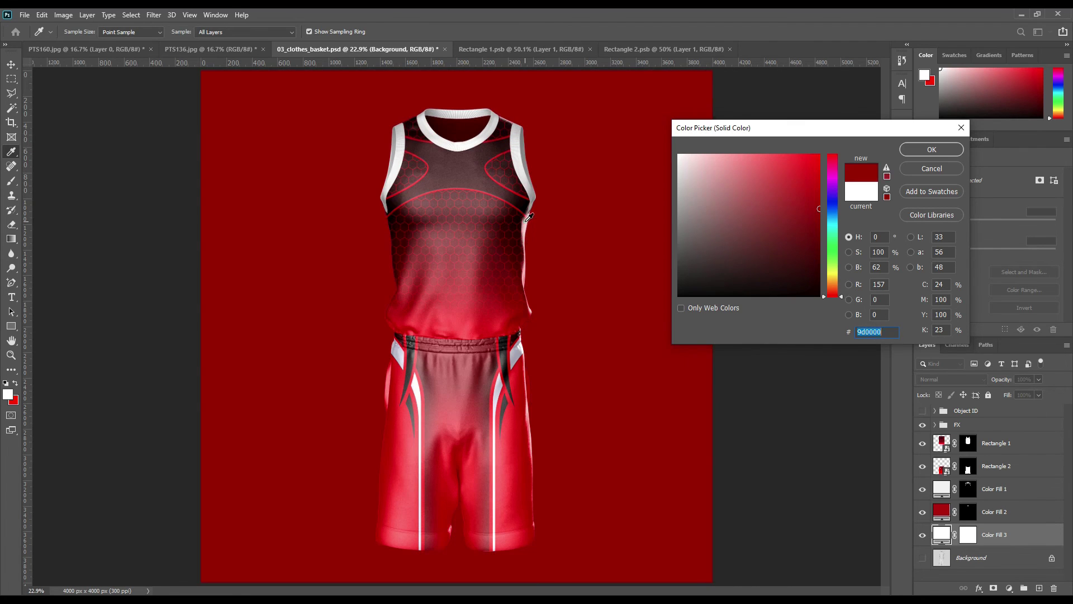
left_click(529, 217)
left_click_drag(712, 167, 739, 152)
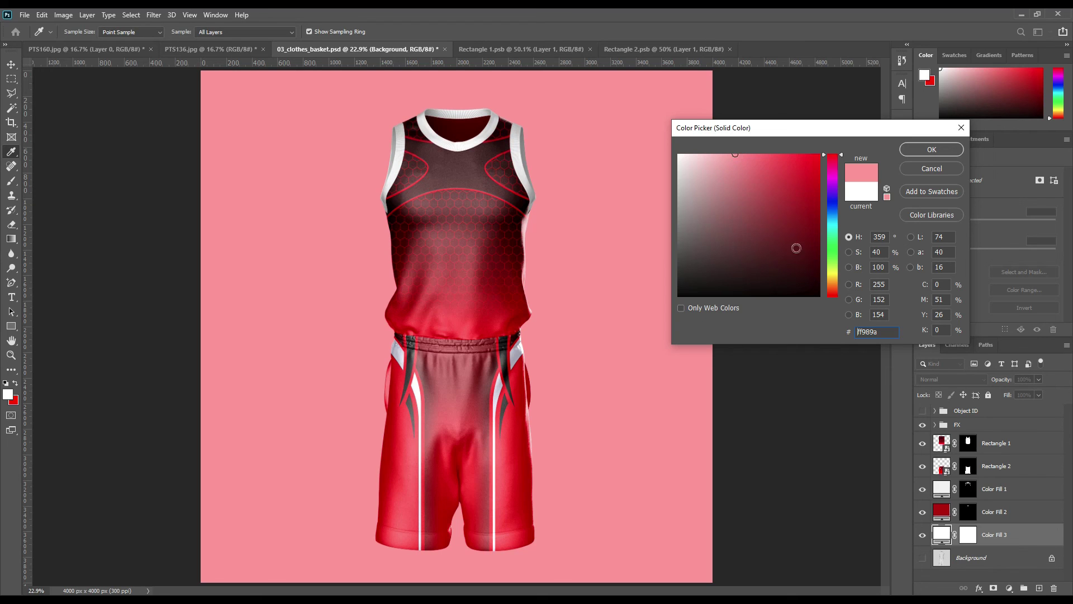
mouse_move(828, 273)
left_mouse_down()
mouse_move(832, 263)
mouse_move(834, 274)
left_mouse_up()
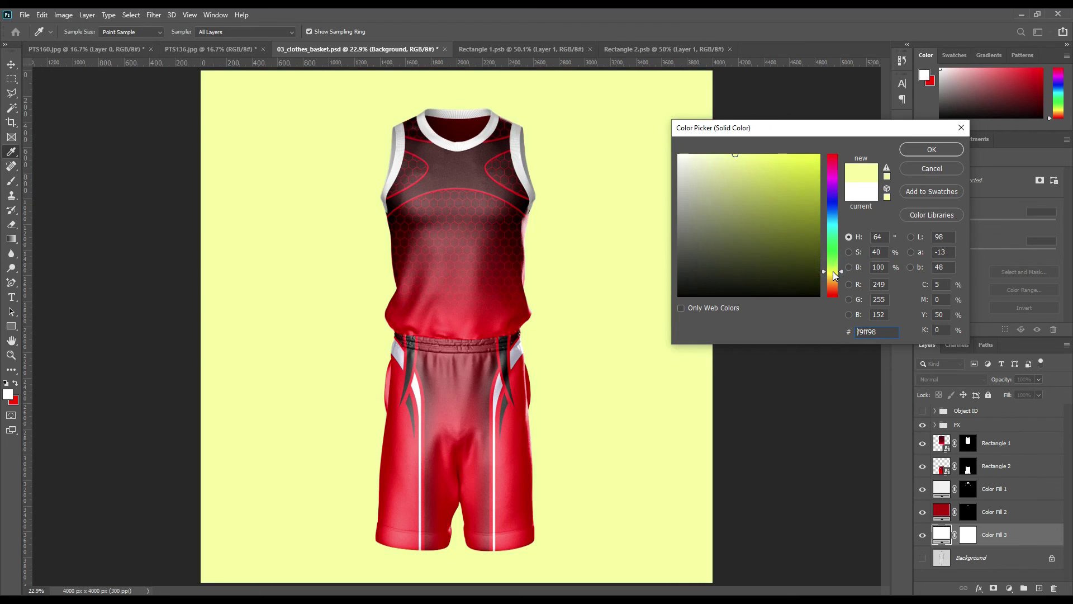
Sample the red of the shirt's lower edge for the background fill and brighten it to ff2828
left_click(497, 319)
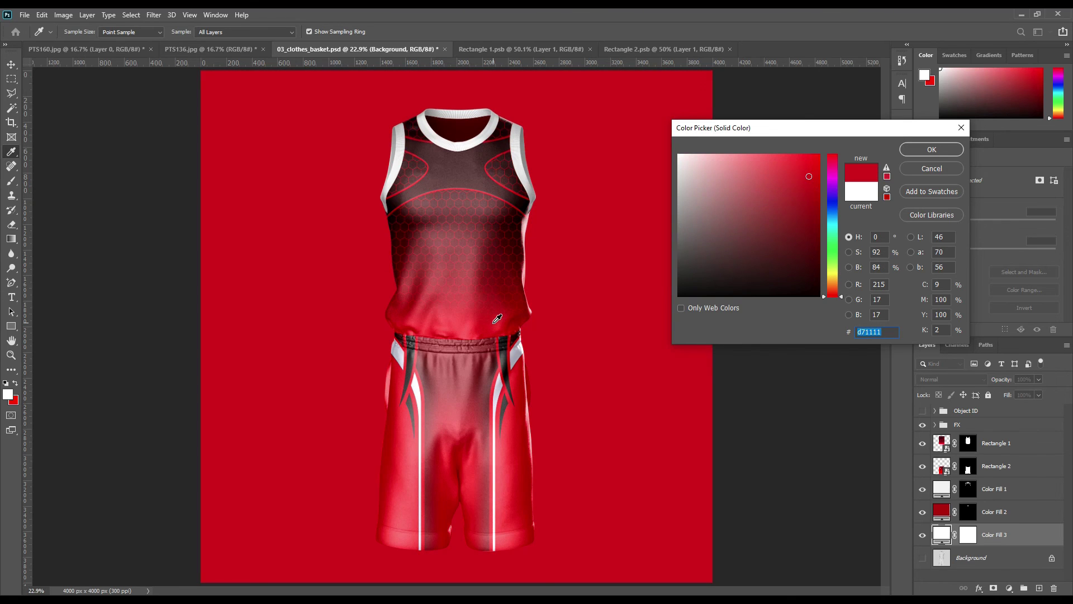
mouse_move(806, 176)
left_mouse_down()
mouse_move(786, 146)
mouse_move(809, 150)
left_mouse_up()
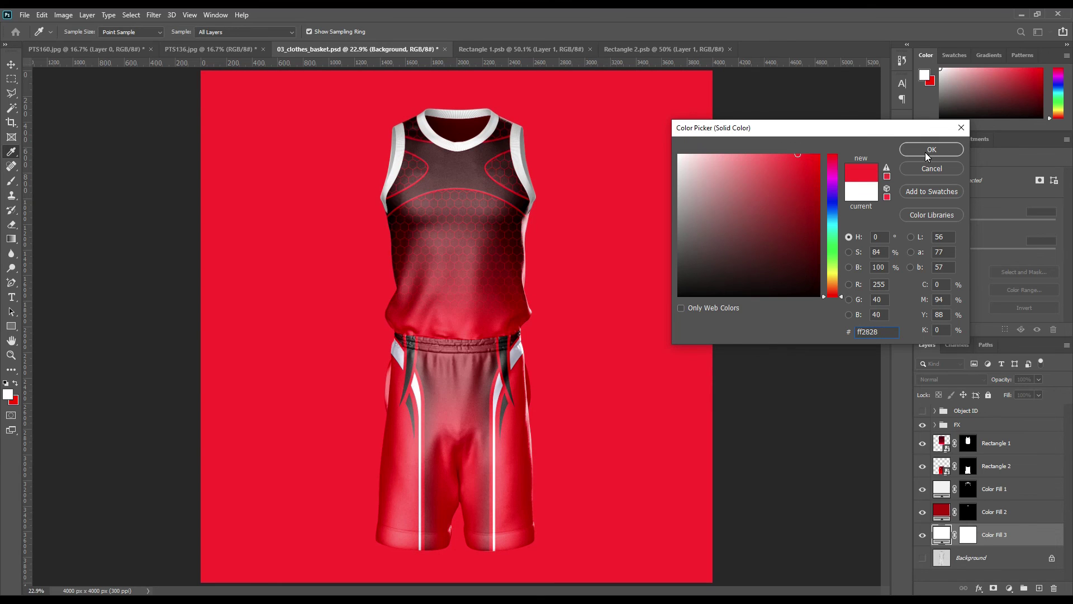
left_click(925, 151)
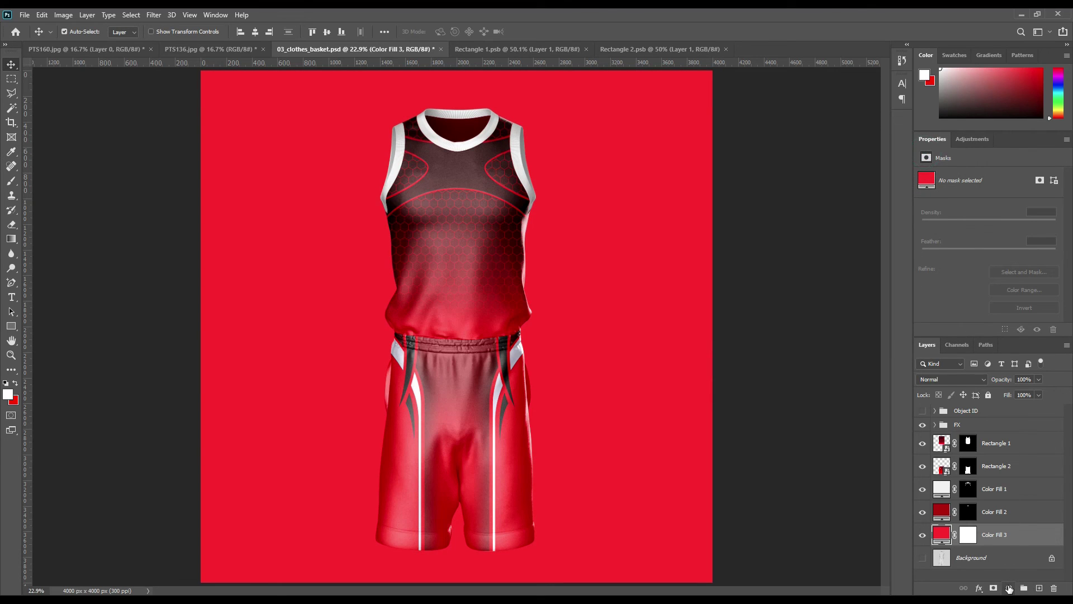
Add a white-to-transparent gradient fill layer above Color Fill 3 with Radial style and 166% scale, repositioned behind the uniform
left_click(1010, 588)
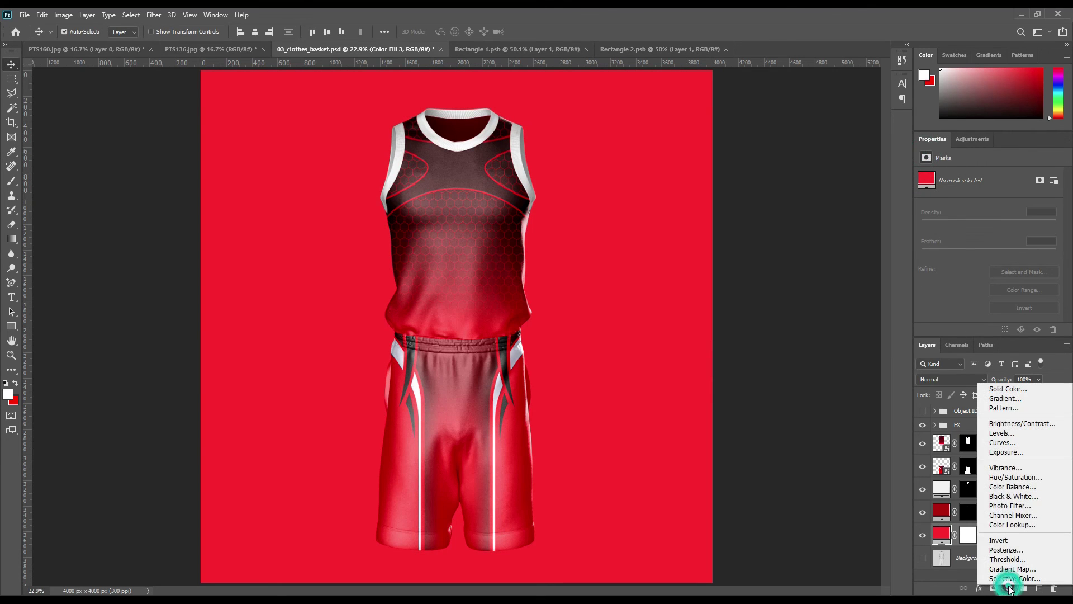
left_click(1016, 399)
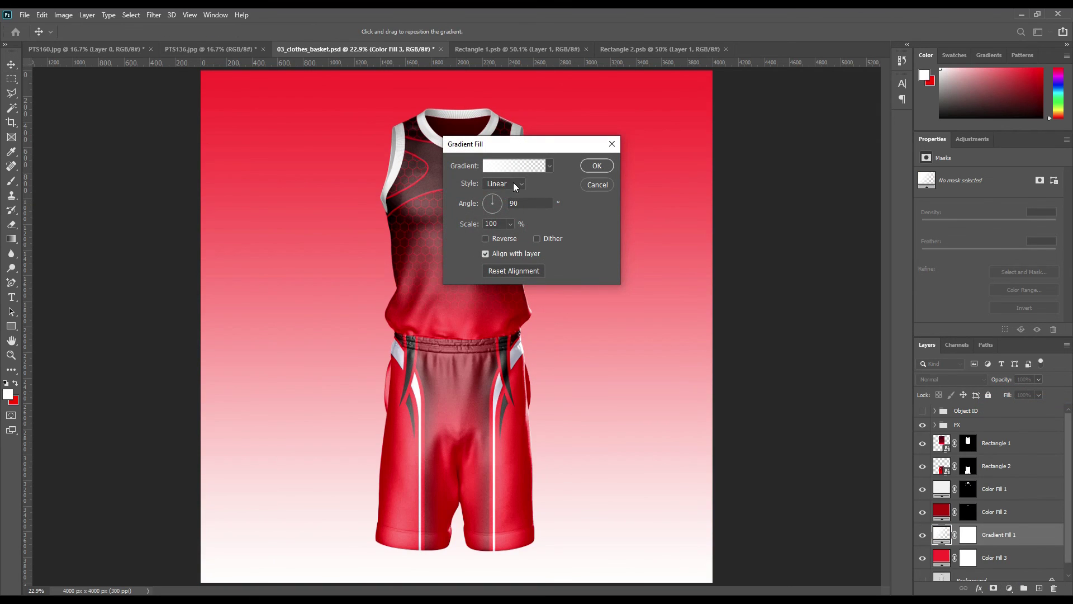
left_click(514, 184)
left_click(512, 205)
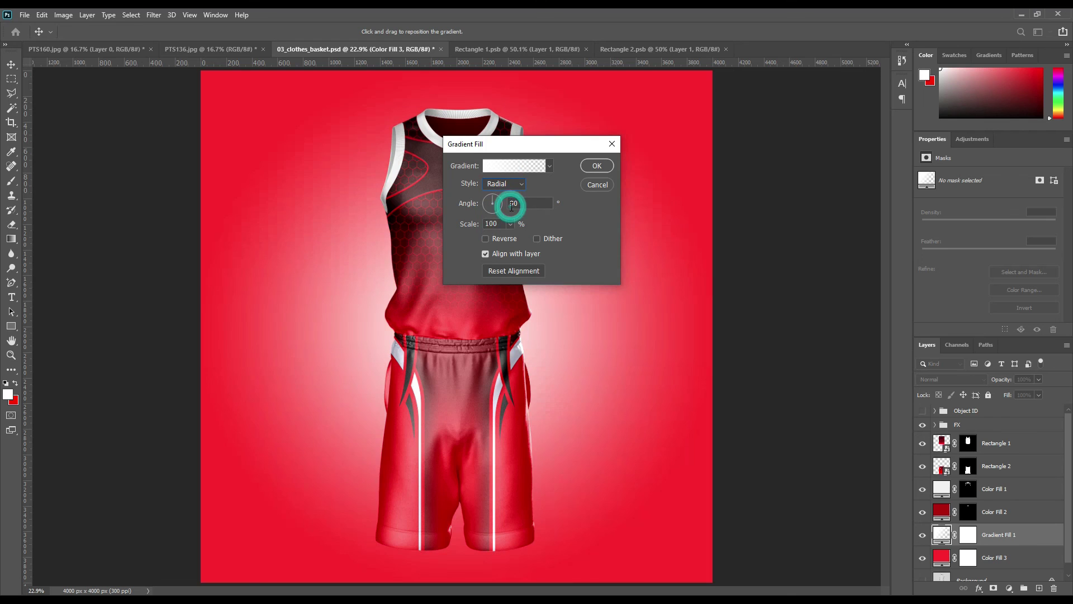
left_click_drag(516, 237, 515, 239)
left_click(514, 237)
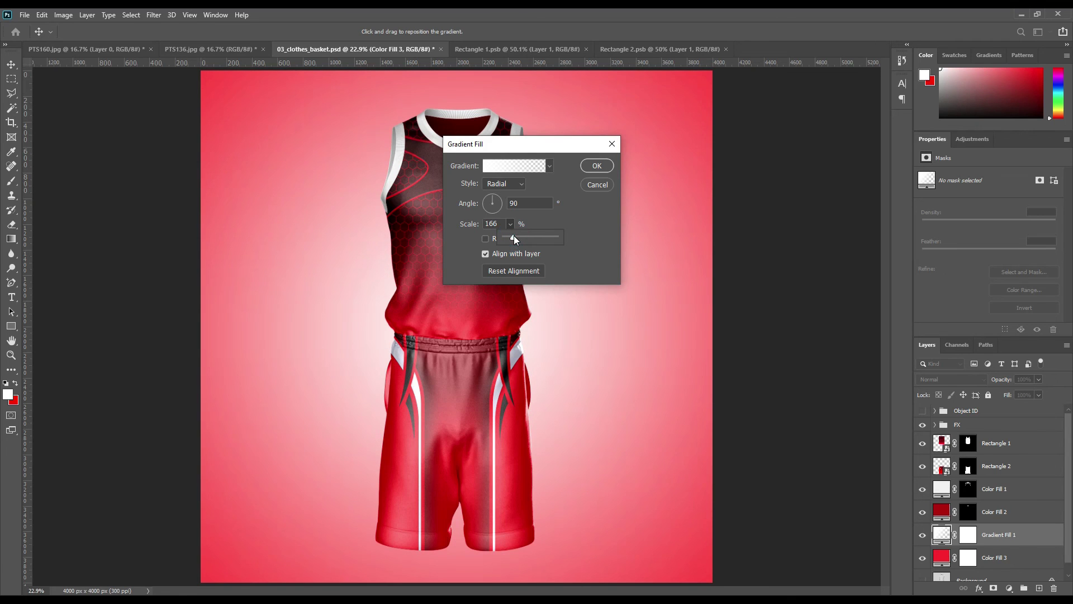
left_click_drag(558, 340, 541, 295)
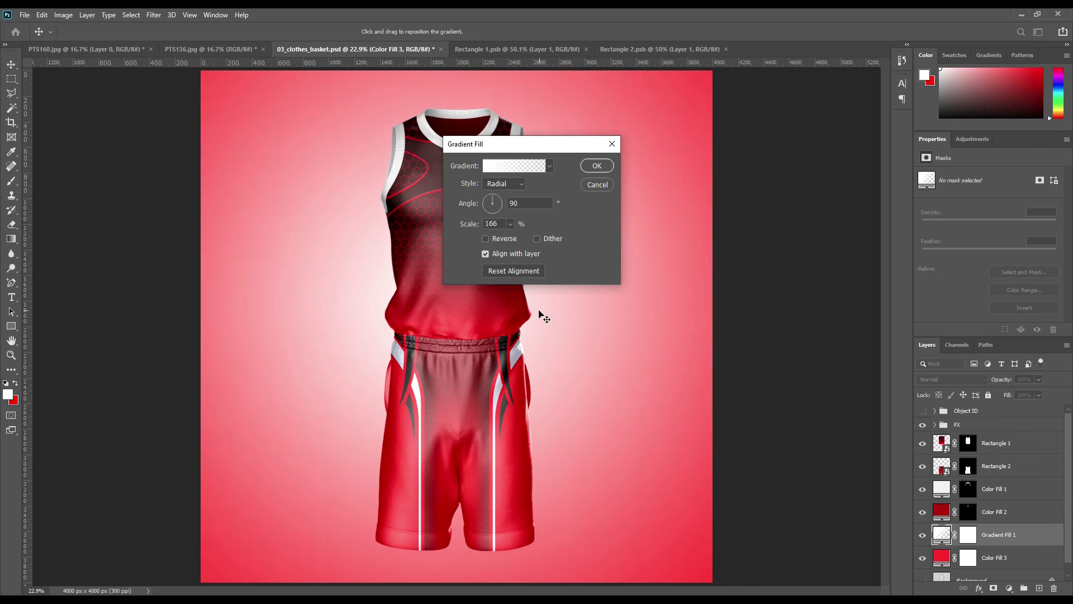
left_click(600, 166)
Change the Color Fill 3 background to dark grey 323232 and deselect all layers
double_click(943, 558)
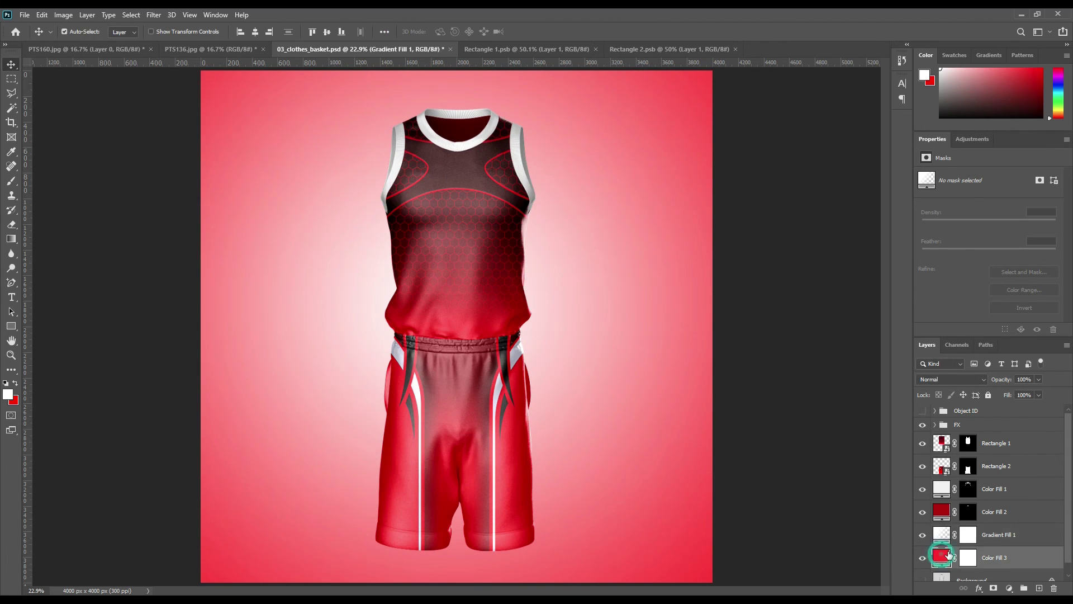
mouse_move(695, 176)
left_mouse_down()
mouse_move(674, 185)
mouse_move(662, 263)
left_mouse_up()
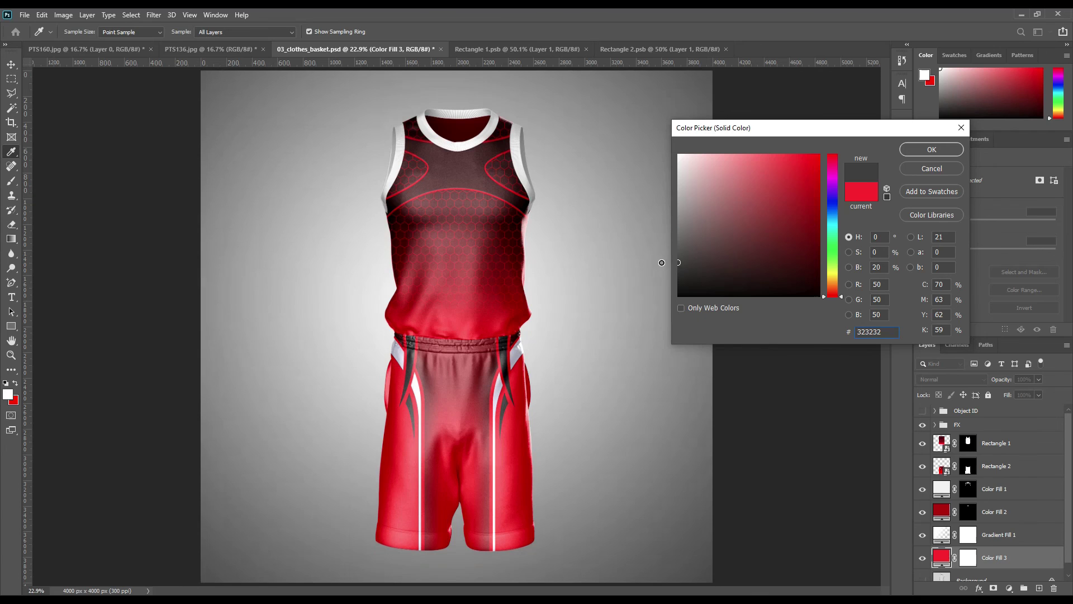
left_click(926, 151)
left_click(761, 222)
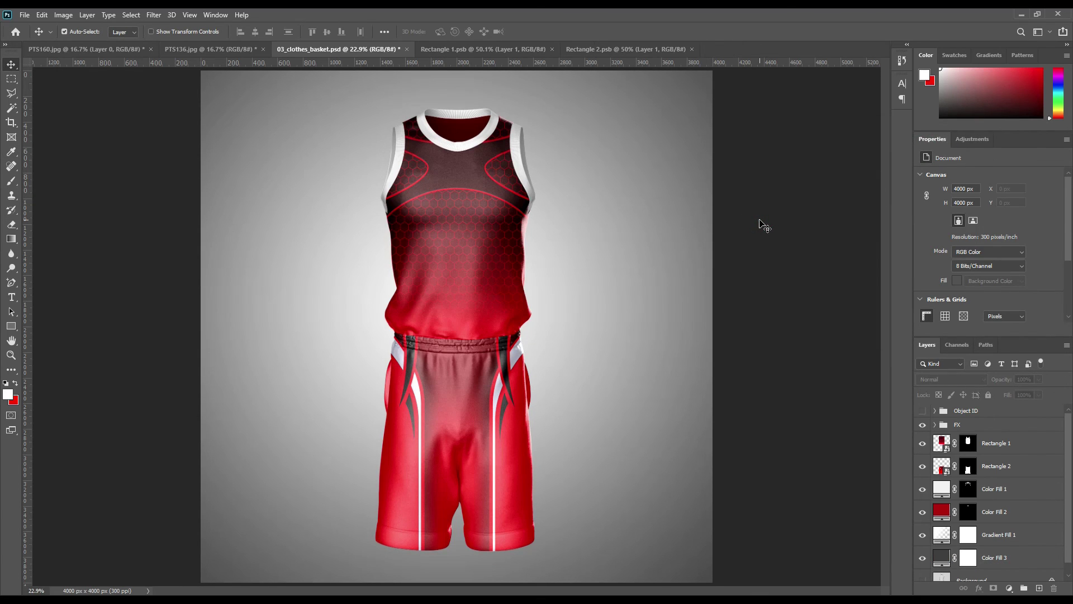